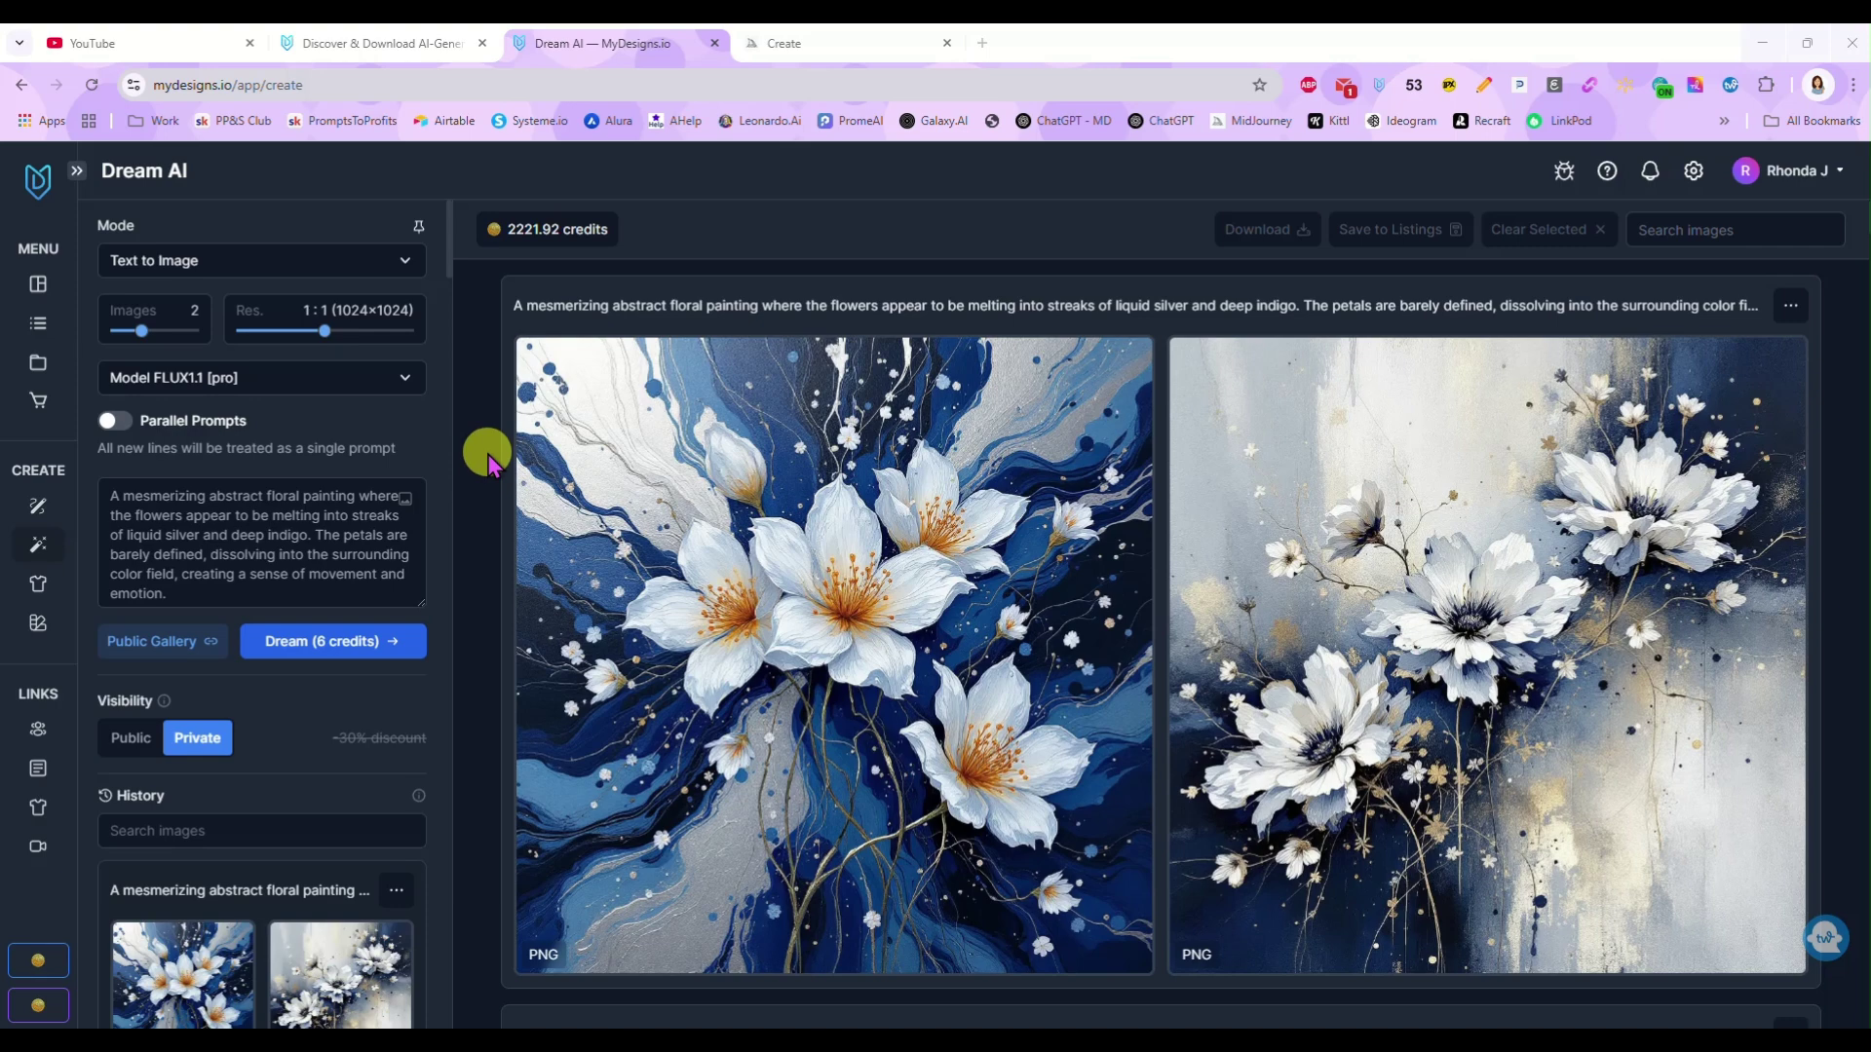
Step: Look through the image model list and keep FLUX1.1 [pro] selected
click(284, 377)
scroll(278, 487, down, 2)
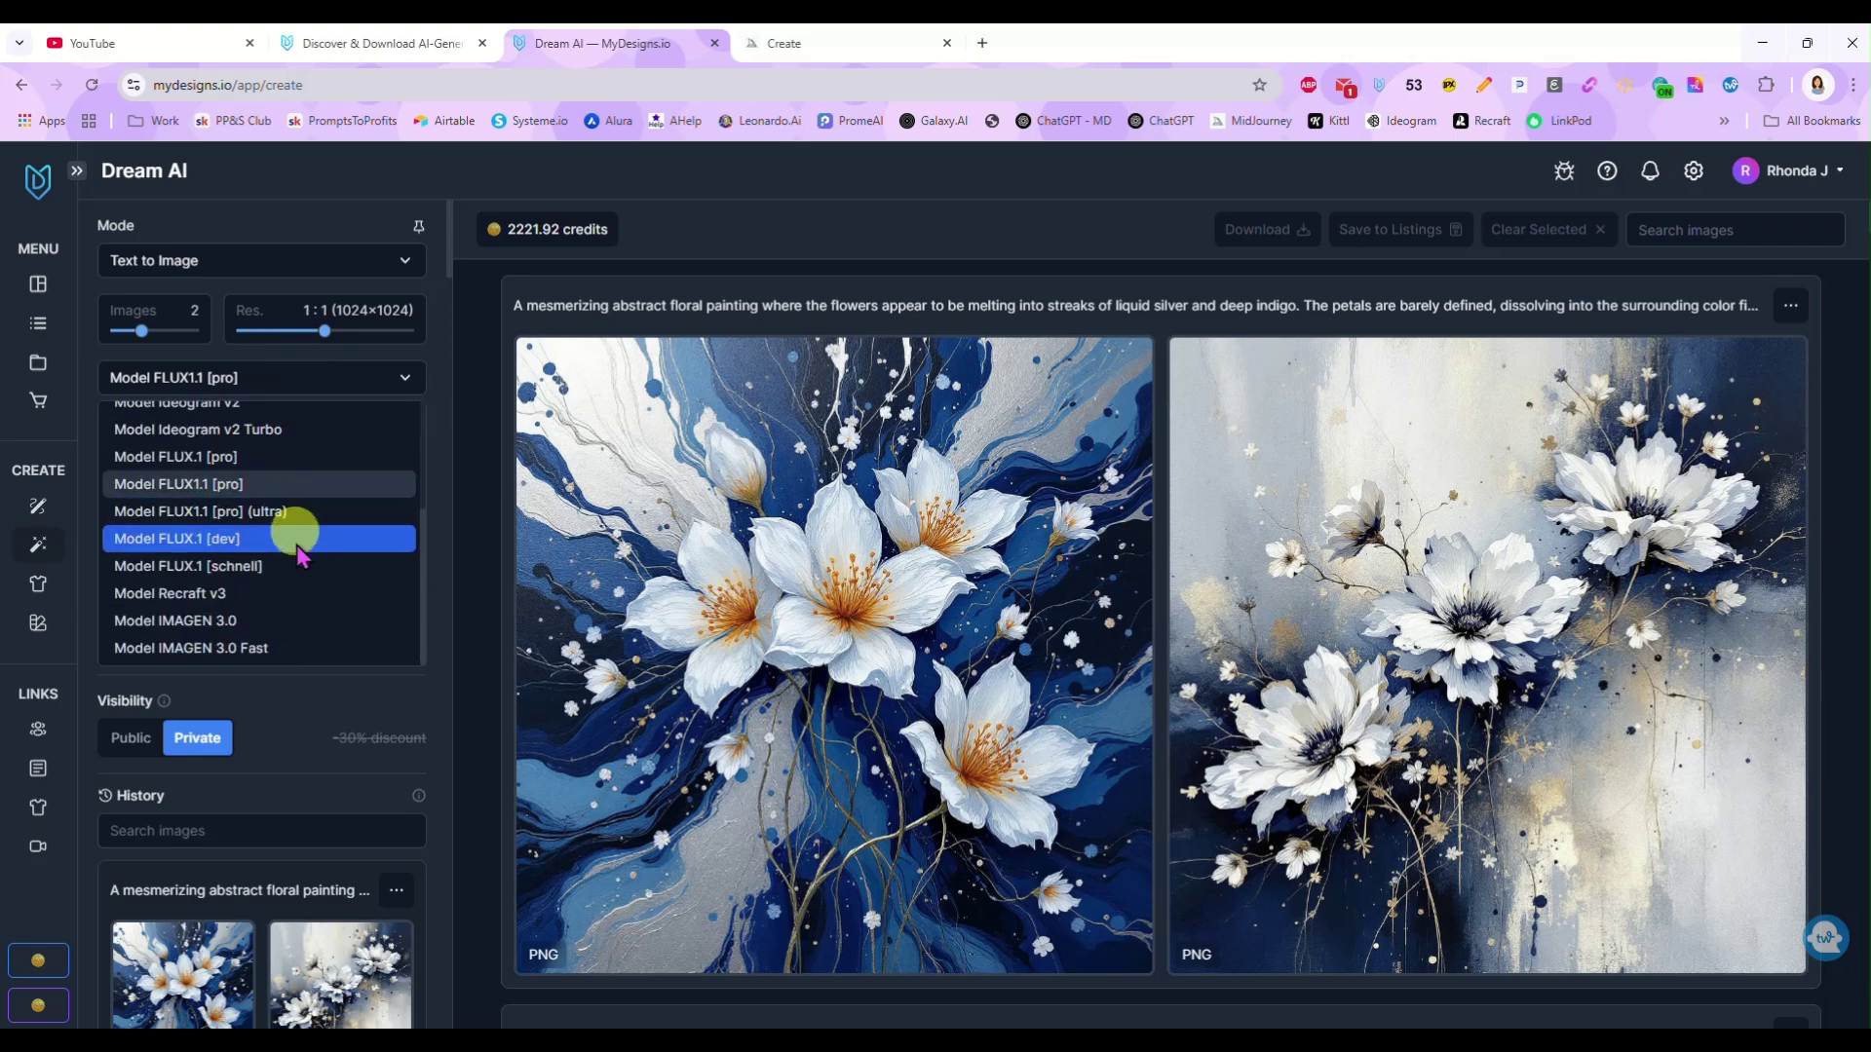
scroll(283, 506, up, 3)
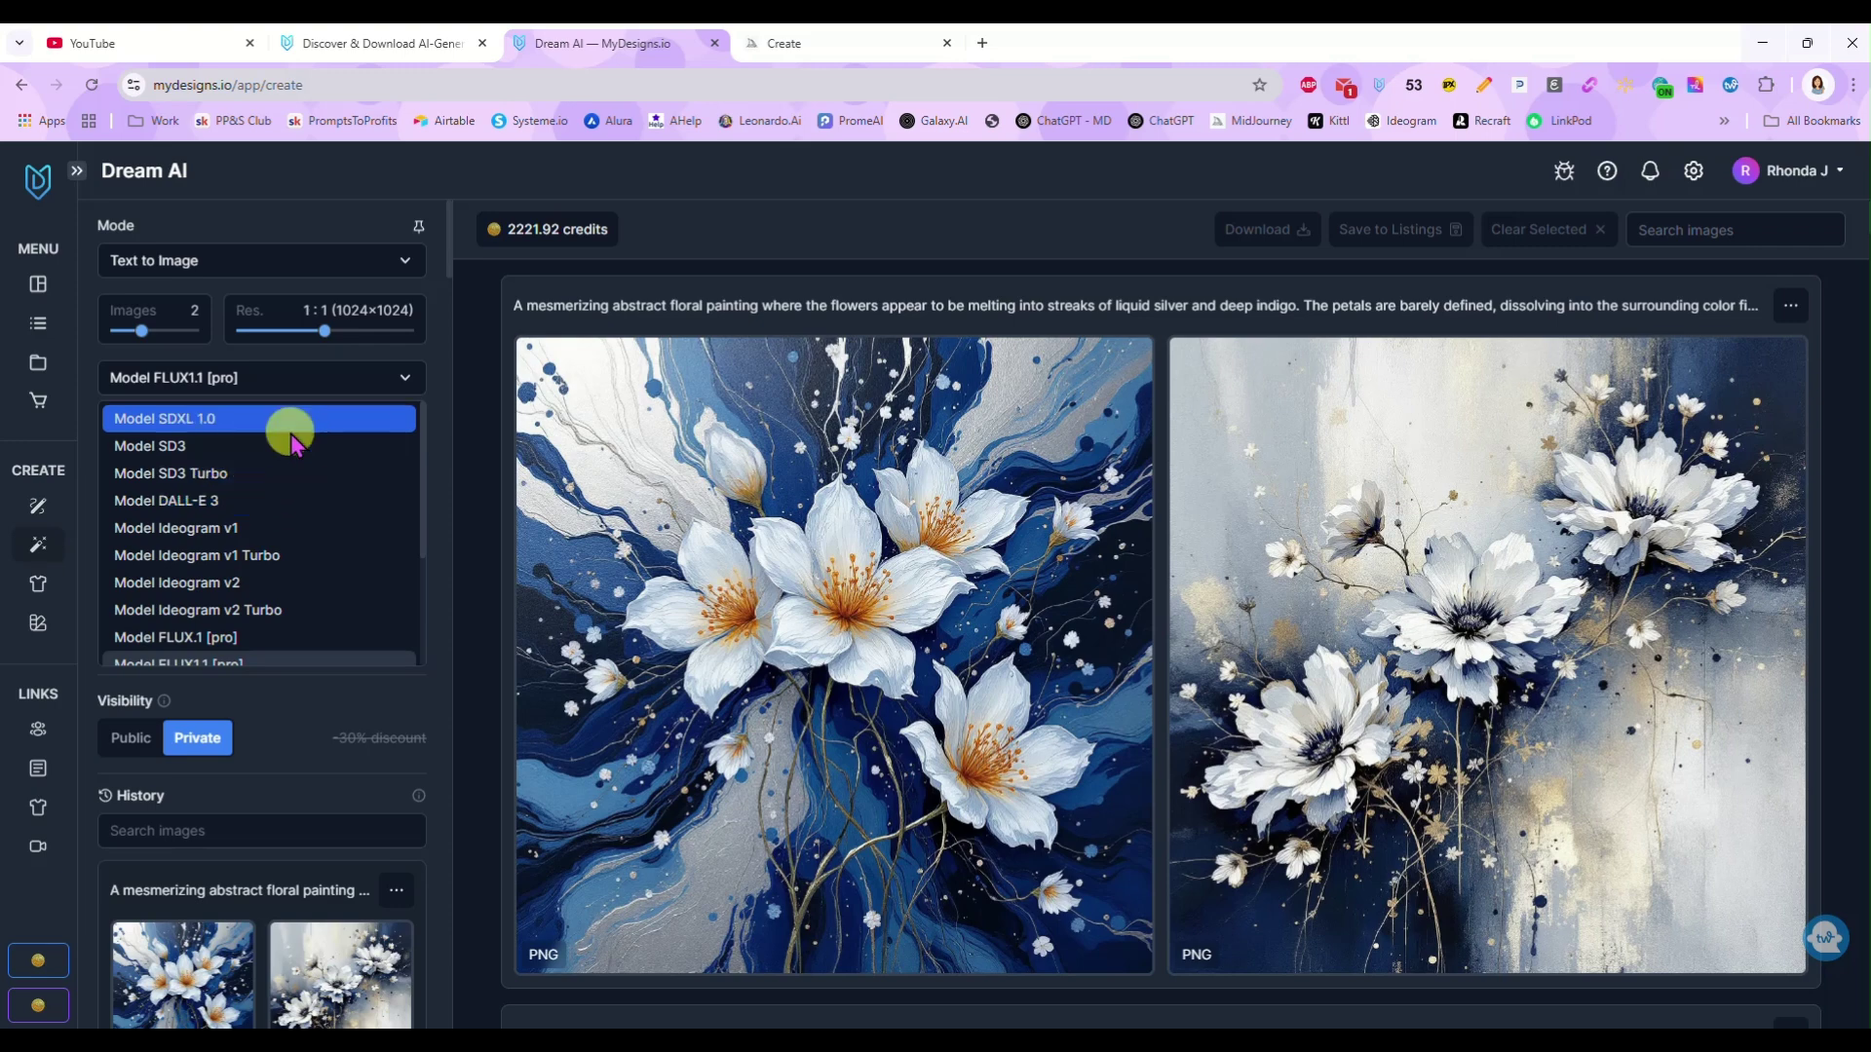
scroll(292, 522, down, 1)
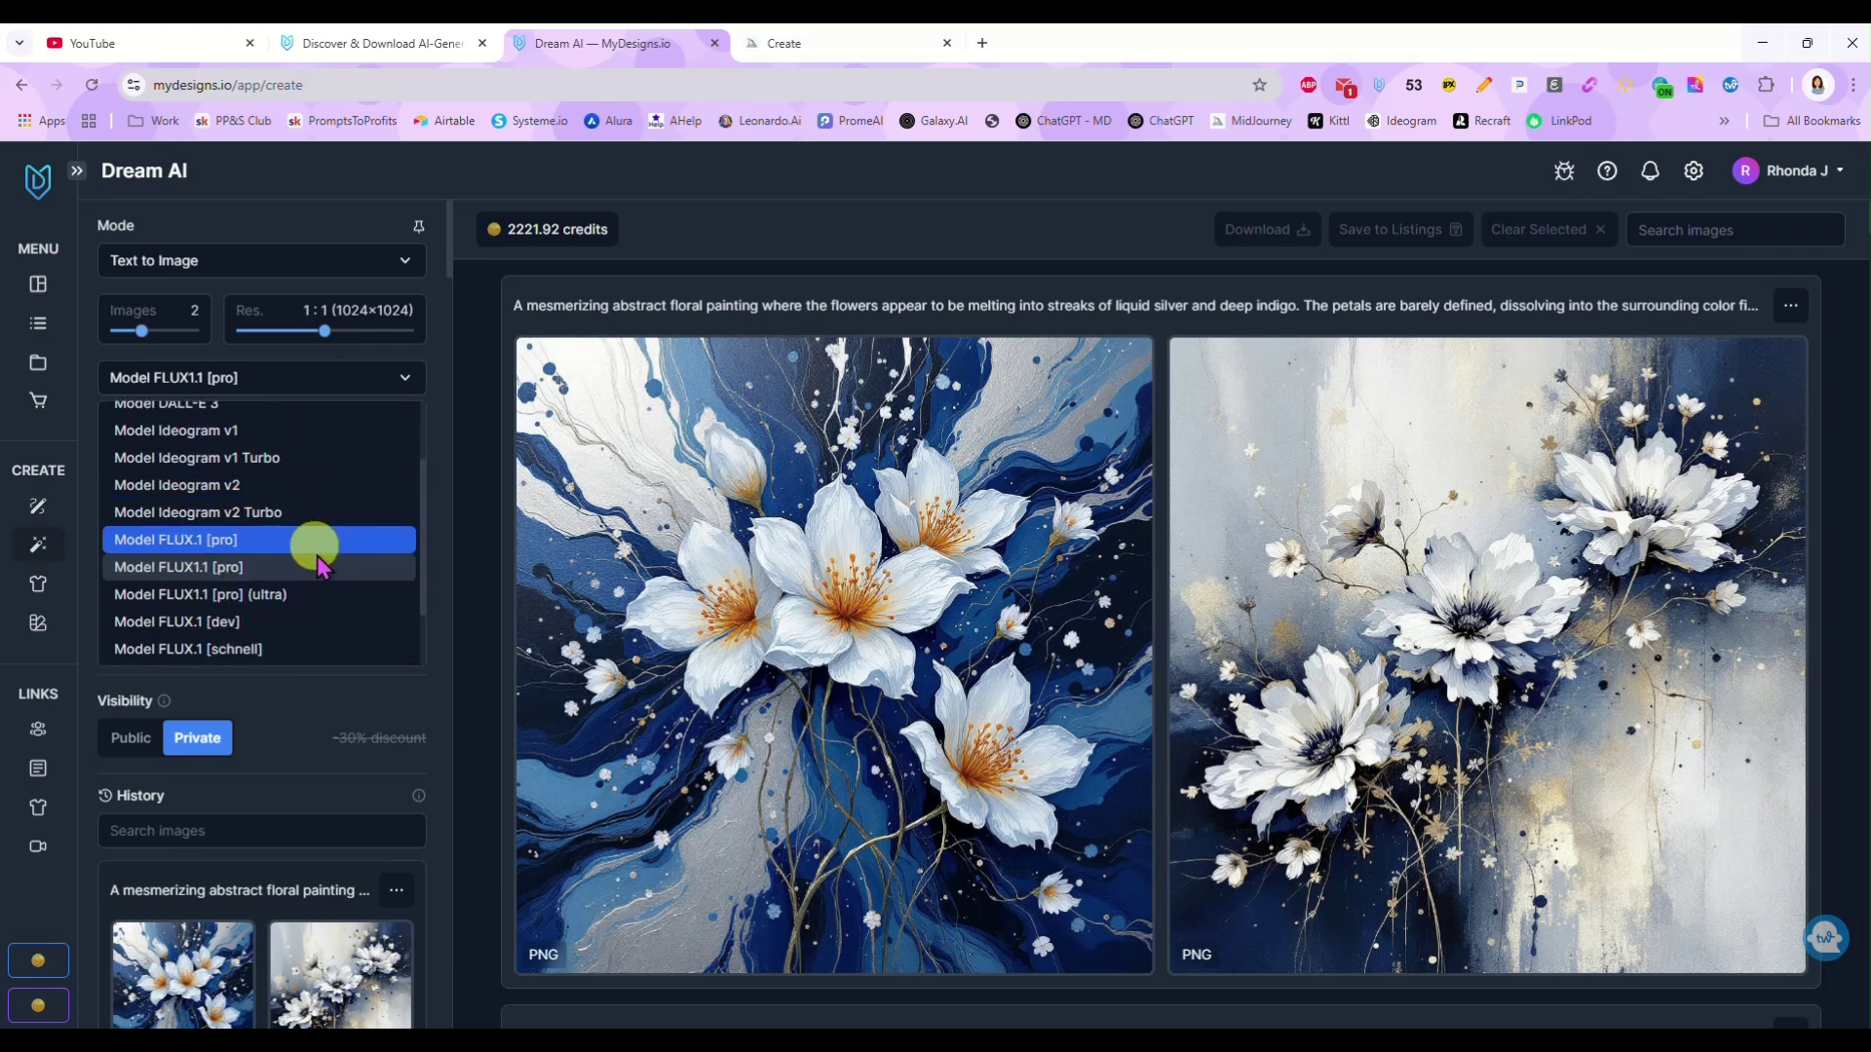
scroll(316, 563, down, 1)
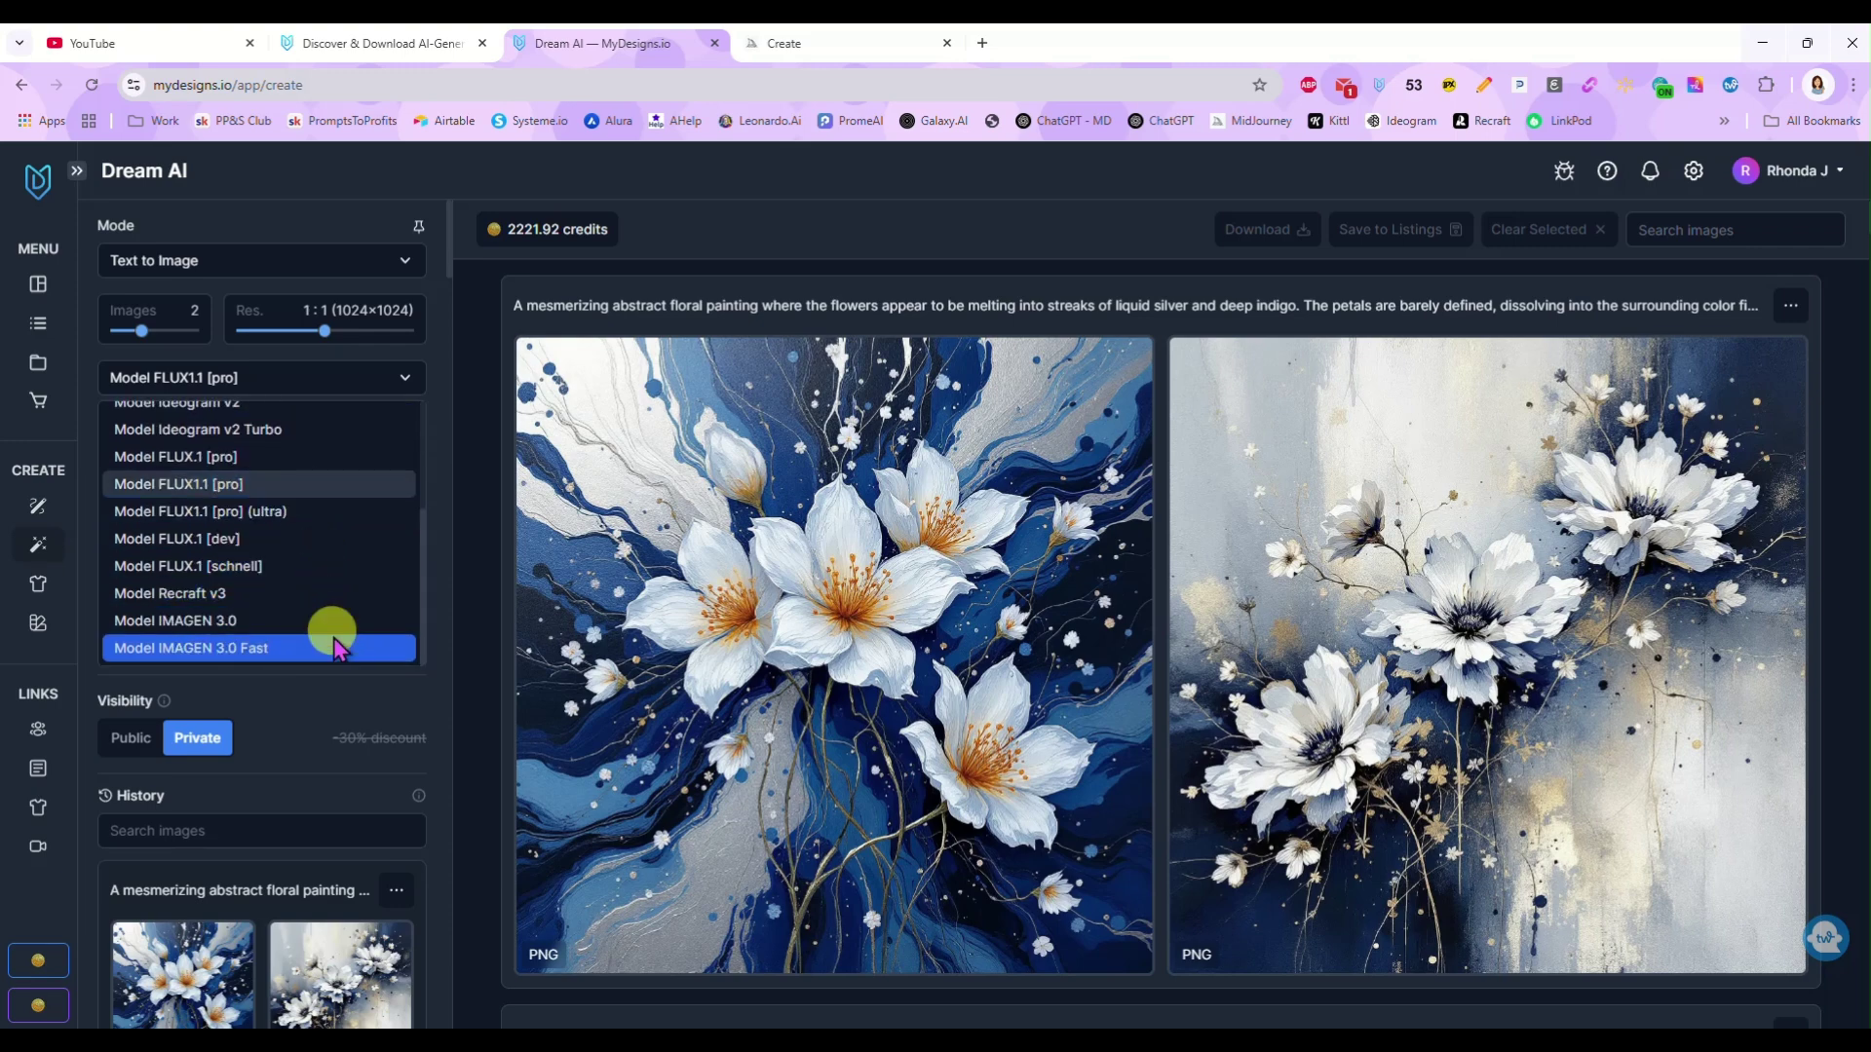
click(605, 171)
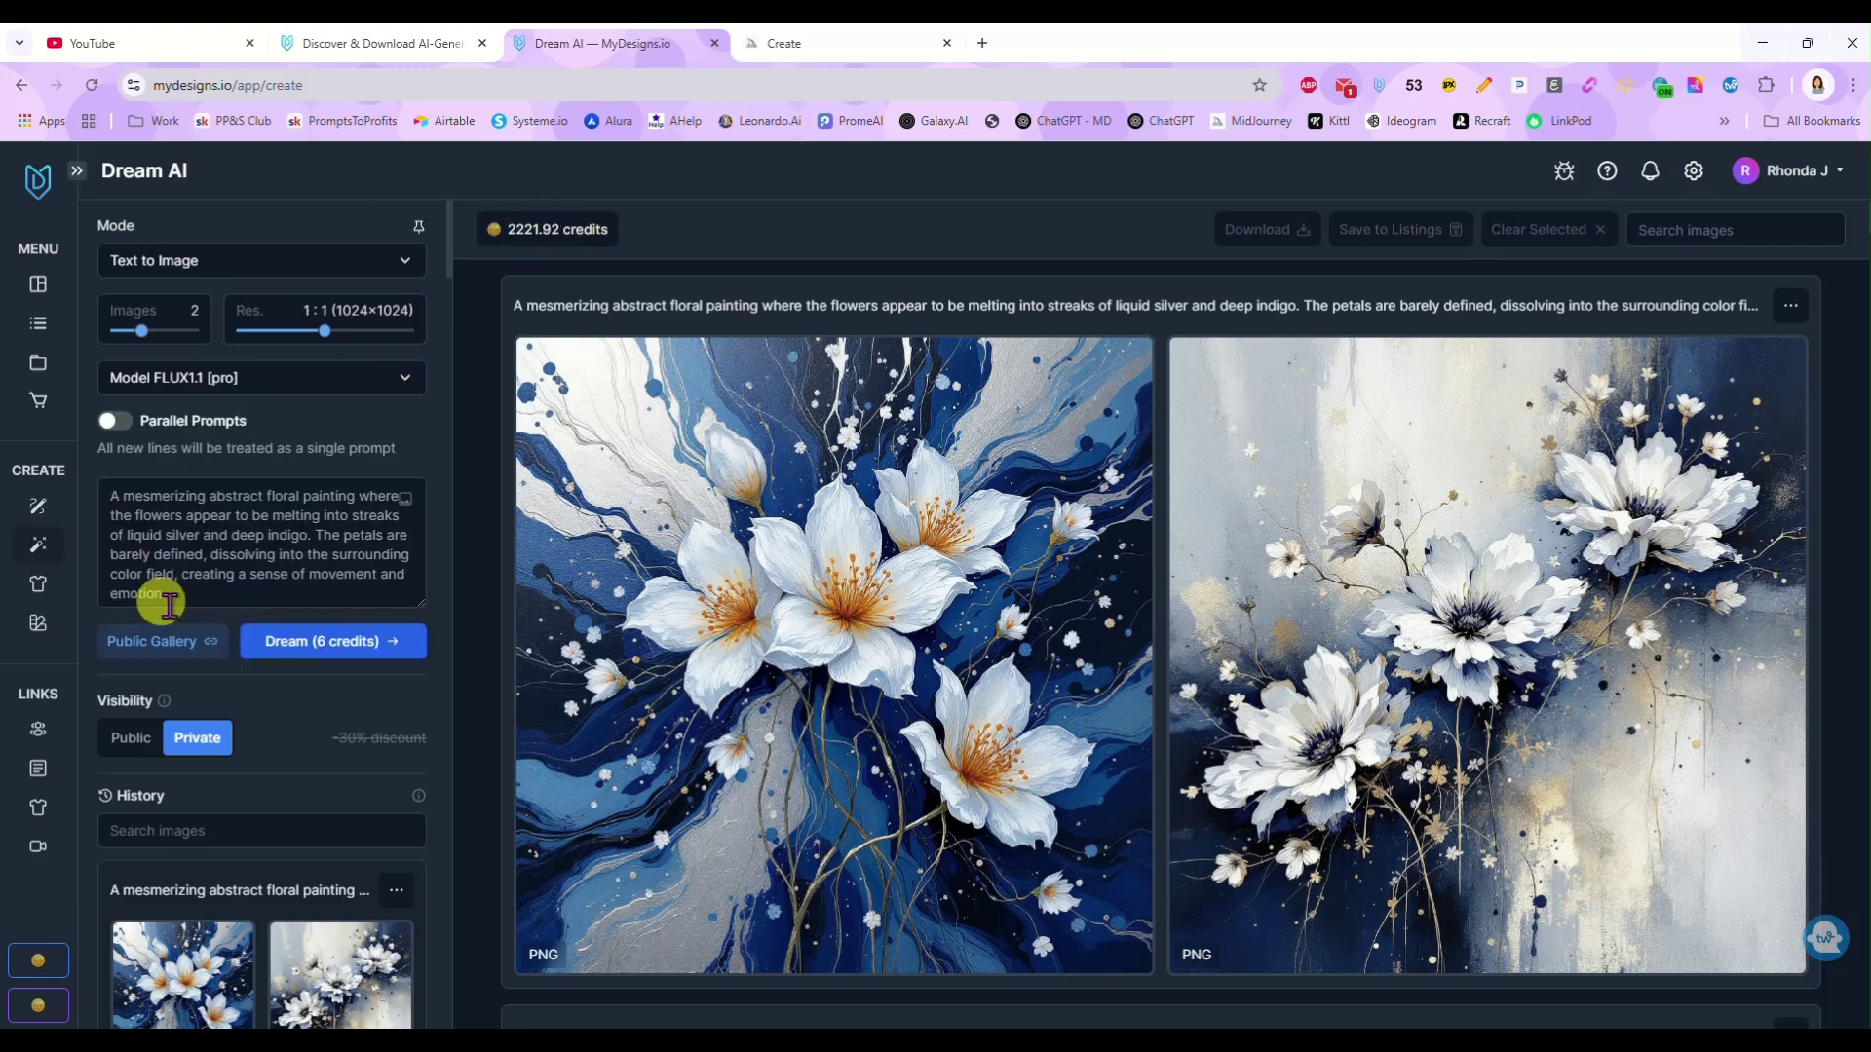
Step: Clear the old floral prompt from the Dream AI prompt box
click(309, 560)
key(ctrl+a)
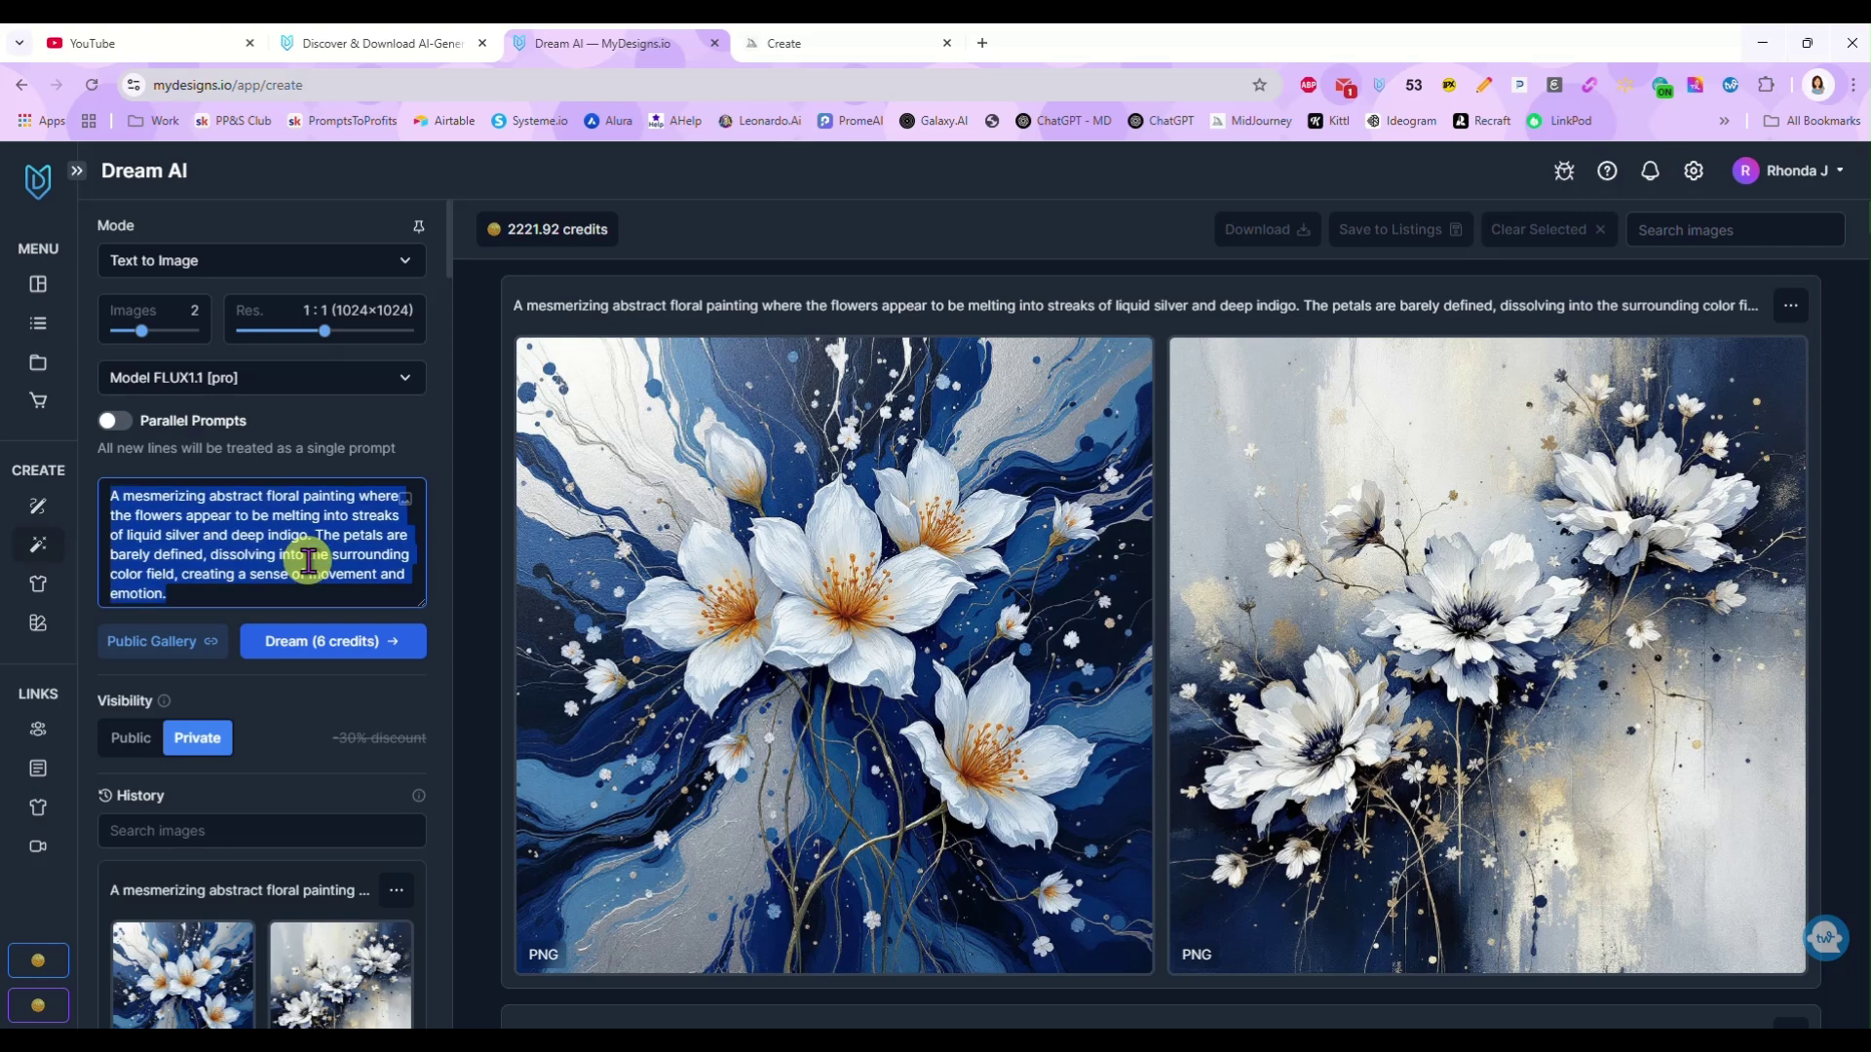
key(BackSpace)
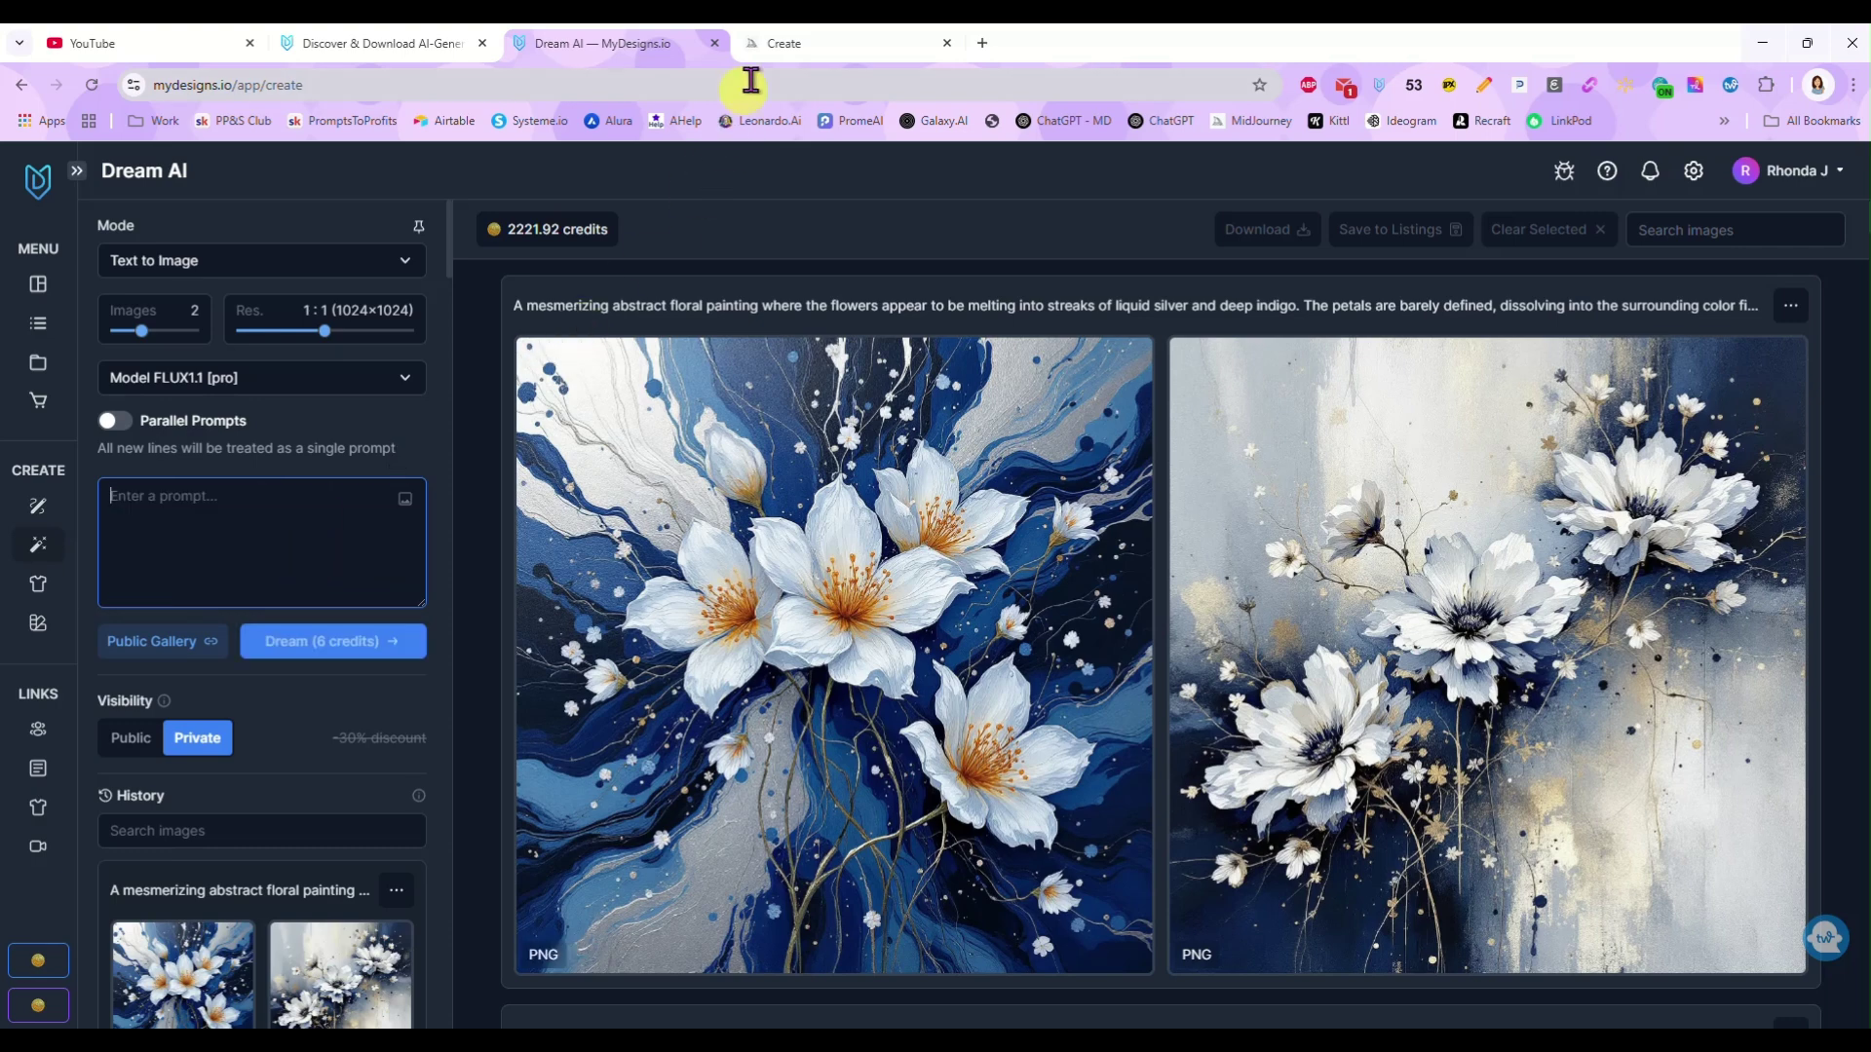
Step: Copy the strawberry cake image in Midjourney and return to Dream AI
click(803, 37)
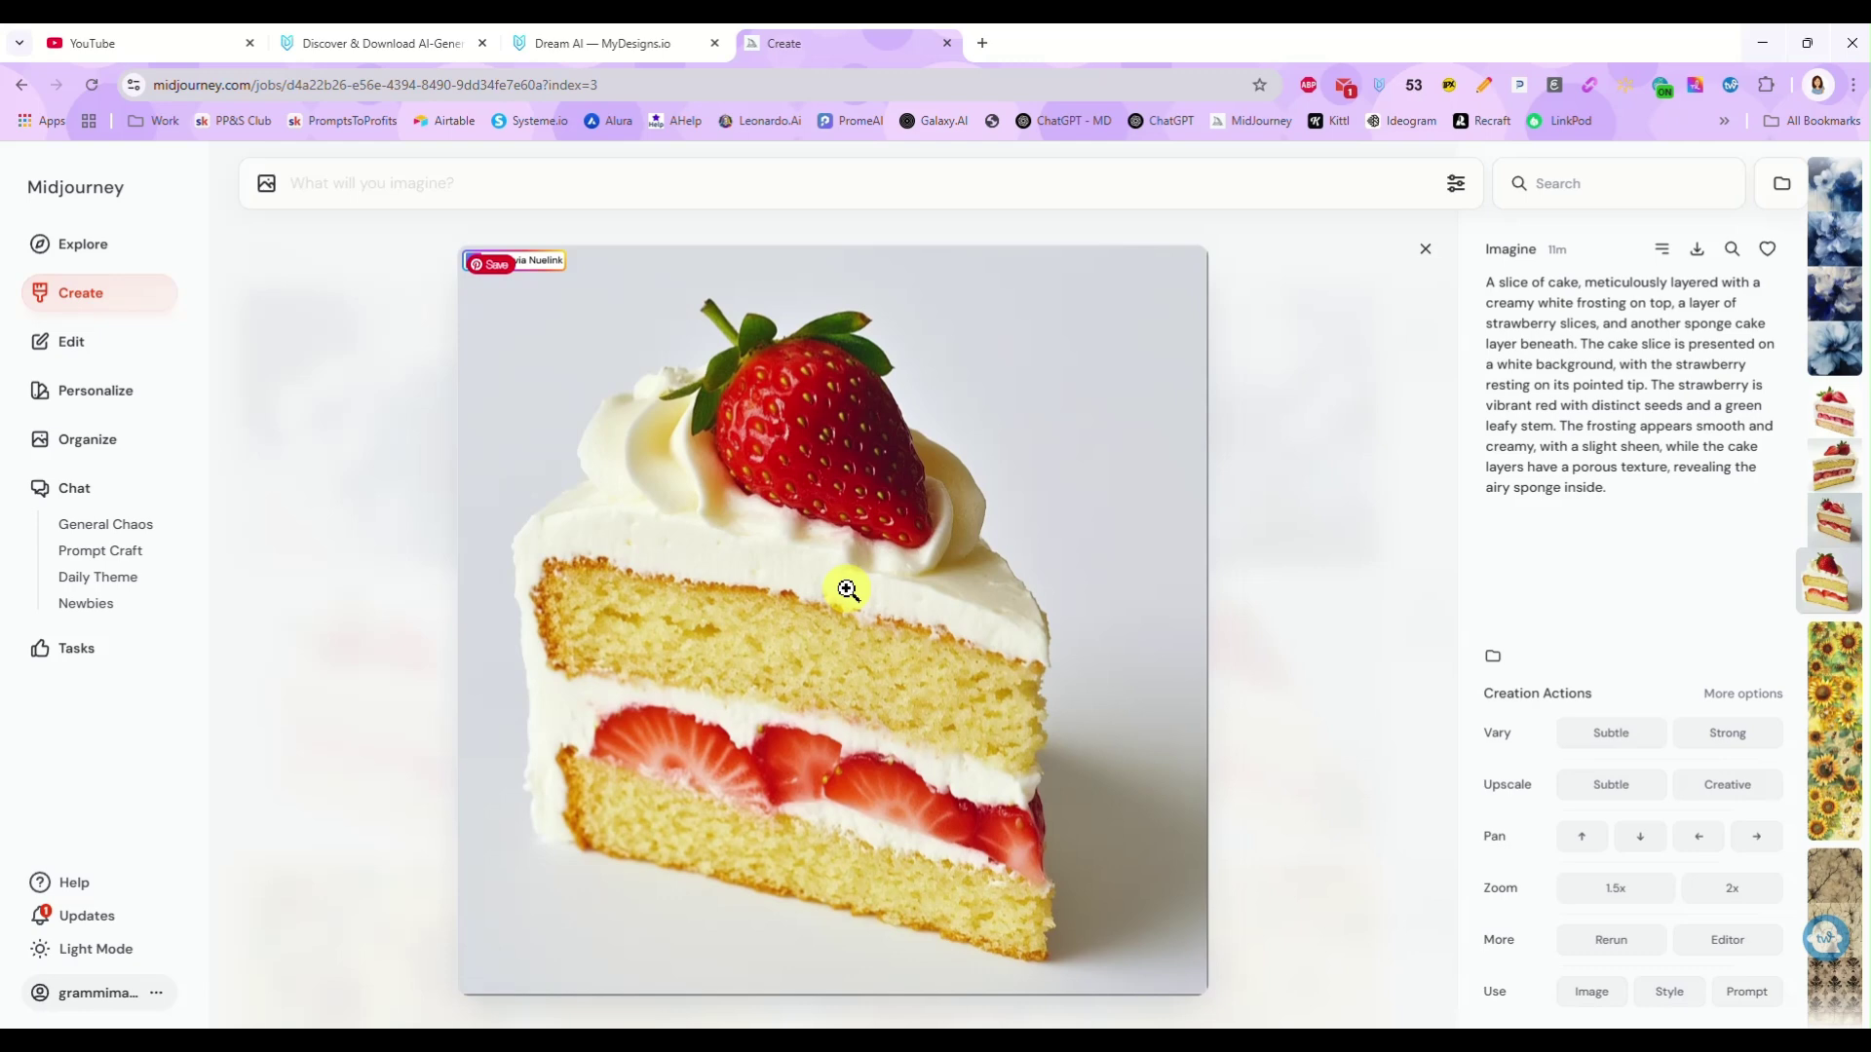
right_click(824, 522)
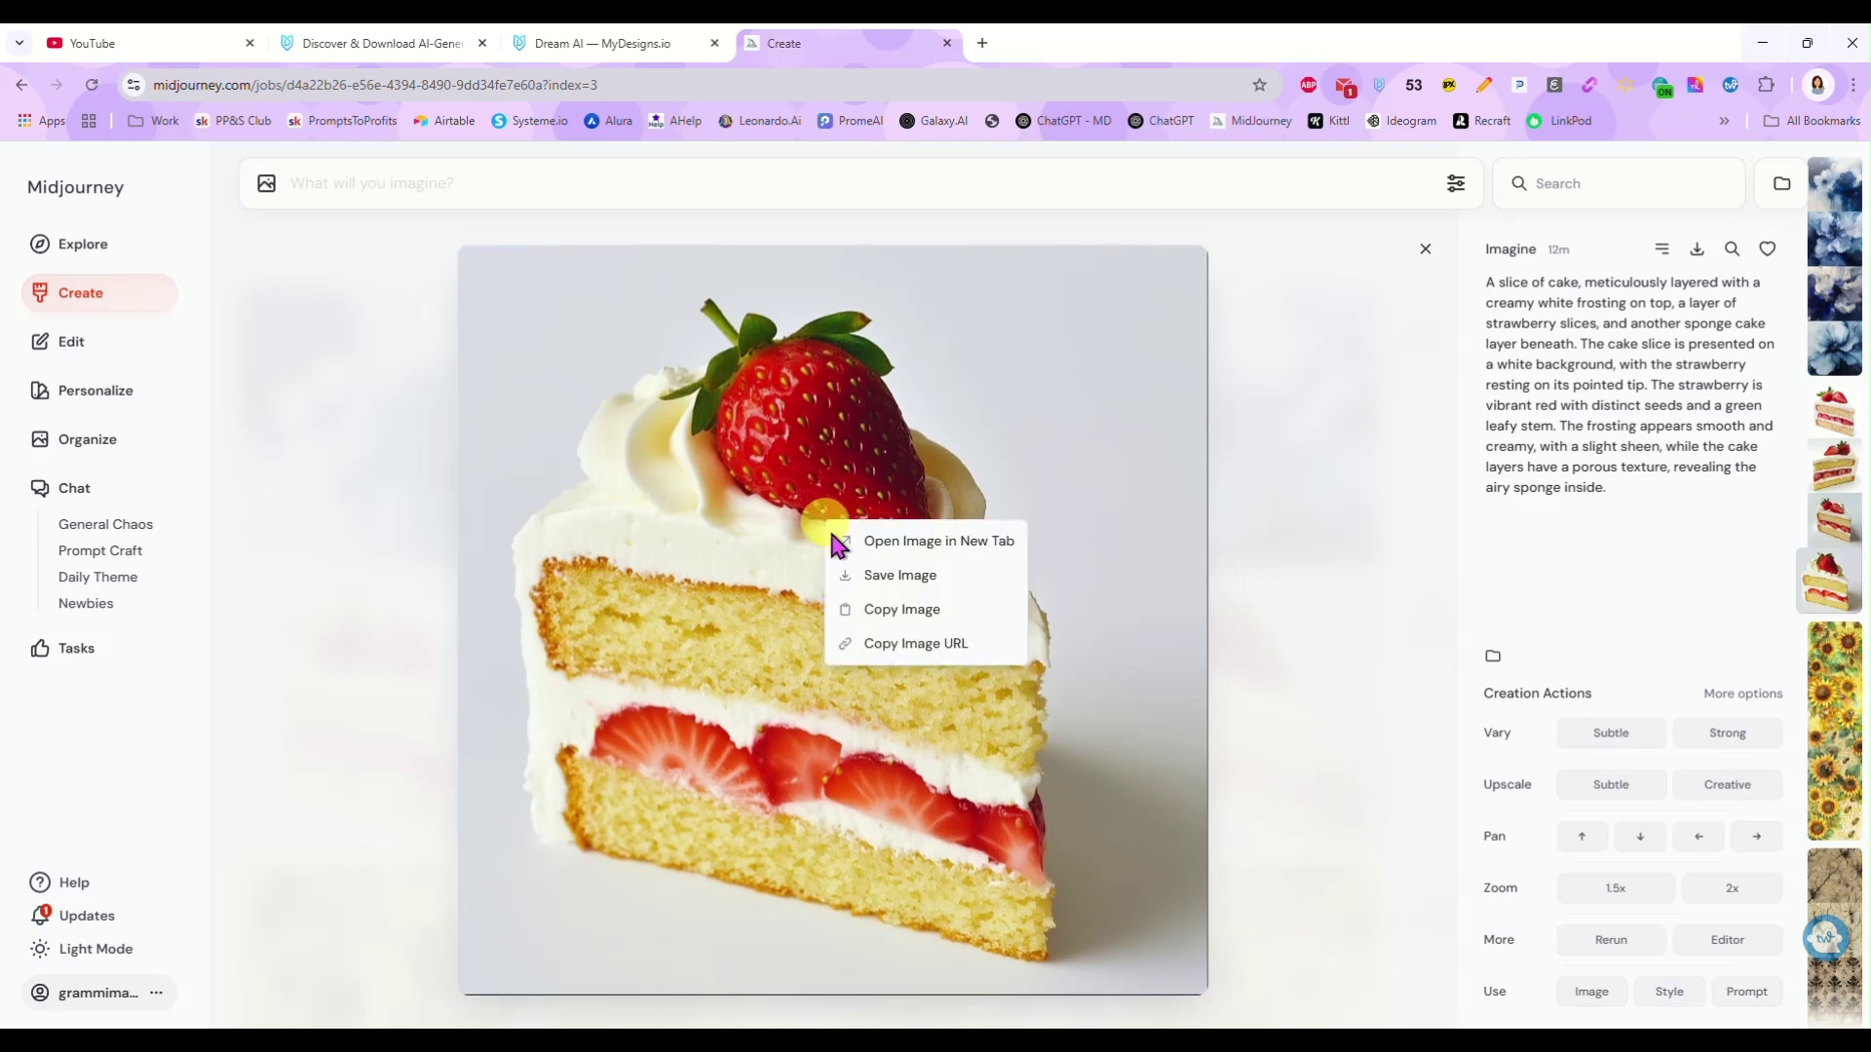
click(857, 612)
click(645, 44)
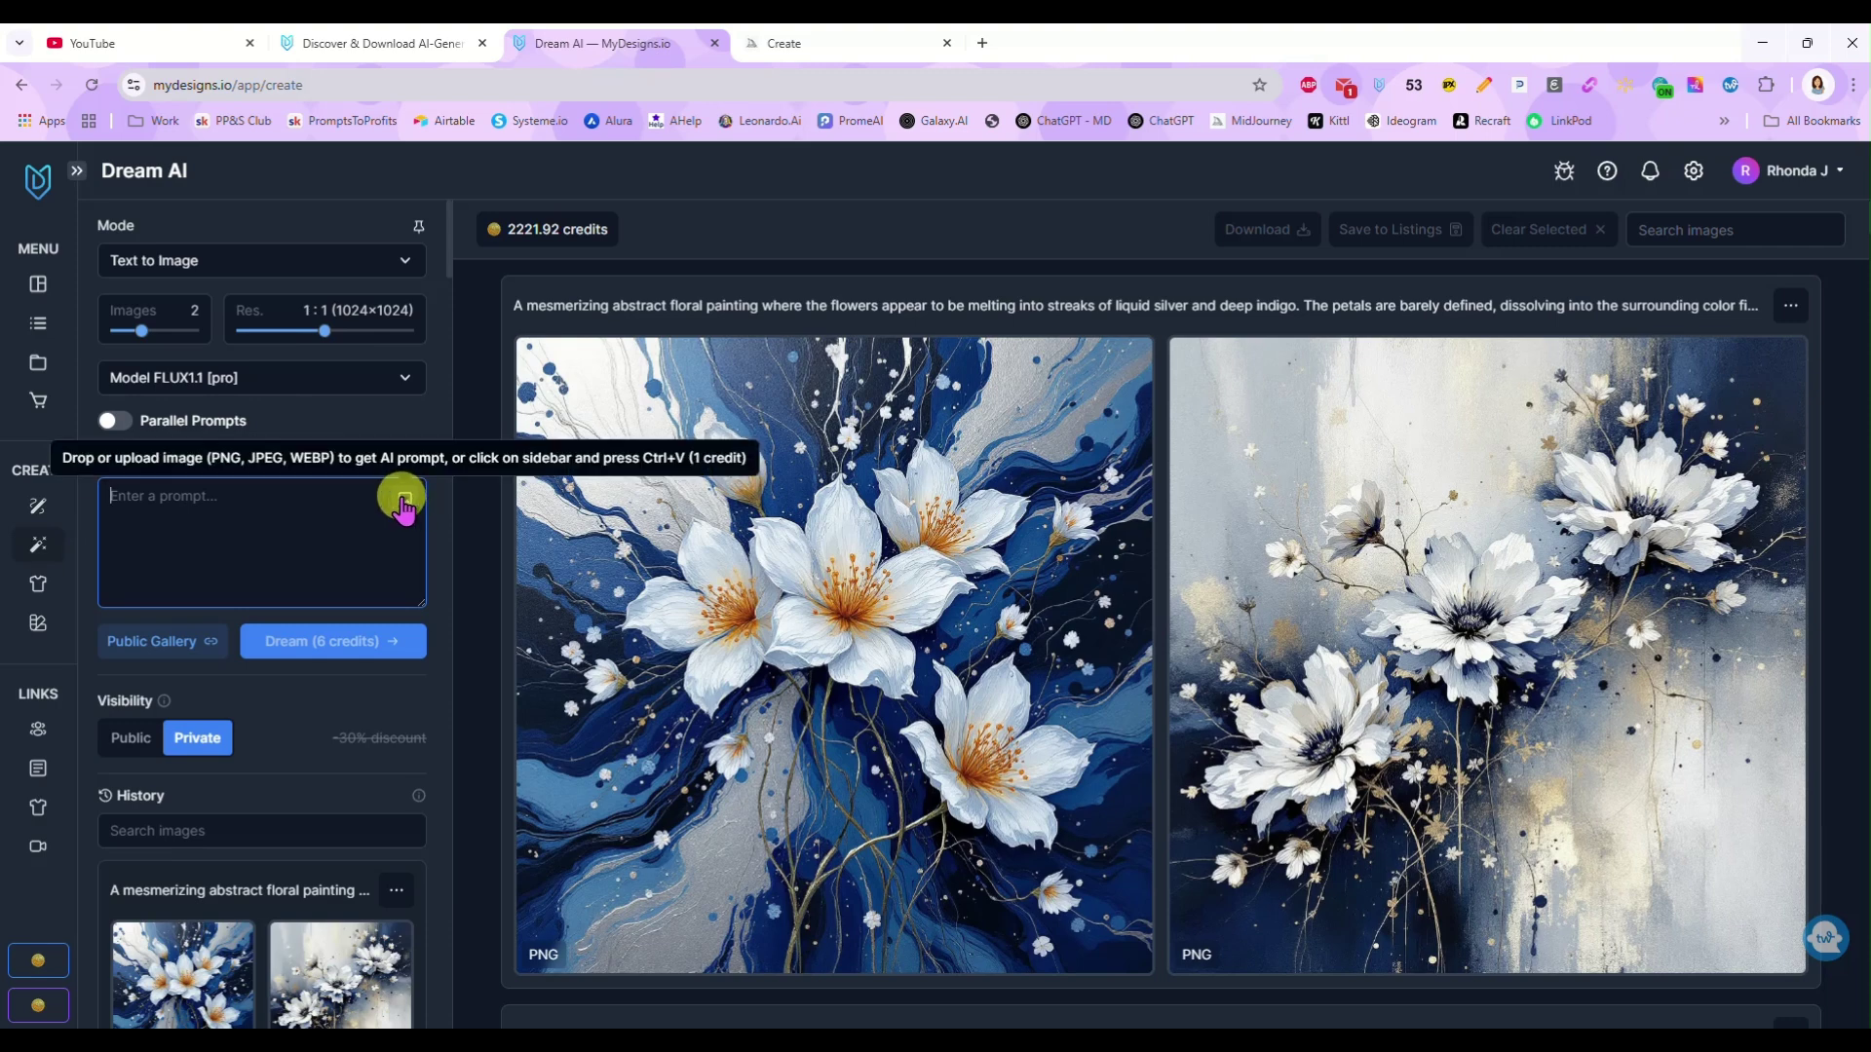
Step: Paste the cake image to generate a layered strawberry cake slice prompt, then select it all
key(ctrl+v)
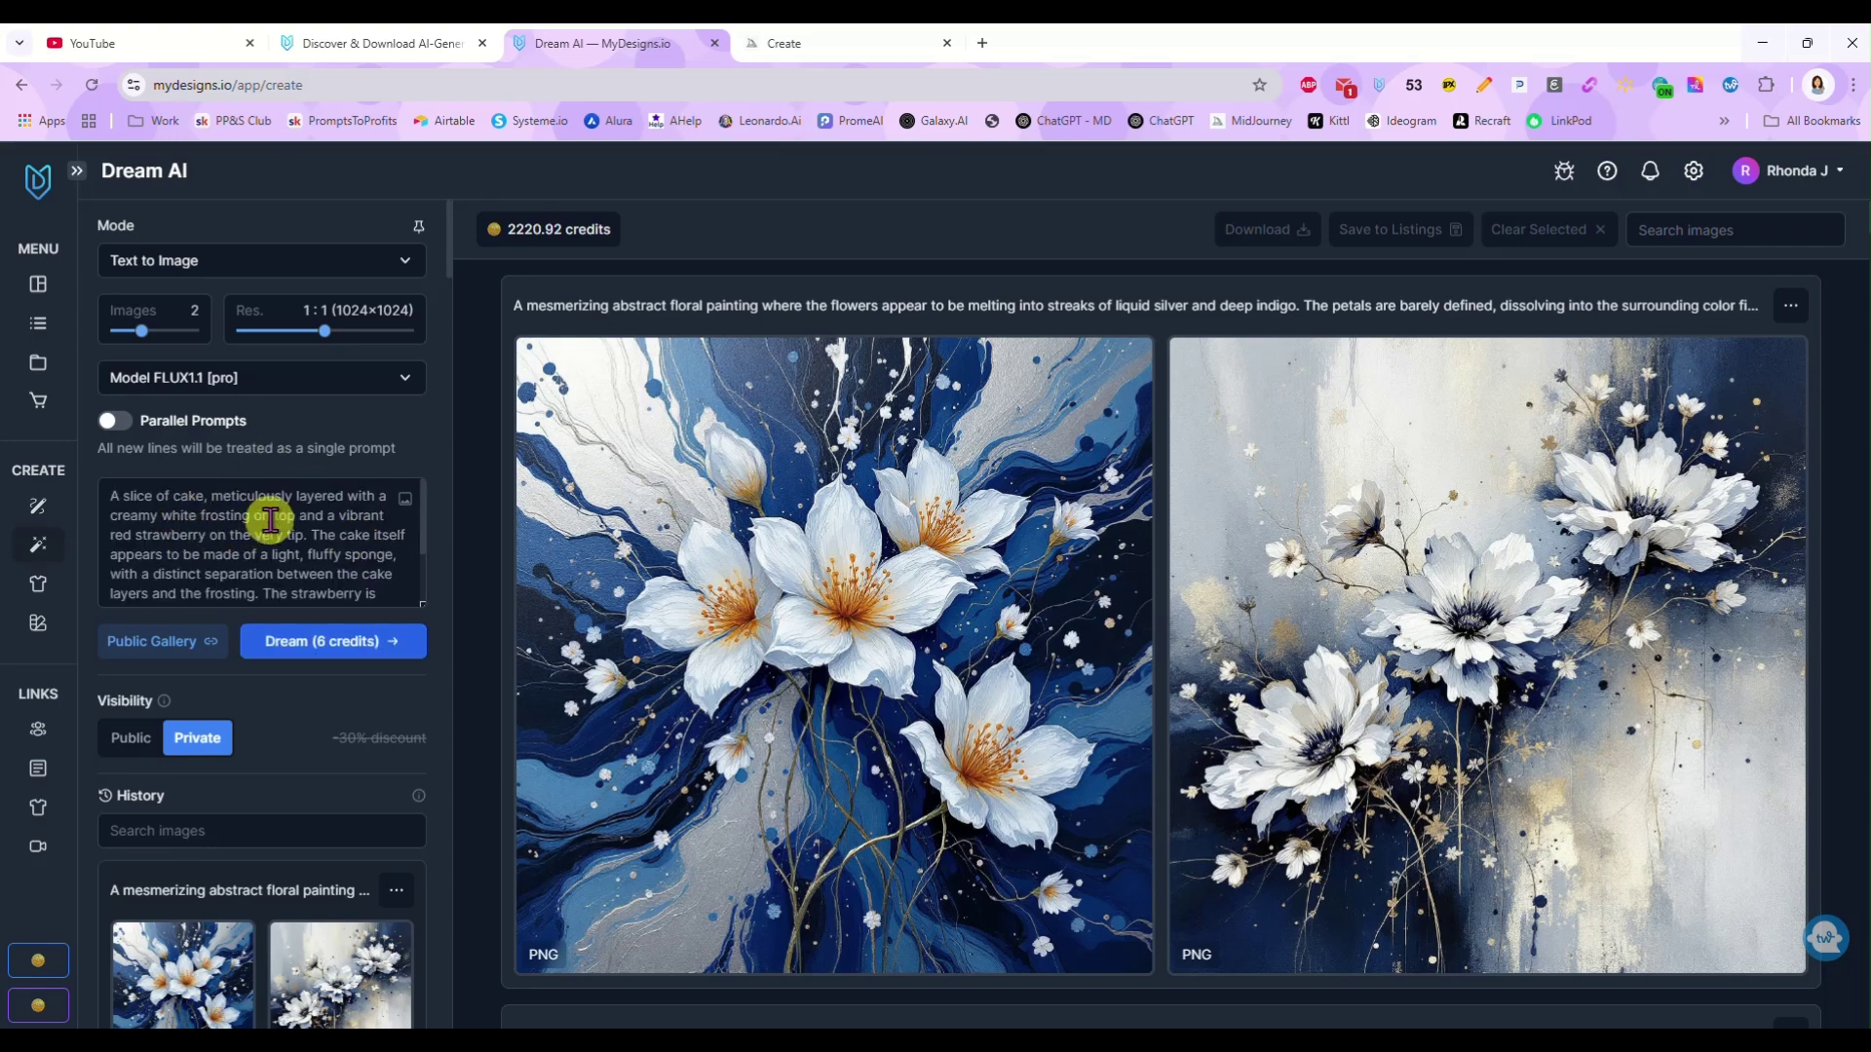
scroll(270, 519, down, 3)
scroll(270, 560, up, 3)
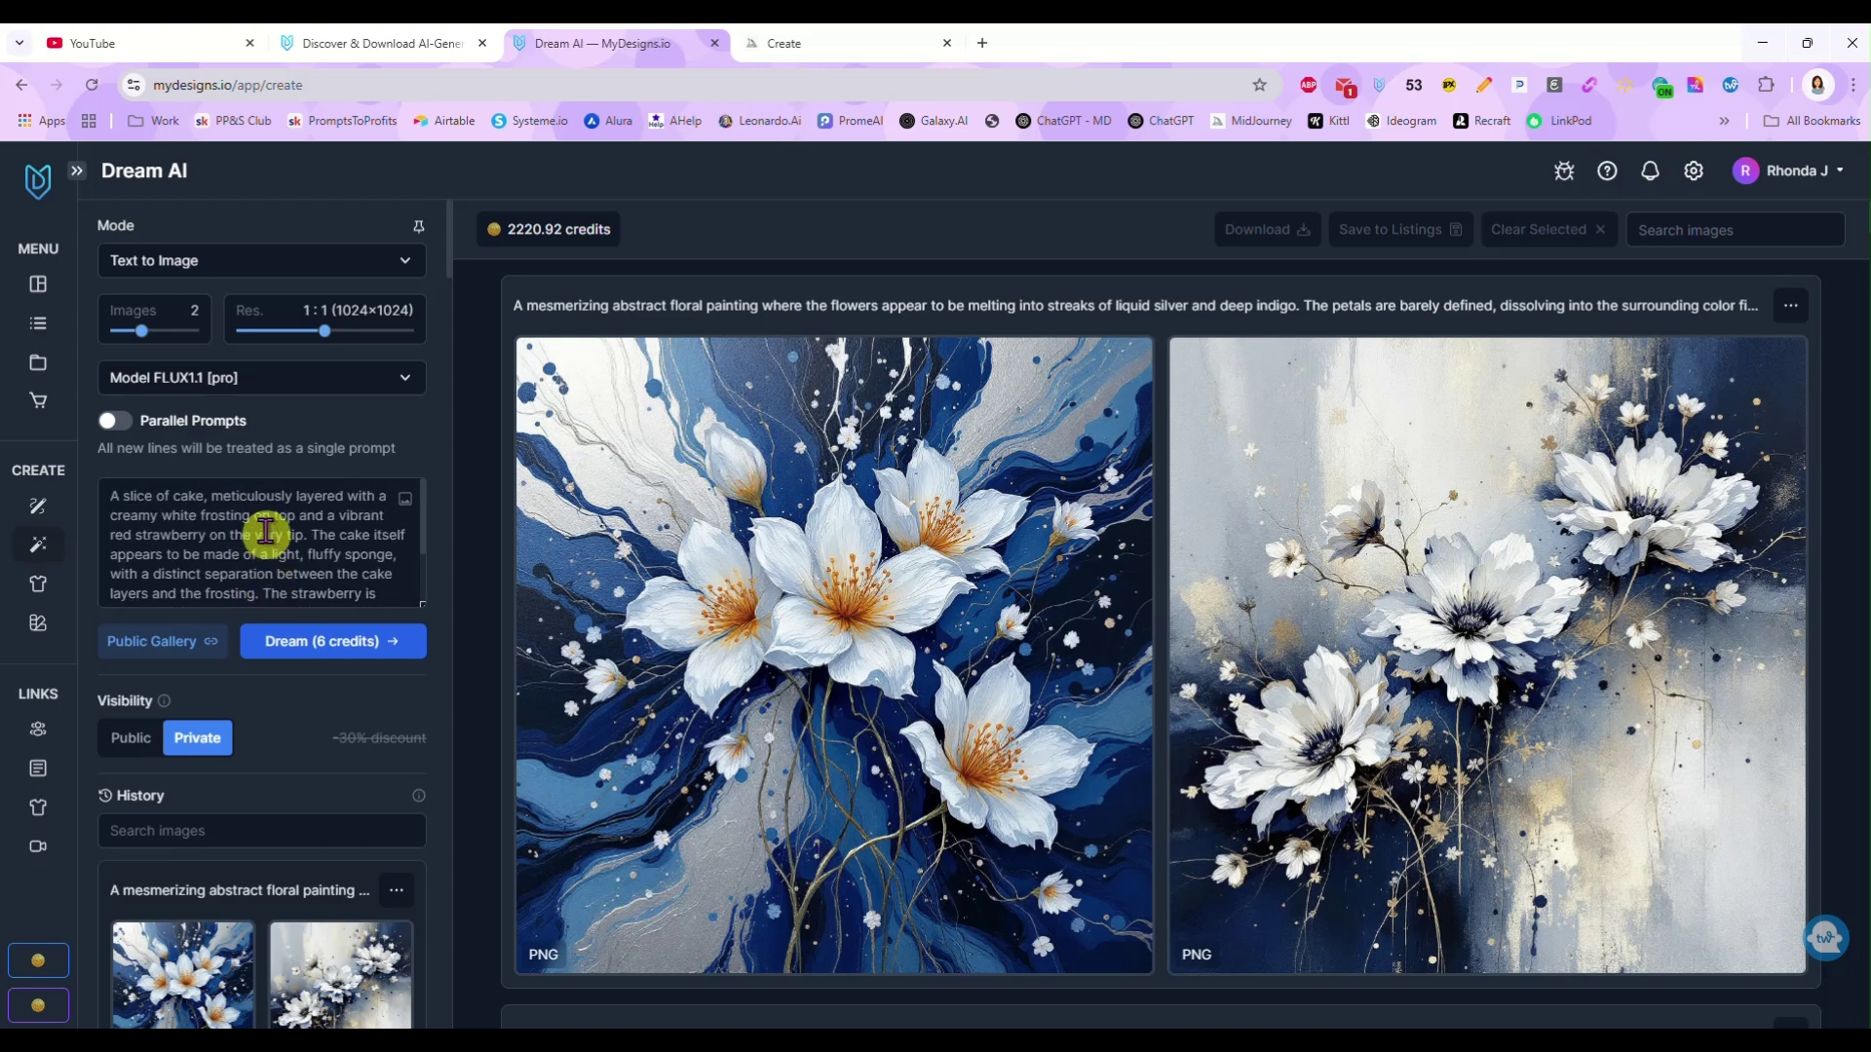
click(264, 531)
key(ctrl+a)
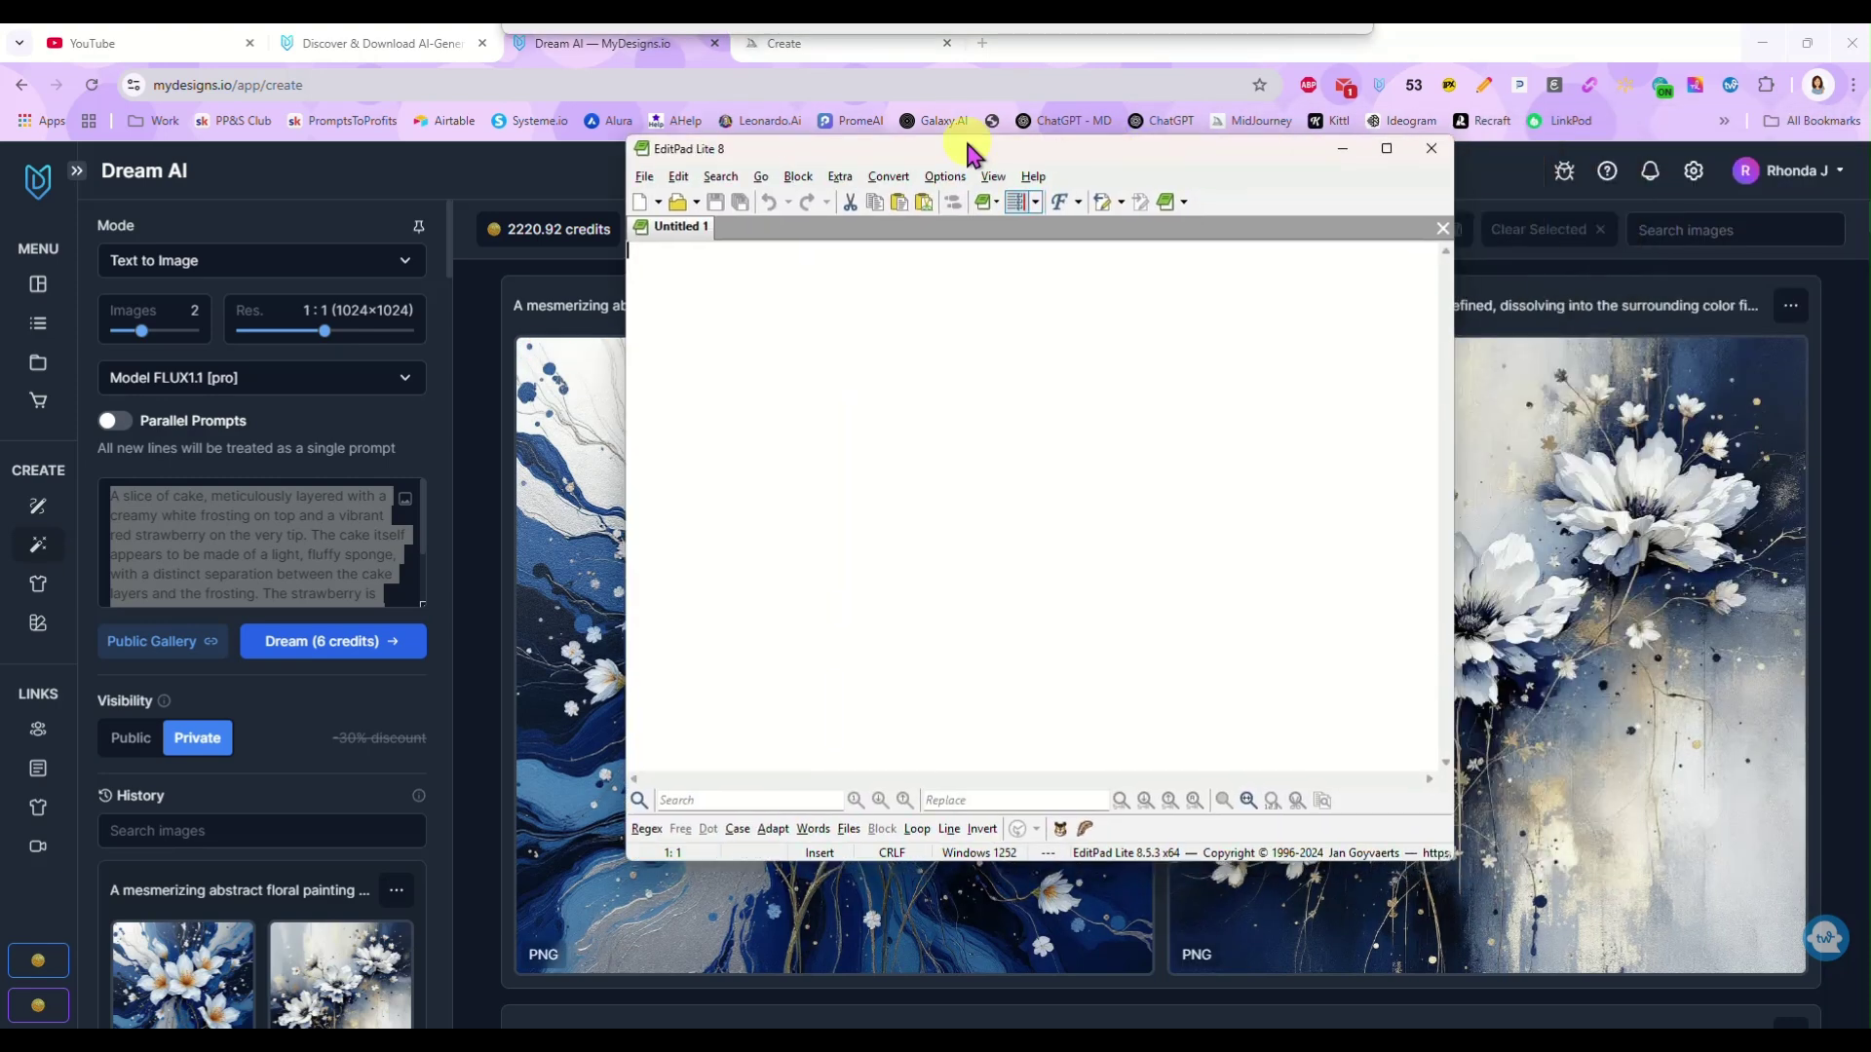
Step: Paste the cake prompt into EditPad and replace both strawberry mentions with 'blueberry'
key(ctrl+v)
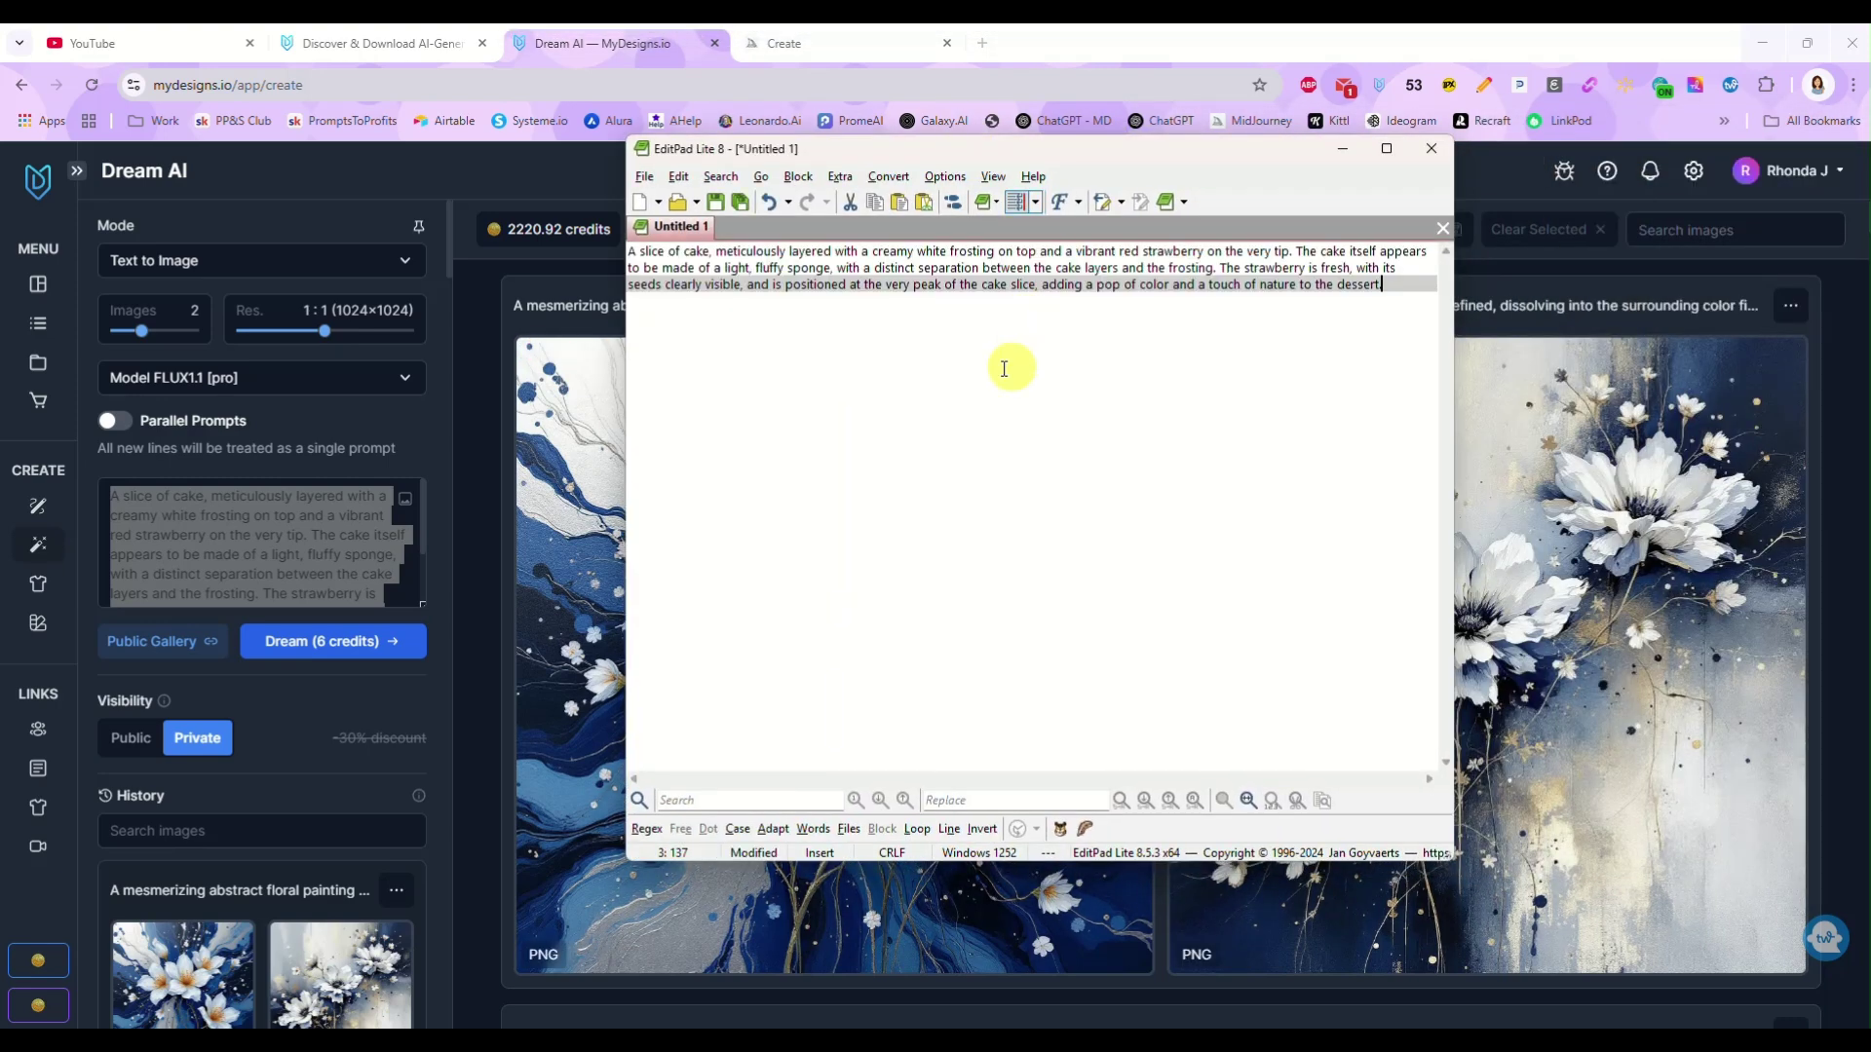
click(1039, 310)
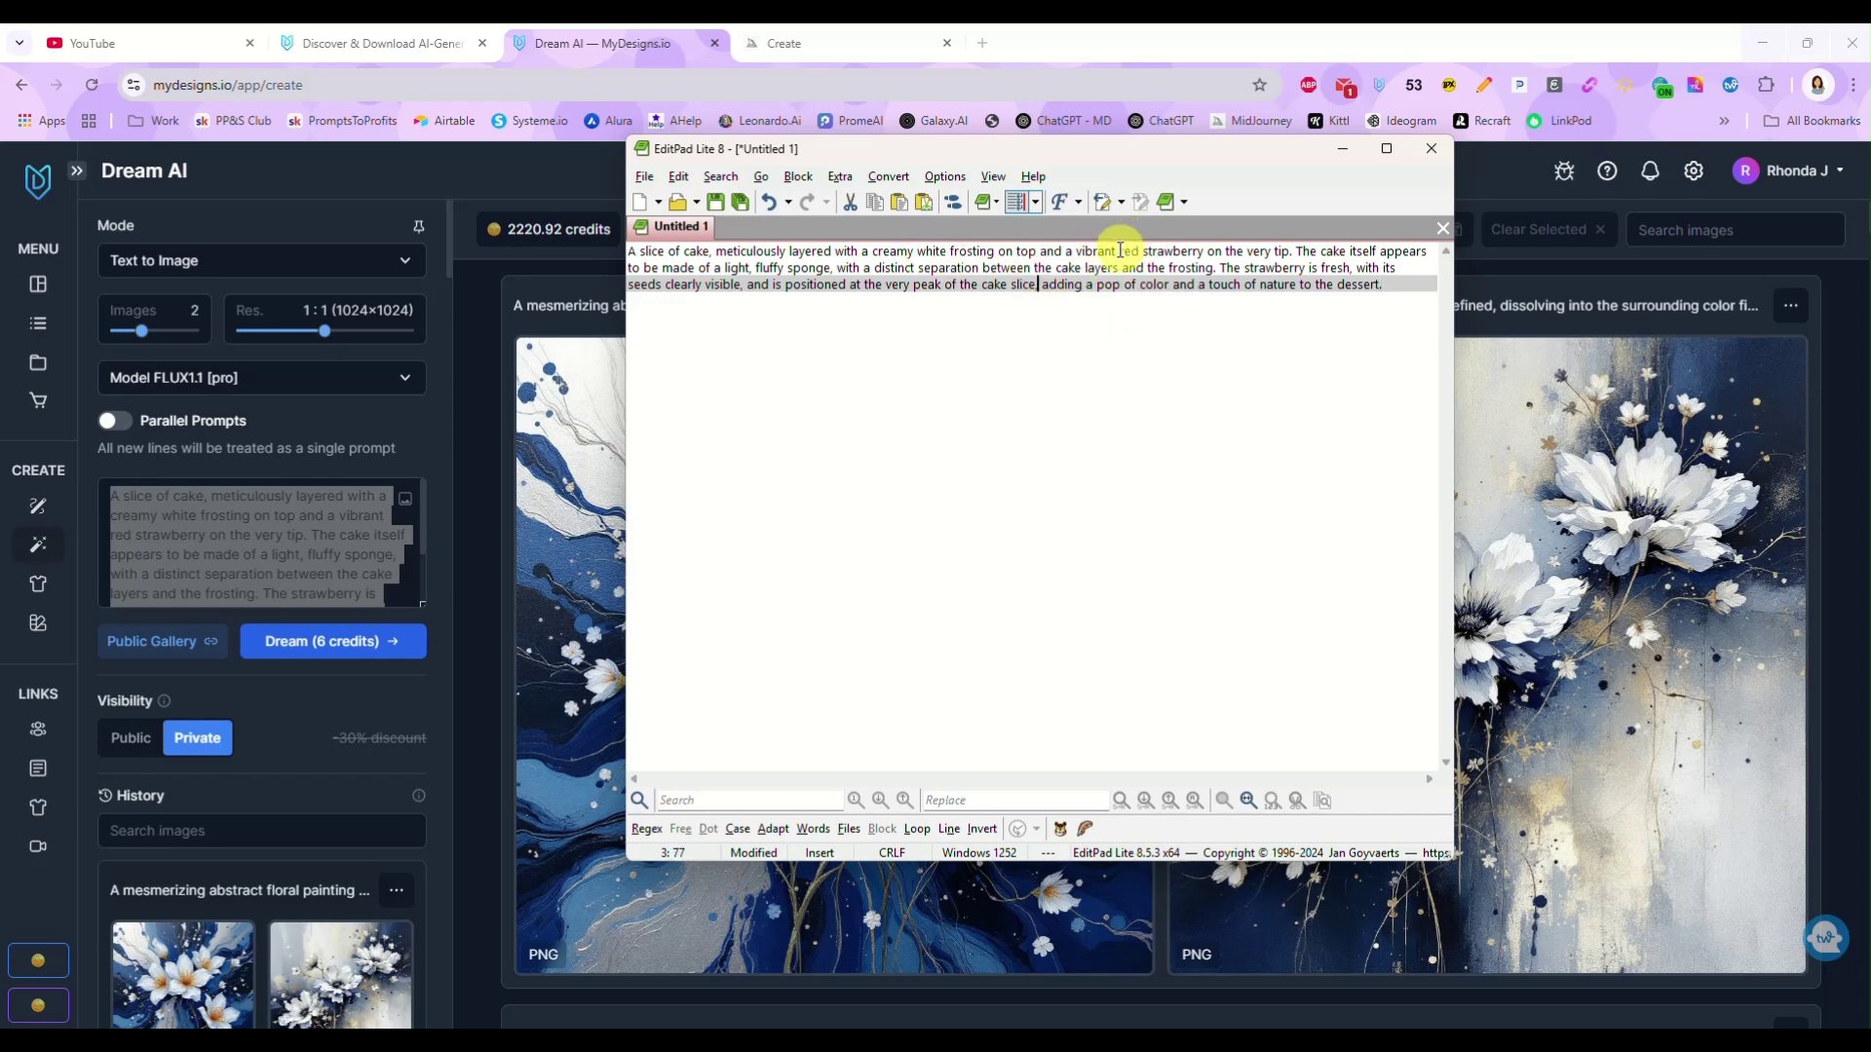
drag(1119, 252, 1205, 252)
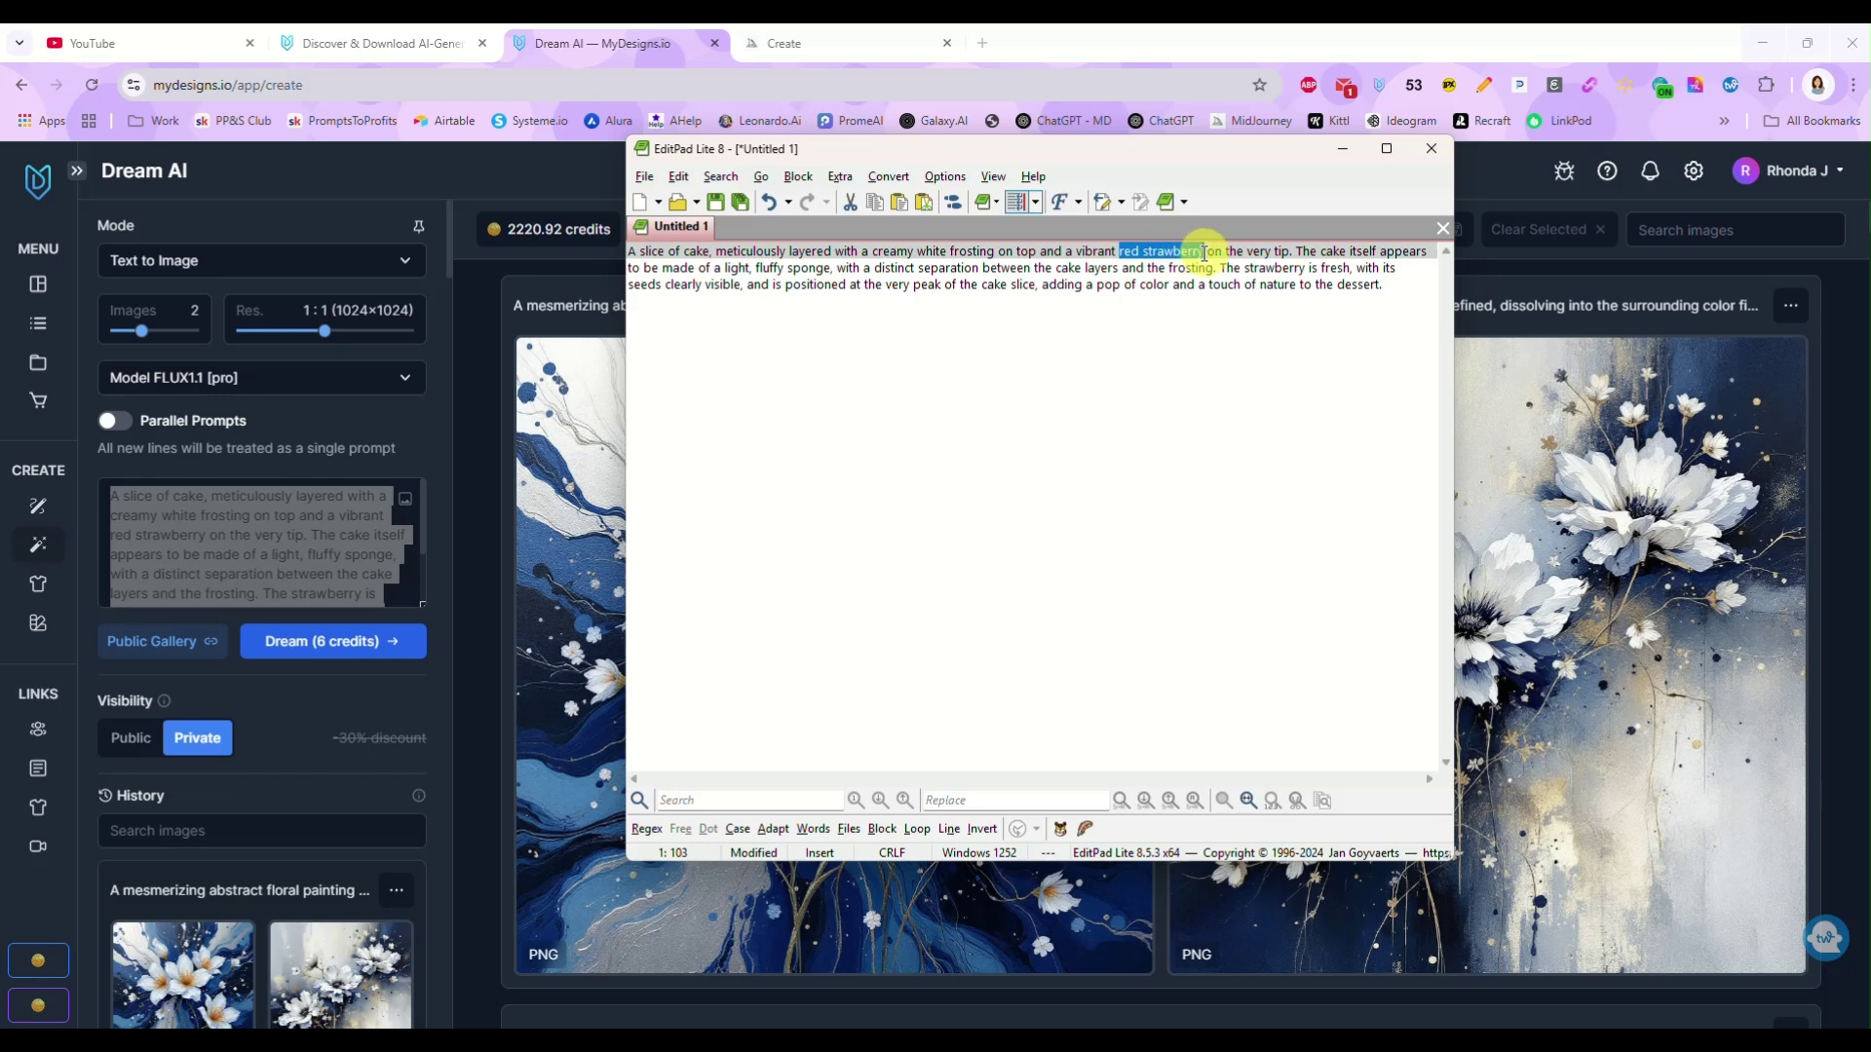
text(blue)
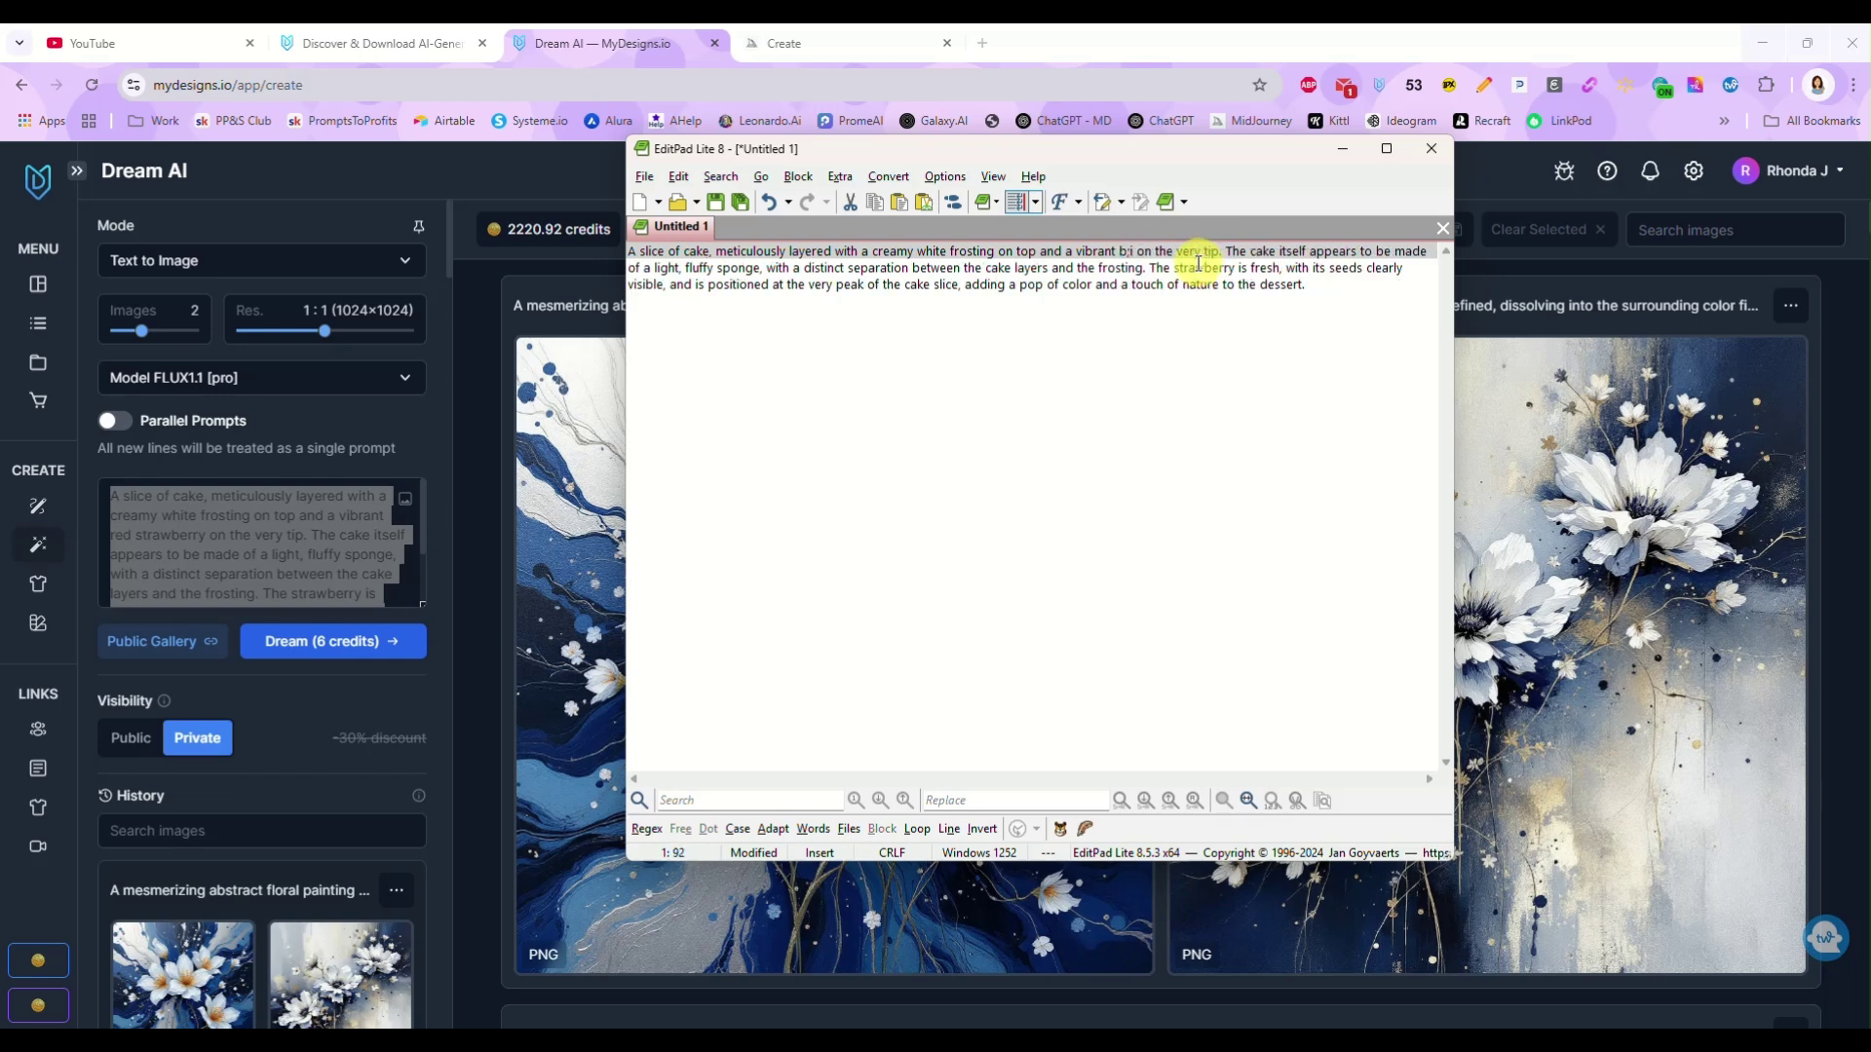
text(berry)
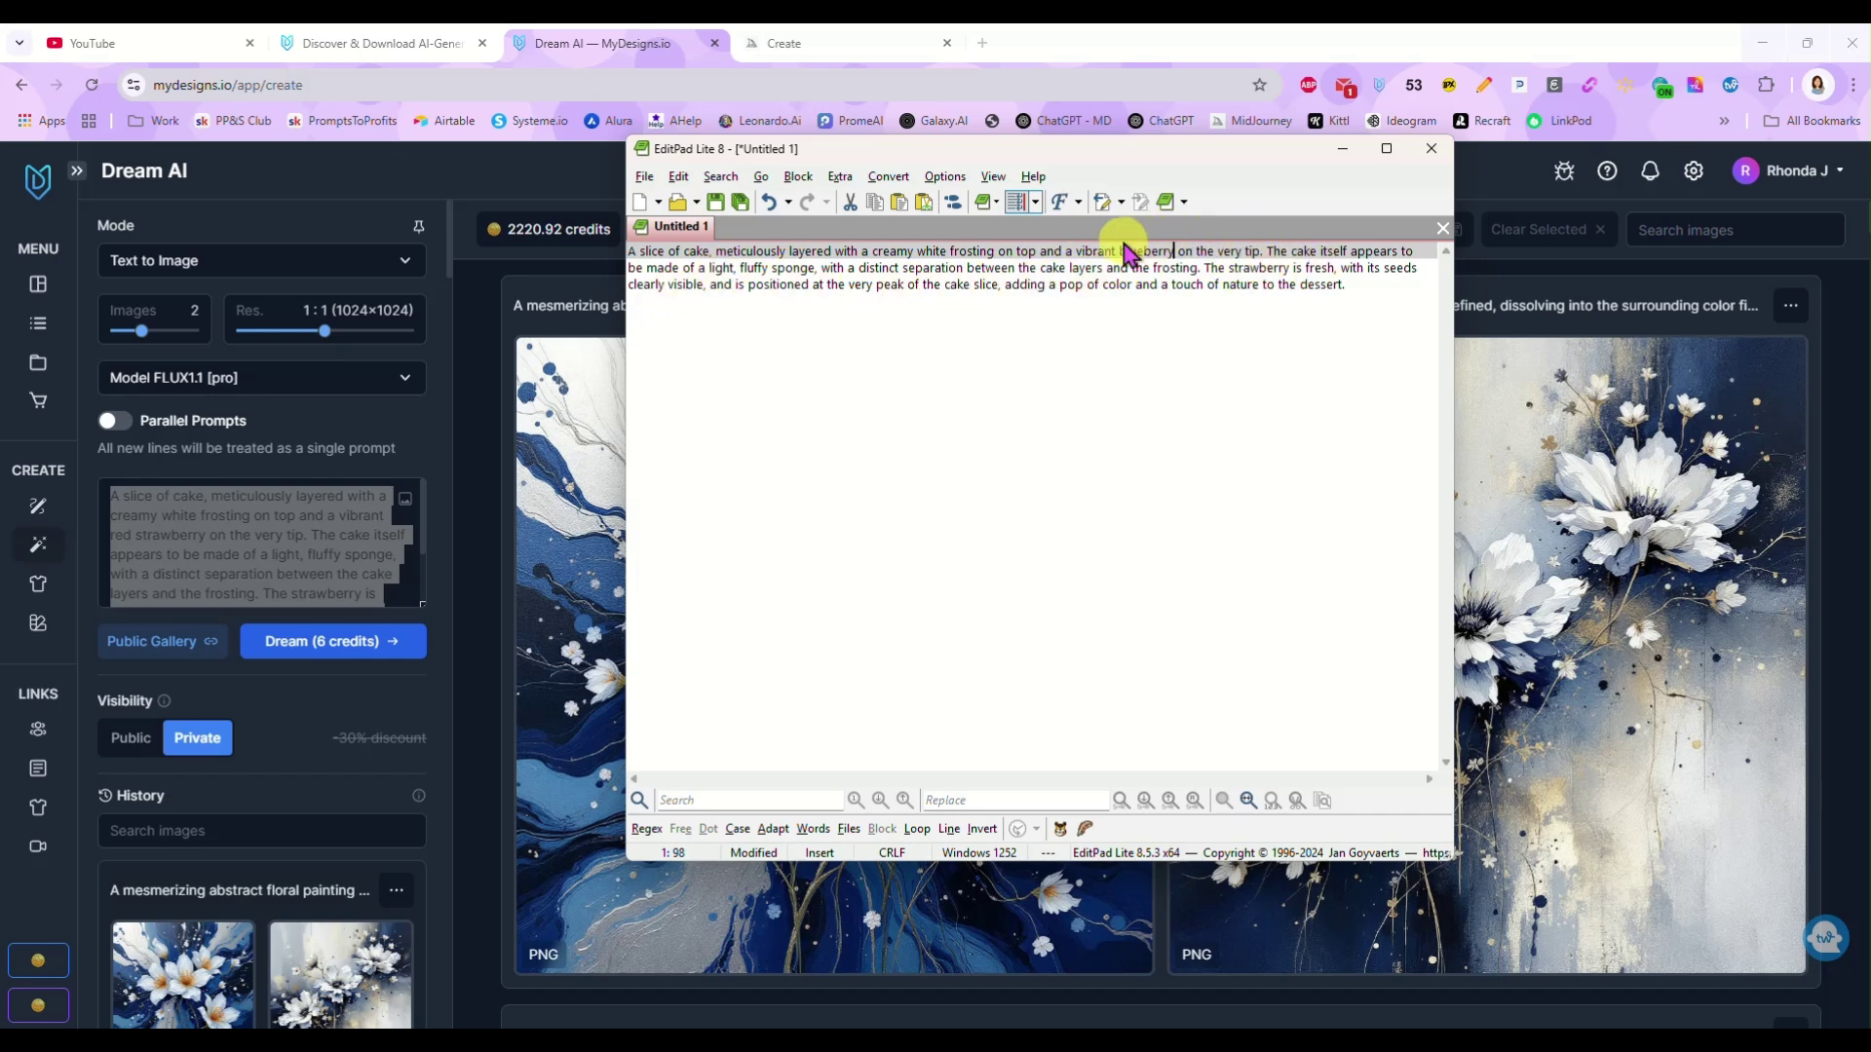
double_click(1160, 251)
key(ctrl+c)
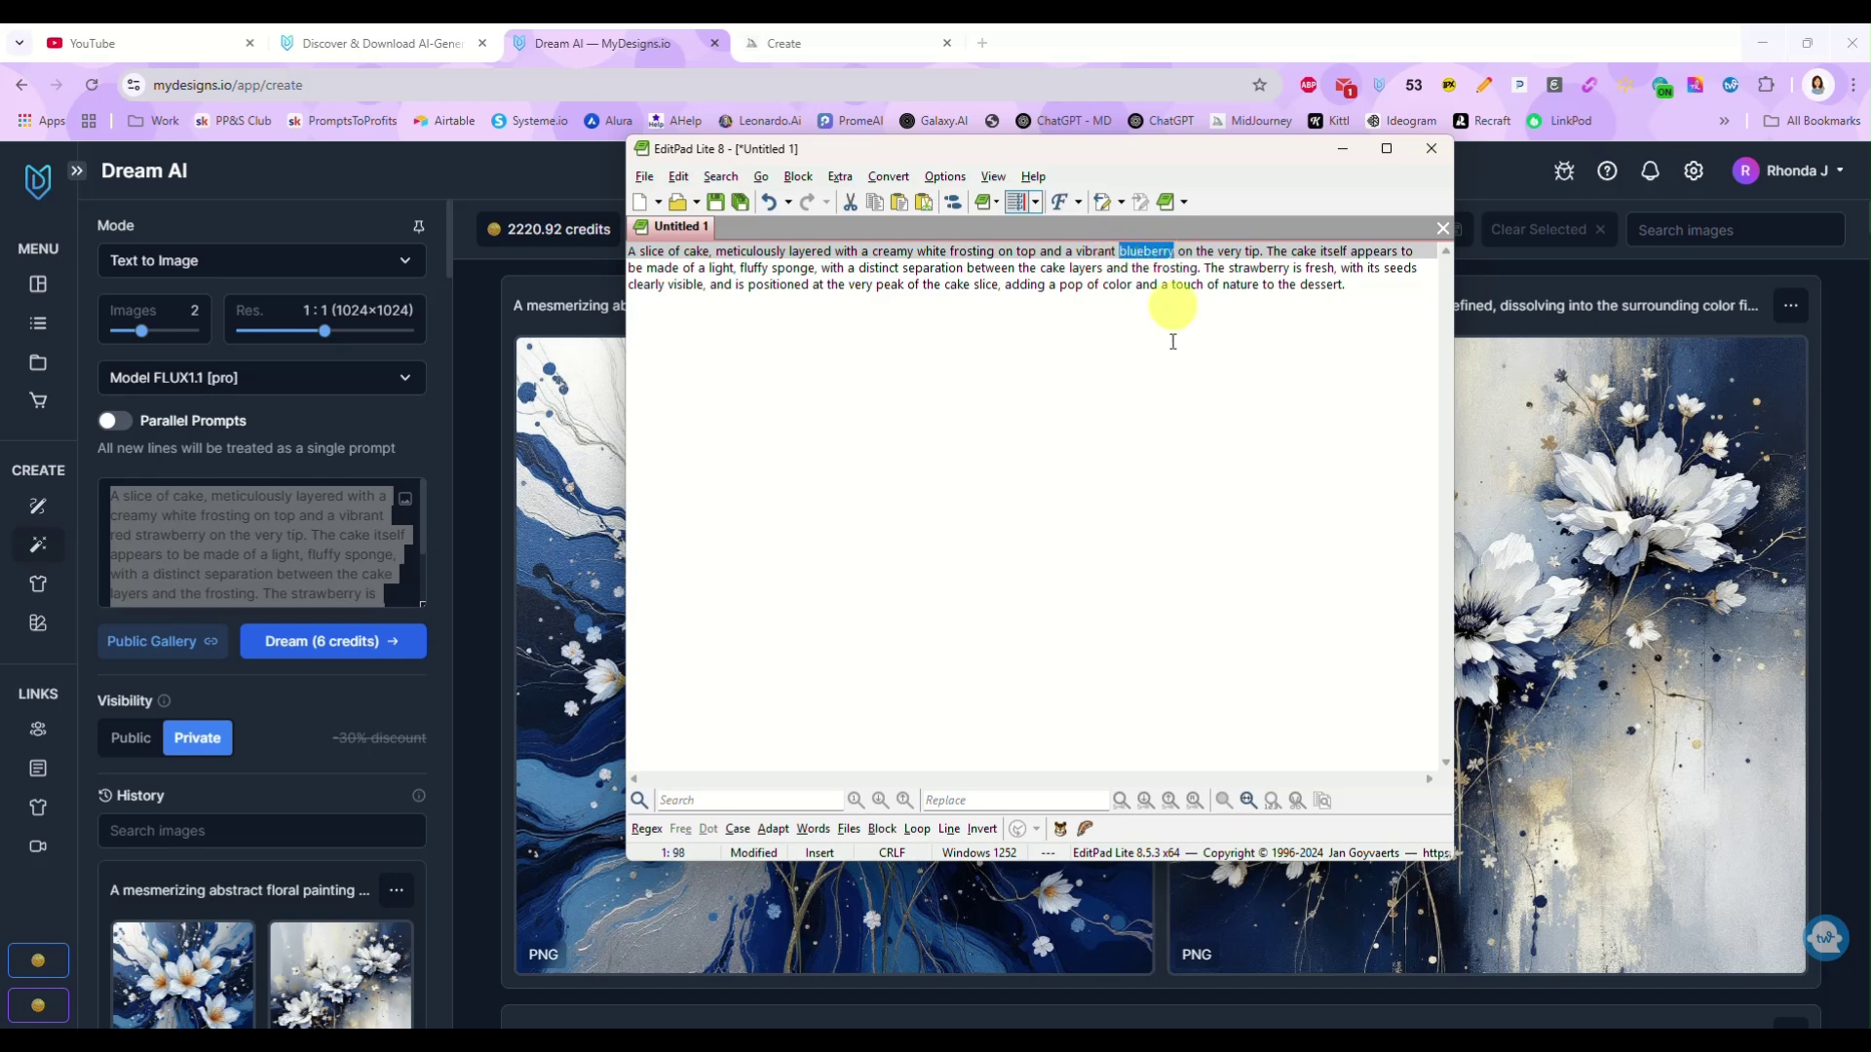
double_click(1230, 267)
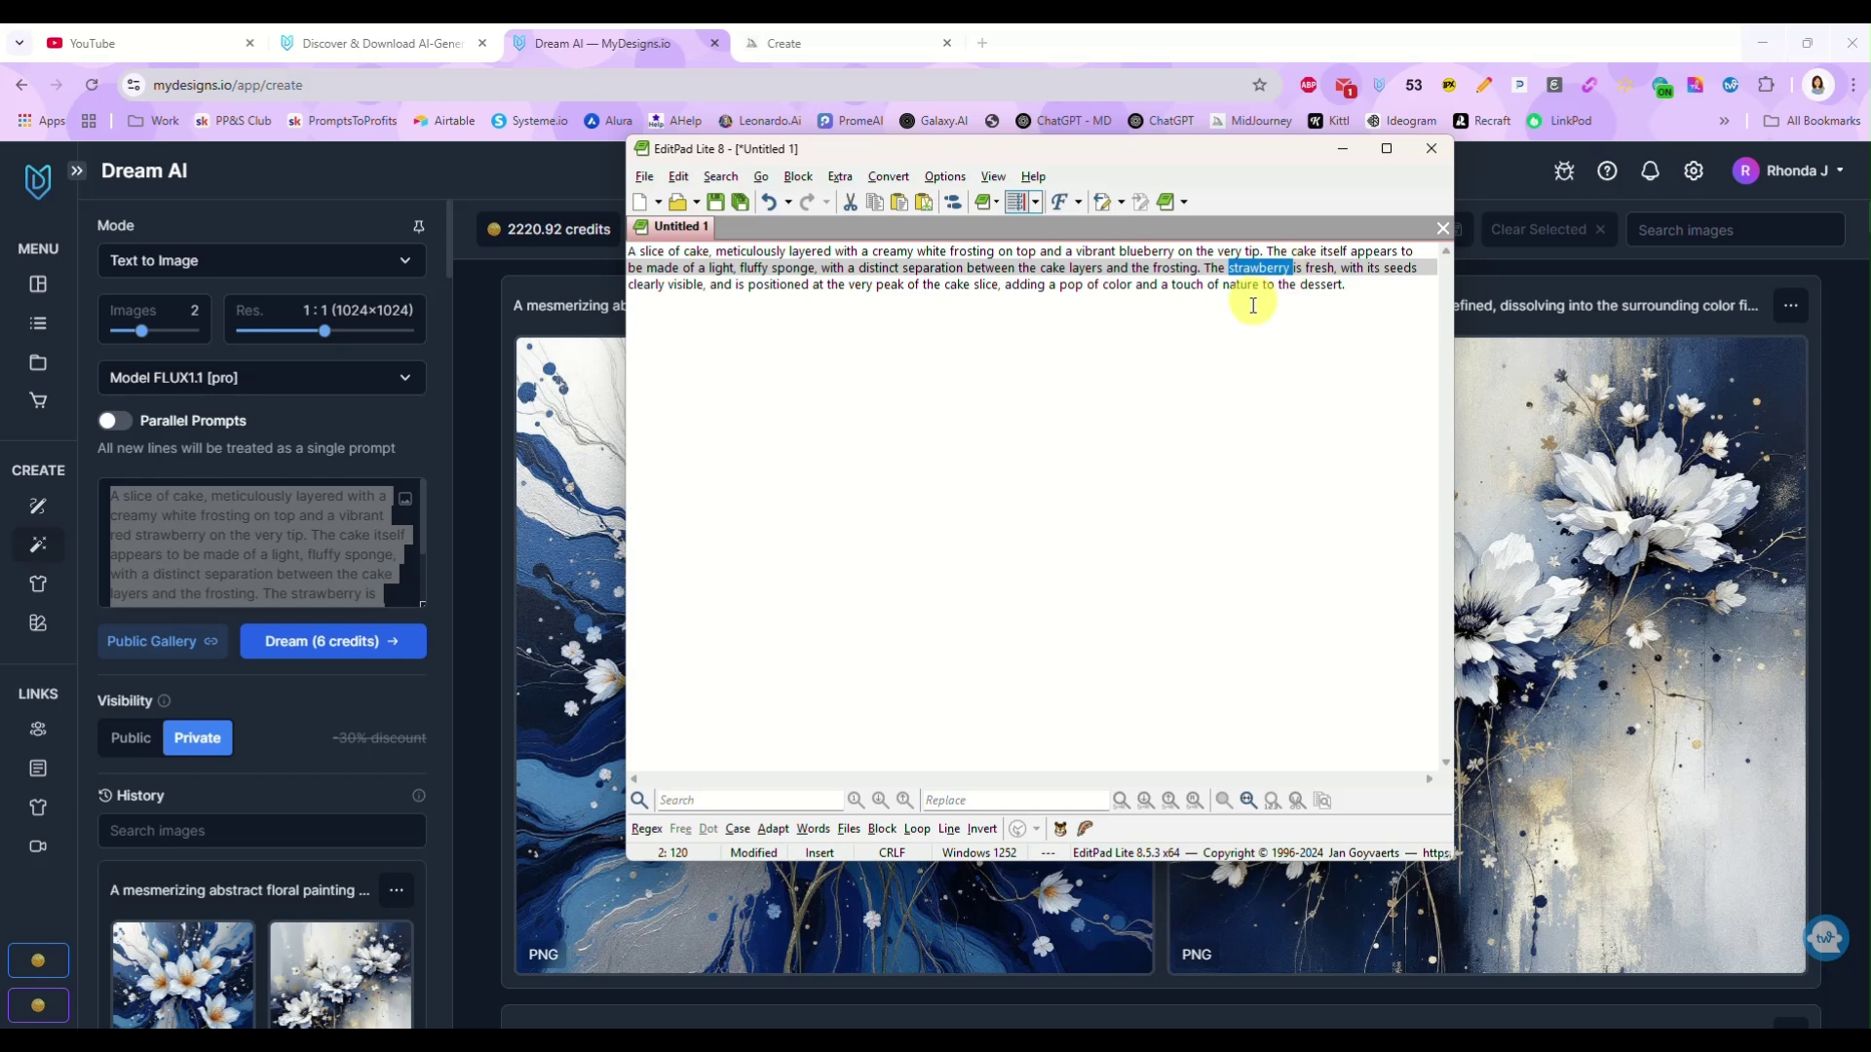
key(ctrl+v)
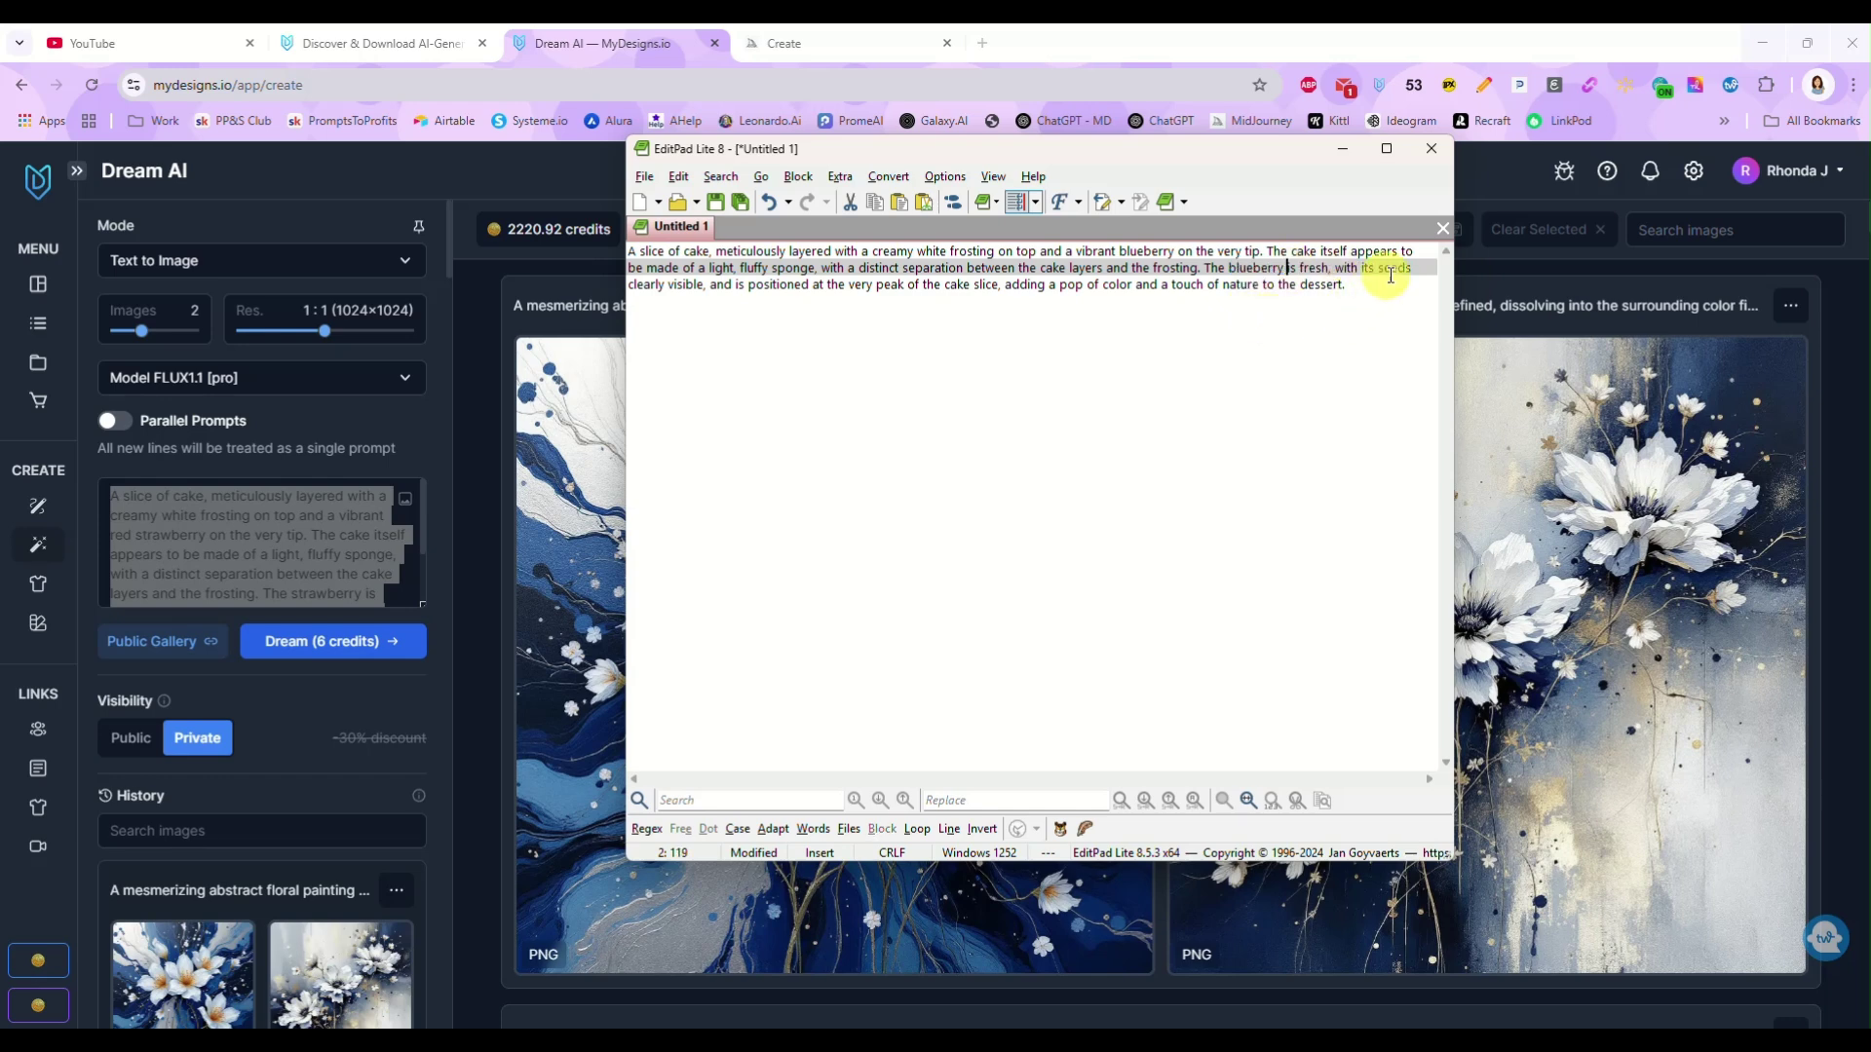
Step: Delete 'with its seeds clearly visible' and select the whole edited paragraph
drag(1335, 267, 703, 285)
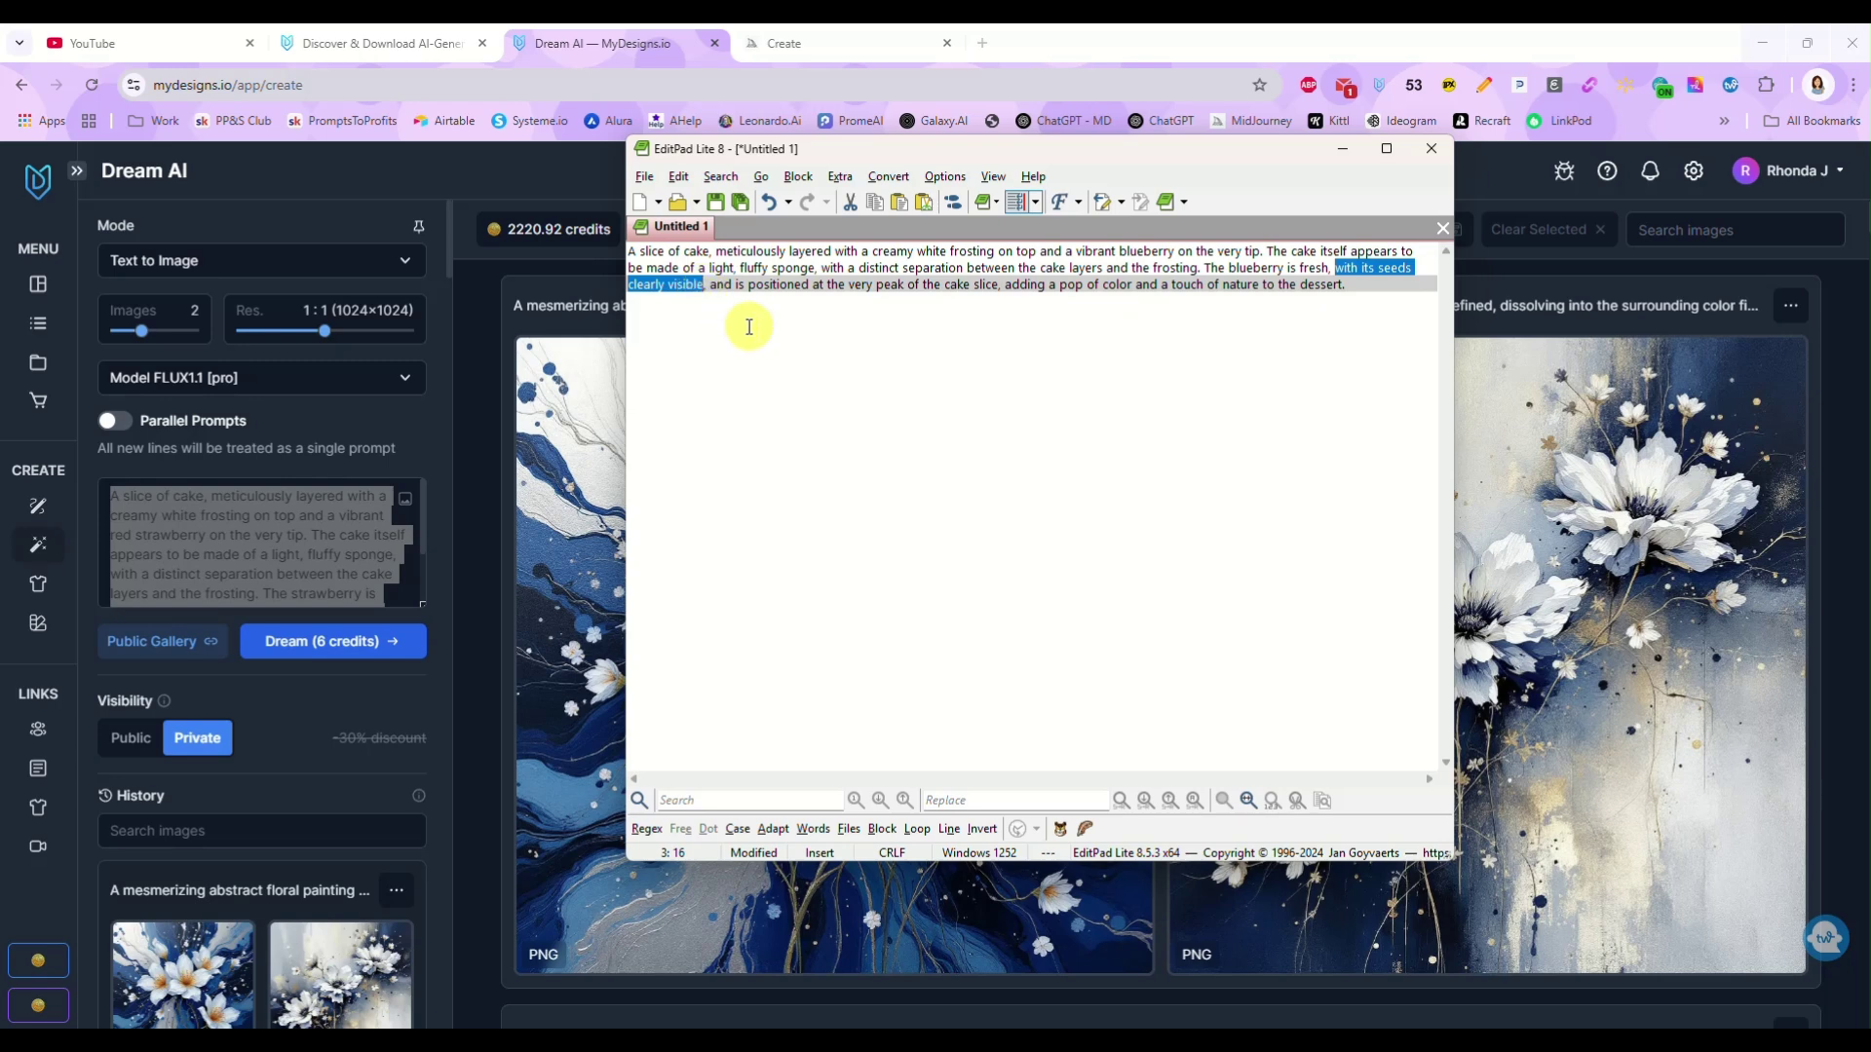
key(Delete)
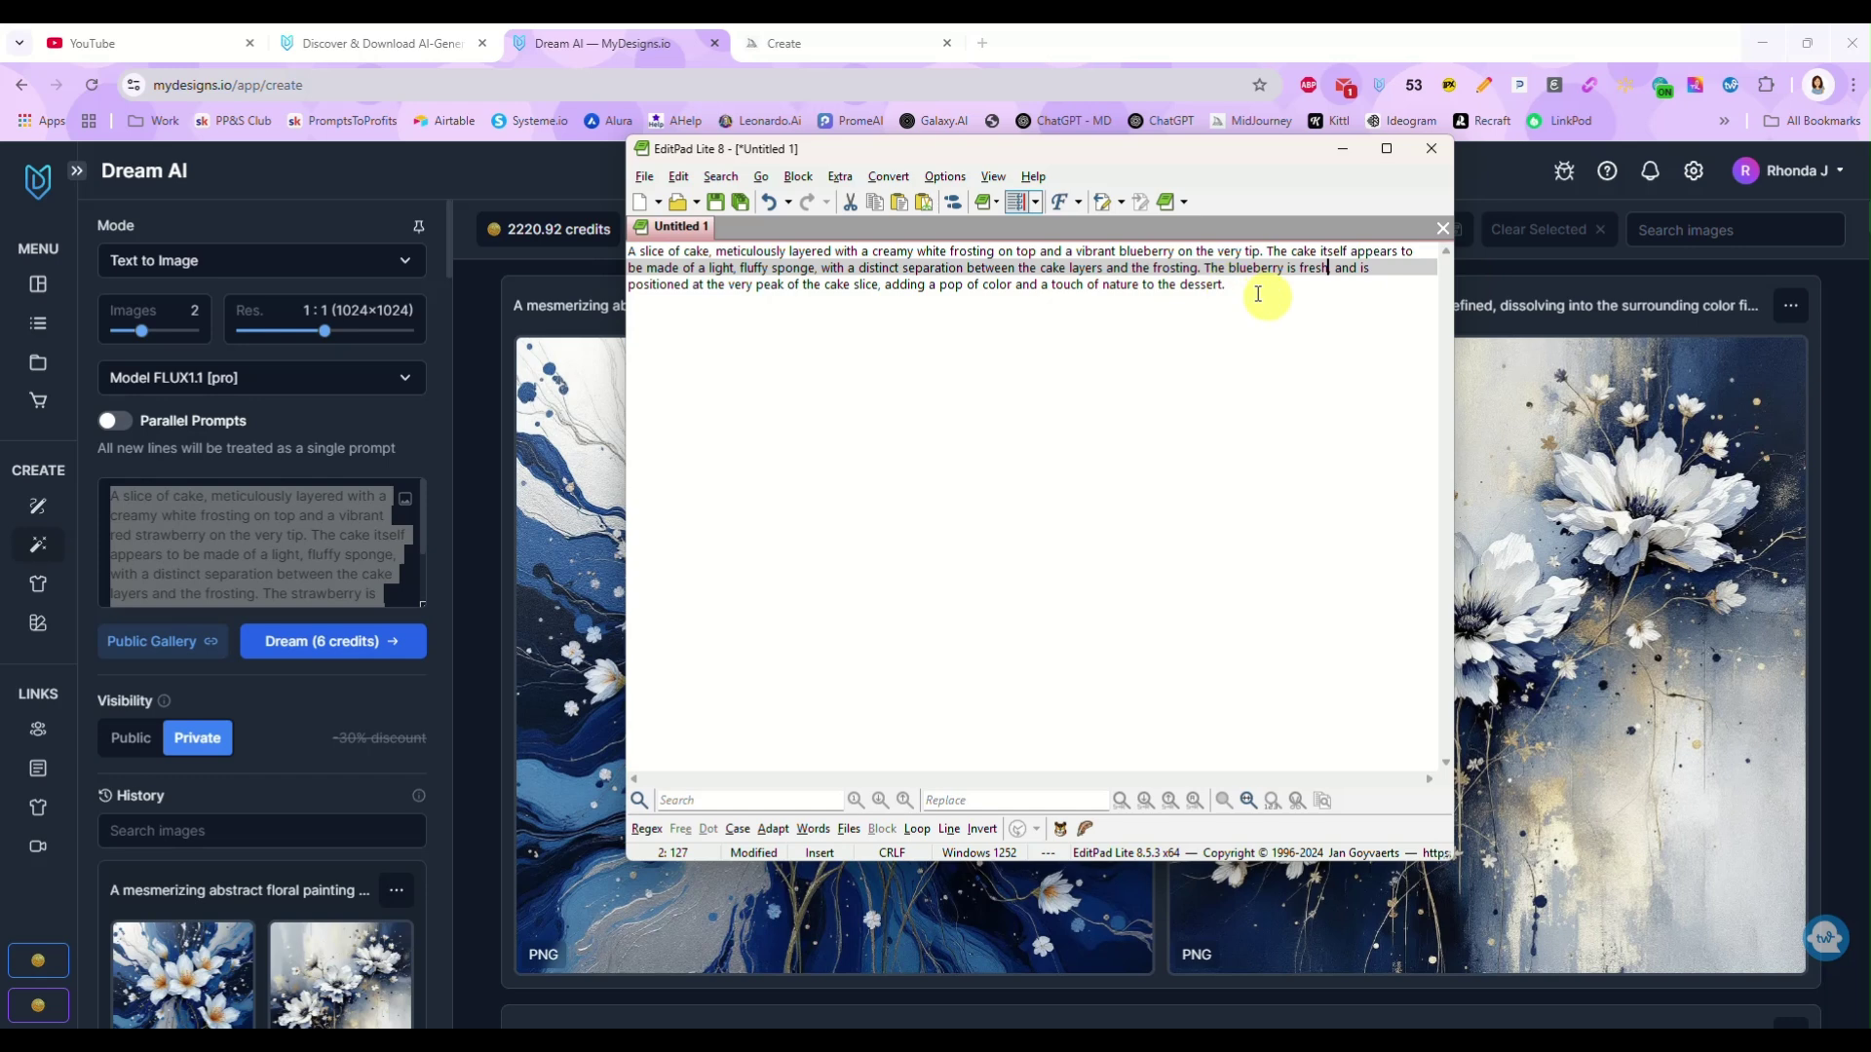
drag(1258, 294, 647, 244)
key(ctrl+c)
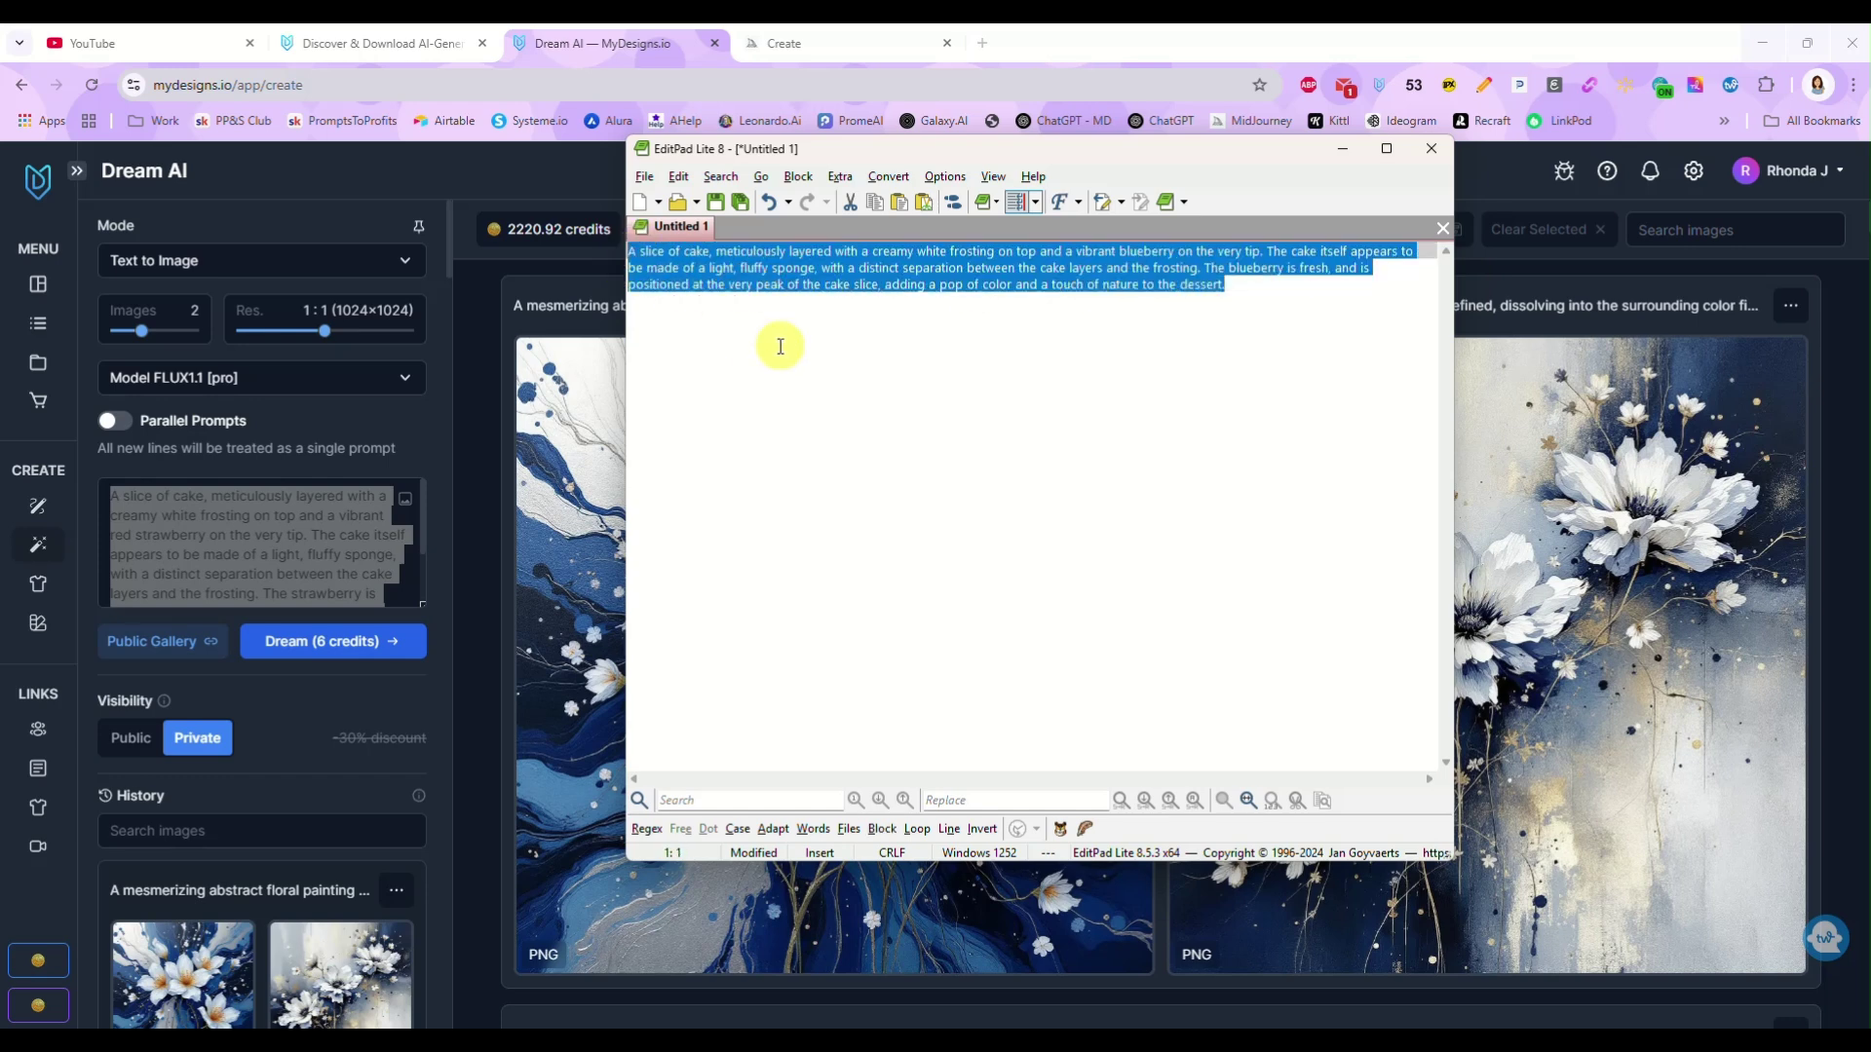
click(243, 535)
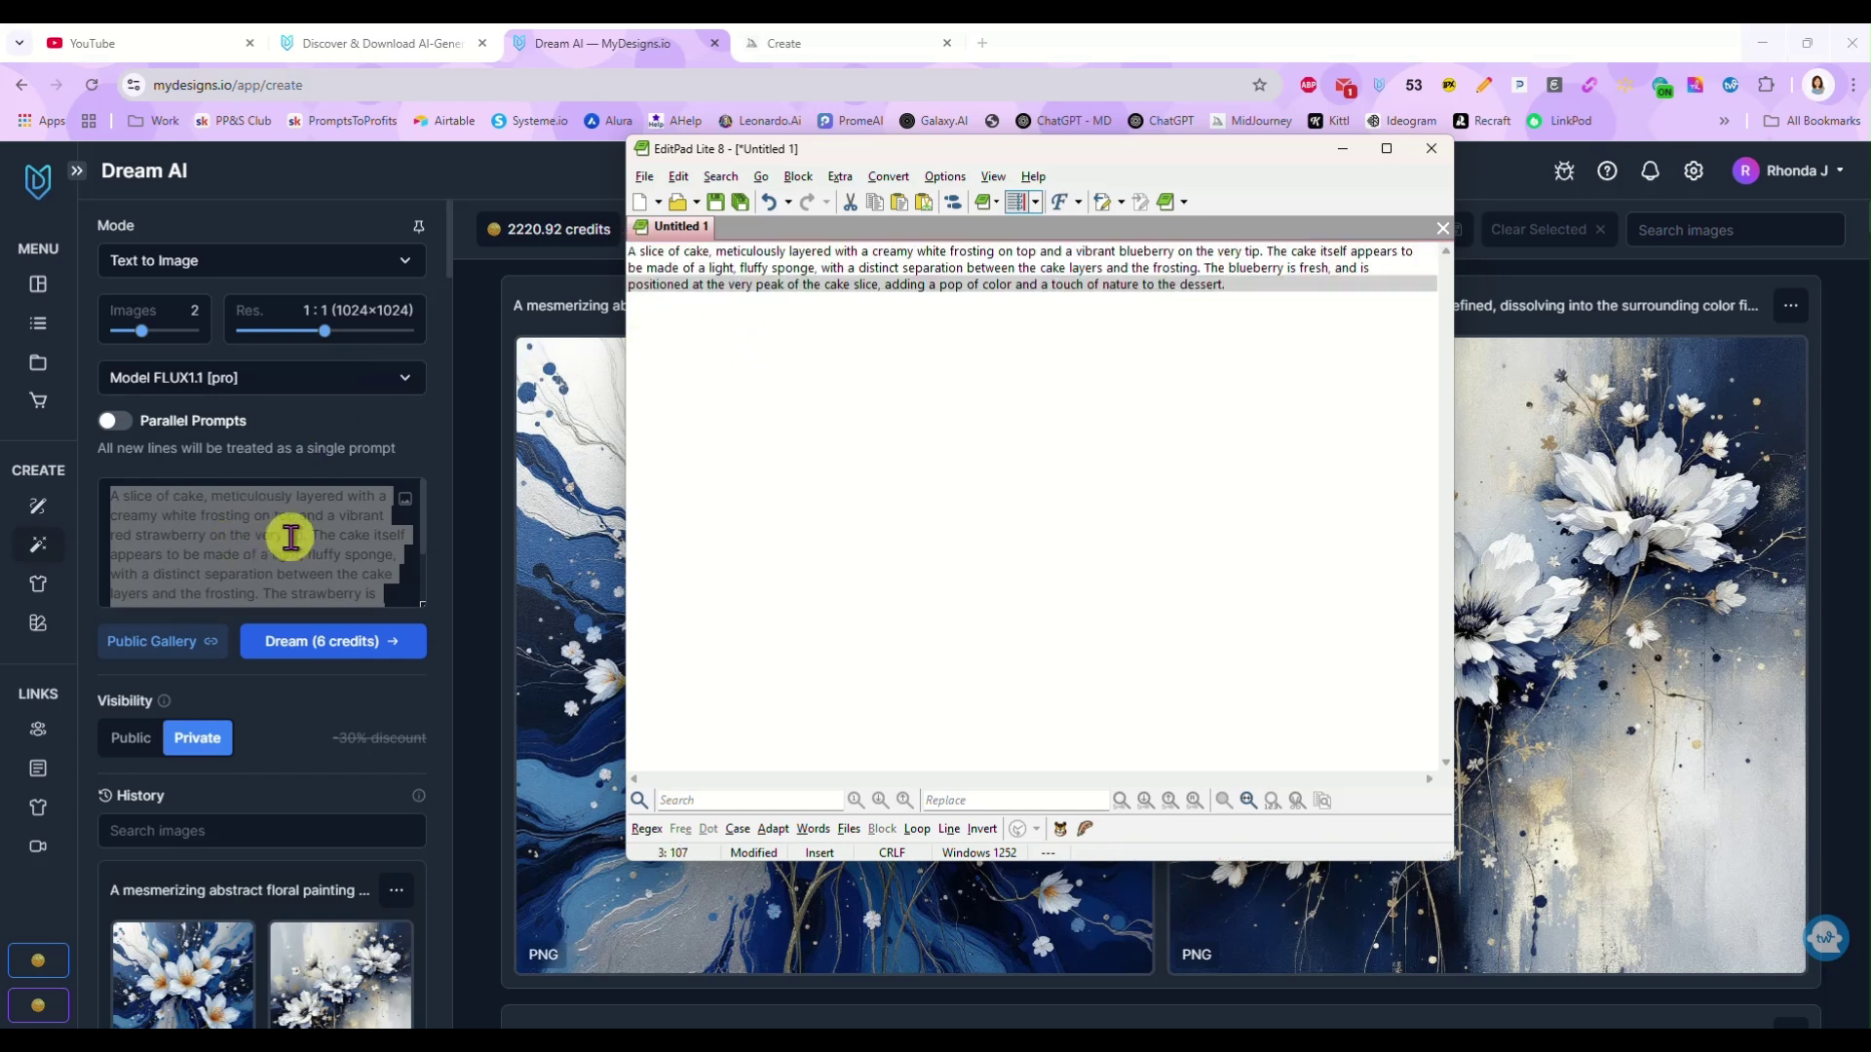
Step: Paste the blueberry prompt into Dream AI and generate with the Ideogram v2 model
key(alt+Tab)
key(ctrl+v)
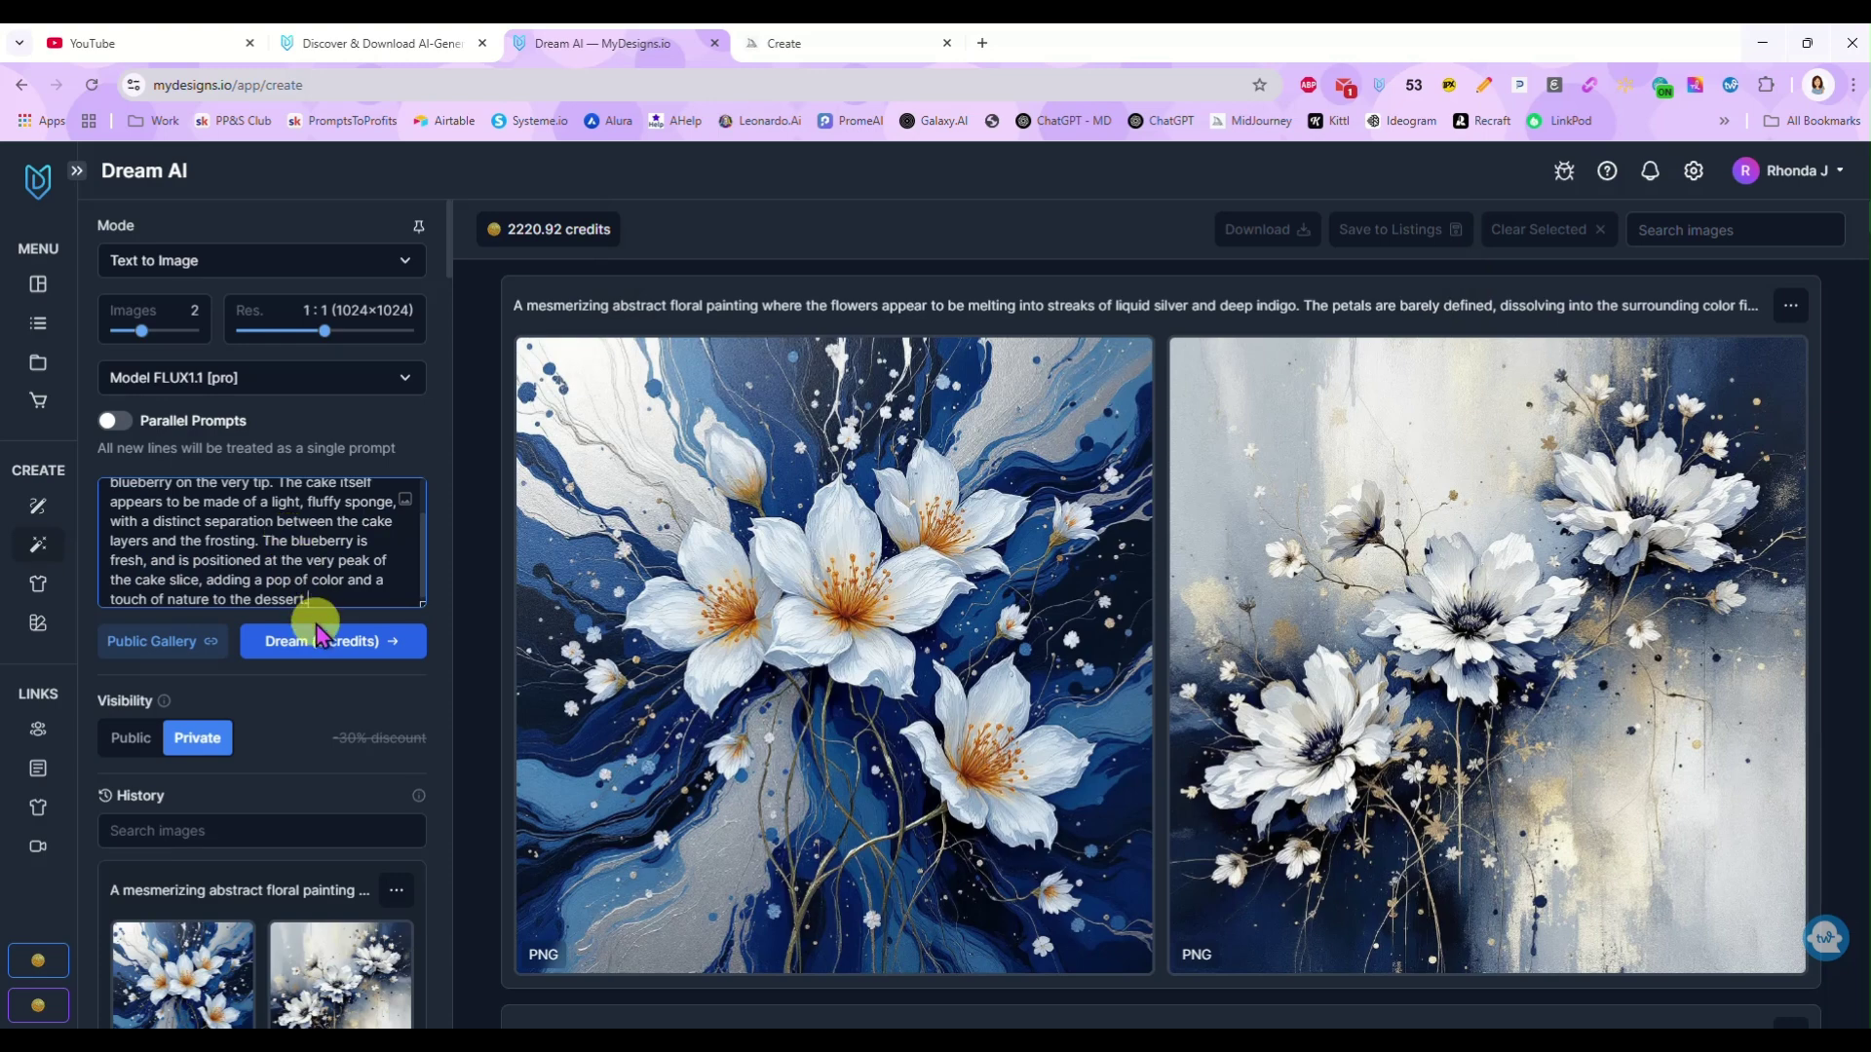
click(297, 382)
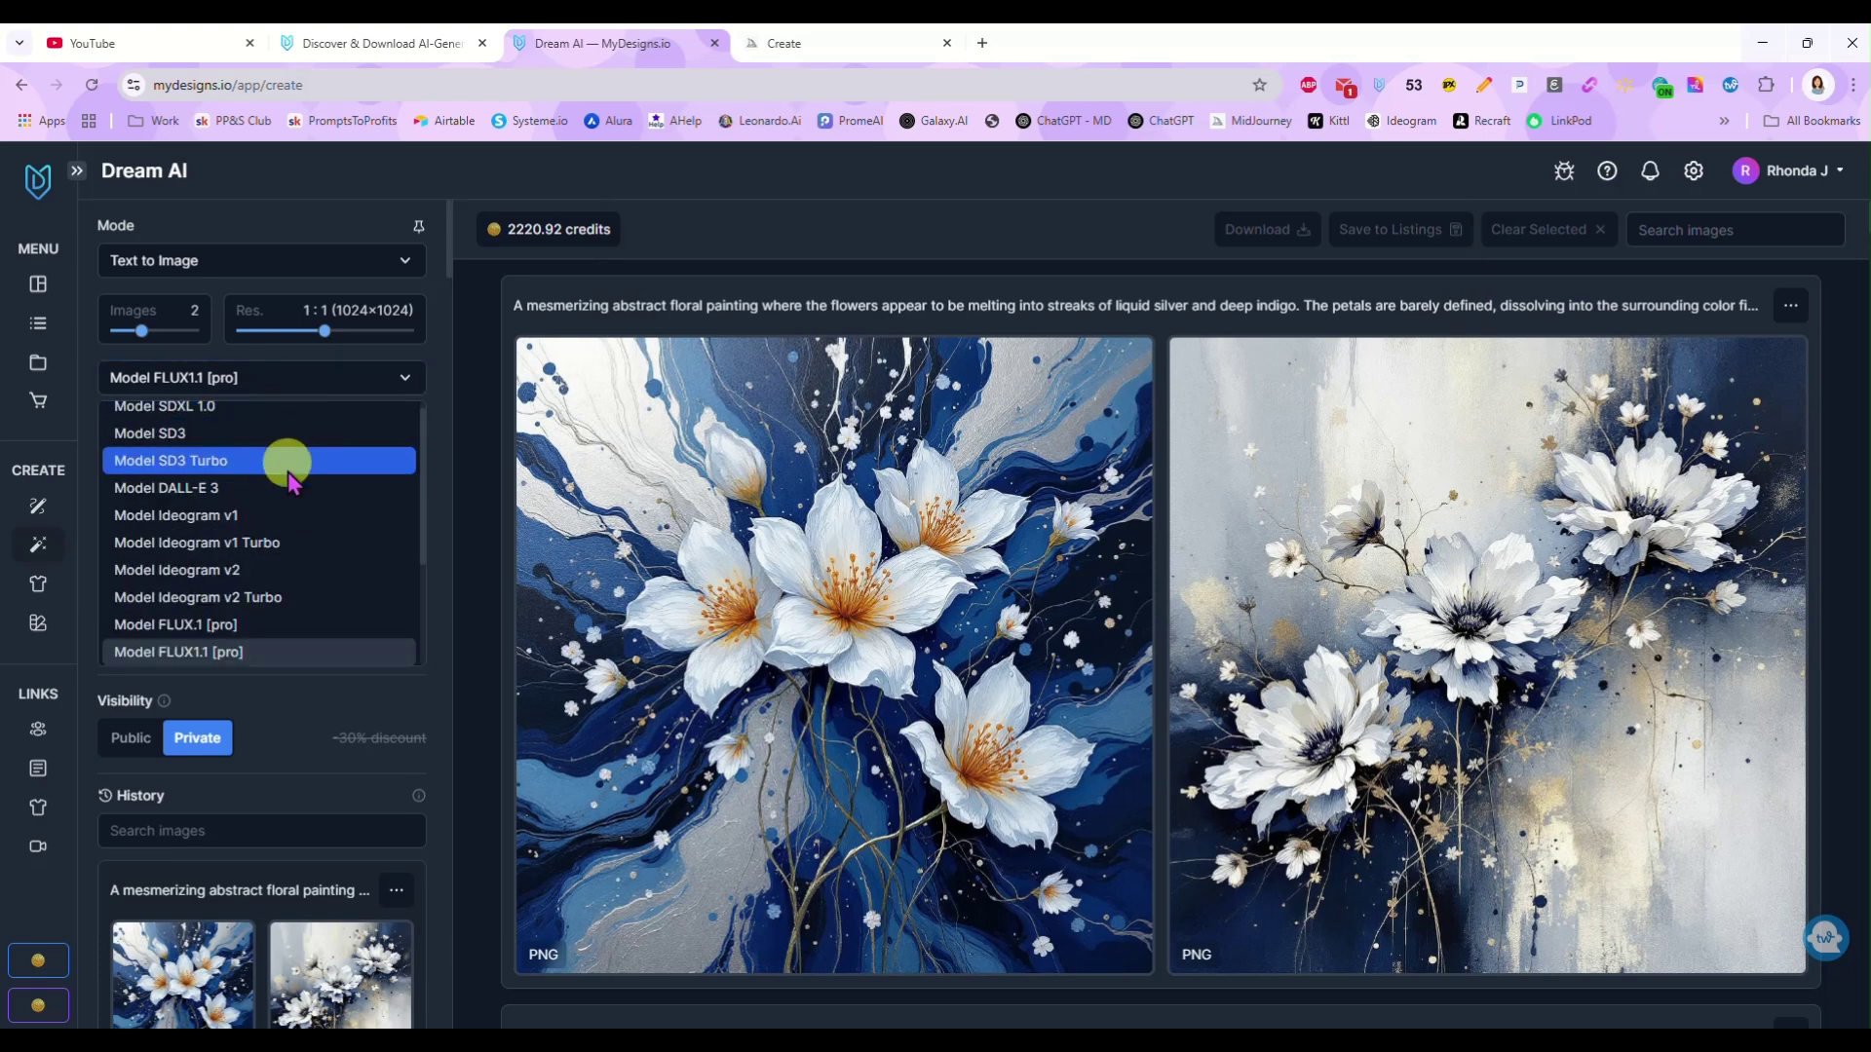
click(312, 563)
click(324, 653)
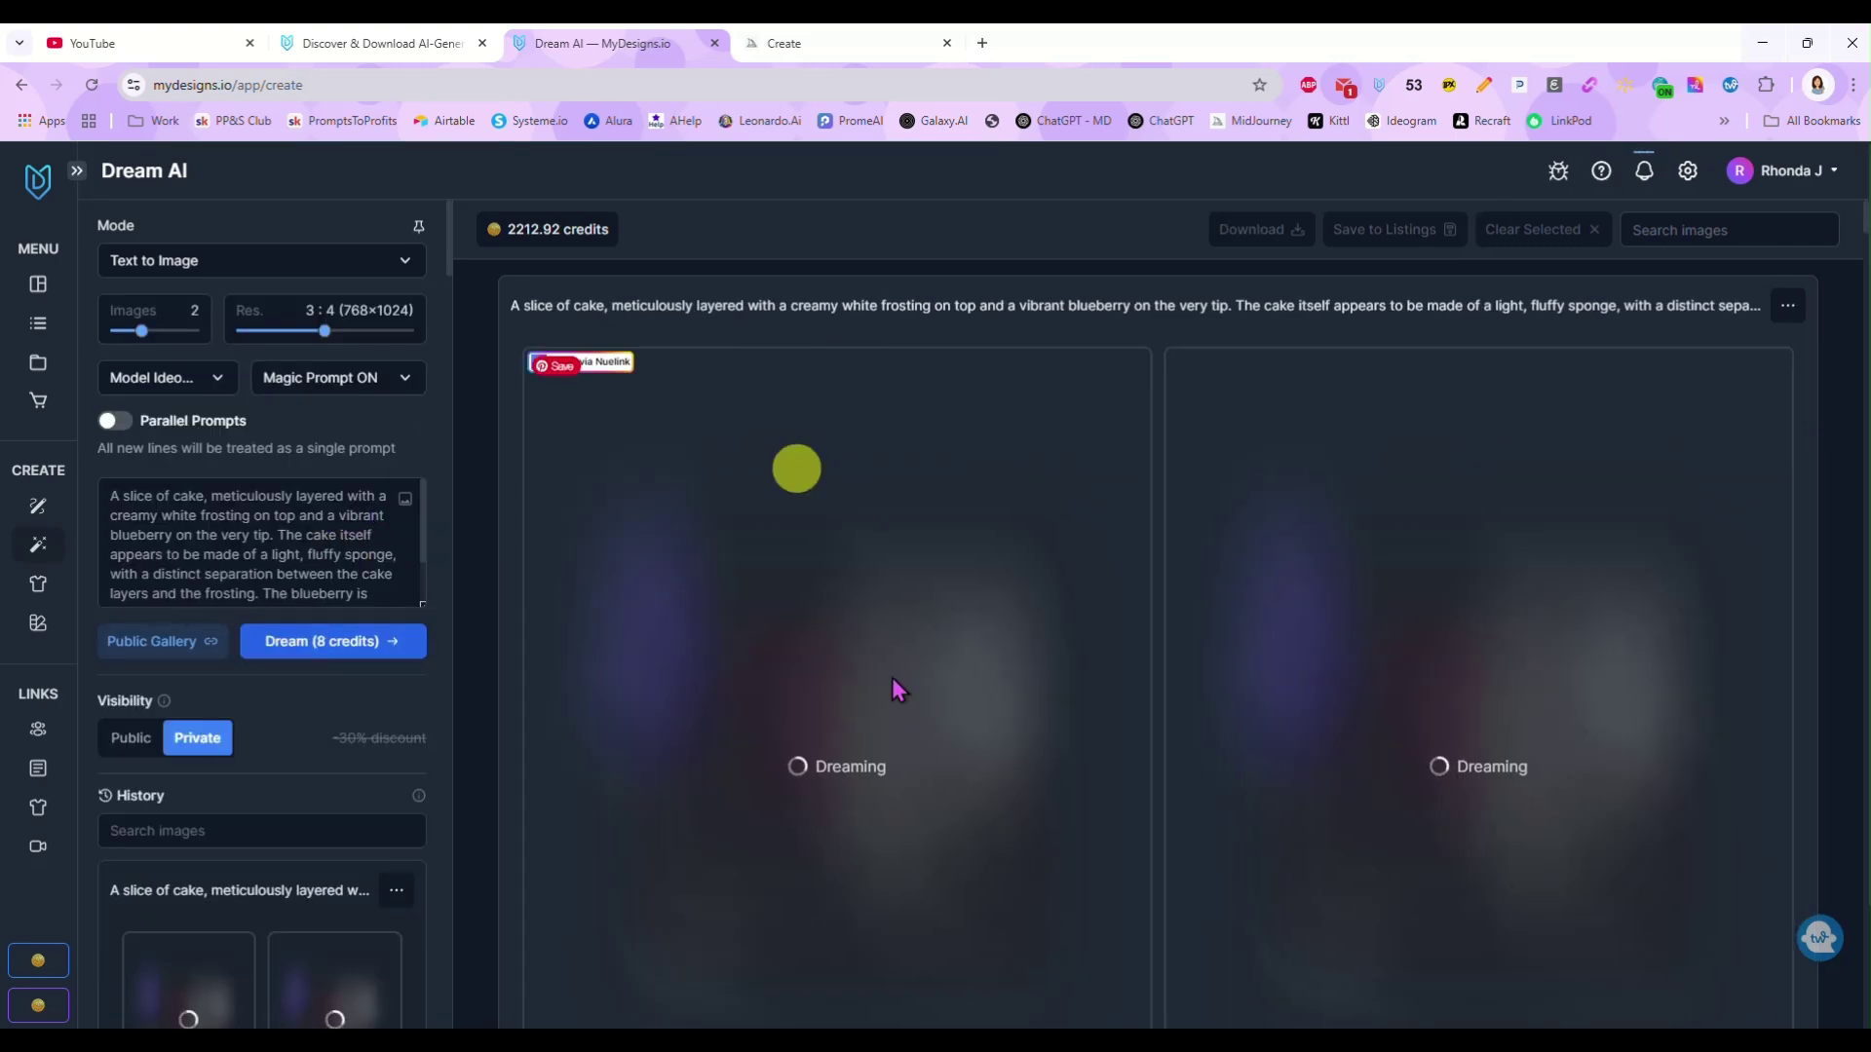
Step: Submit the blueberry cake prompt in Midjourney's imagine bar
click(867, 41)
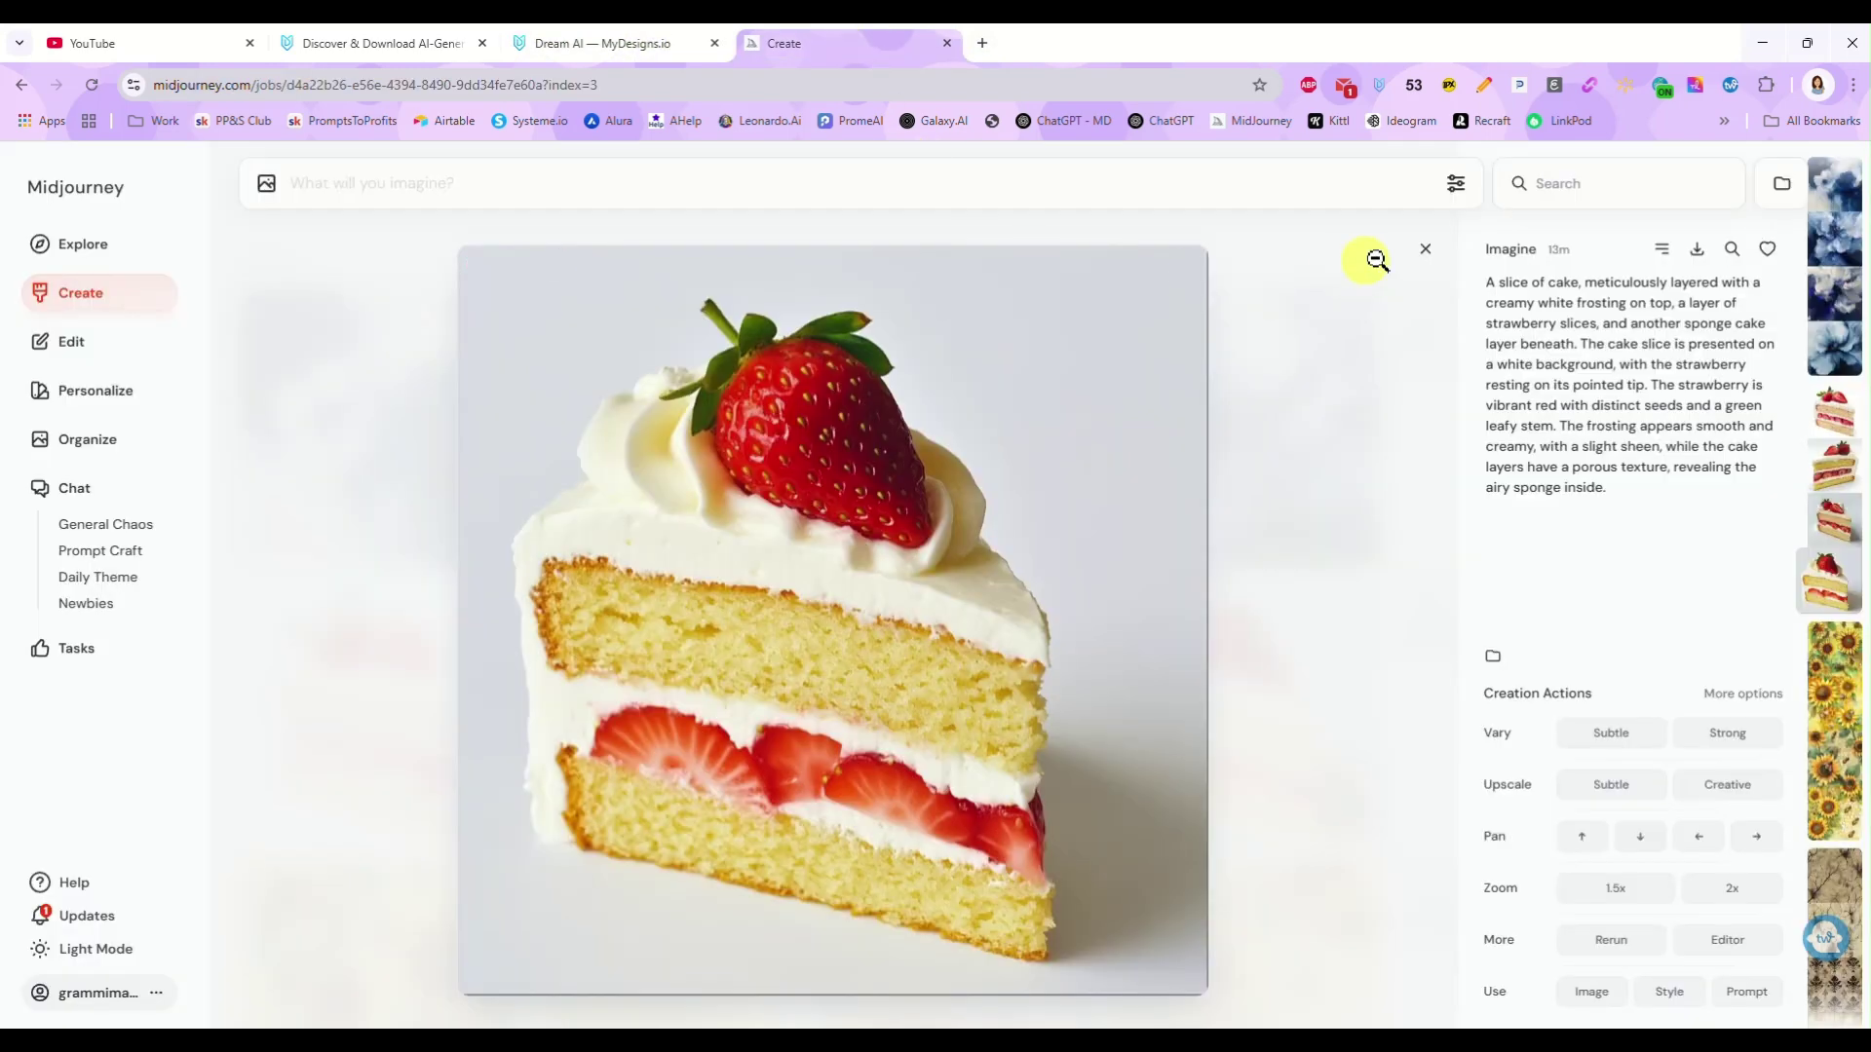
click(1426, 249)
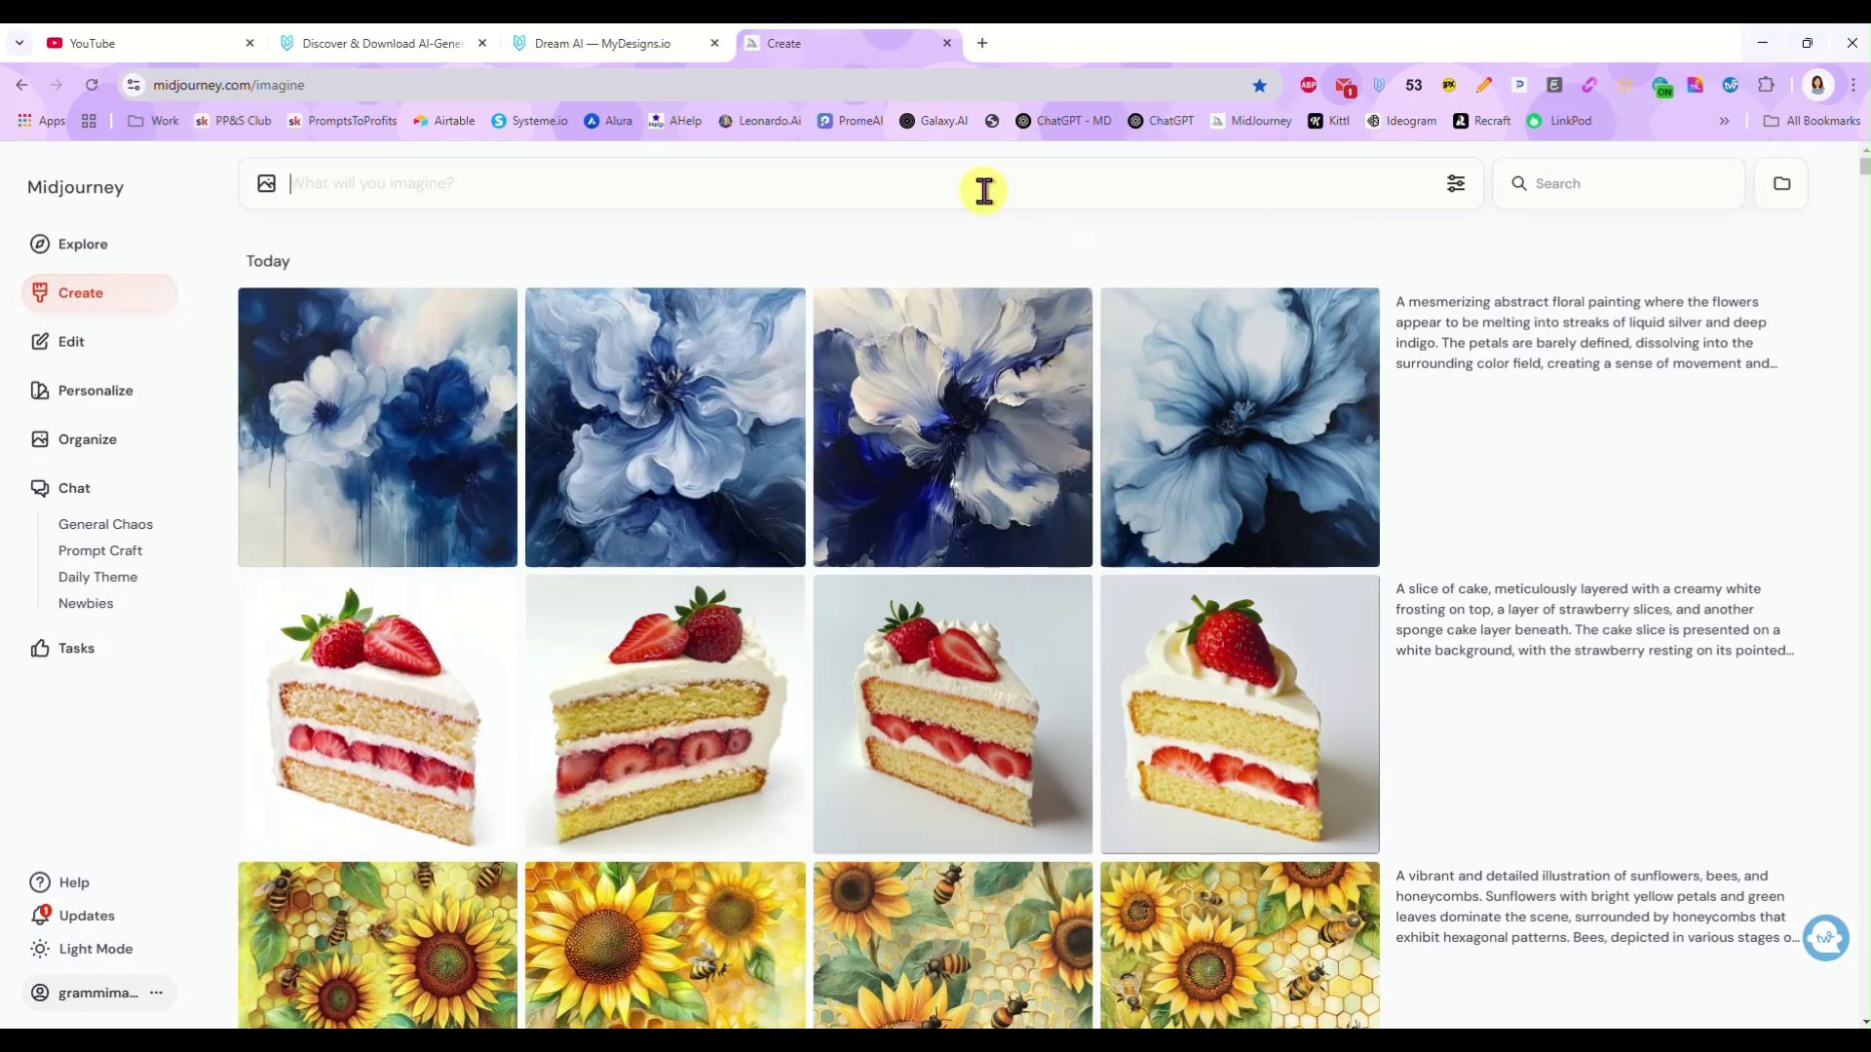
text(A slice of cake, meticulously layered with a creamy white frosting on top and a vibrant blueberry on the very tip. The cake itself appears to be made of a light, fluffy sponge, with a distinct separation between the cake layers and the frosting. The blueberry is fresh, and is positioned at the very peak of the cake slice, adding a pop of color and a touch of nature to the dessert.)
key(Return)
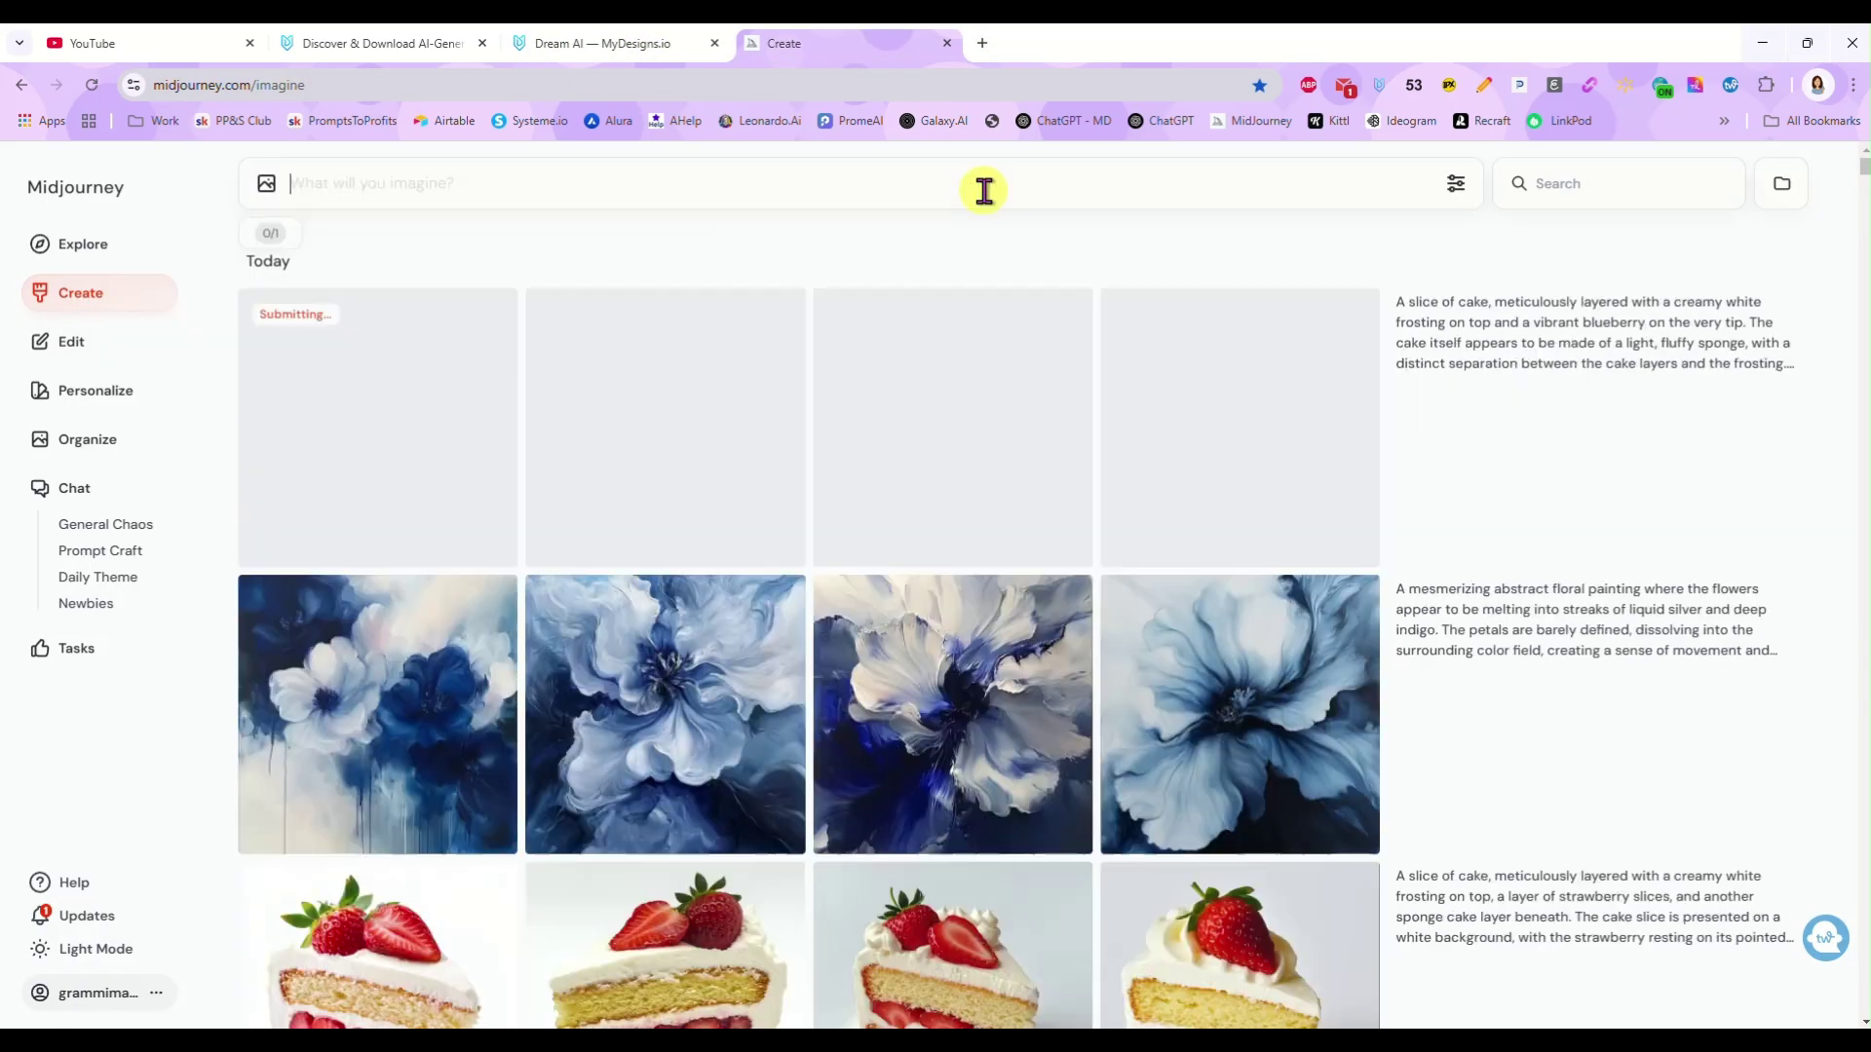
Step: Check Dream AI's progress, then open Midjourney's fourth blueberry cake result in detail
click(635, 42)
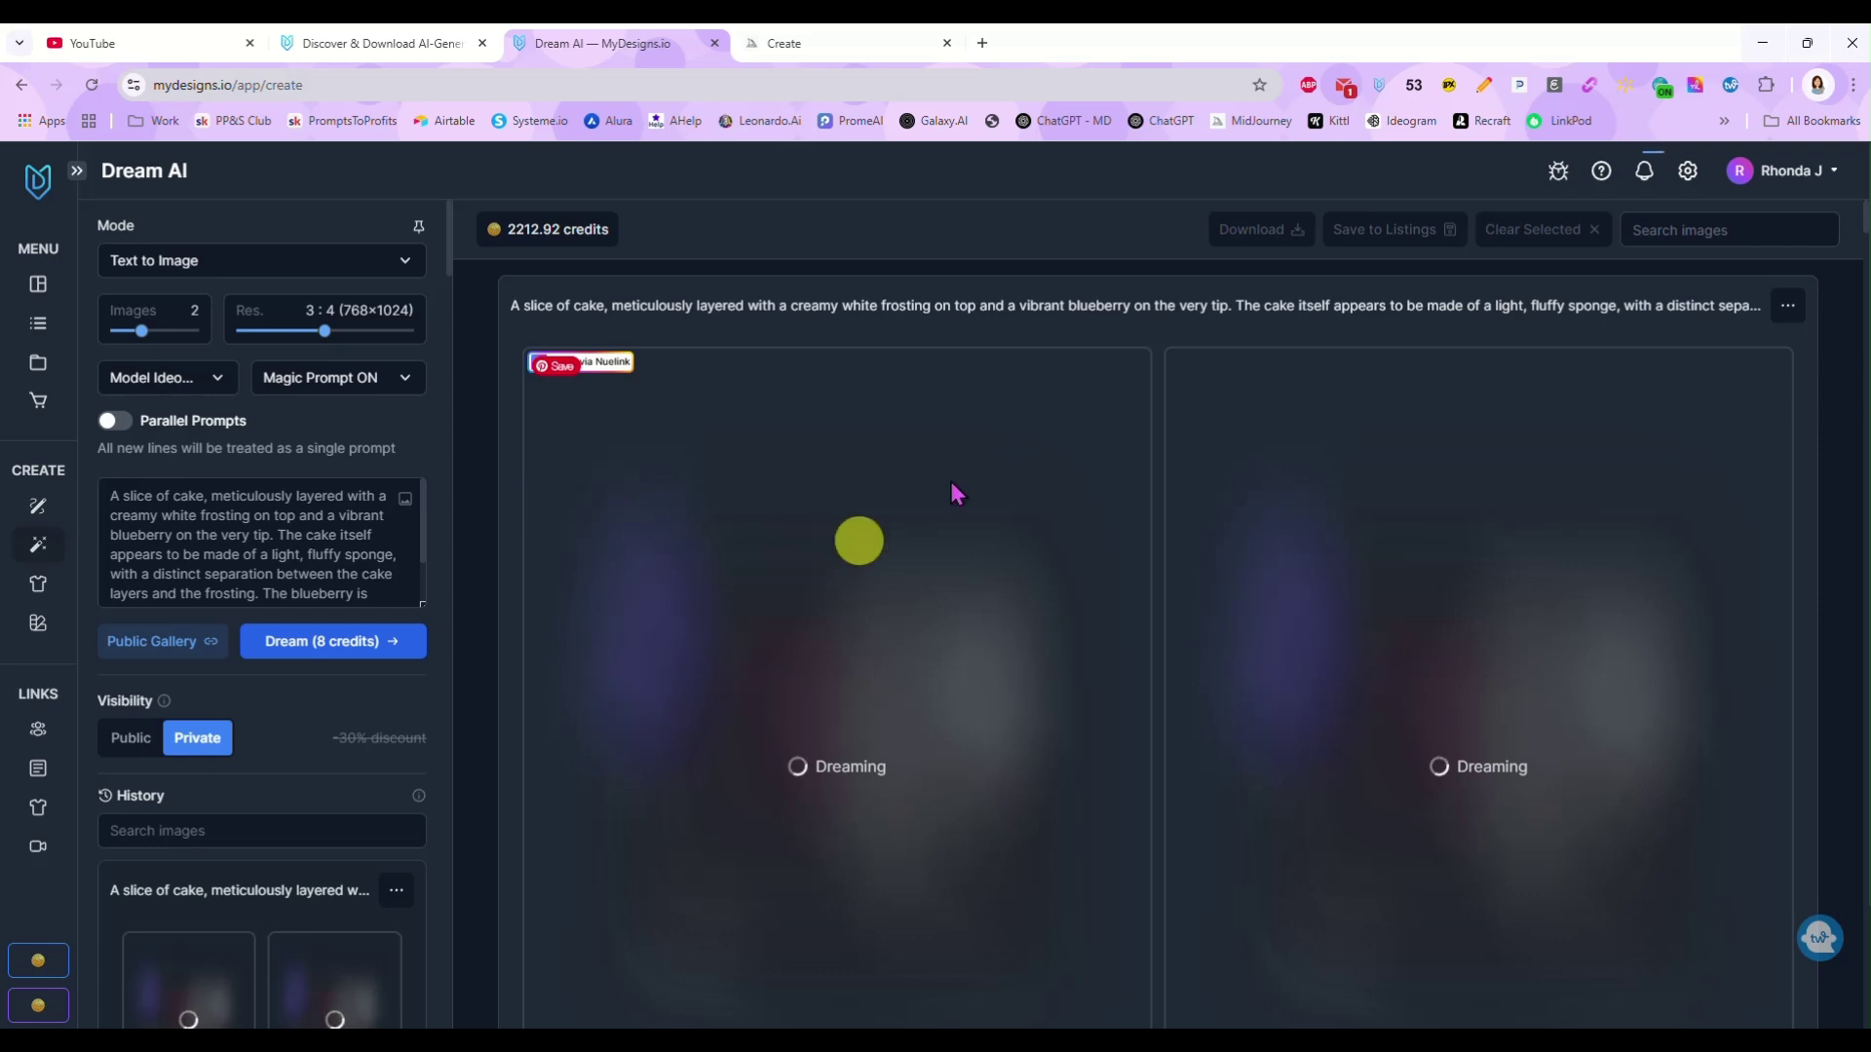
scroll(974, 536, down, 2)
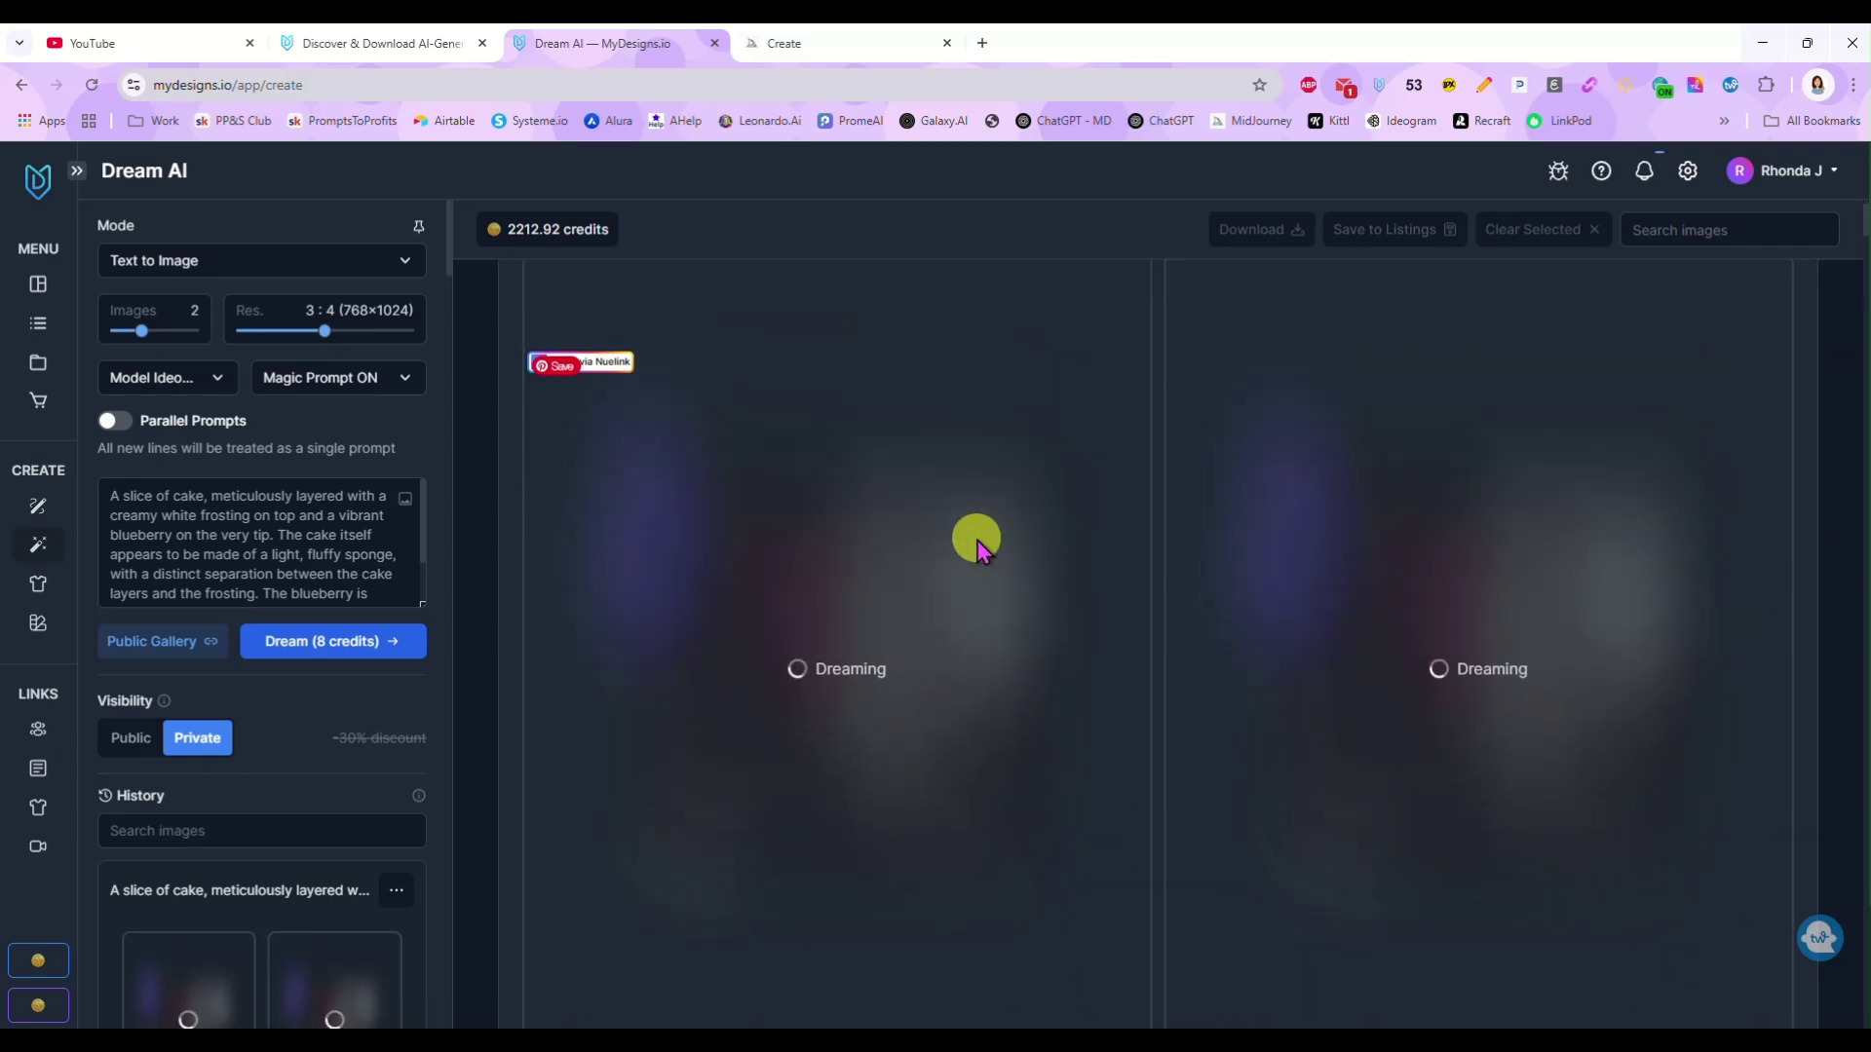
scroll(972, 507, up, 2)
click(858, 44)
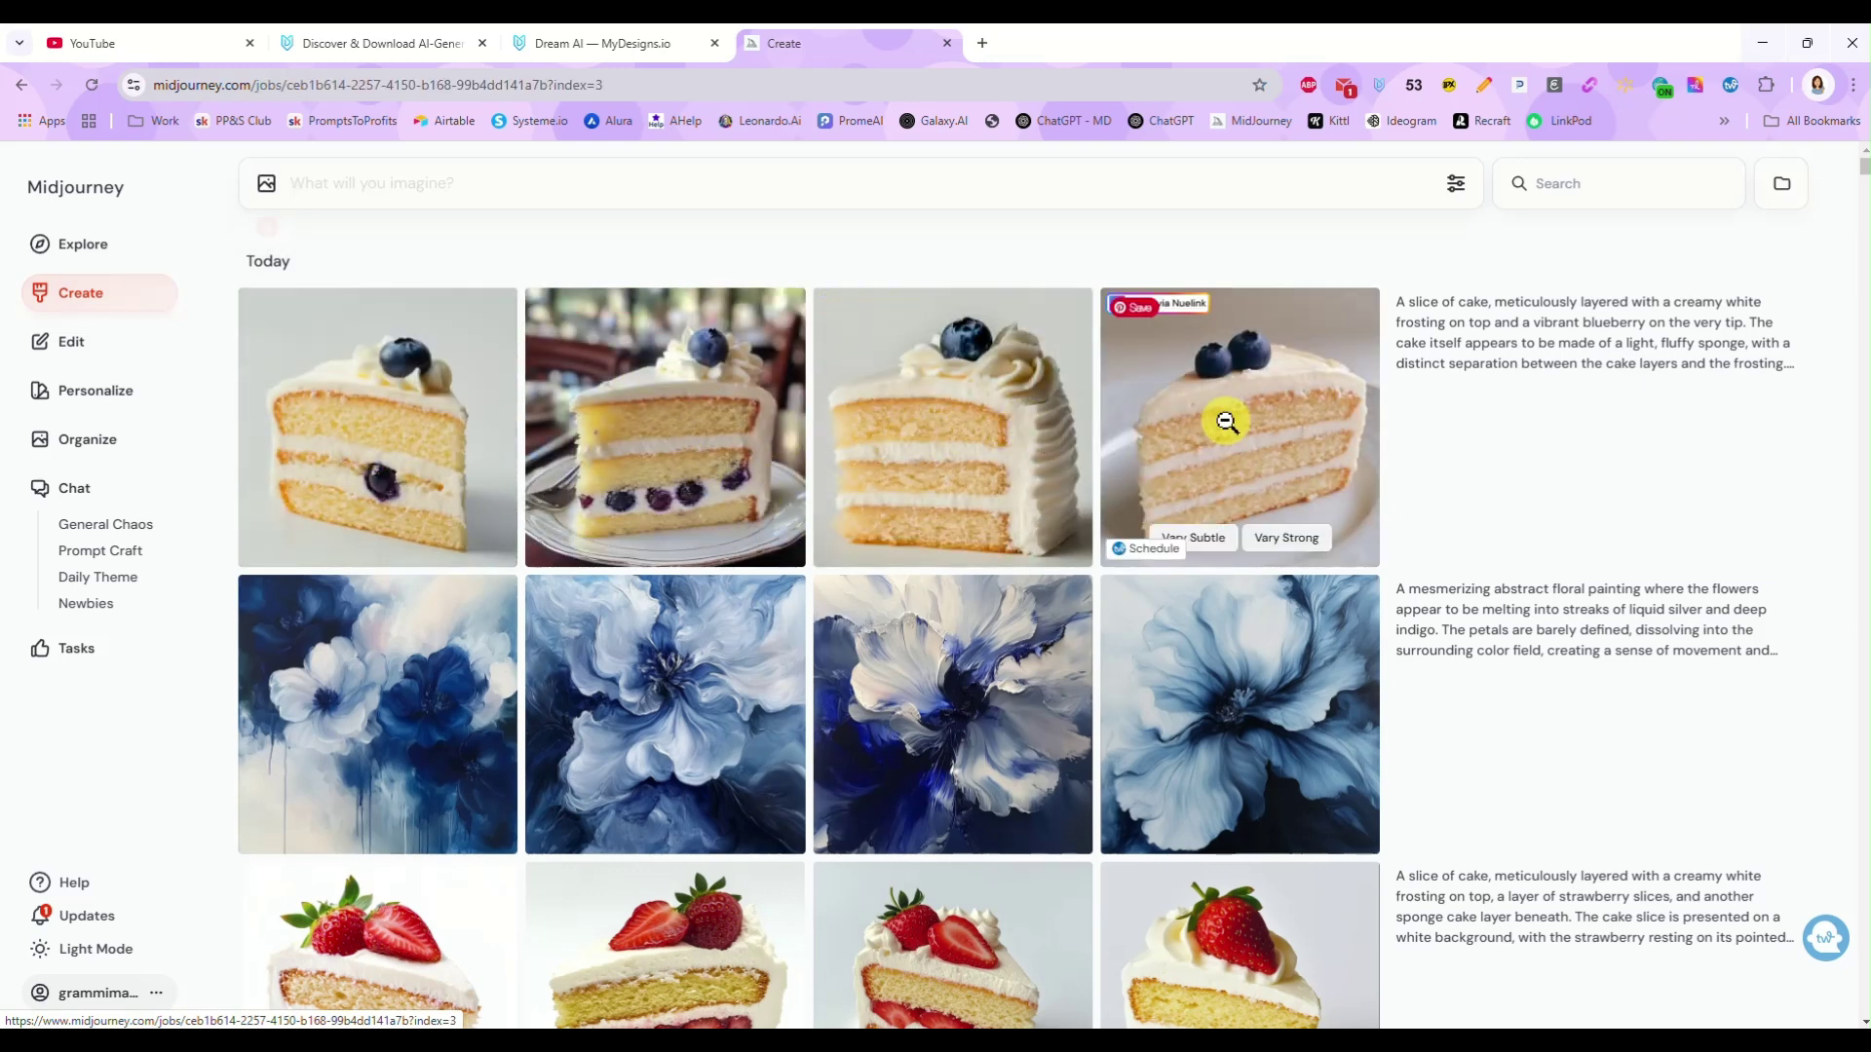
click(1202, 445)
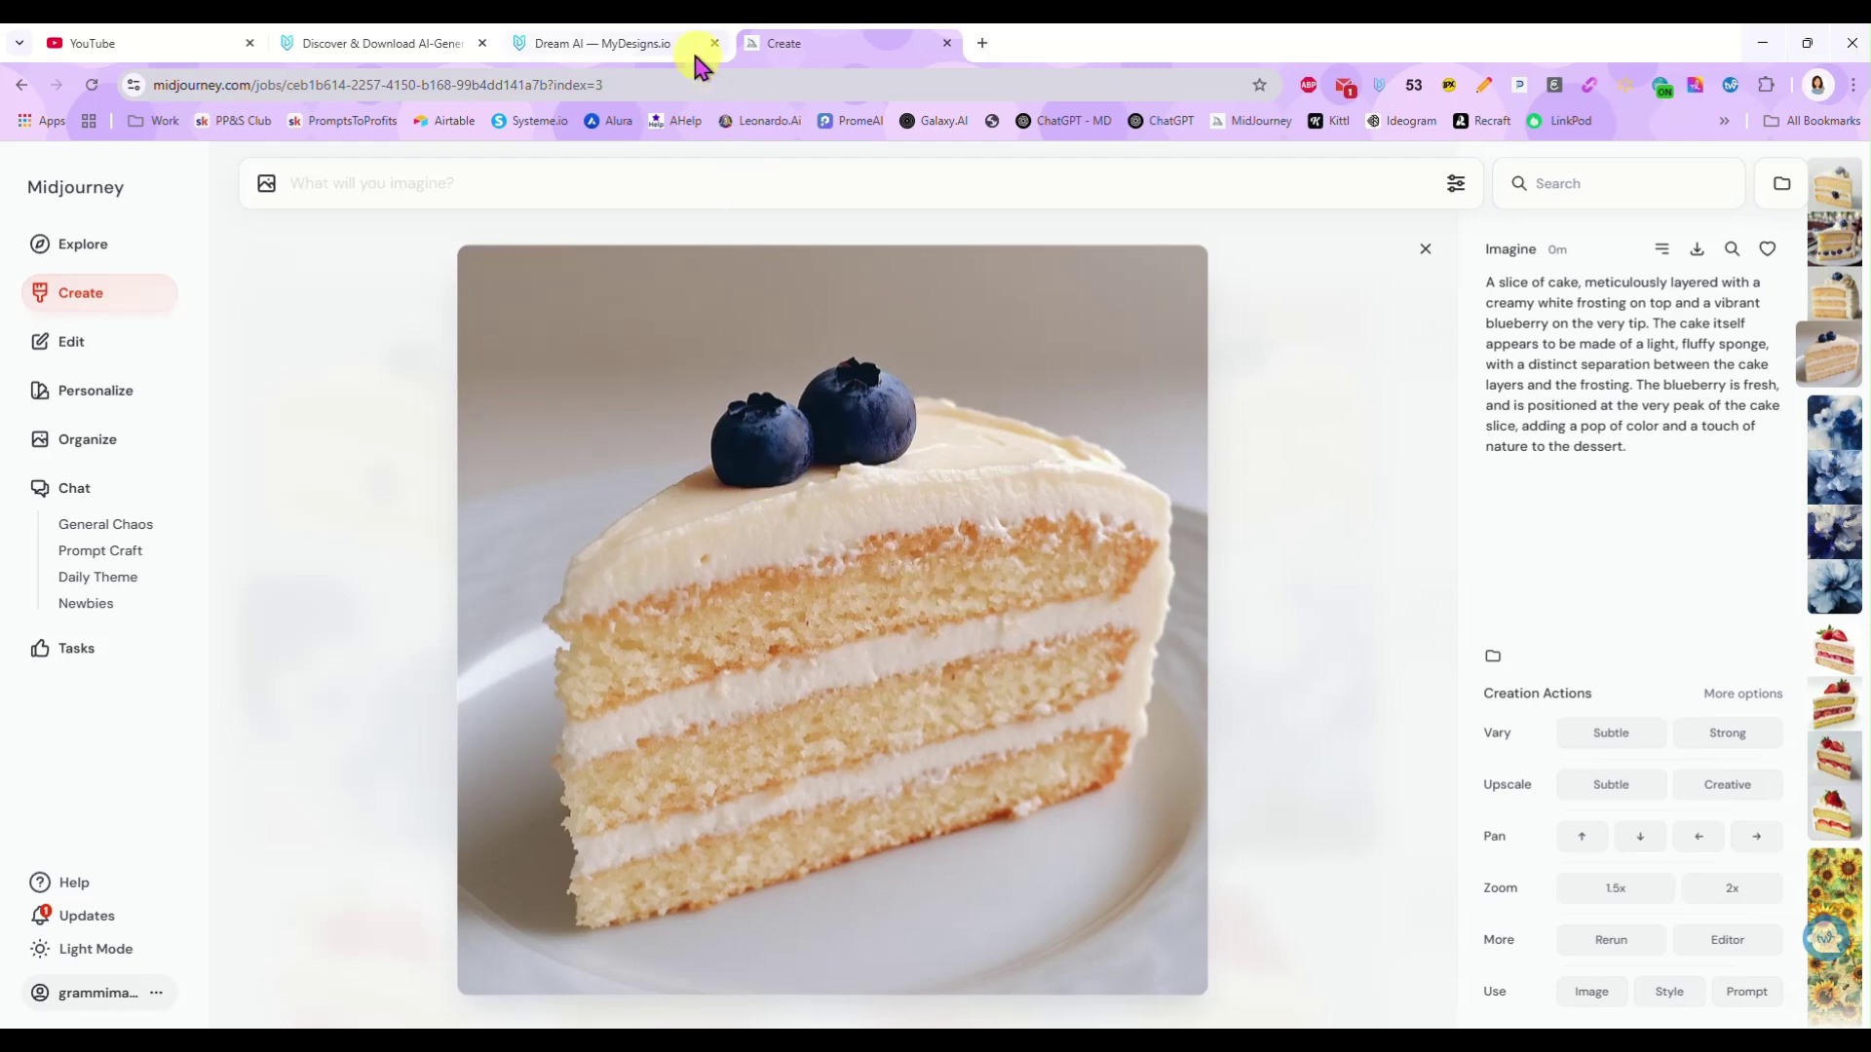
Step: Review the two finished blueberry cake images, then bring up the Recraft Rundown folder
click(652, 44)
scroll(979, 643, down, 1)
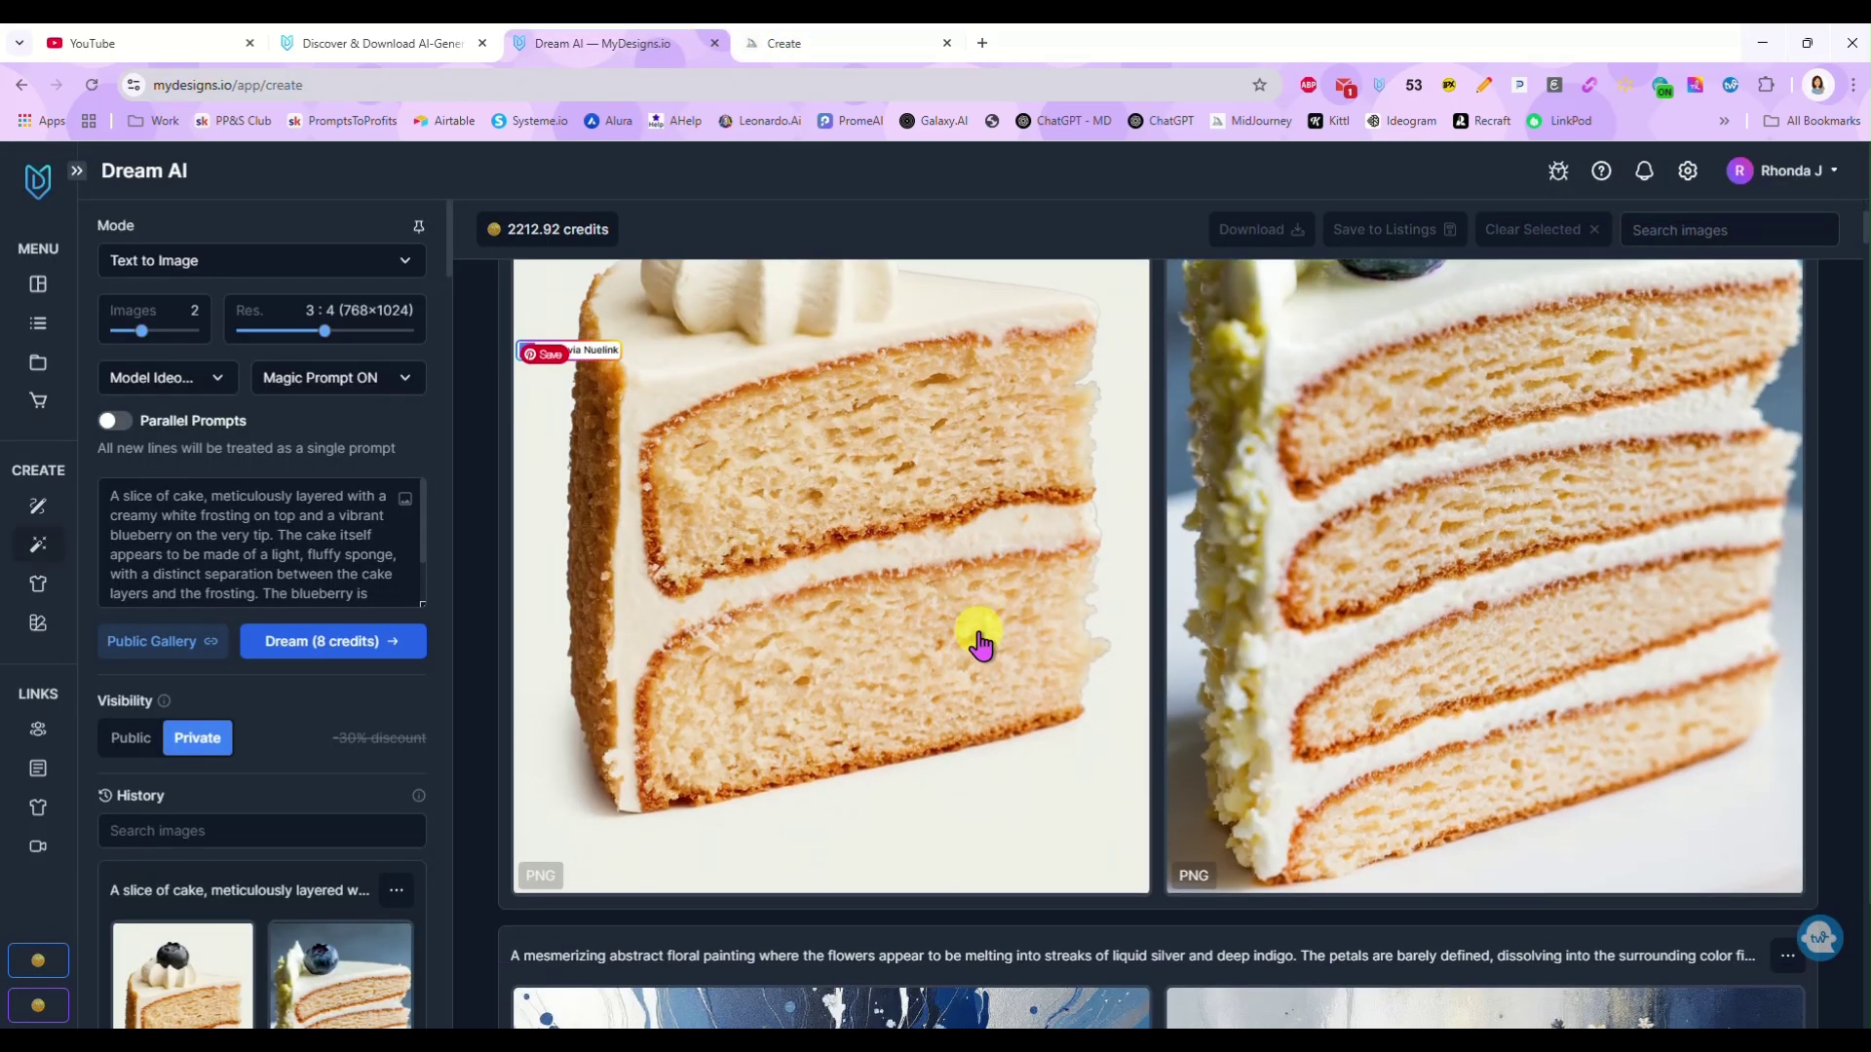
scroll(979, 643, up, 2)
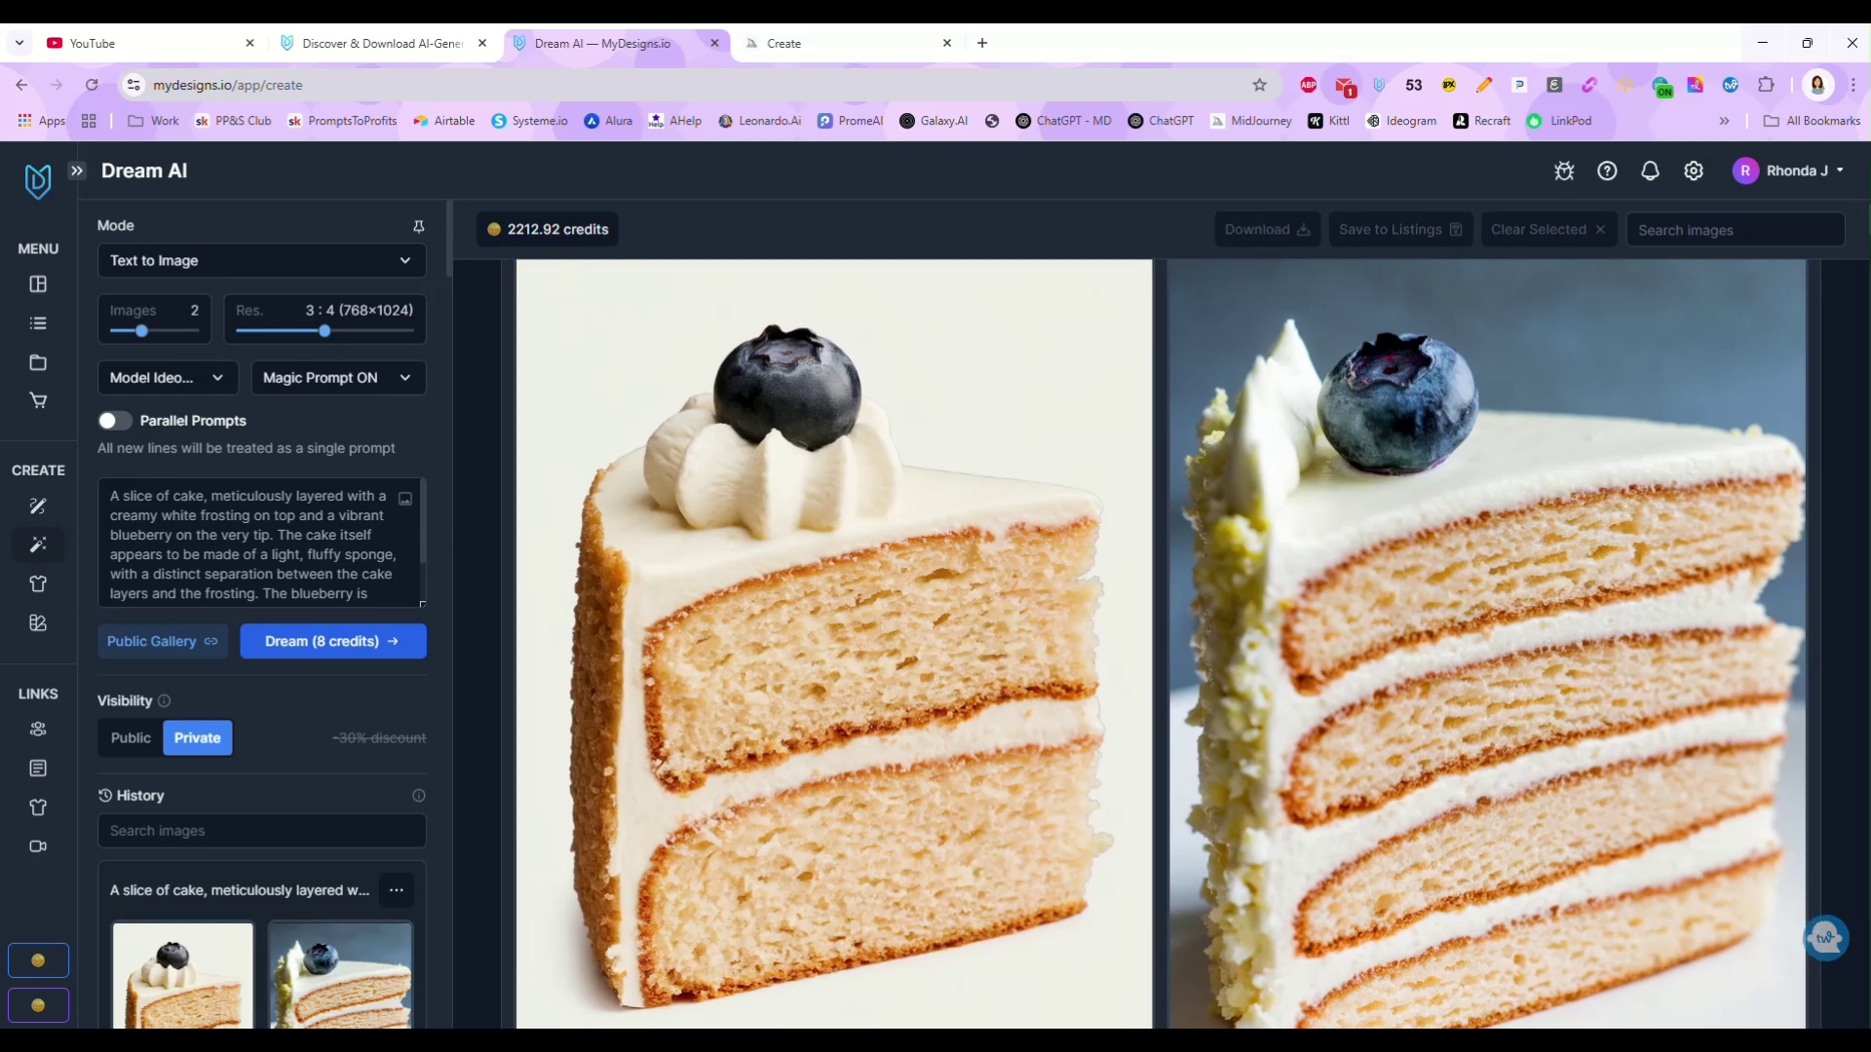
key(alt+Tab)
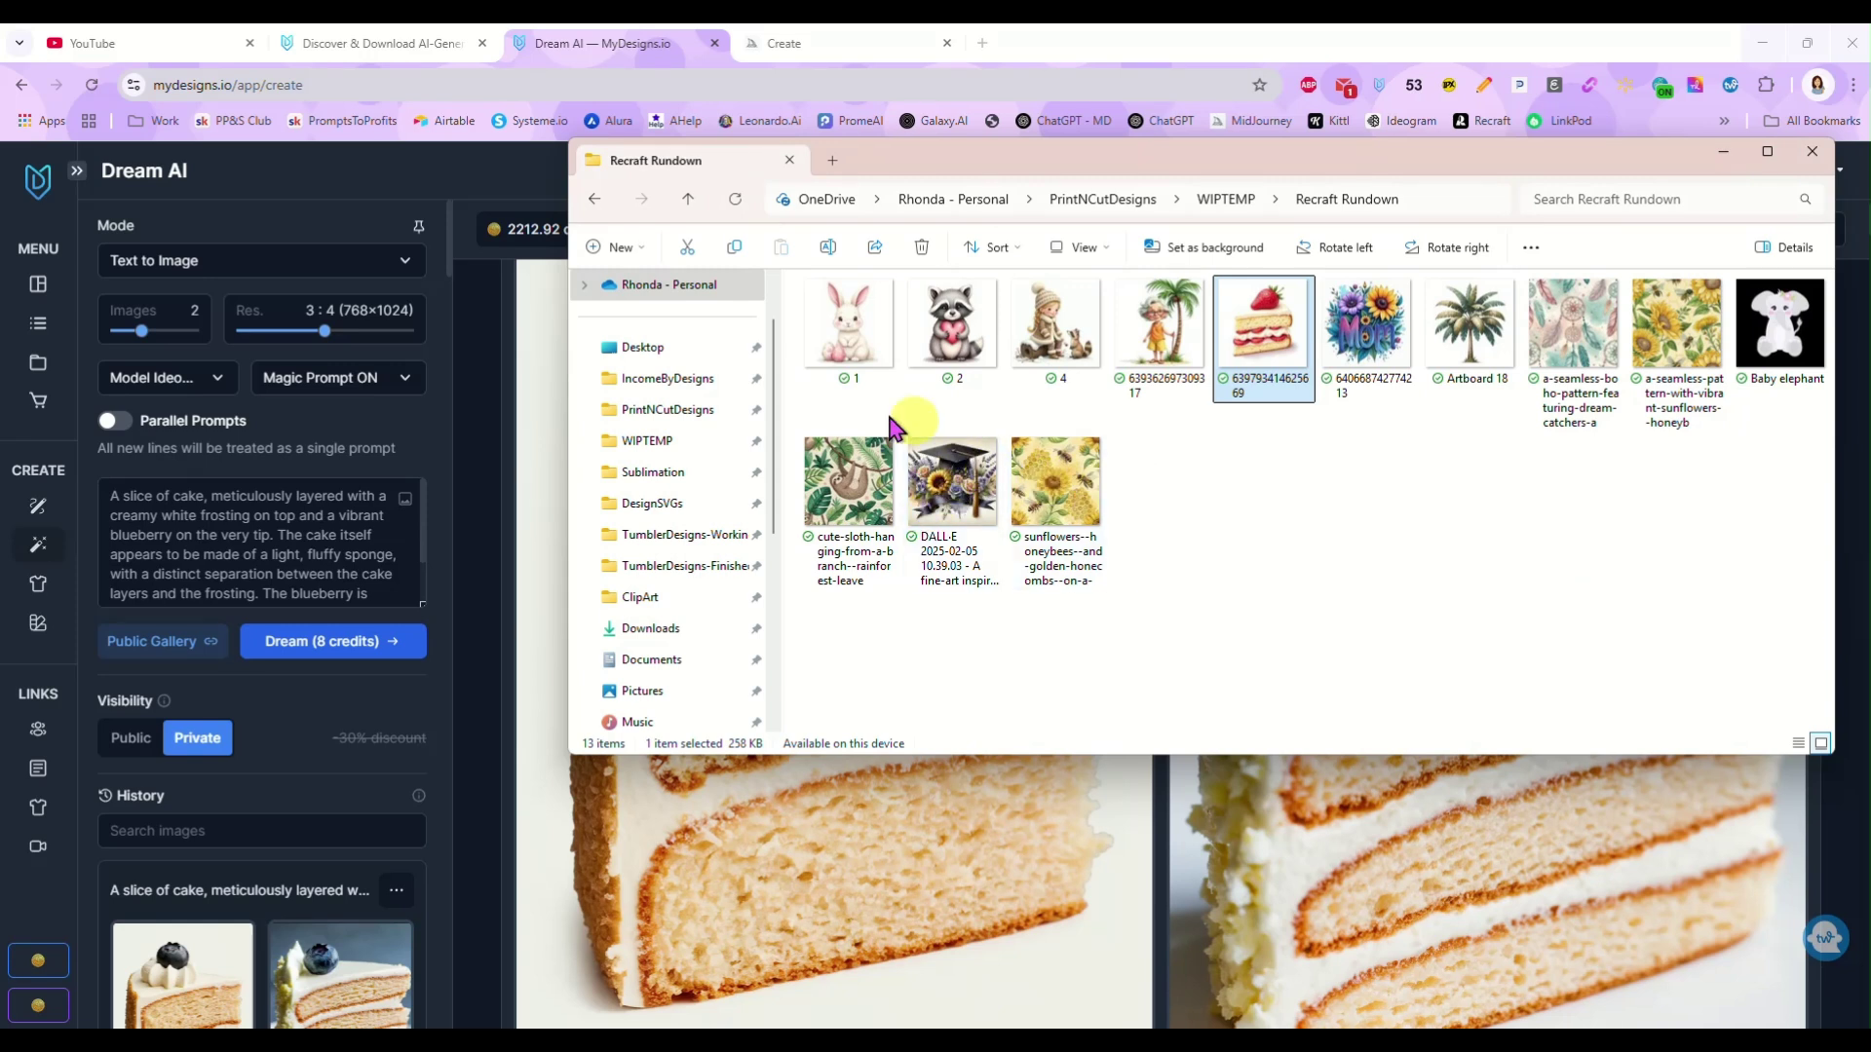
Step: Drop the DALL-E graduation-cap image from Explorer onto Dream AI's prompt box
click(955, 490)
drag(955, 489, 405, 517)
click(947, 43)
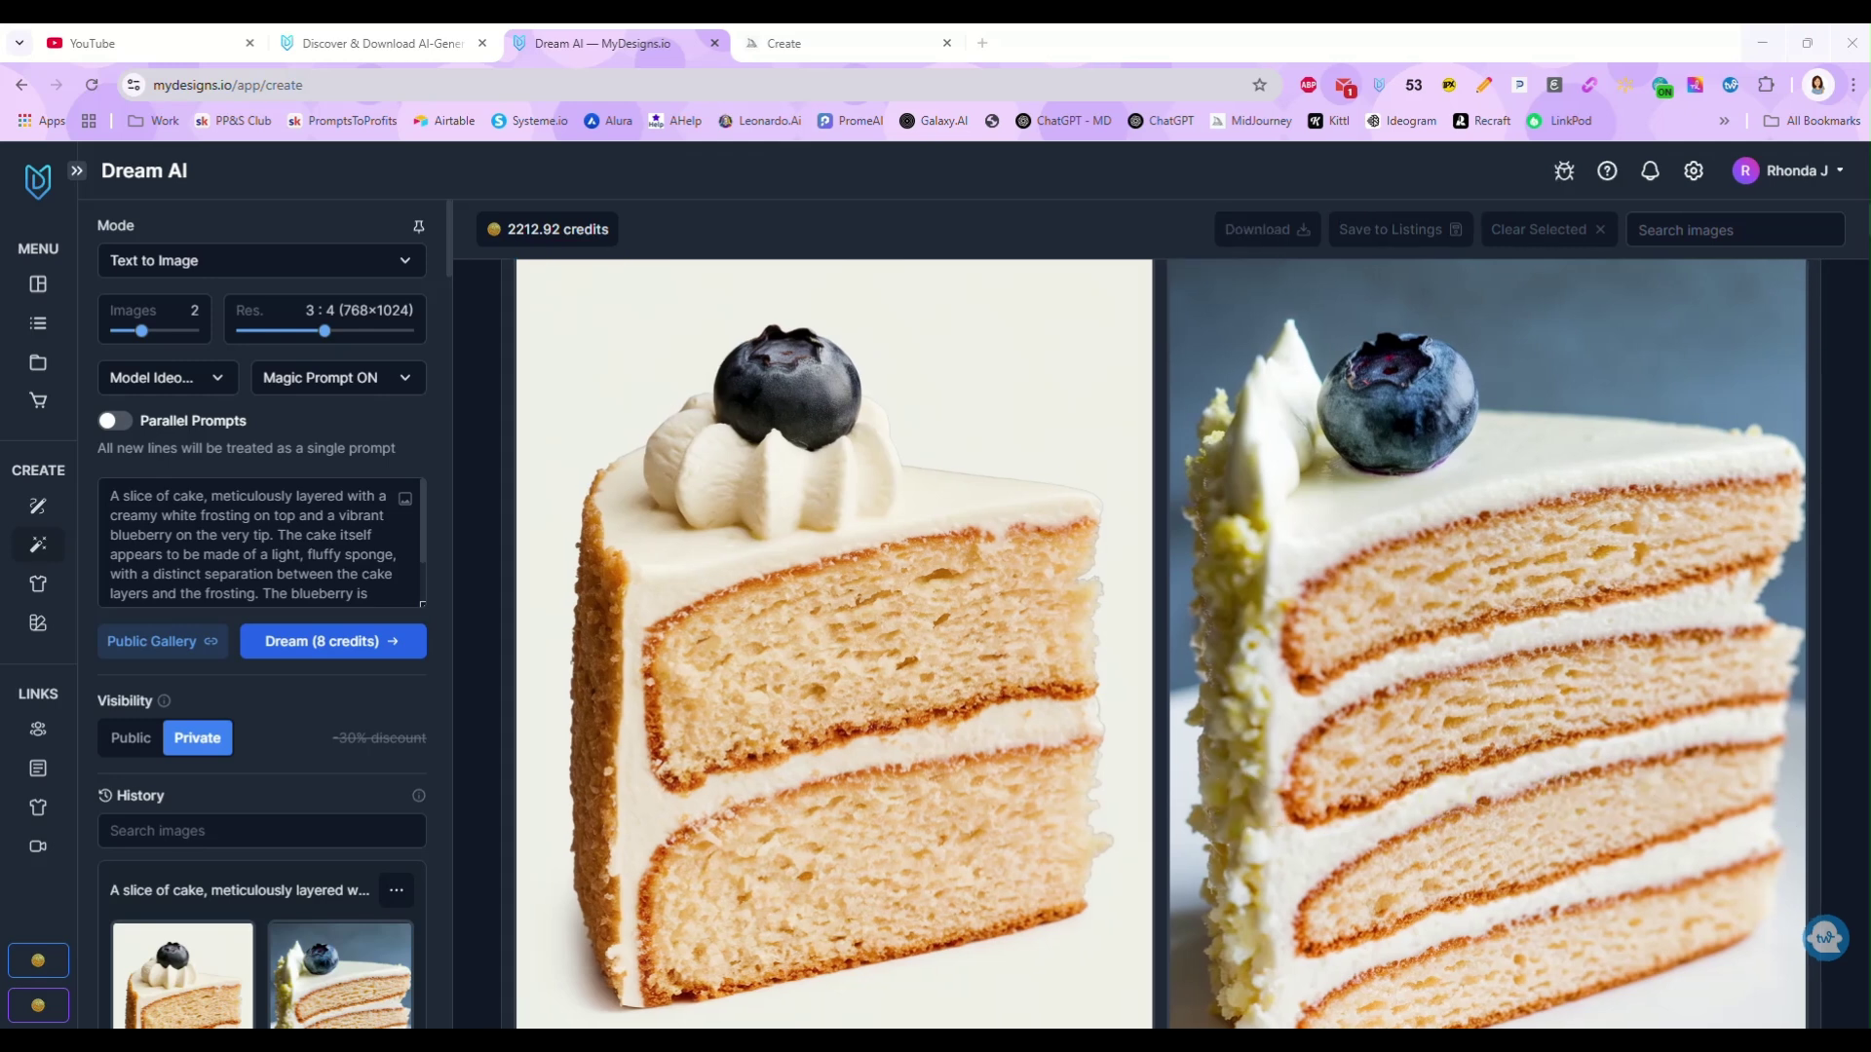
key(alt+Tab)
drag(936, 516, 408, 515)
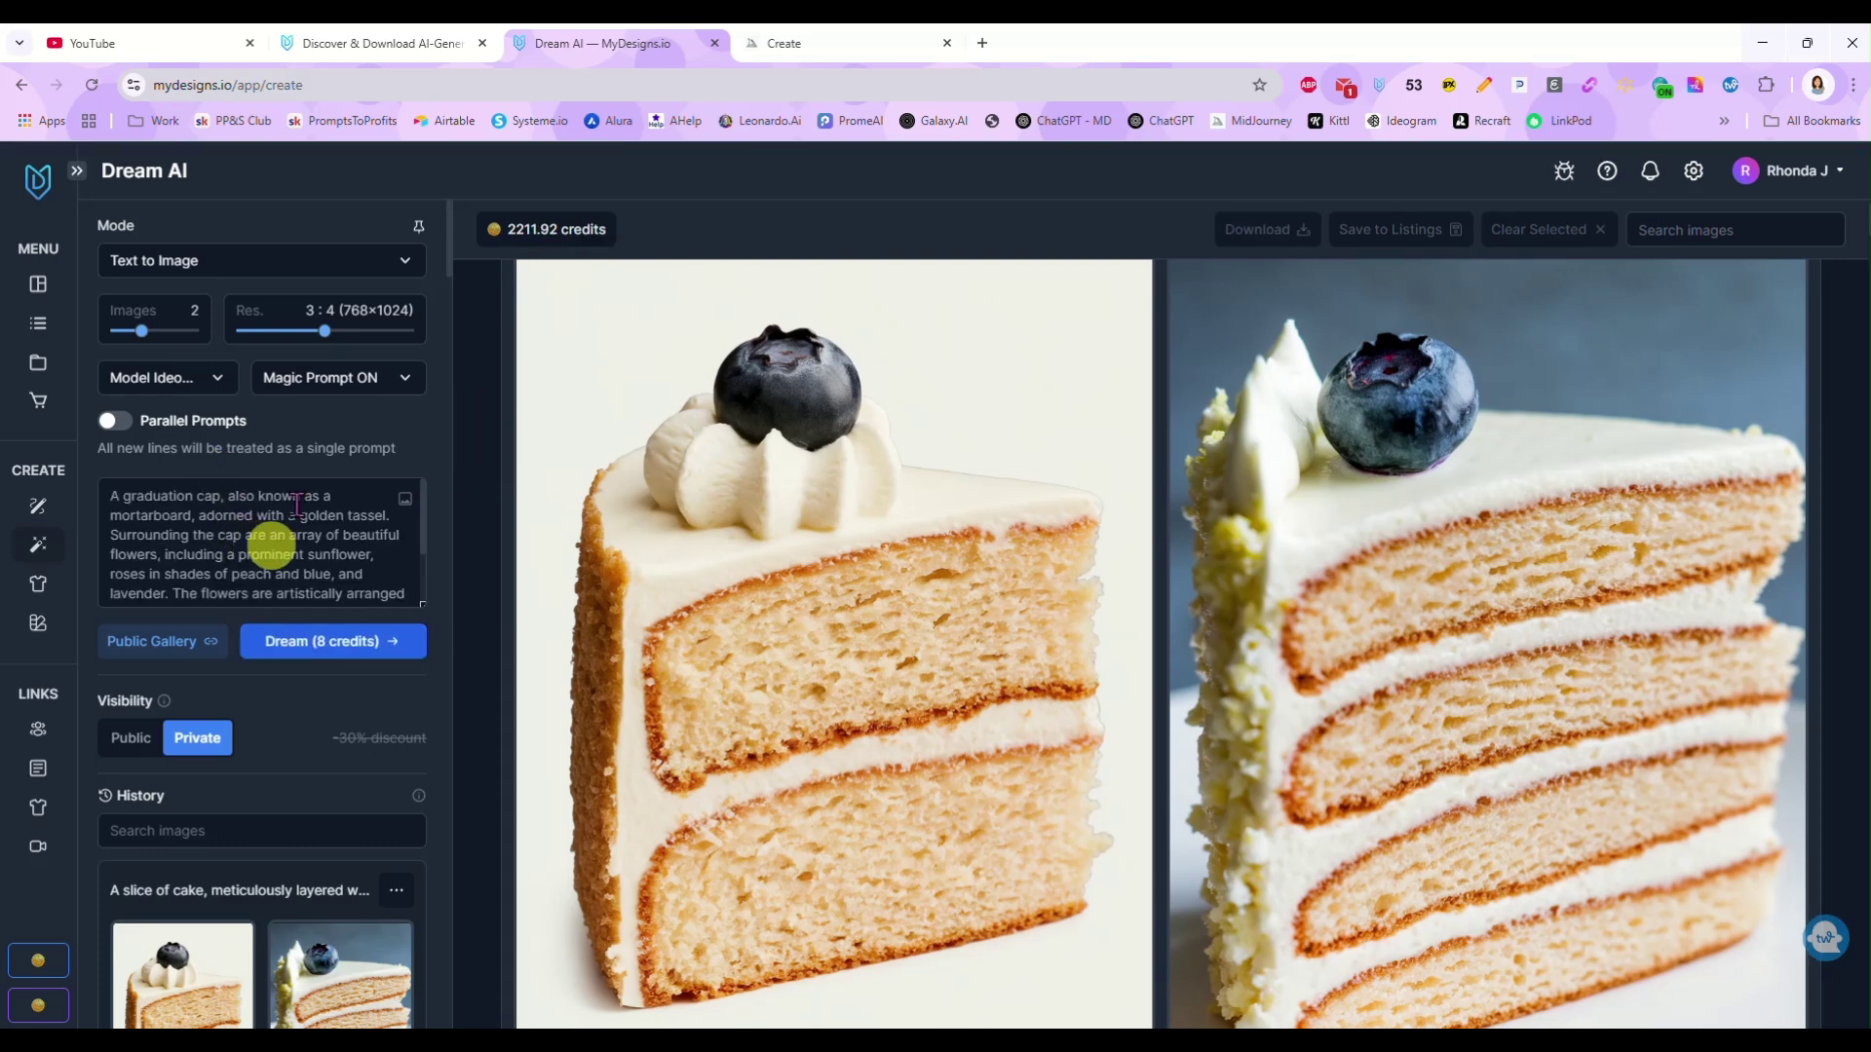
Step: Generate the graduation-cap prompt with the DALL-E 3 model
click(192, 373)
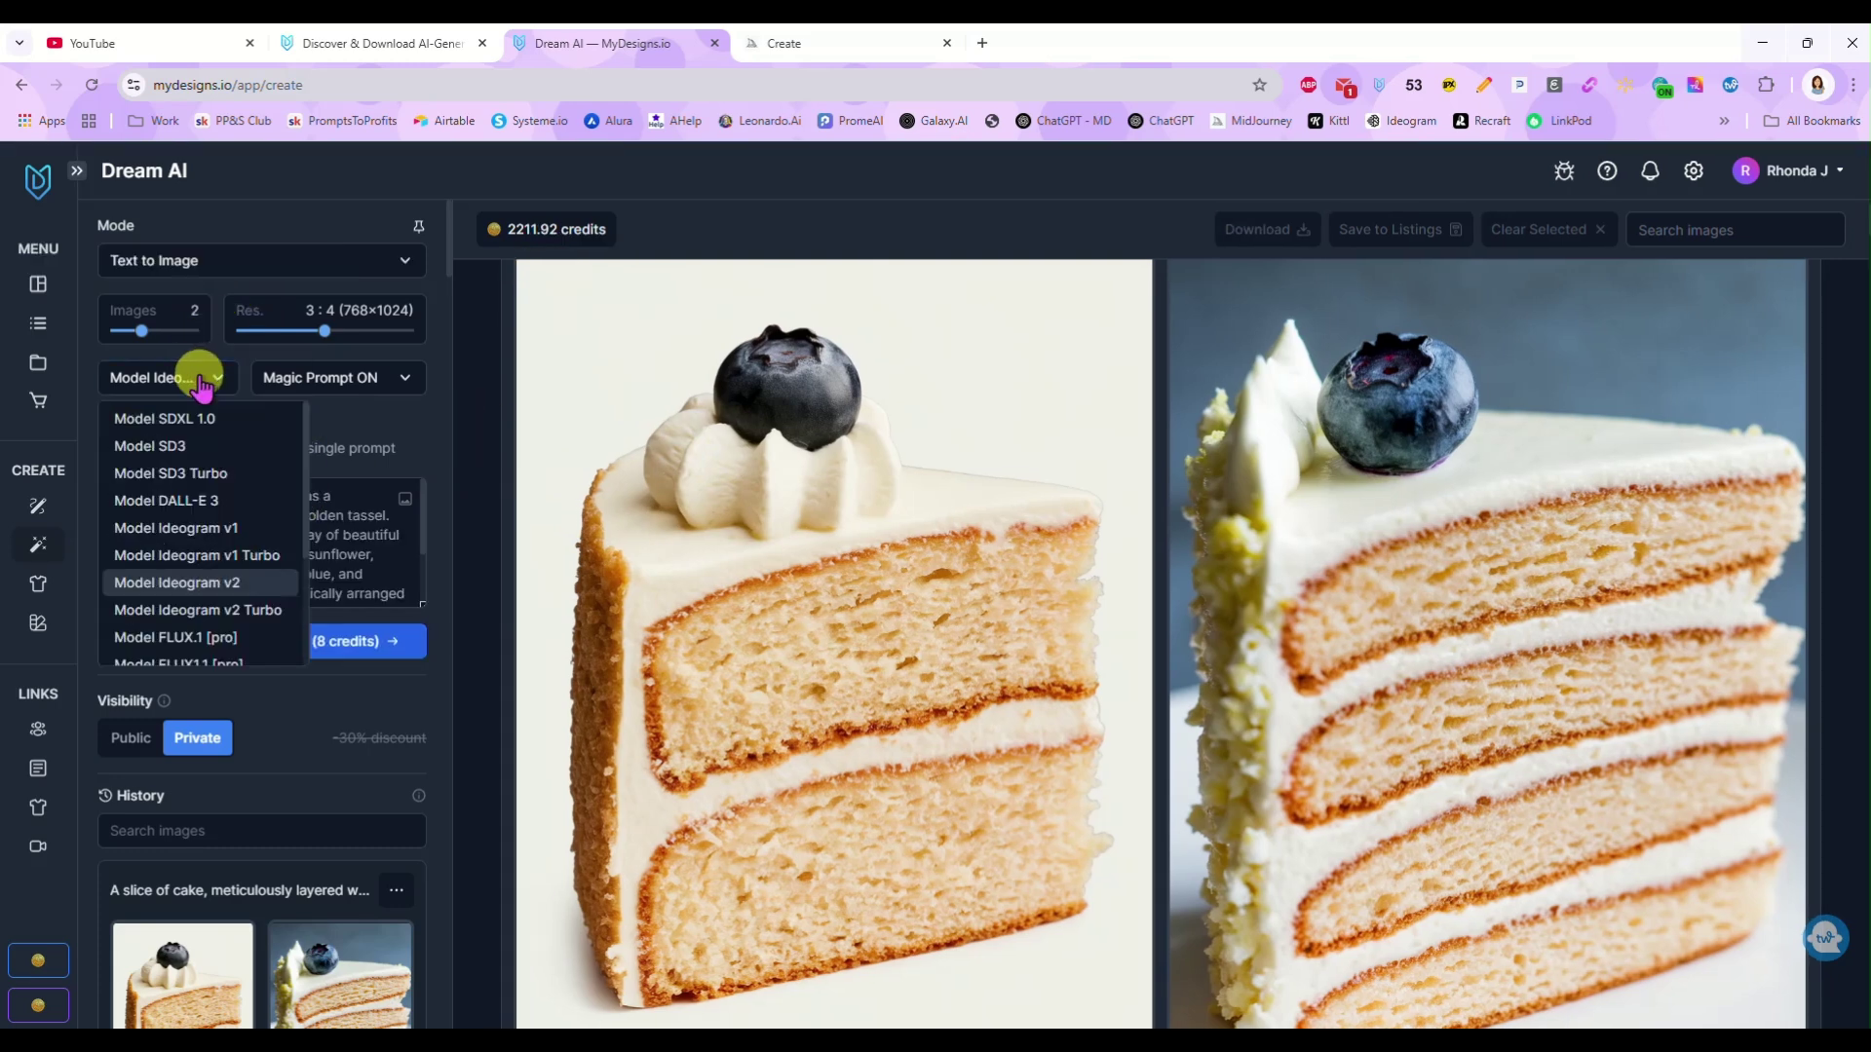
click(222, 521)
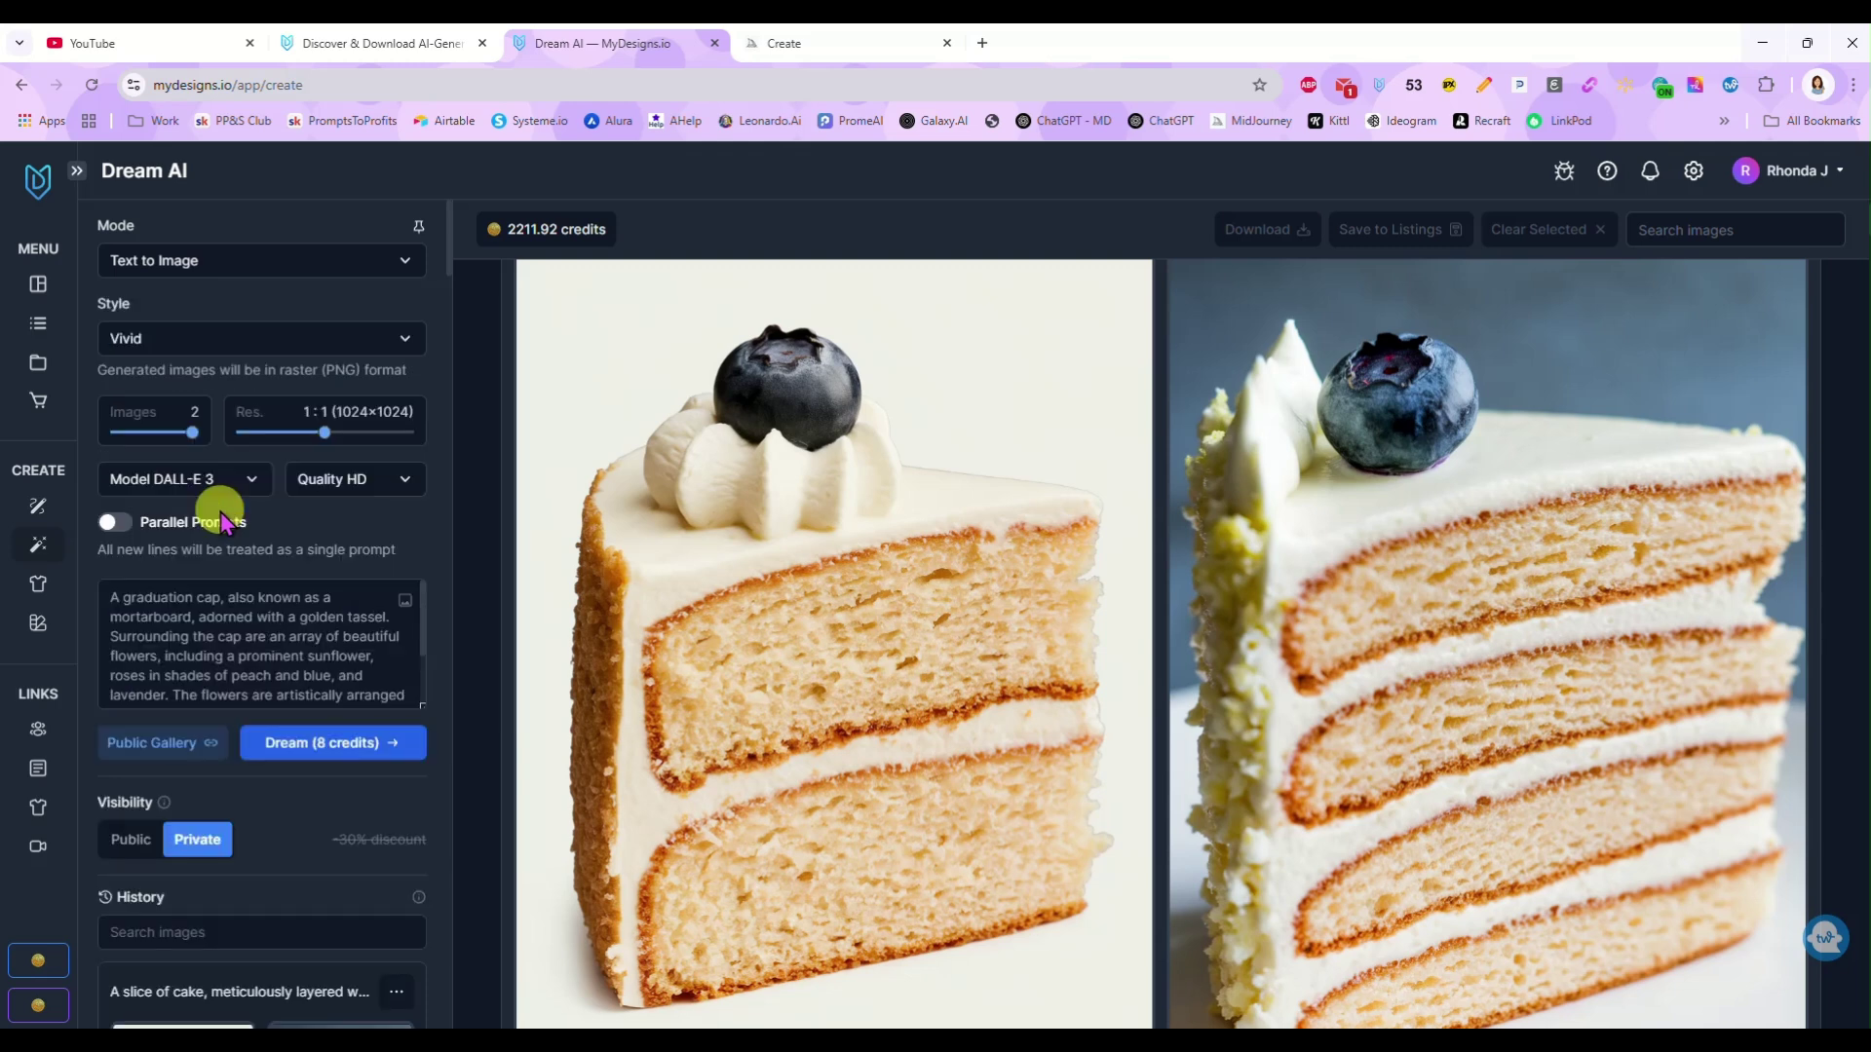
click(325, 750)
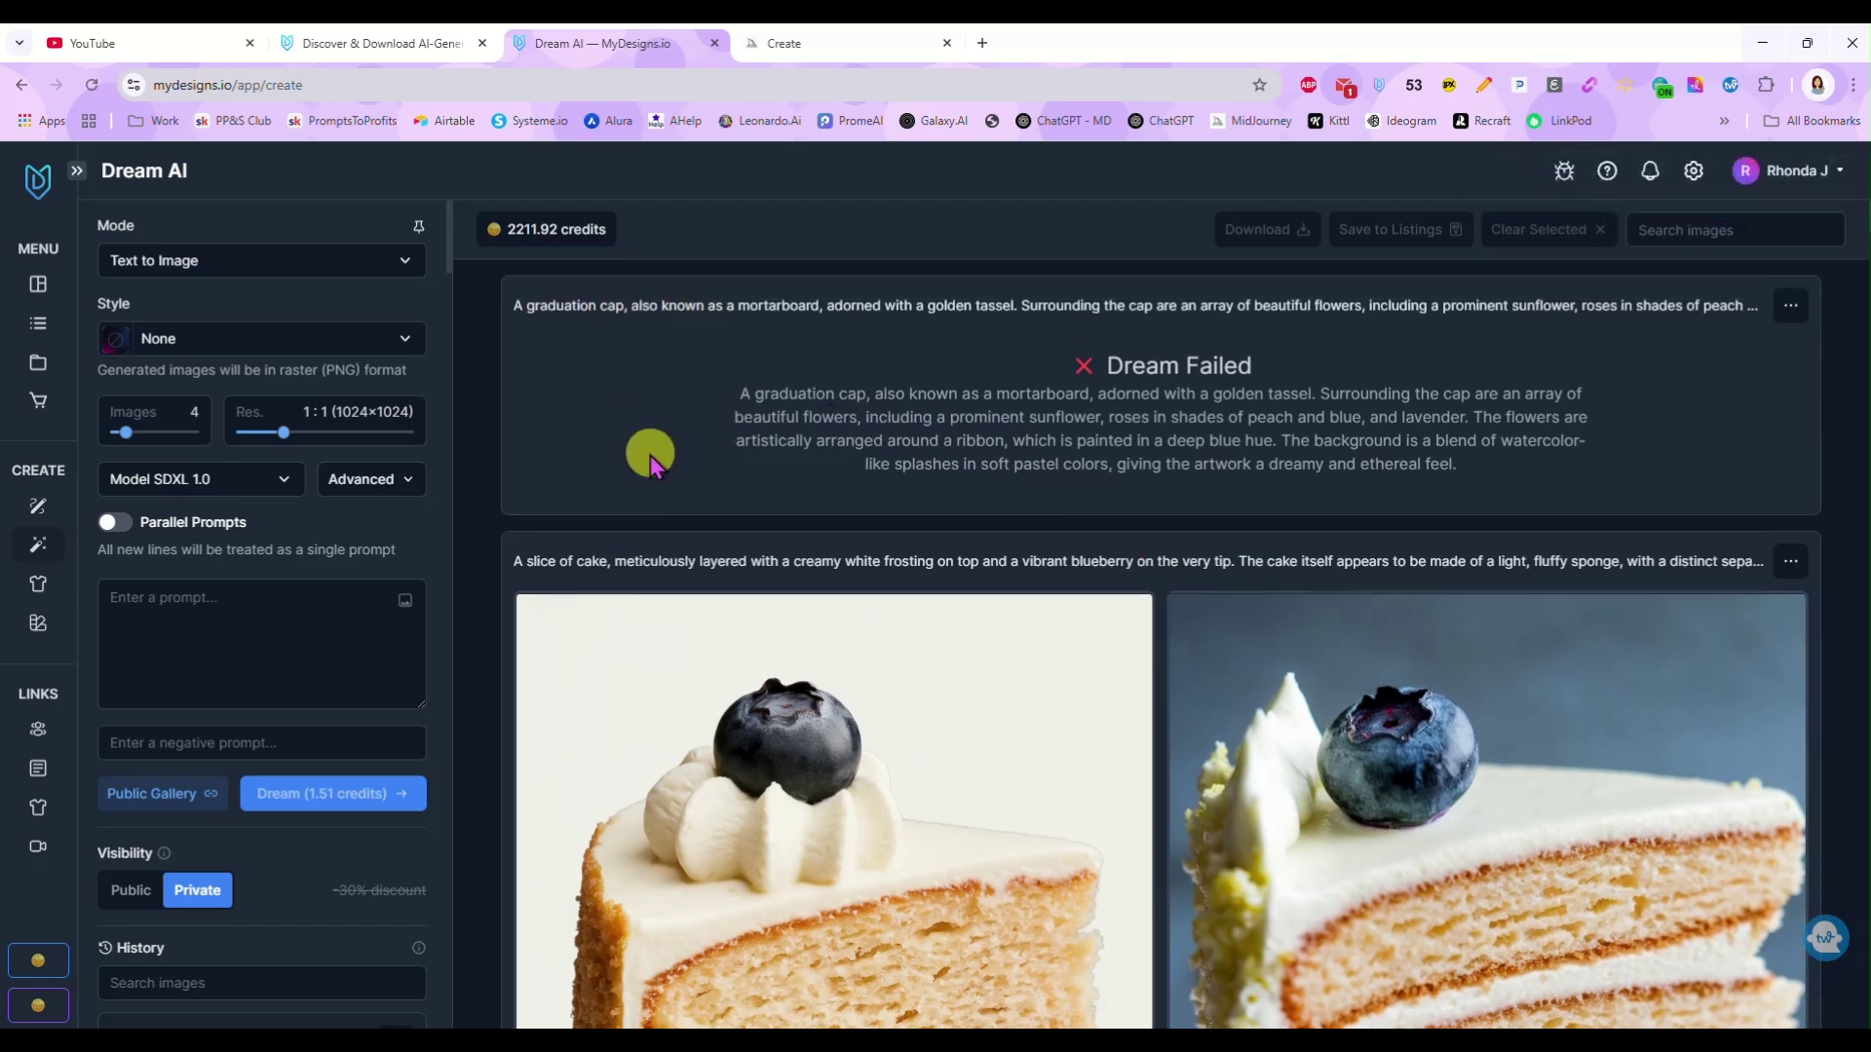
Step: Restore the failed job's graduation-cap prompt in the prompt box and switch to IMAGEN 3.0
click(230, 655)
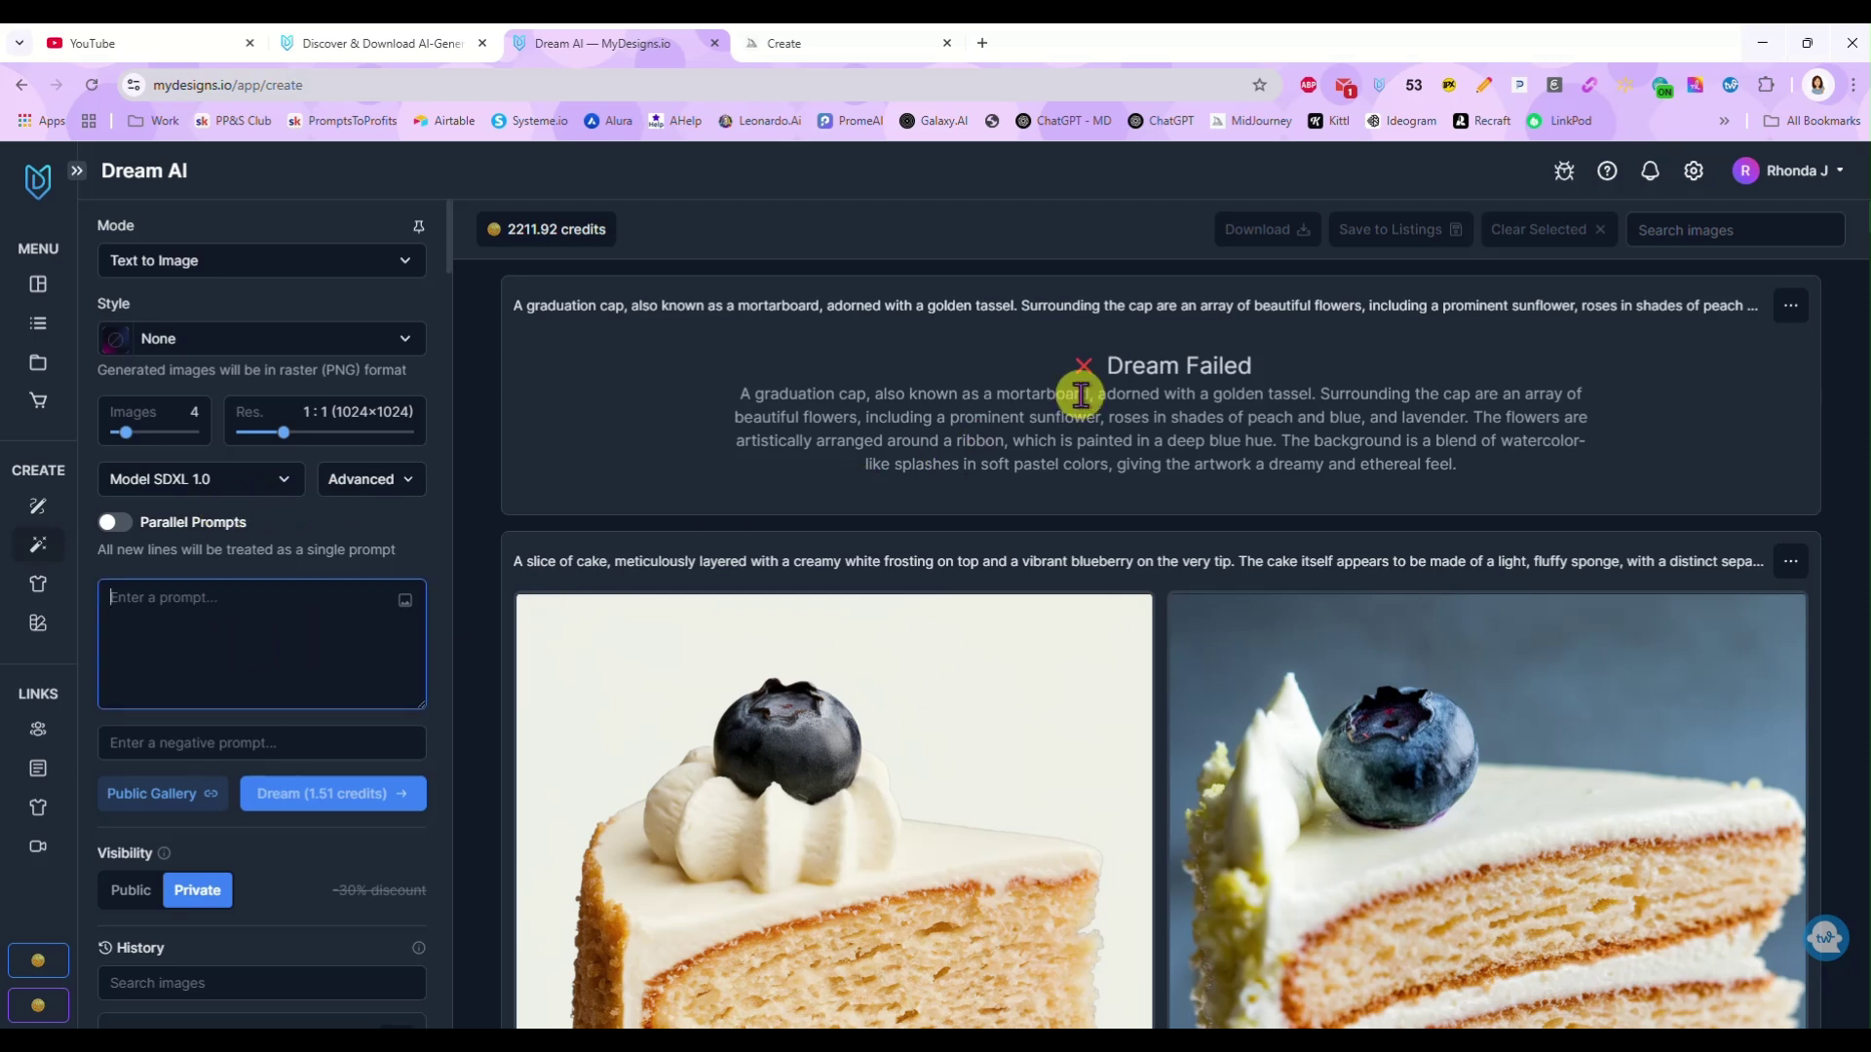
triple_click(1106, 425)
key(ctrl+c)
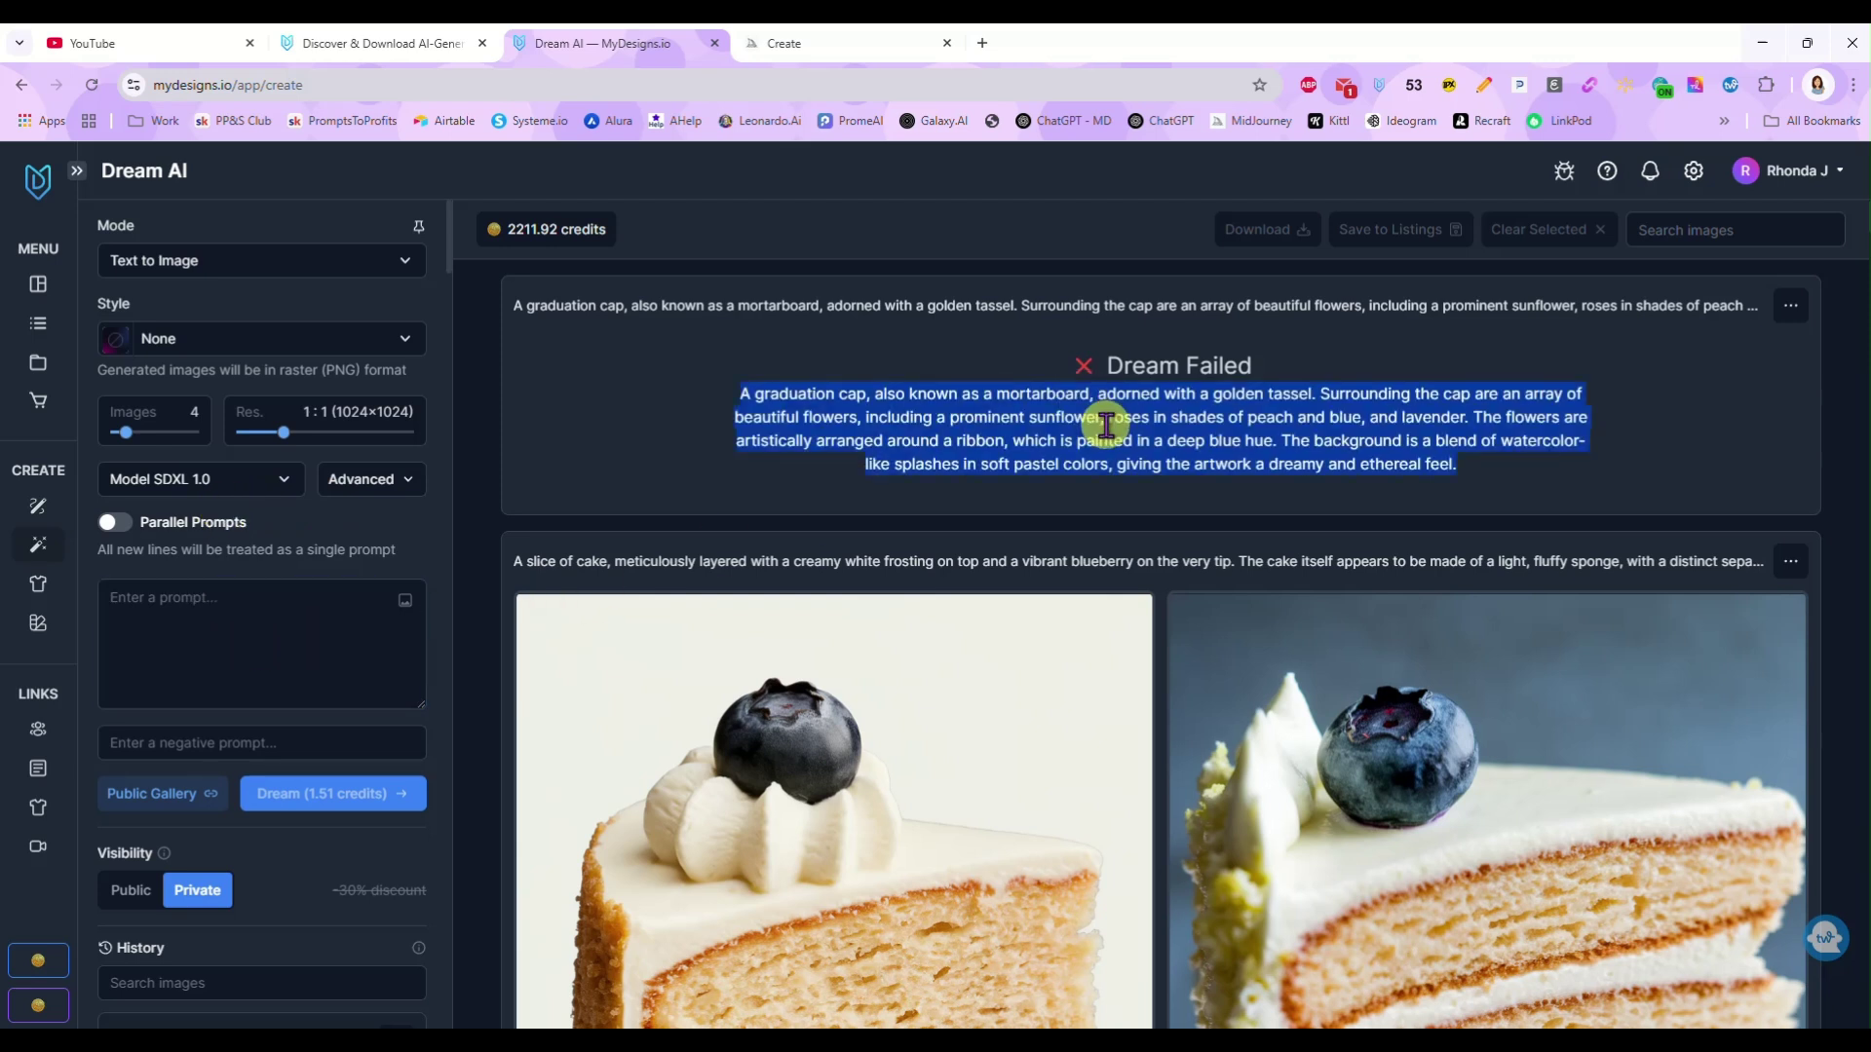
click(284, 623)
key(ctrl+v)
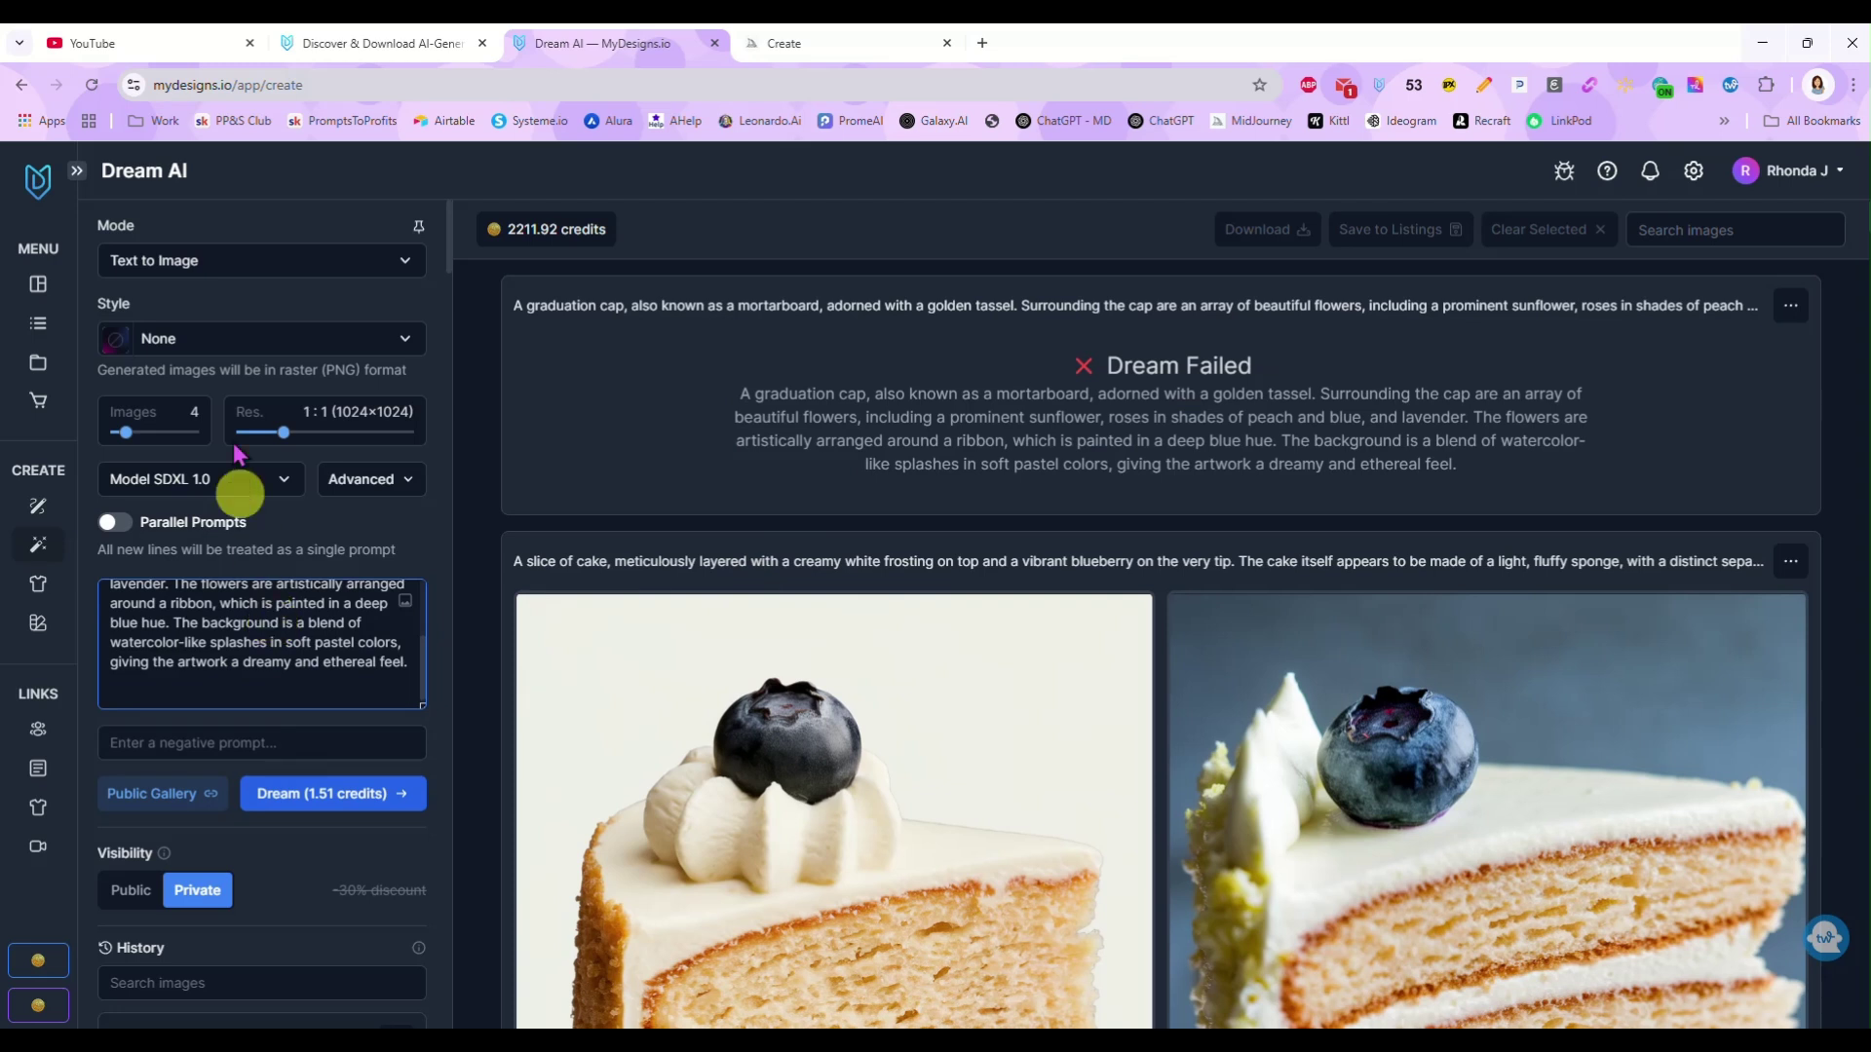
key(BackSpace)
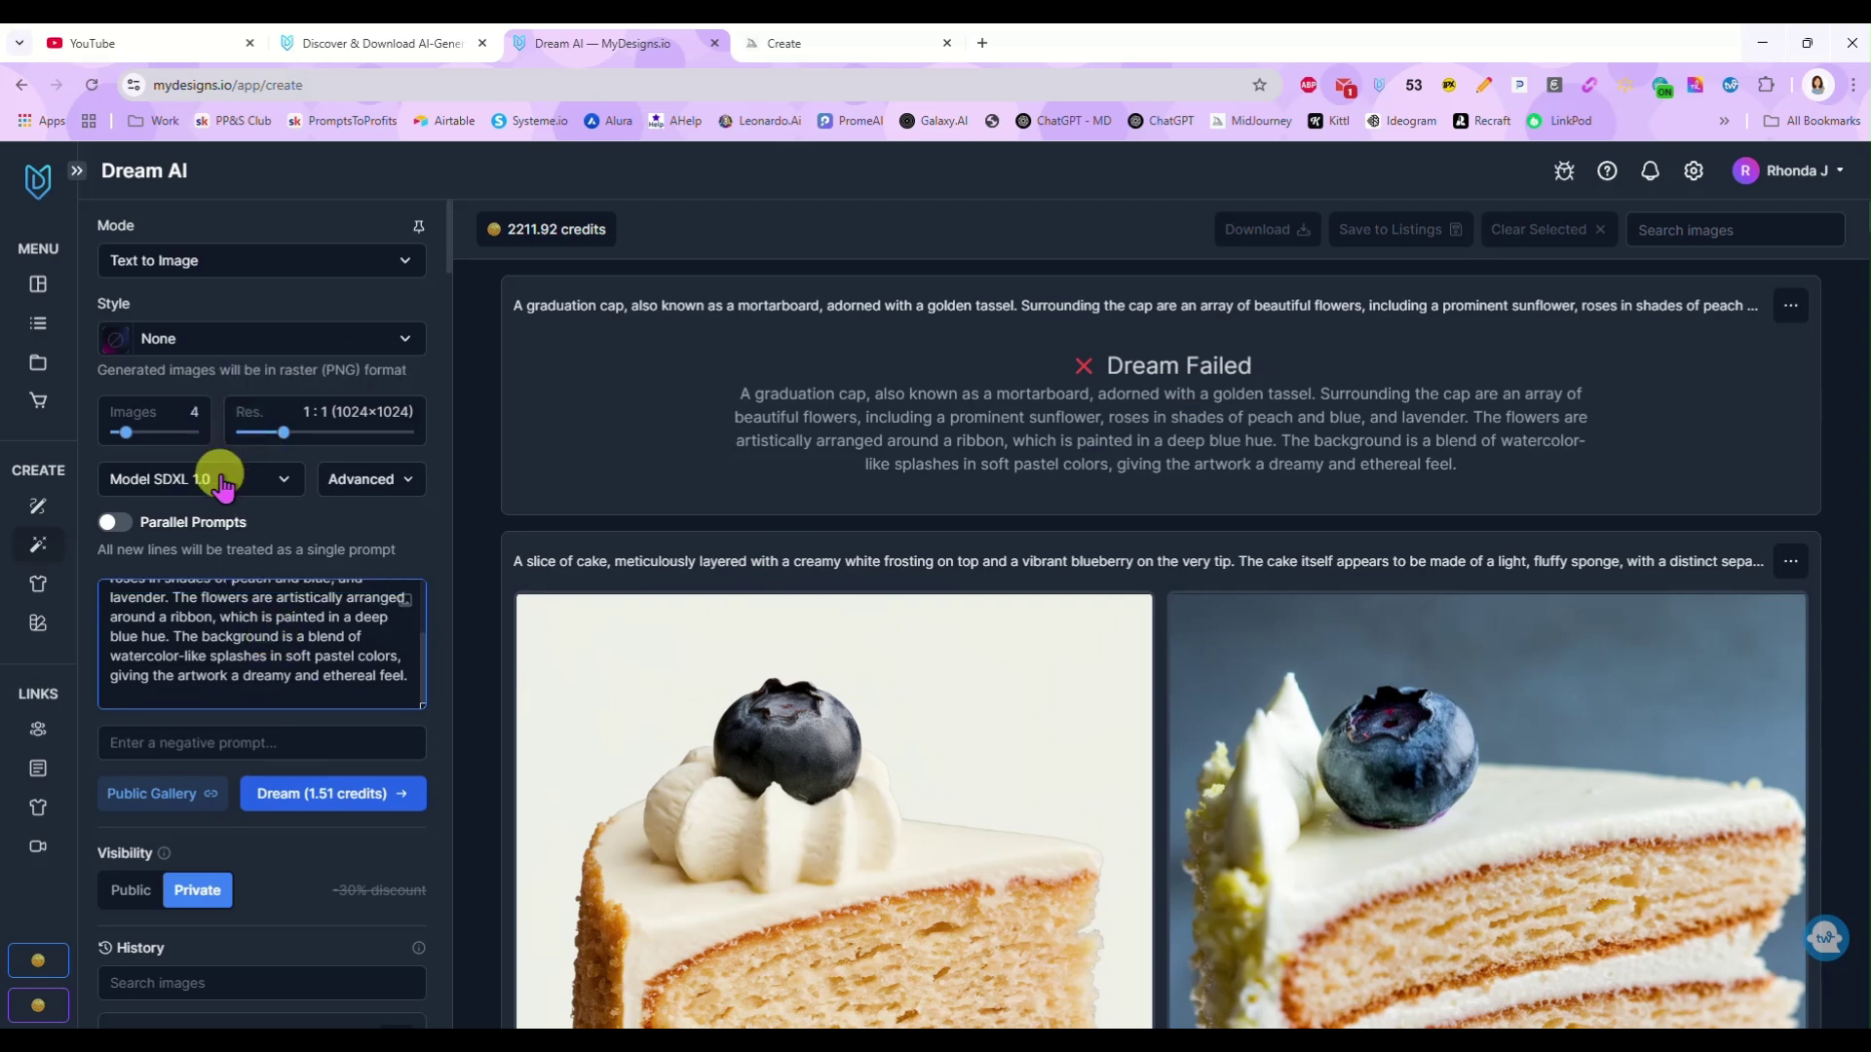
click(252, 483)
scroll(262, 565, down, 3)
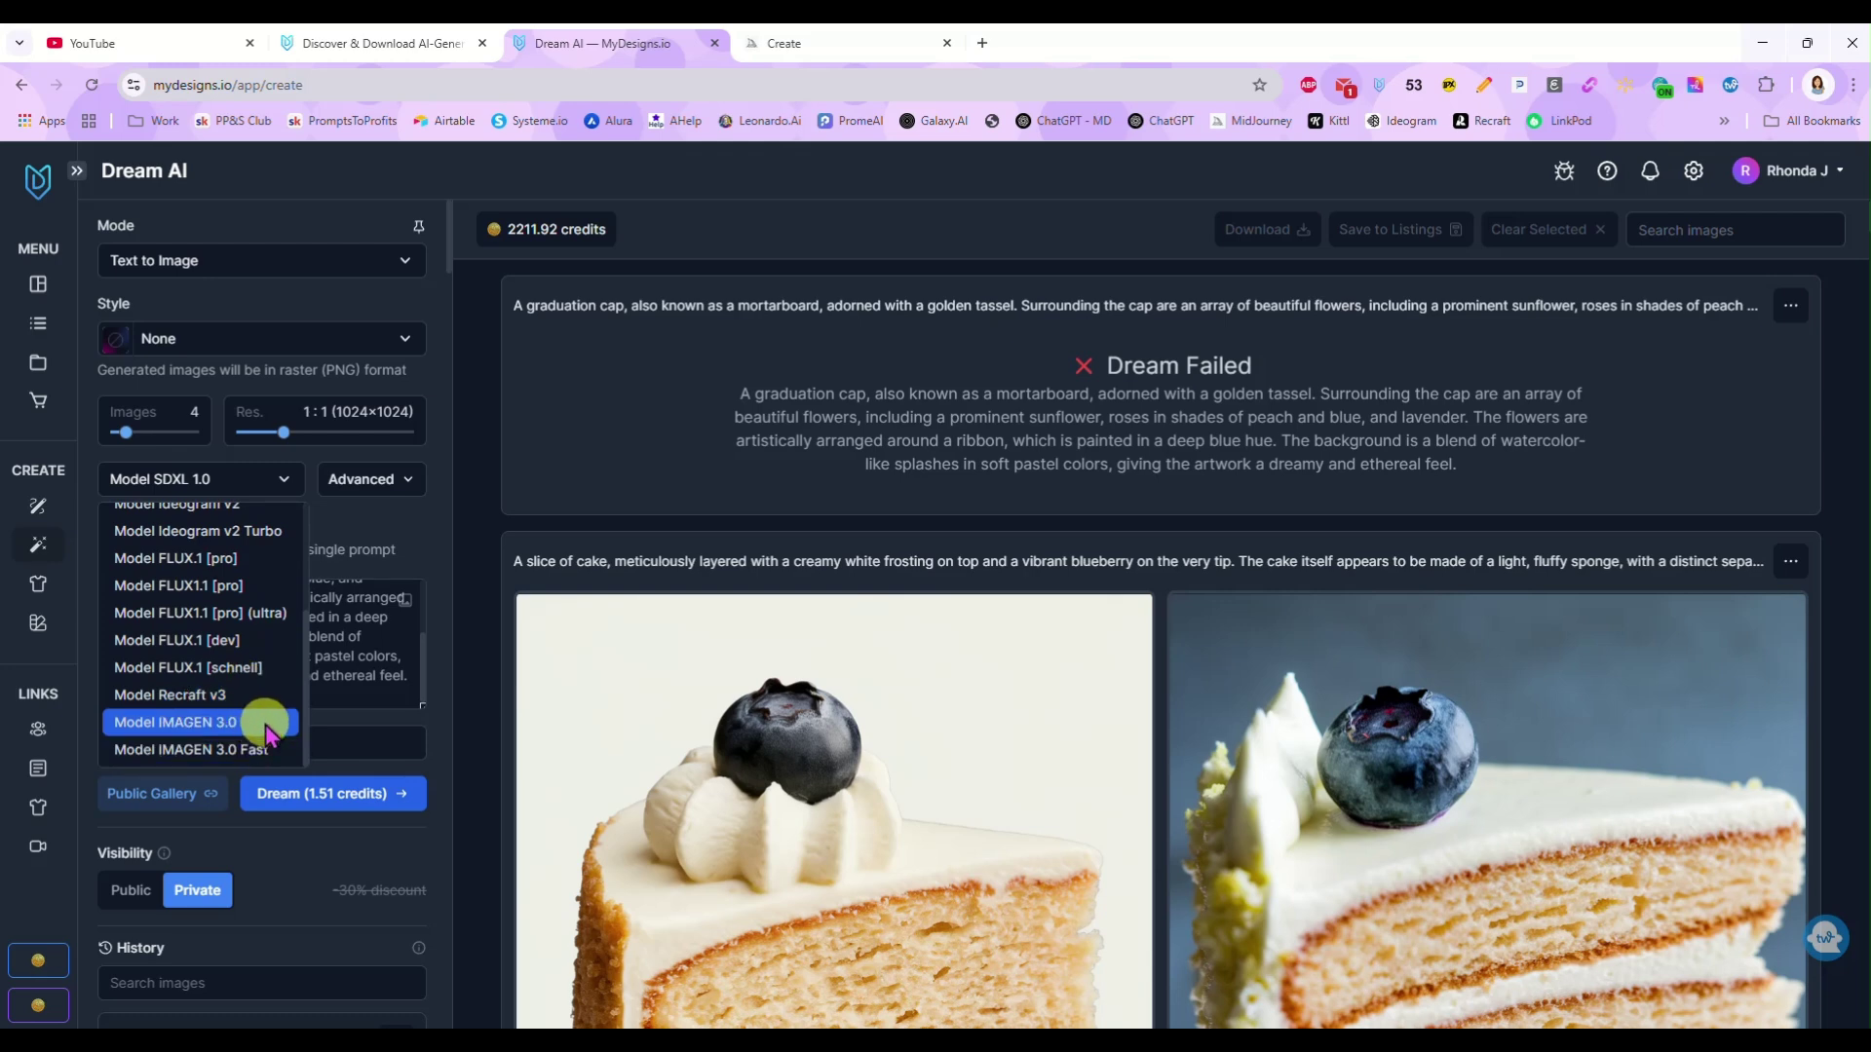
click(265, 723)
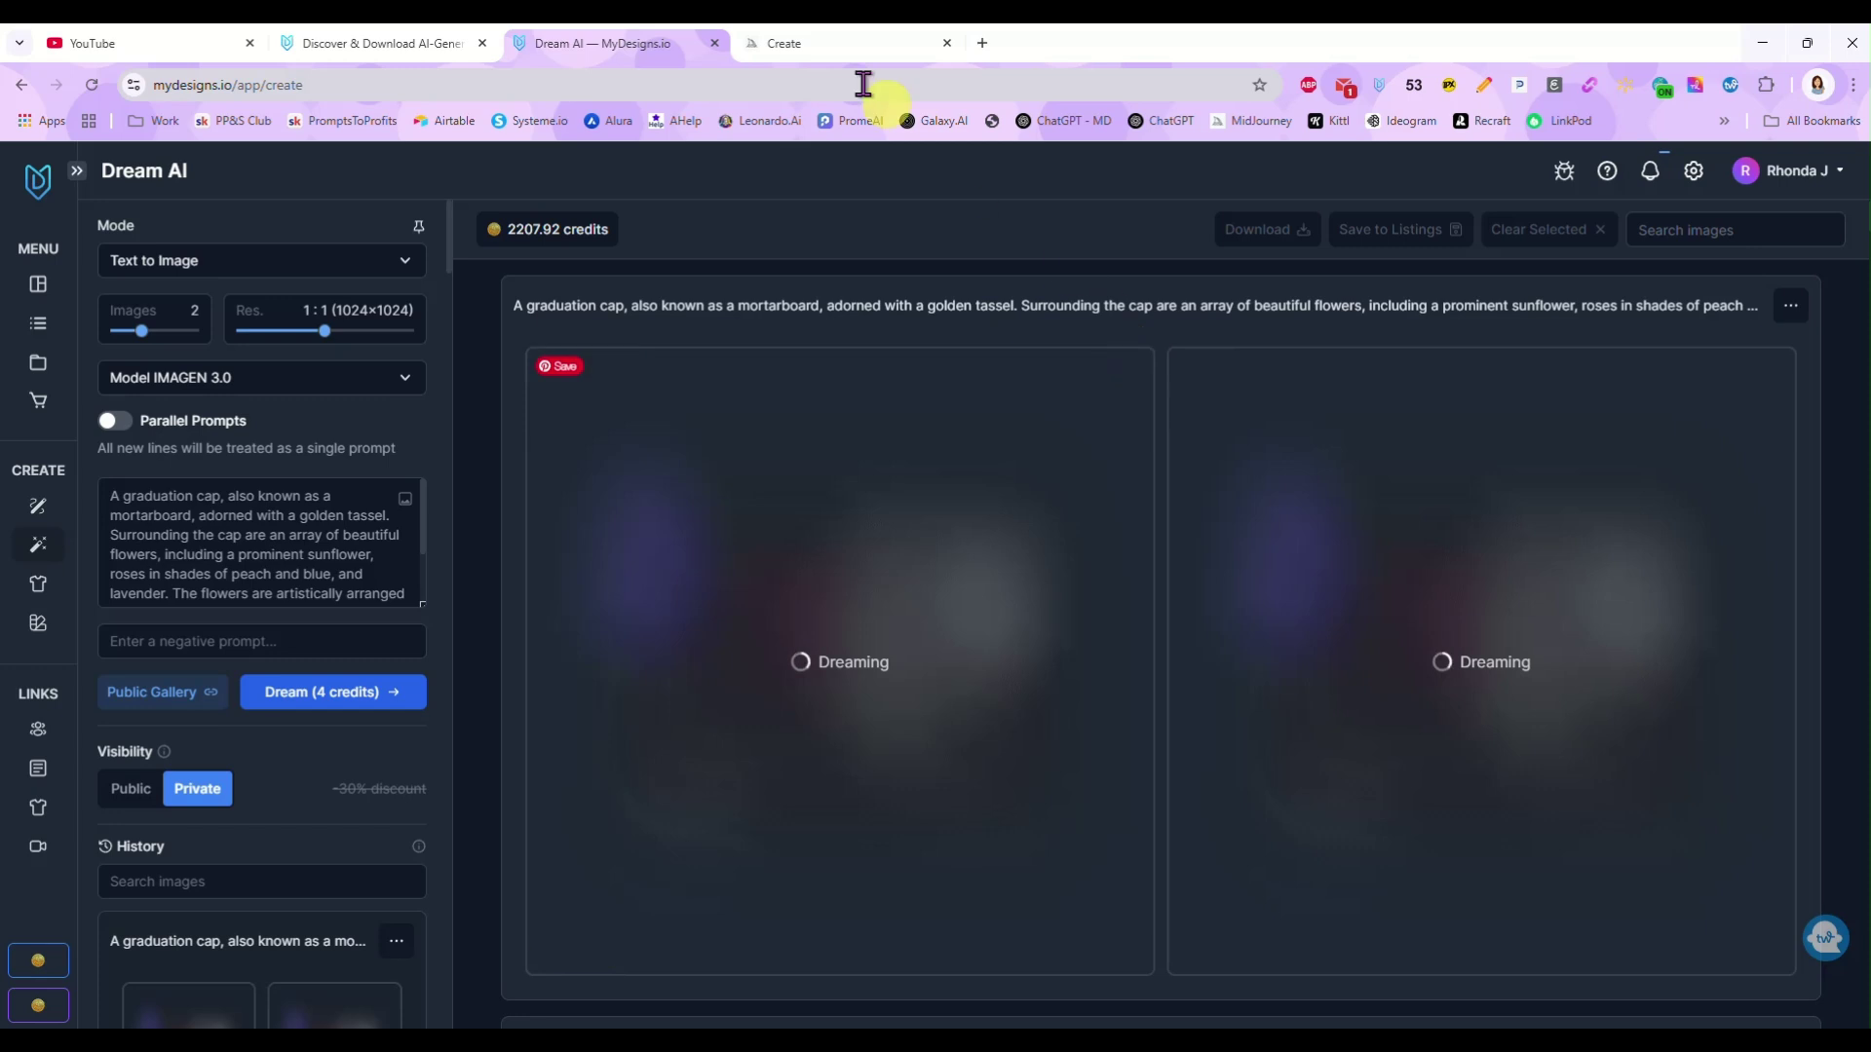
Step: Submit the graduation-cap prompt in Midjourney, then return to Dream AI's finished cap images
click(838, 42)
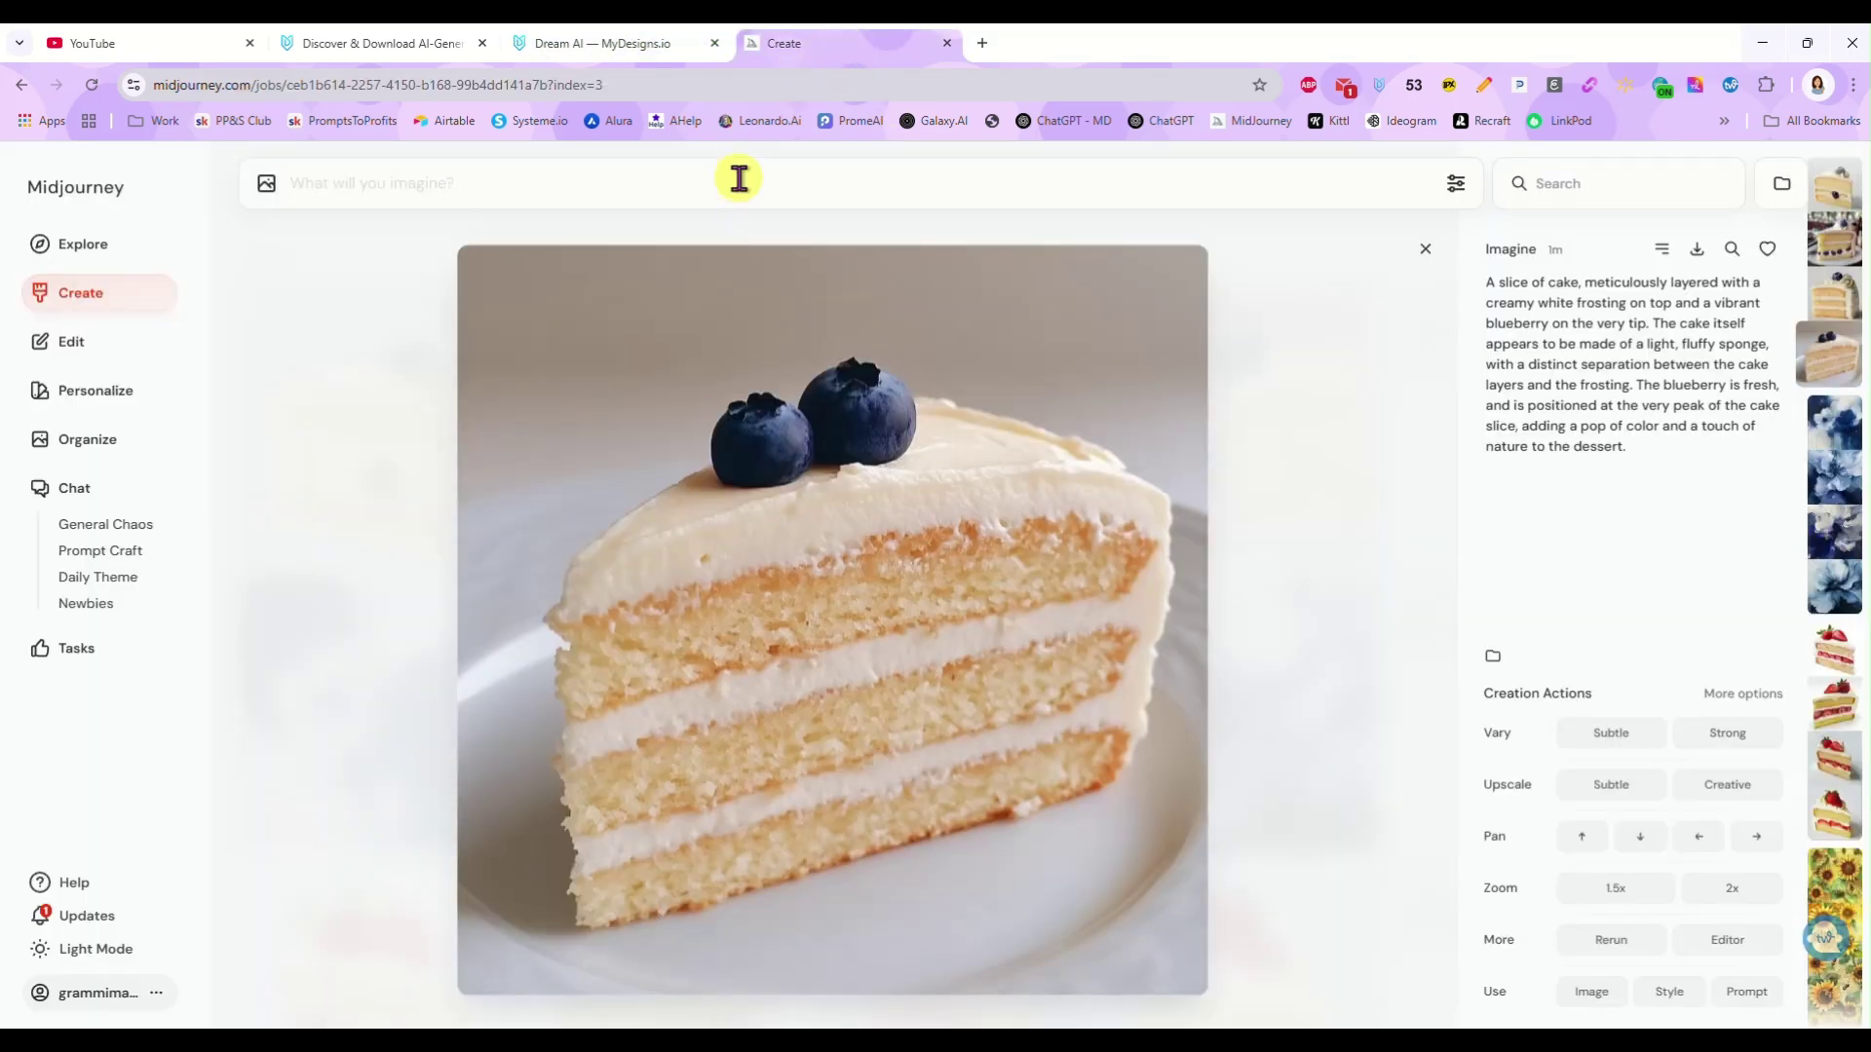
text(A graduation cap, also known as a mortarboard, adorned with a golden tassel. Surrounding the cap are an array of beautiful flowers, including a prominent sunflower, roses in shades of peach and blue, and lavender. The flowers are artistically arranged around a ribbon, which is painted in a deep blue hue. The background is a blend of watercolor-like splashes in soft pastel colors, giving the artwork a dreamy and ethereal feel.)
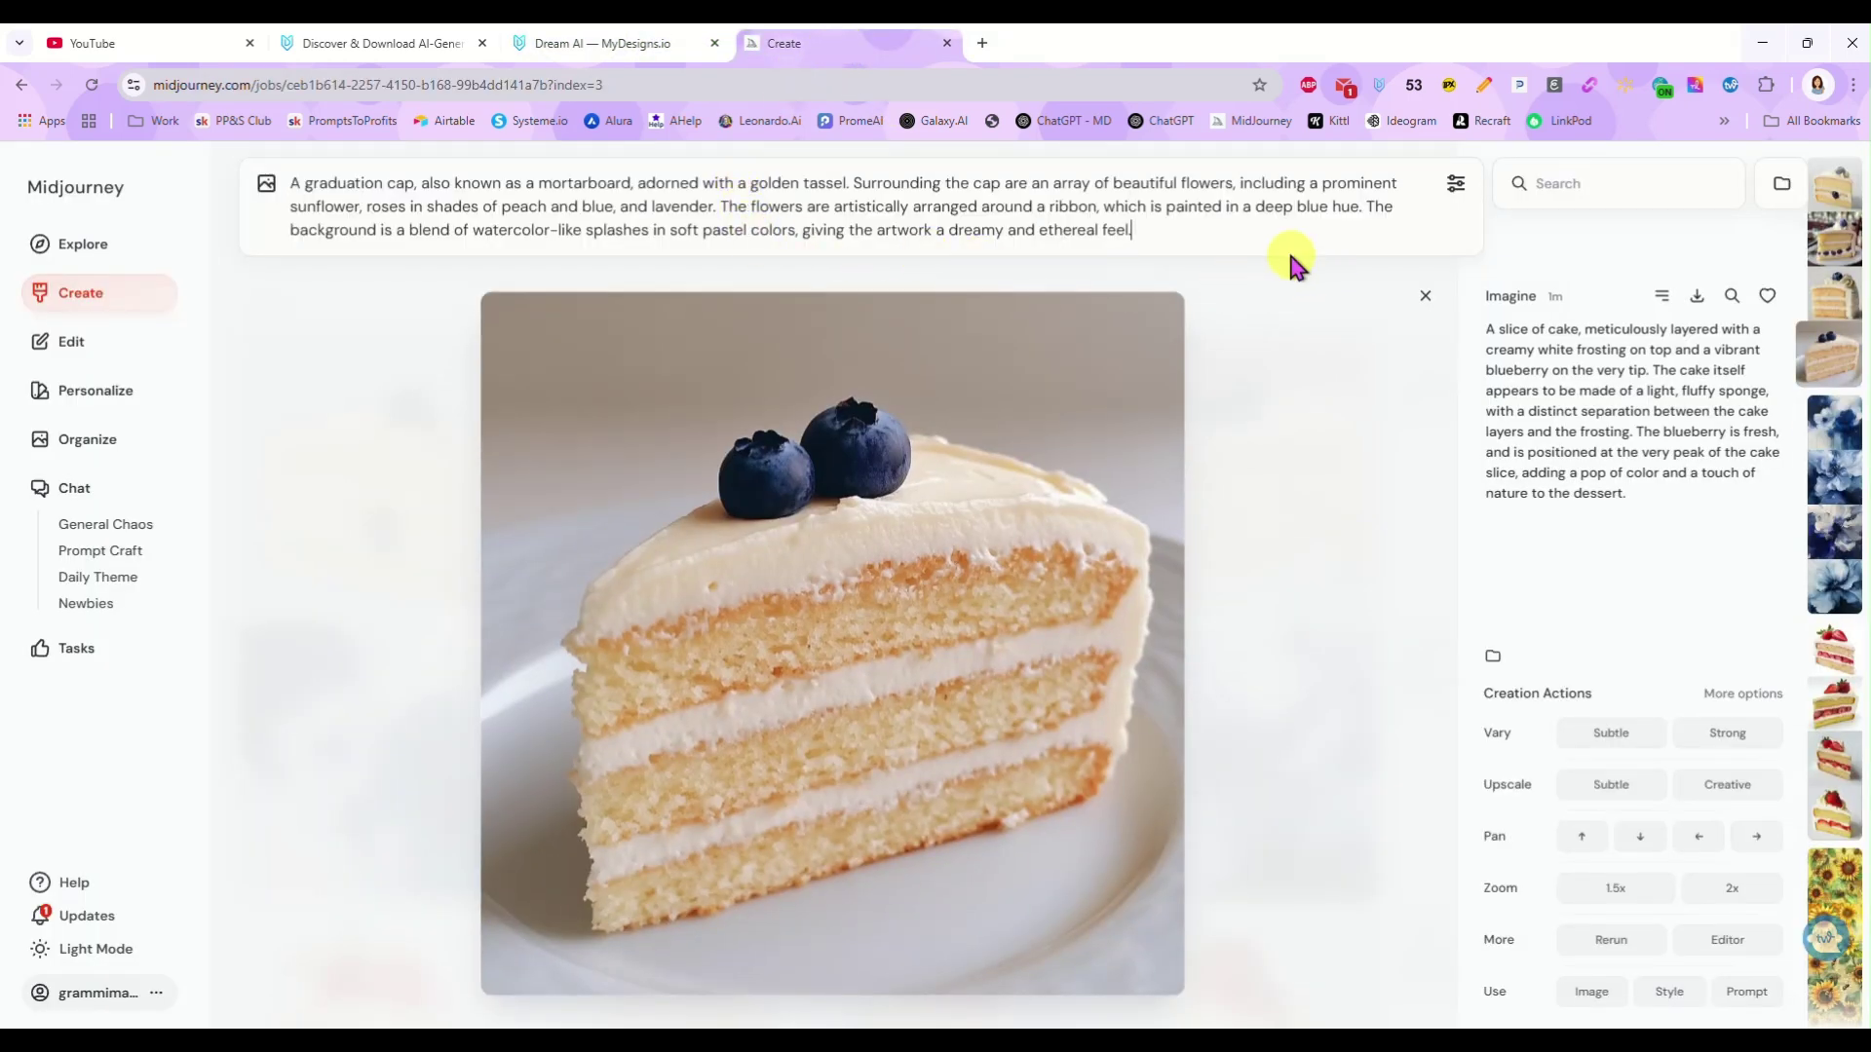
key(Return)
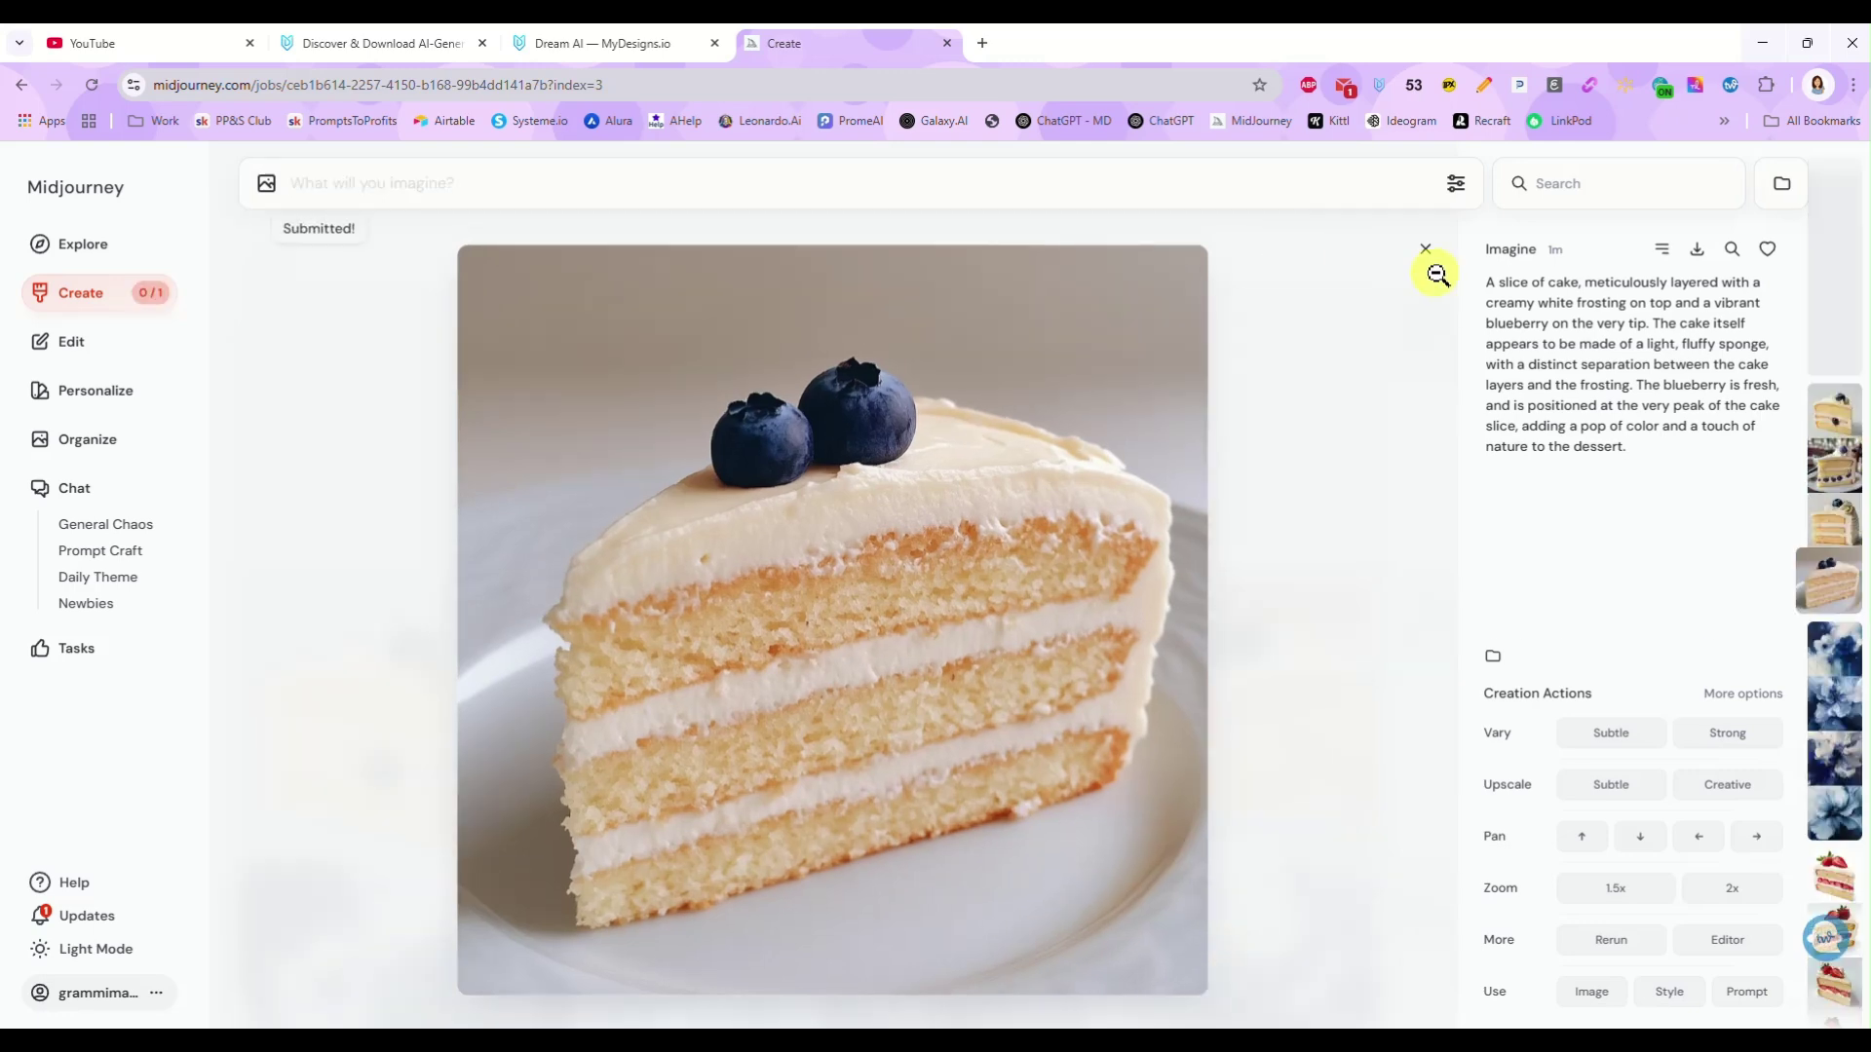
click(1427, 251)
click(589, 43)
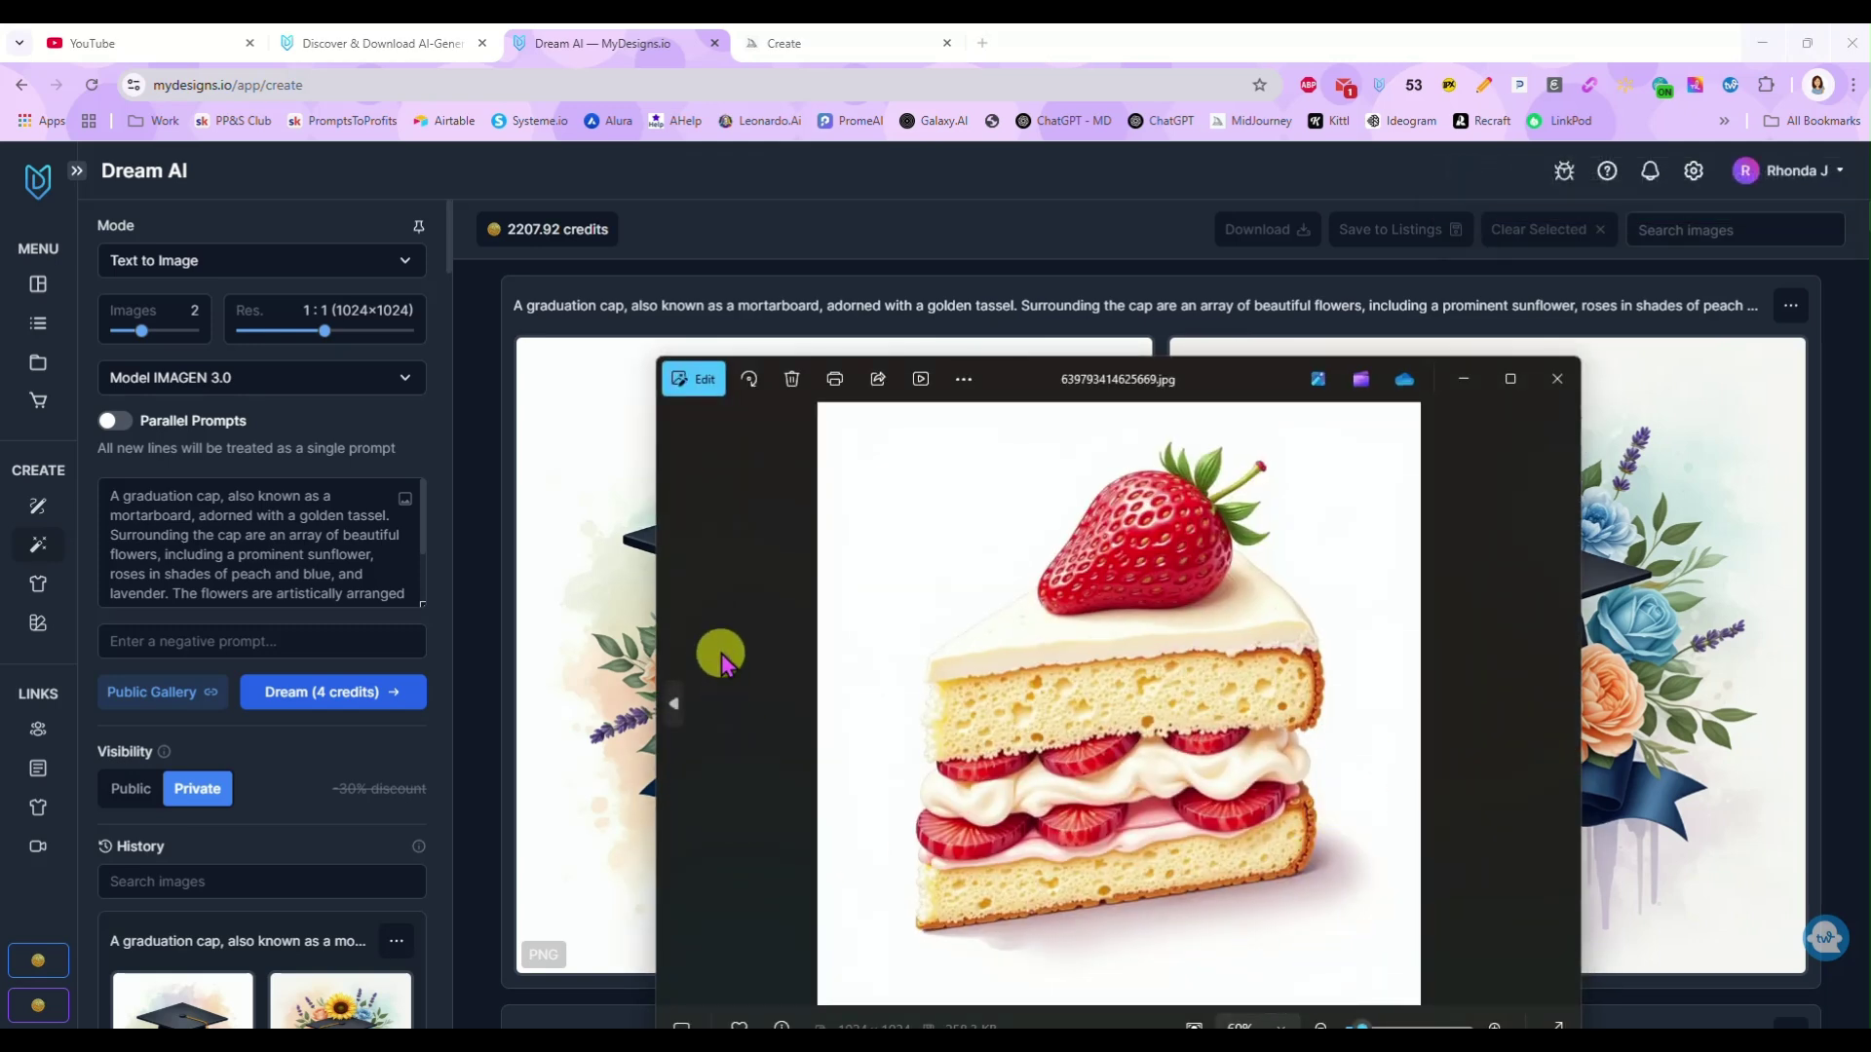
Step: Step back through earlier images in the photo viewer, then close it
click(673, 703)
click(673, 703)
click(673, 704)
click(673, 703)
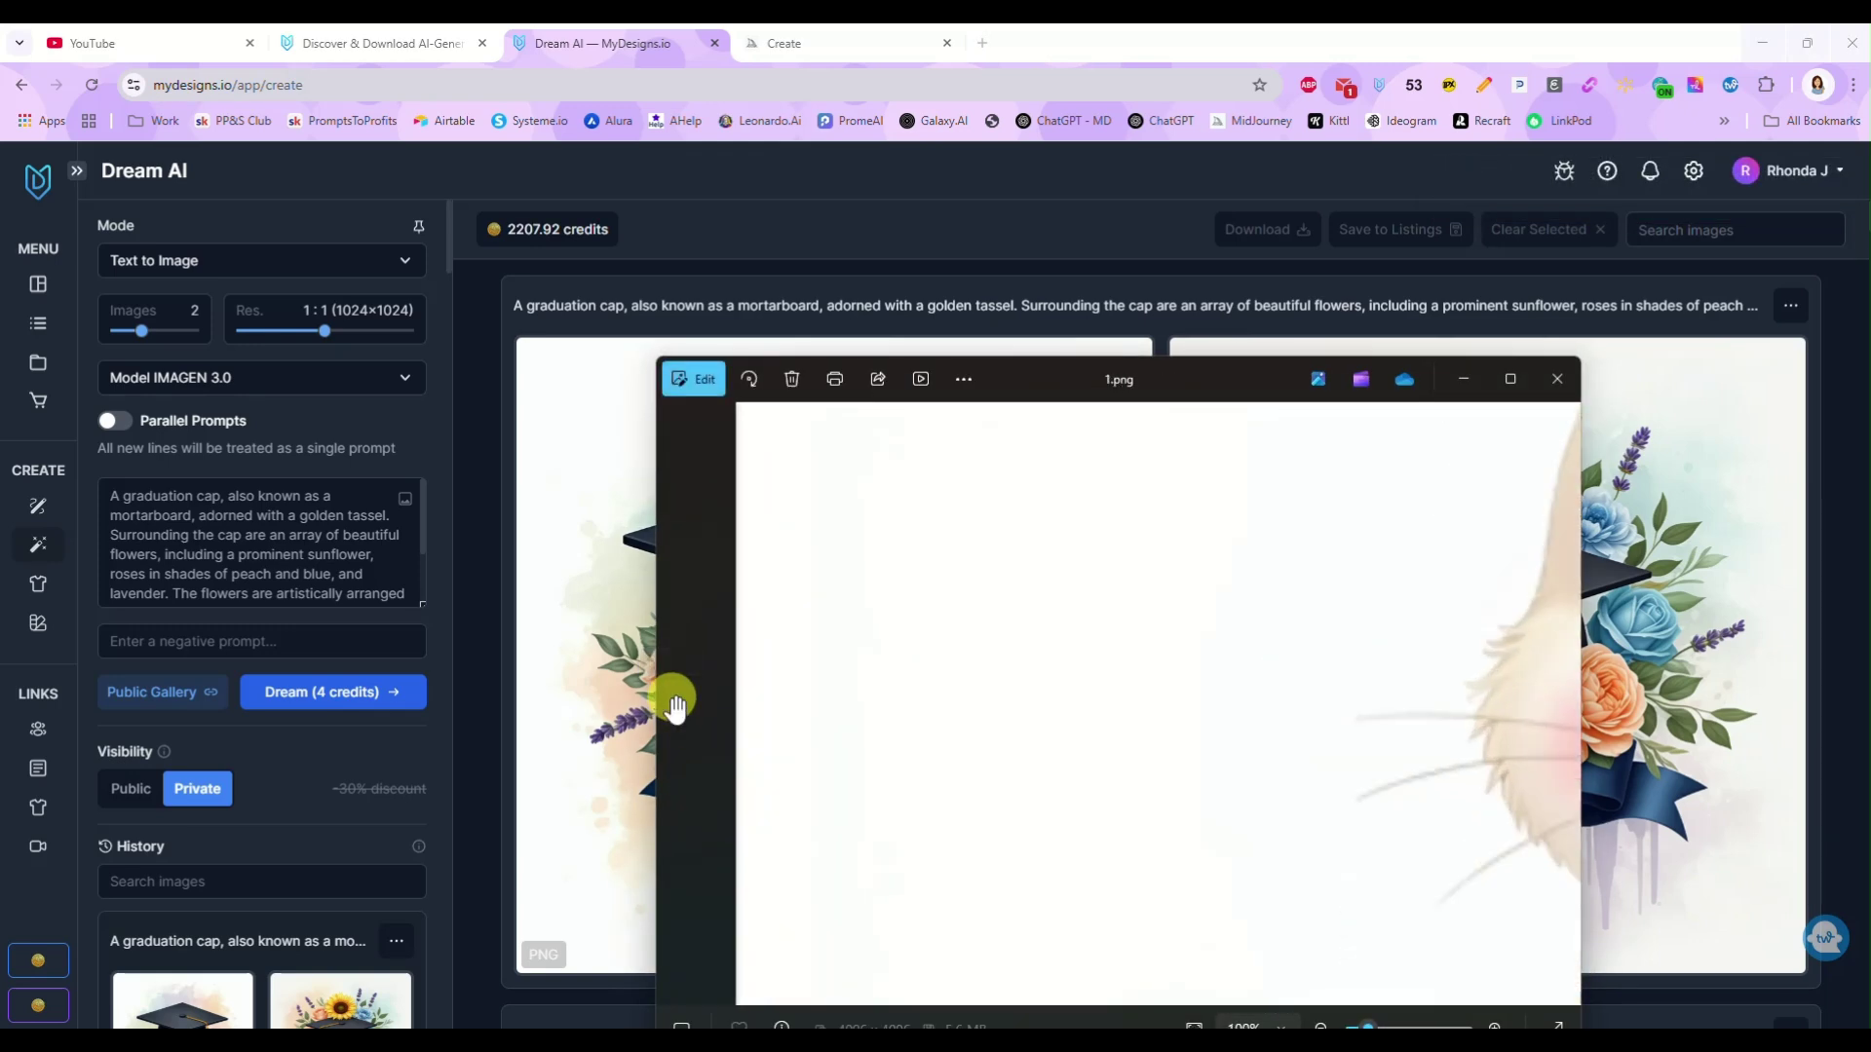
click(1559, 380)
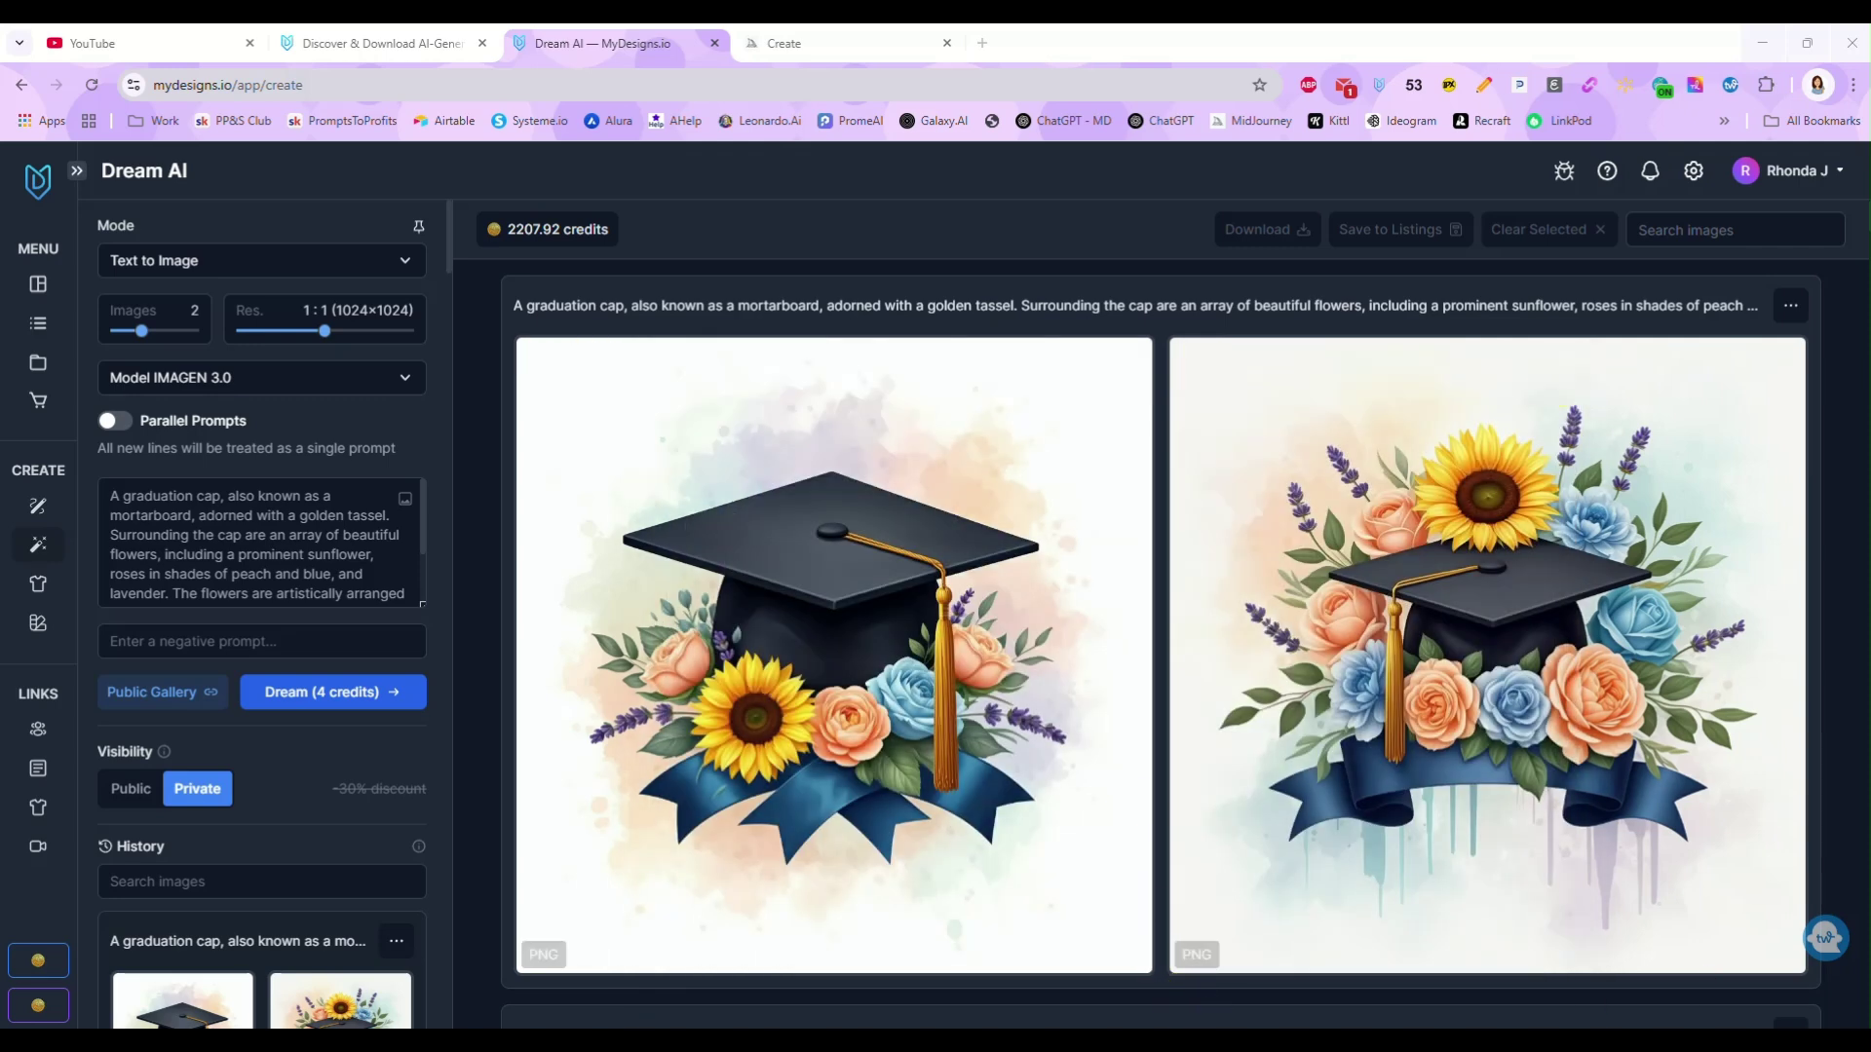
Step: Open the DALL-E graduation-cap original in Photos just once, compare, and return to Dream AI
key(alt+Tab)
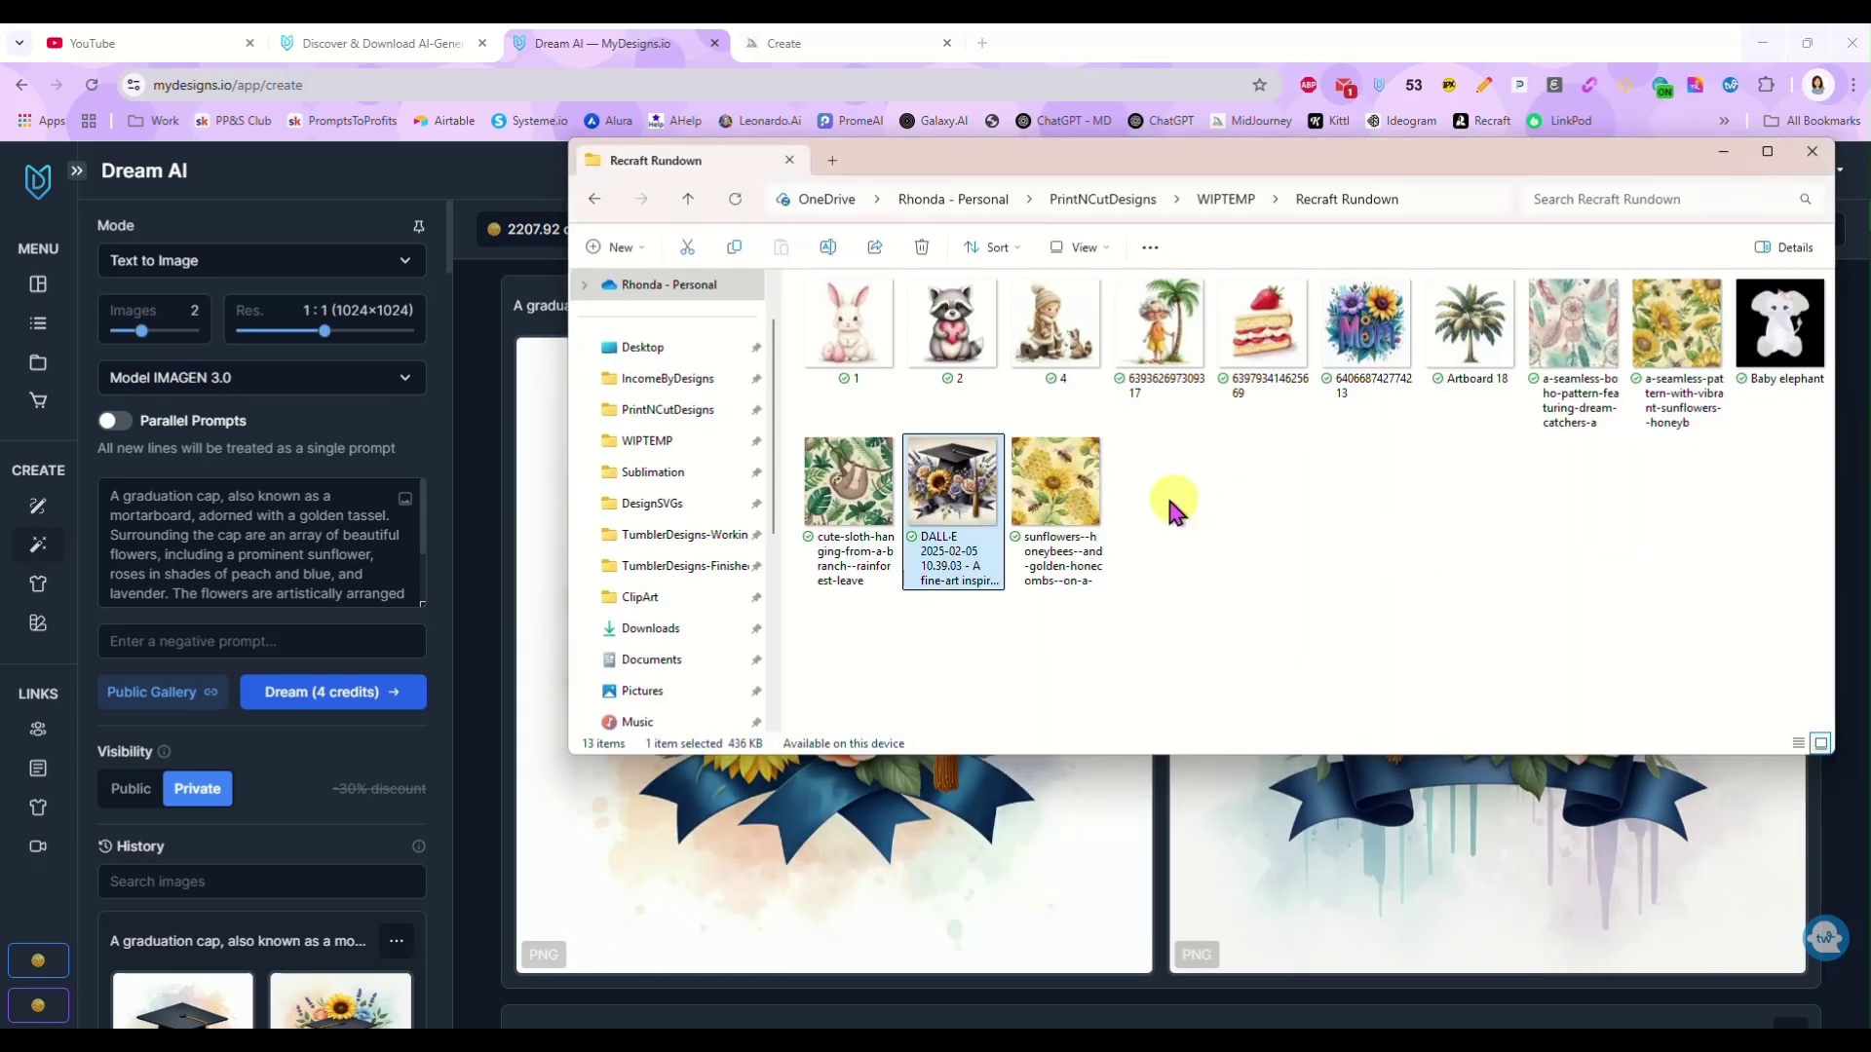
double_click(943, 509)
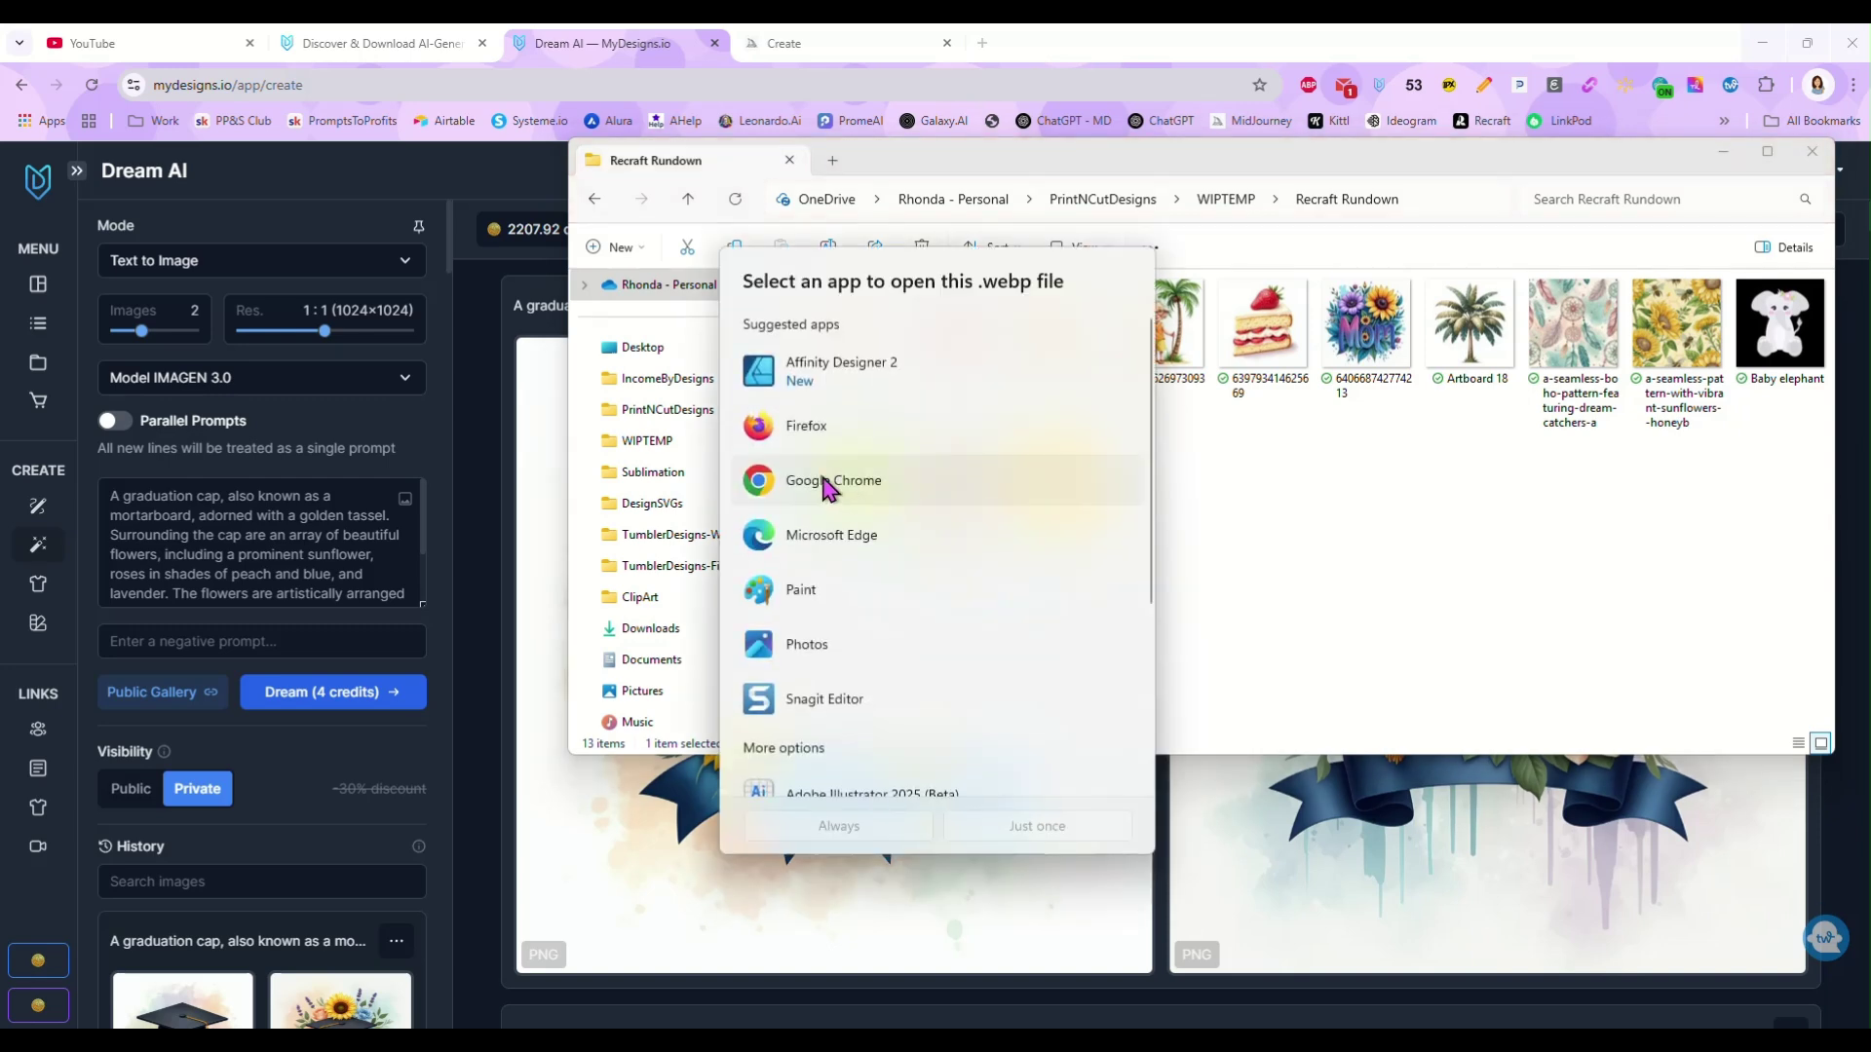
click(833, 647)
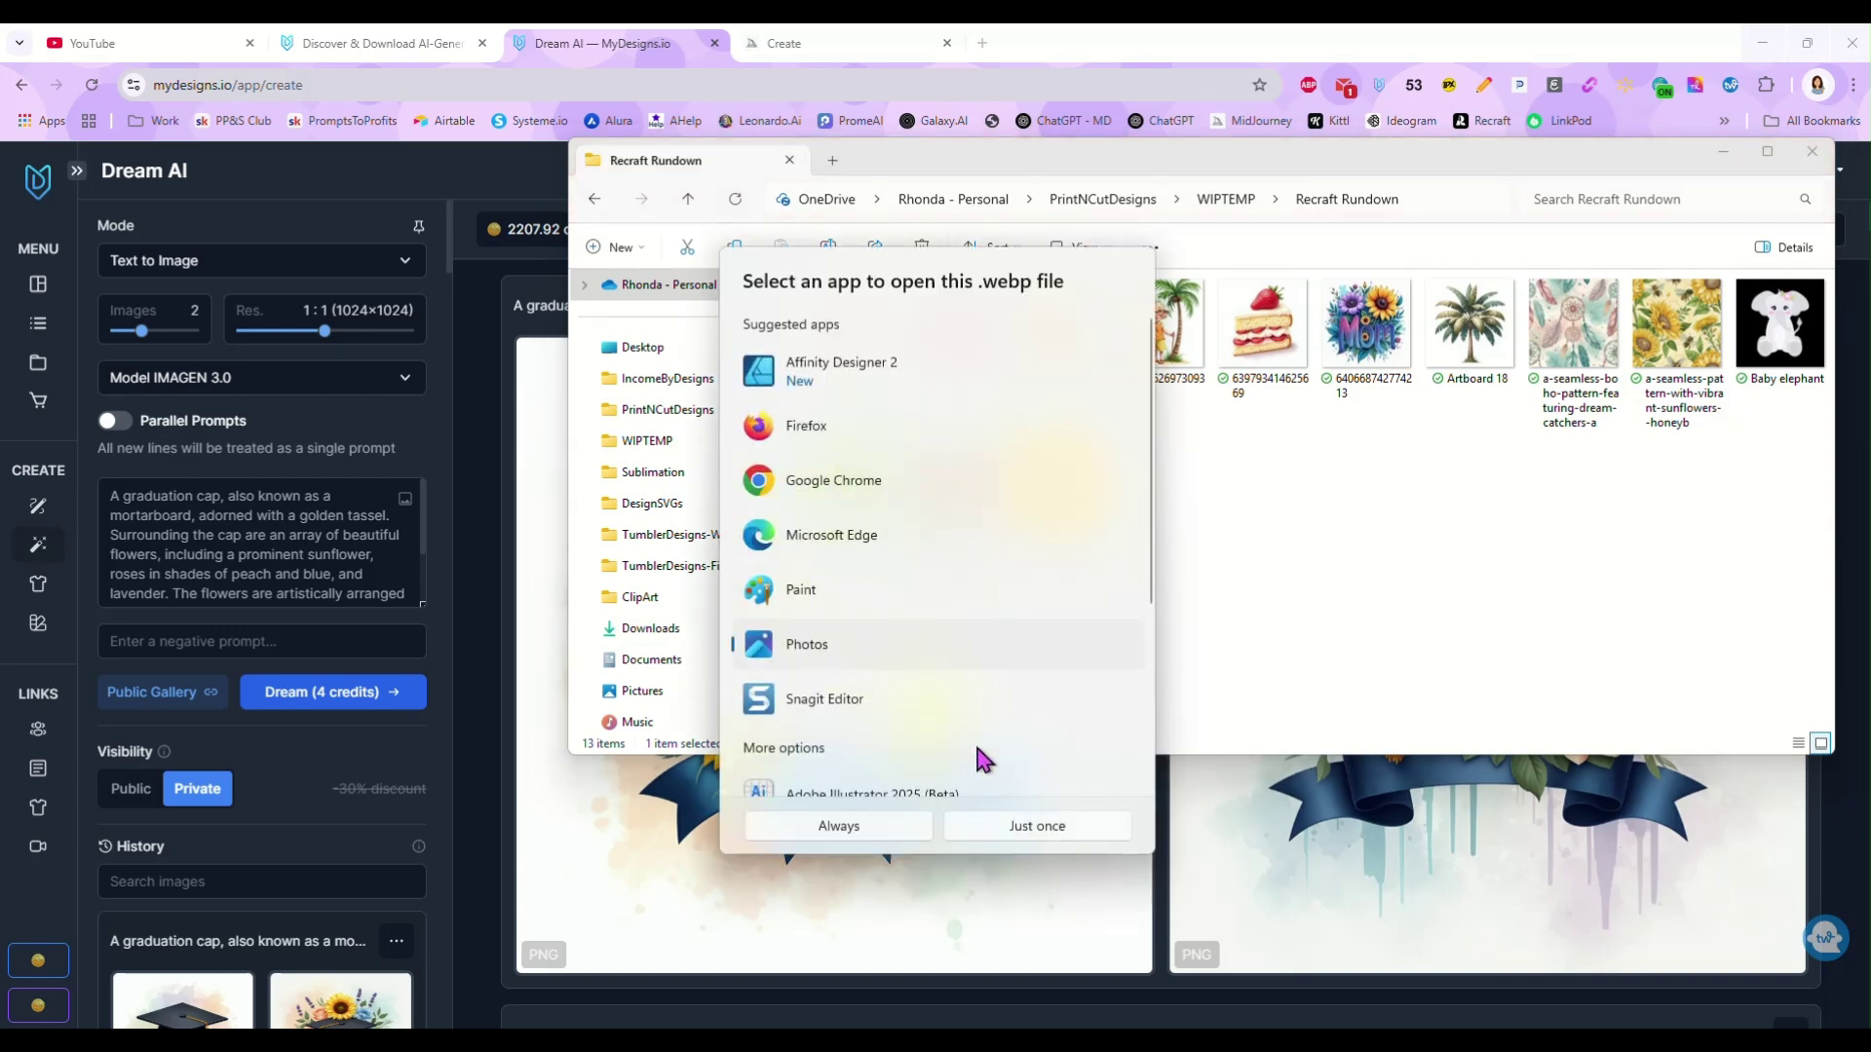
click(1036, 828)
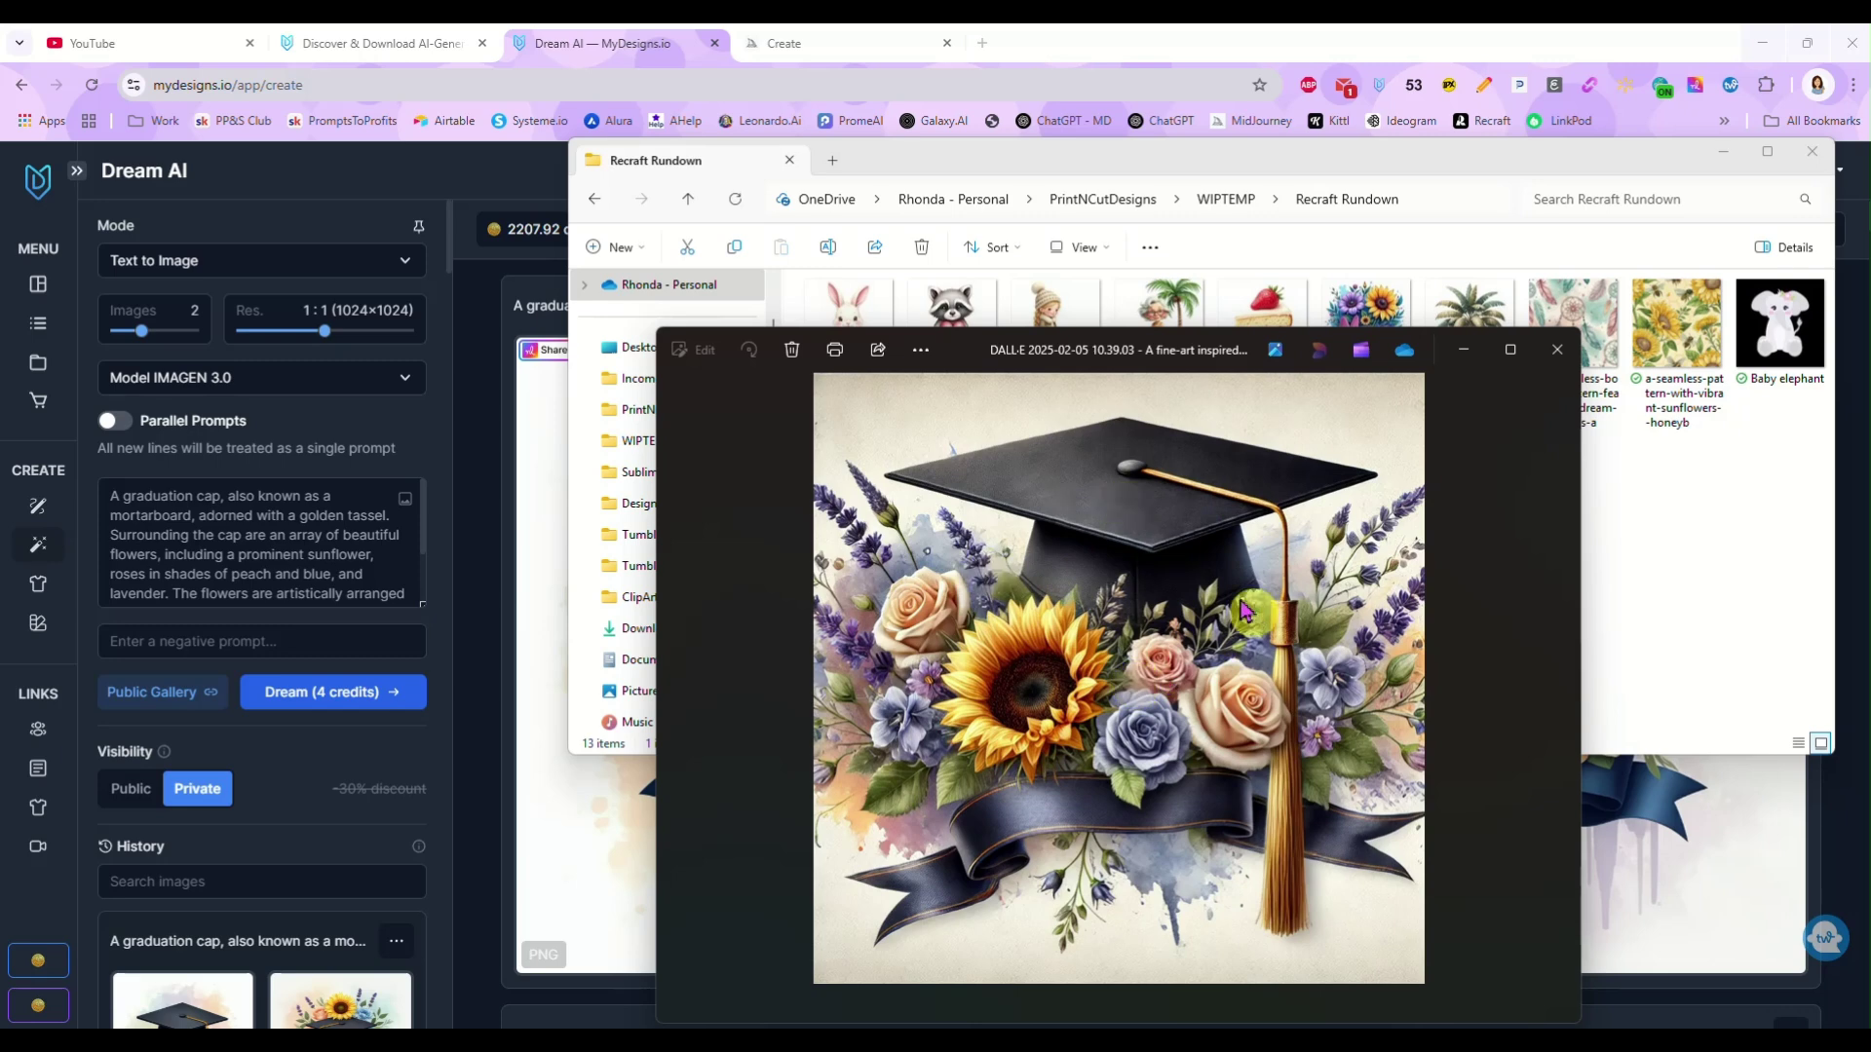
key(alt+F4)
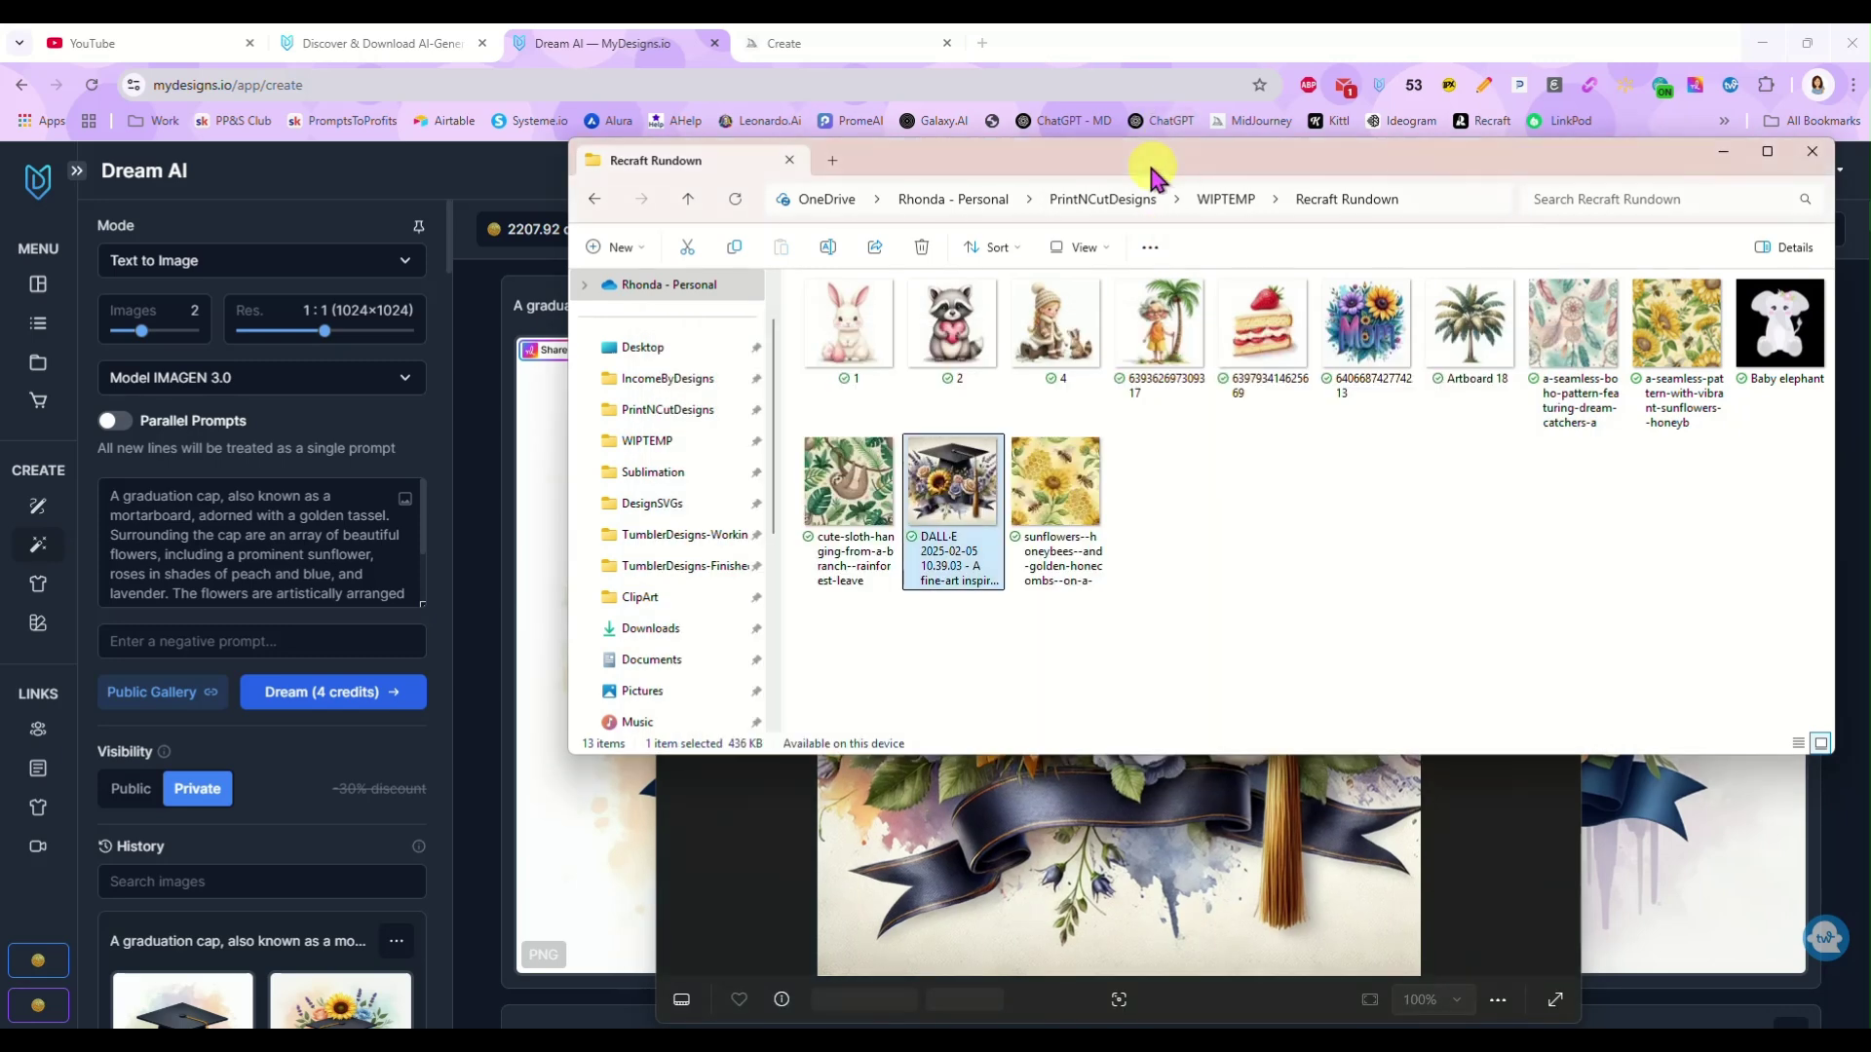
click(487, 301)
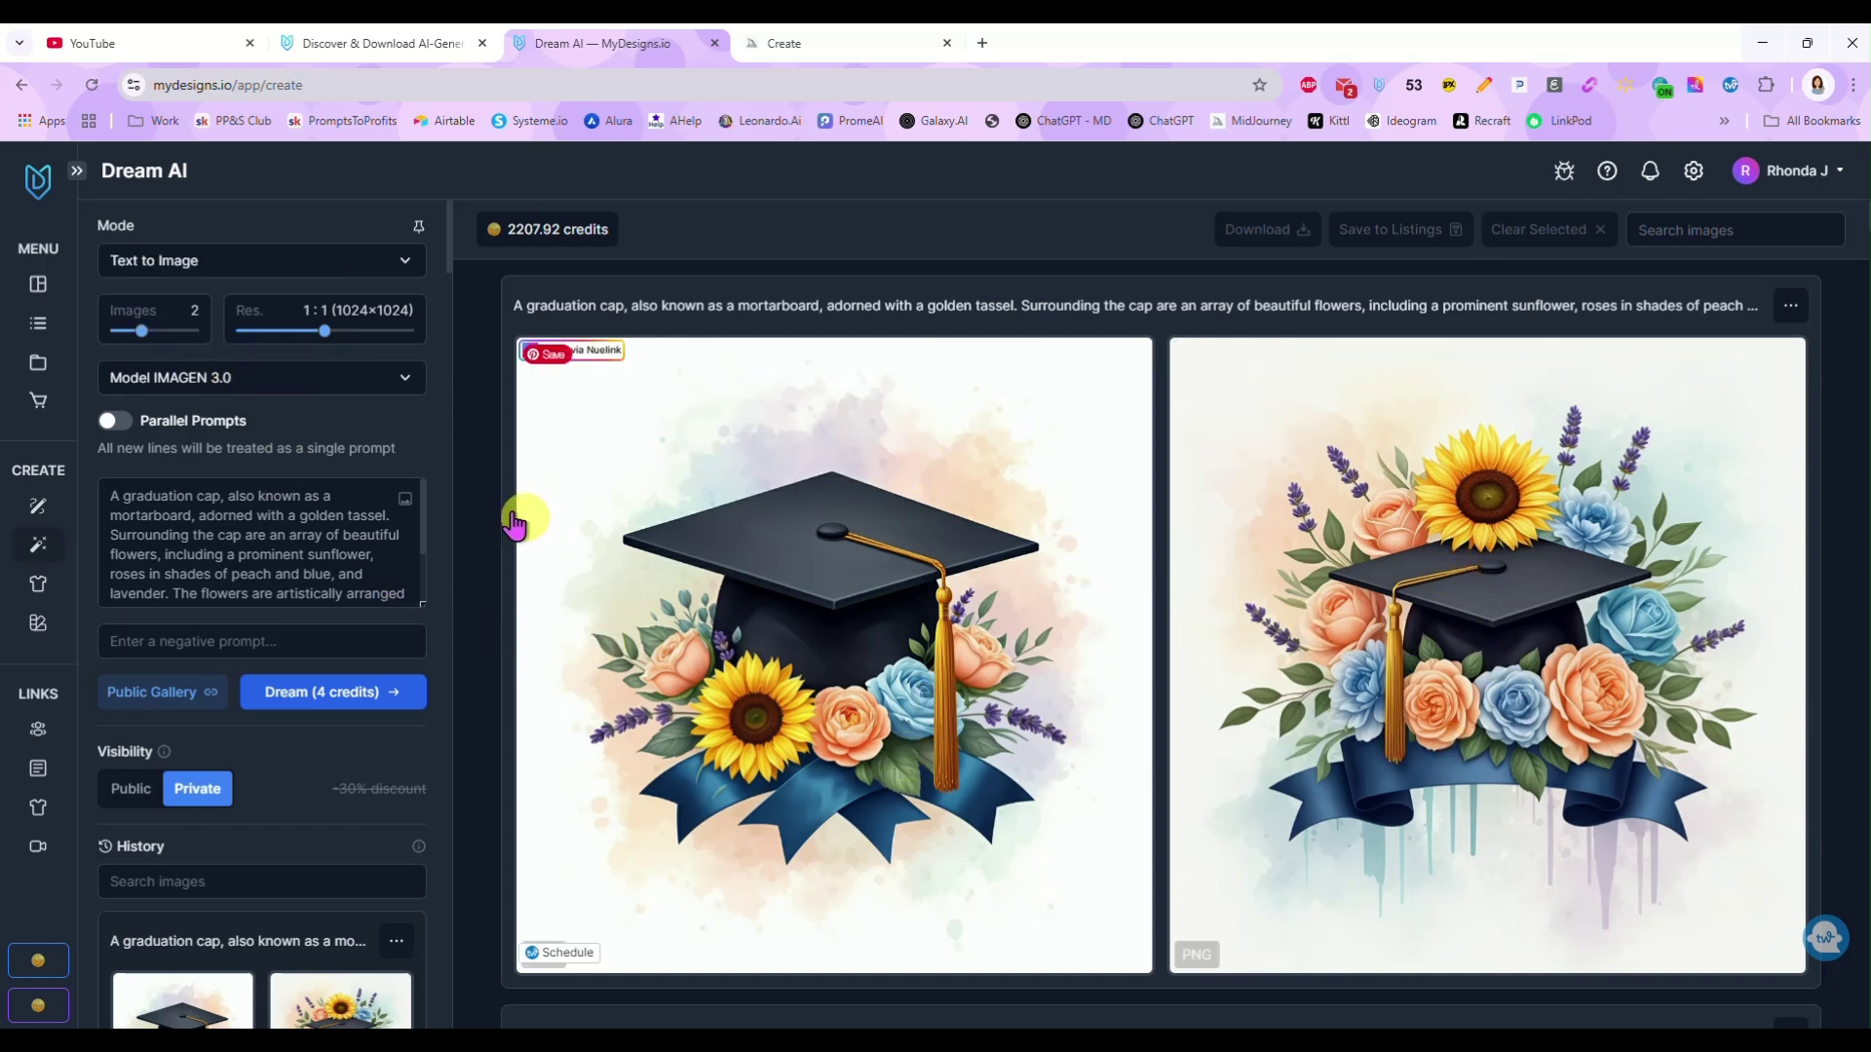
Step: Re-dream the graduation-cap prompt with FLUX1.1 [pro] for 6 credits, then show the public gallery
click(370, 378)
scroll(293, 565, up, 3)
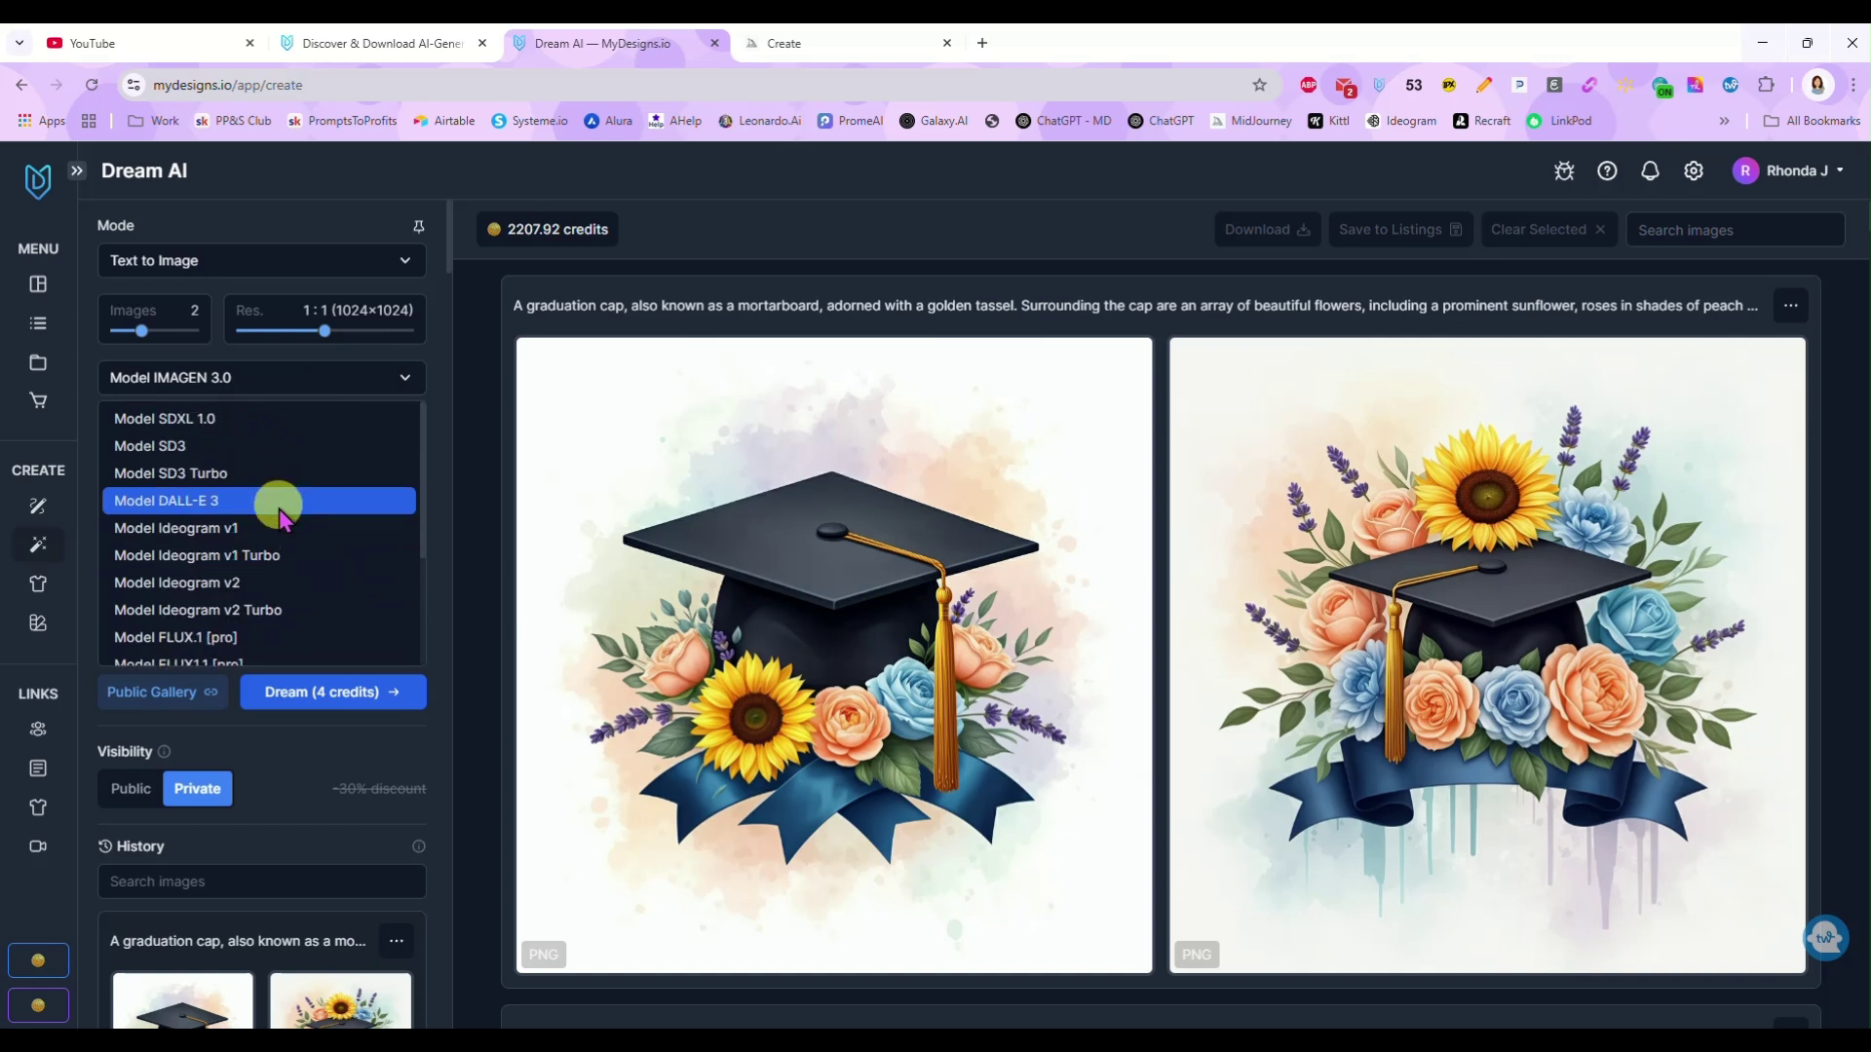
scroll(292, 565, down, 1)
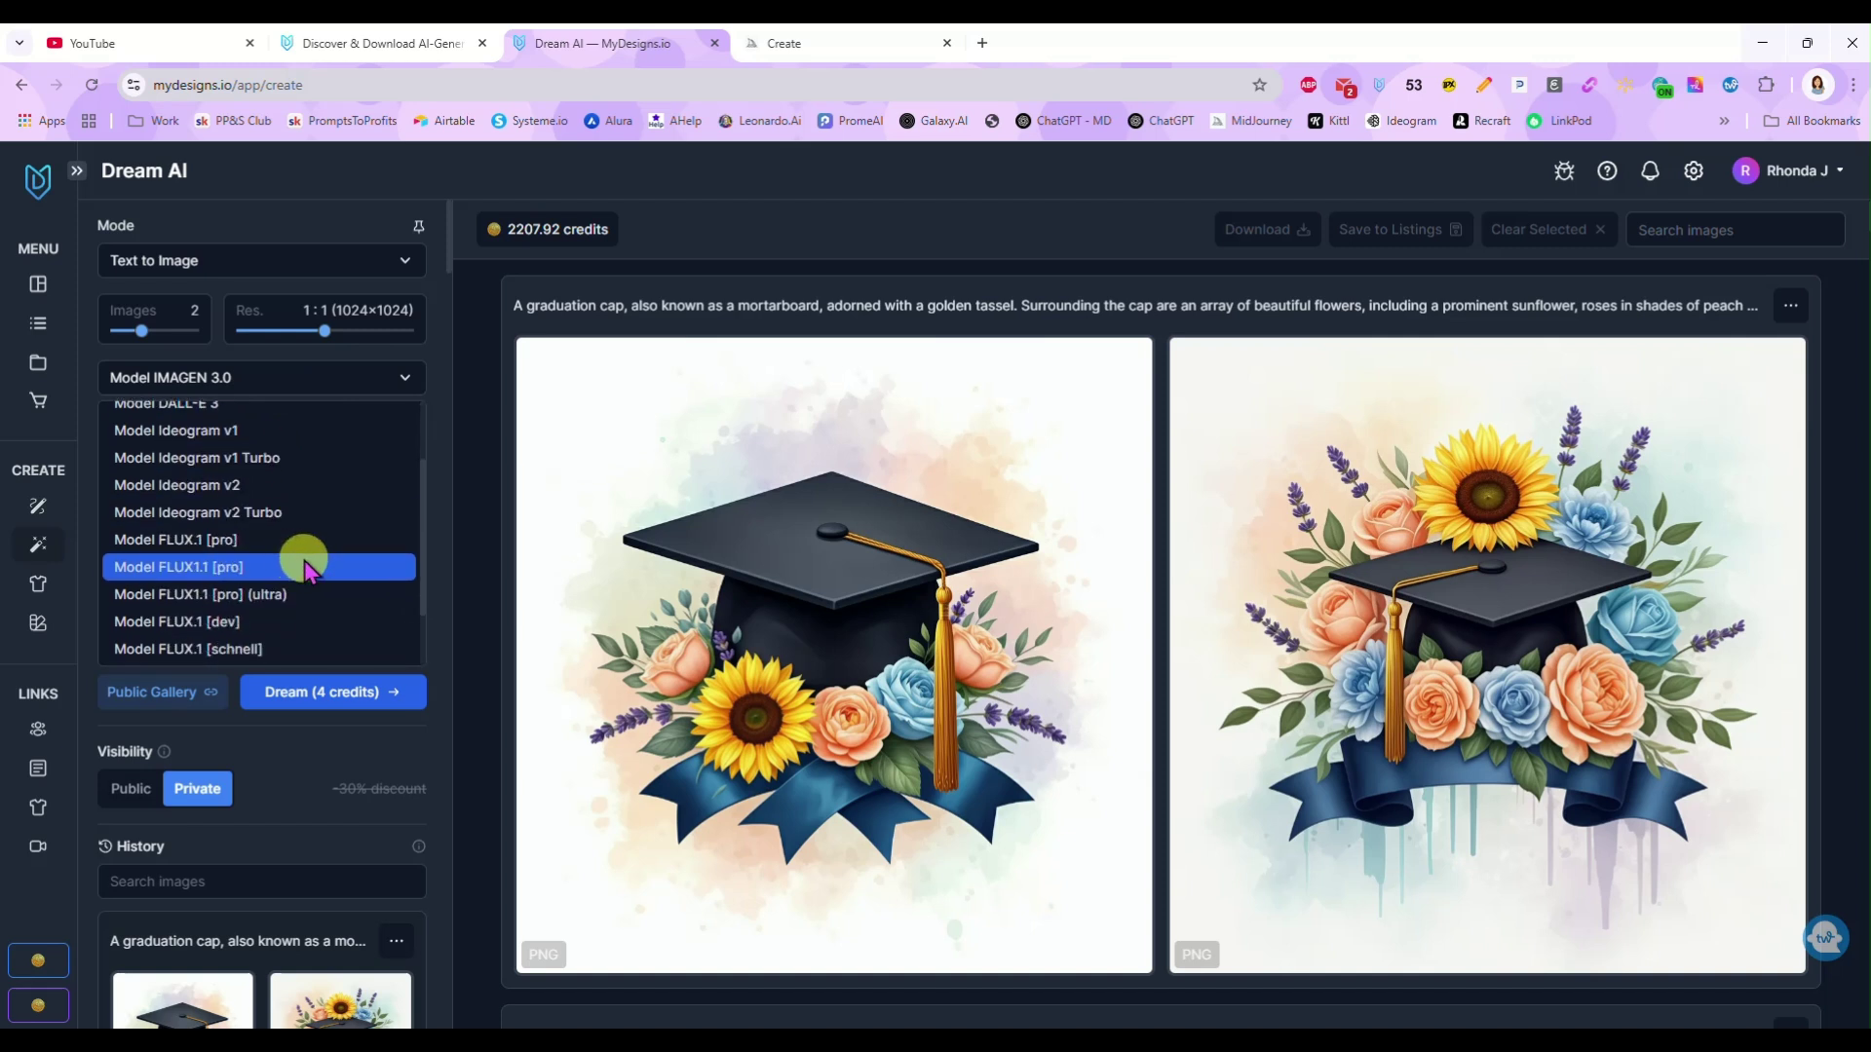
click(318, 575)
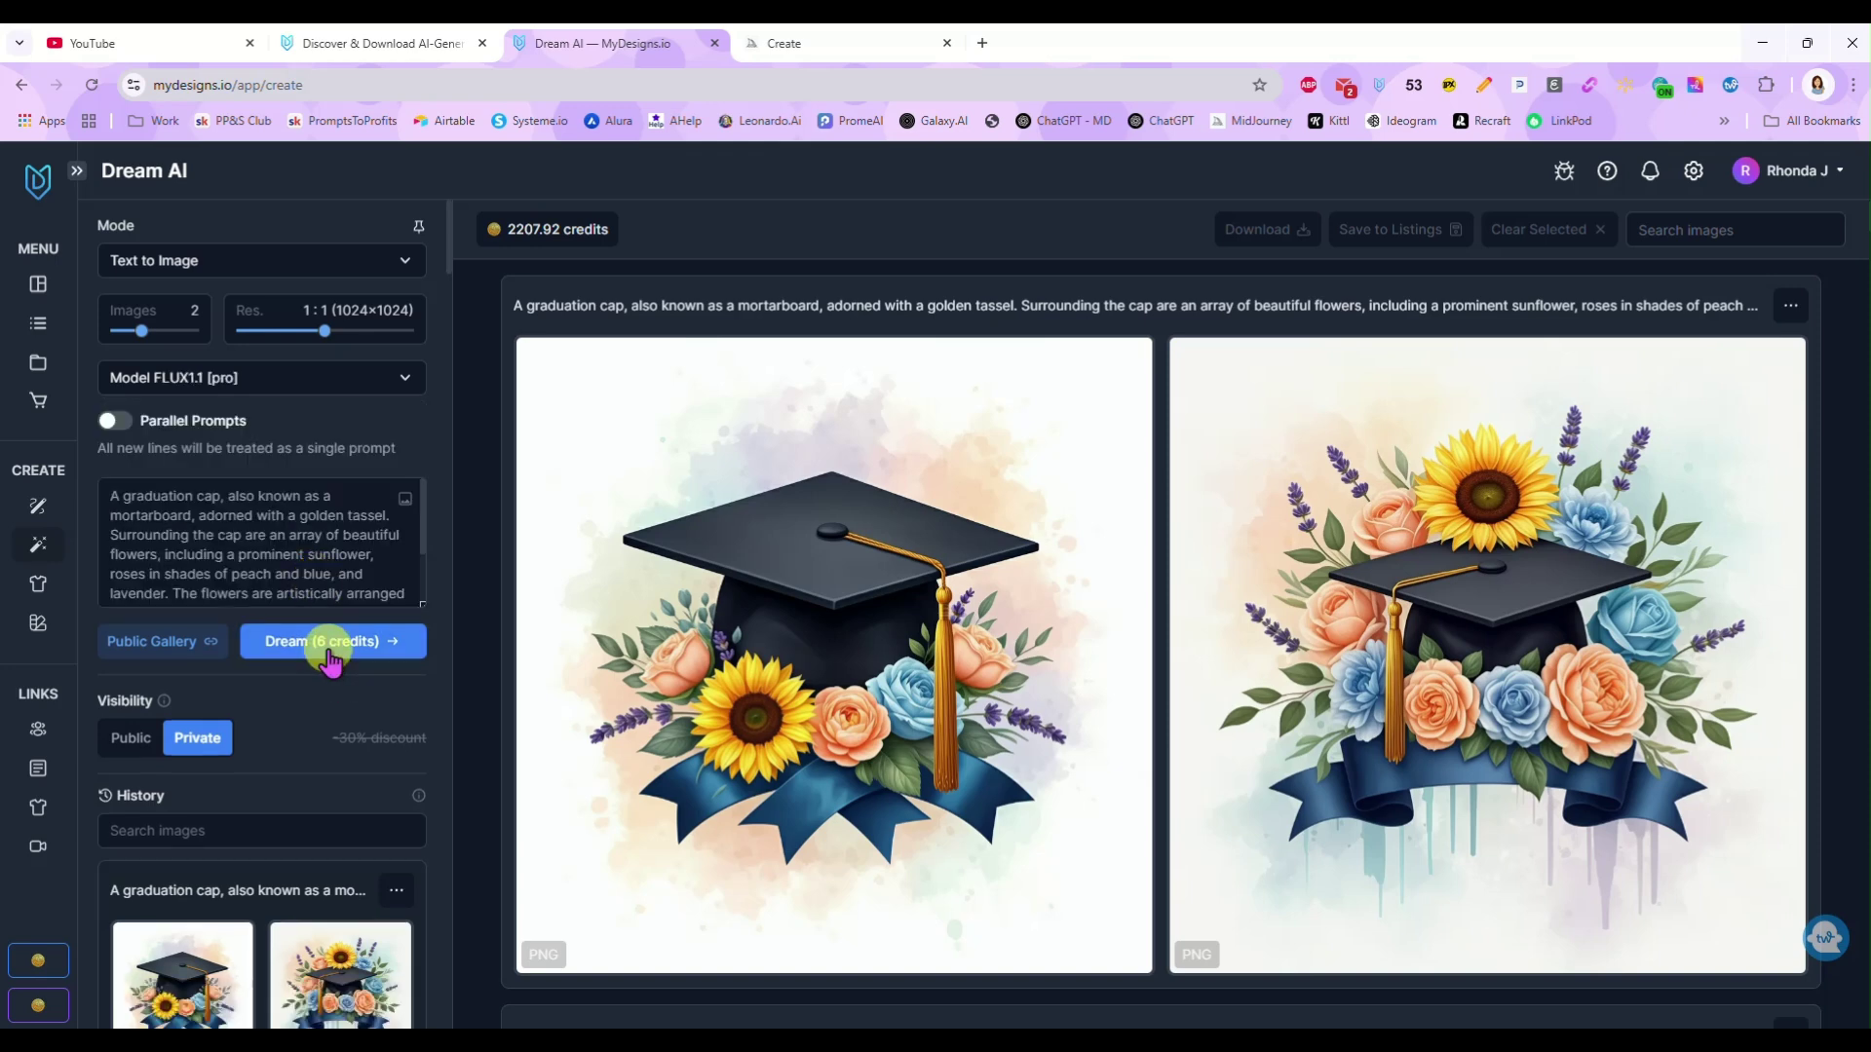
click(327, 640)
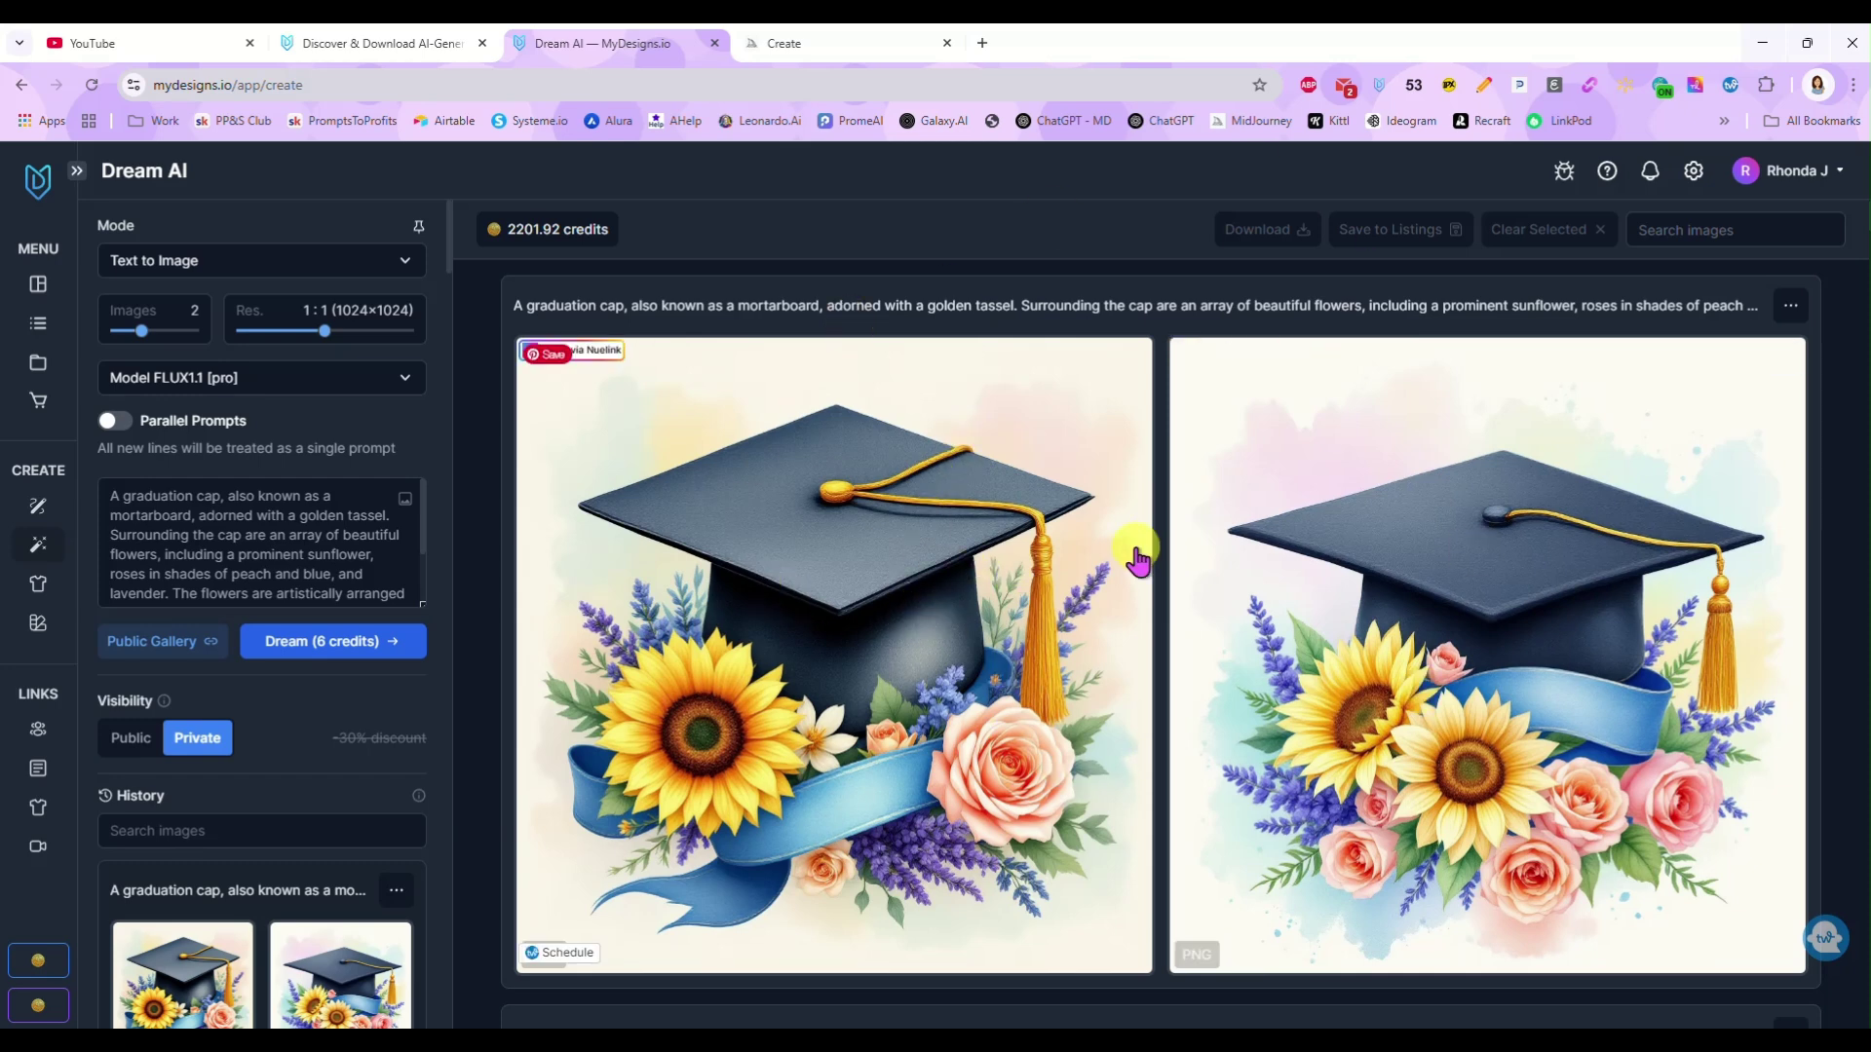
click(394, 45)
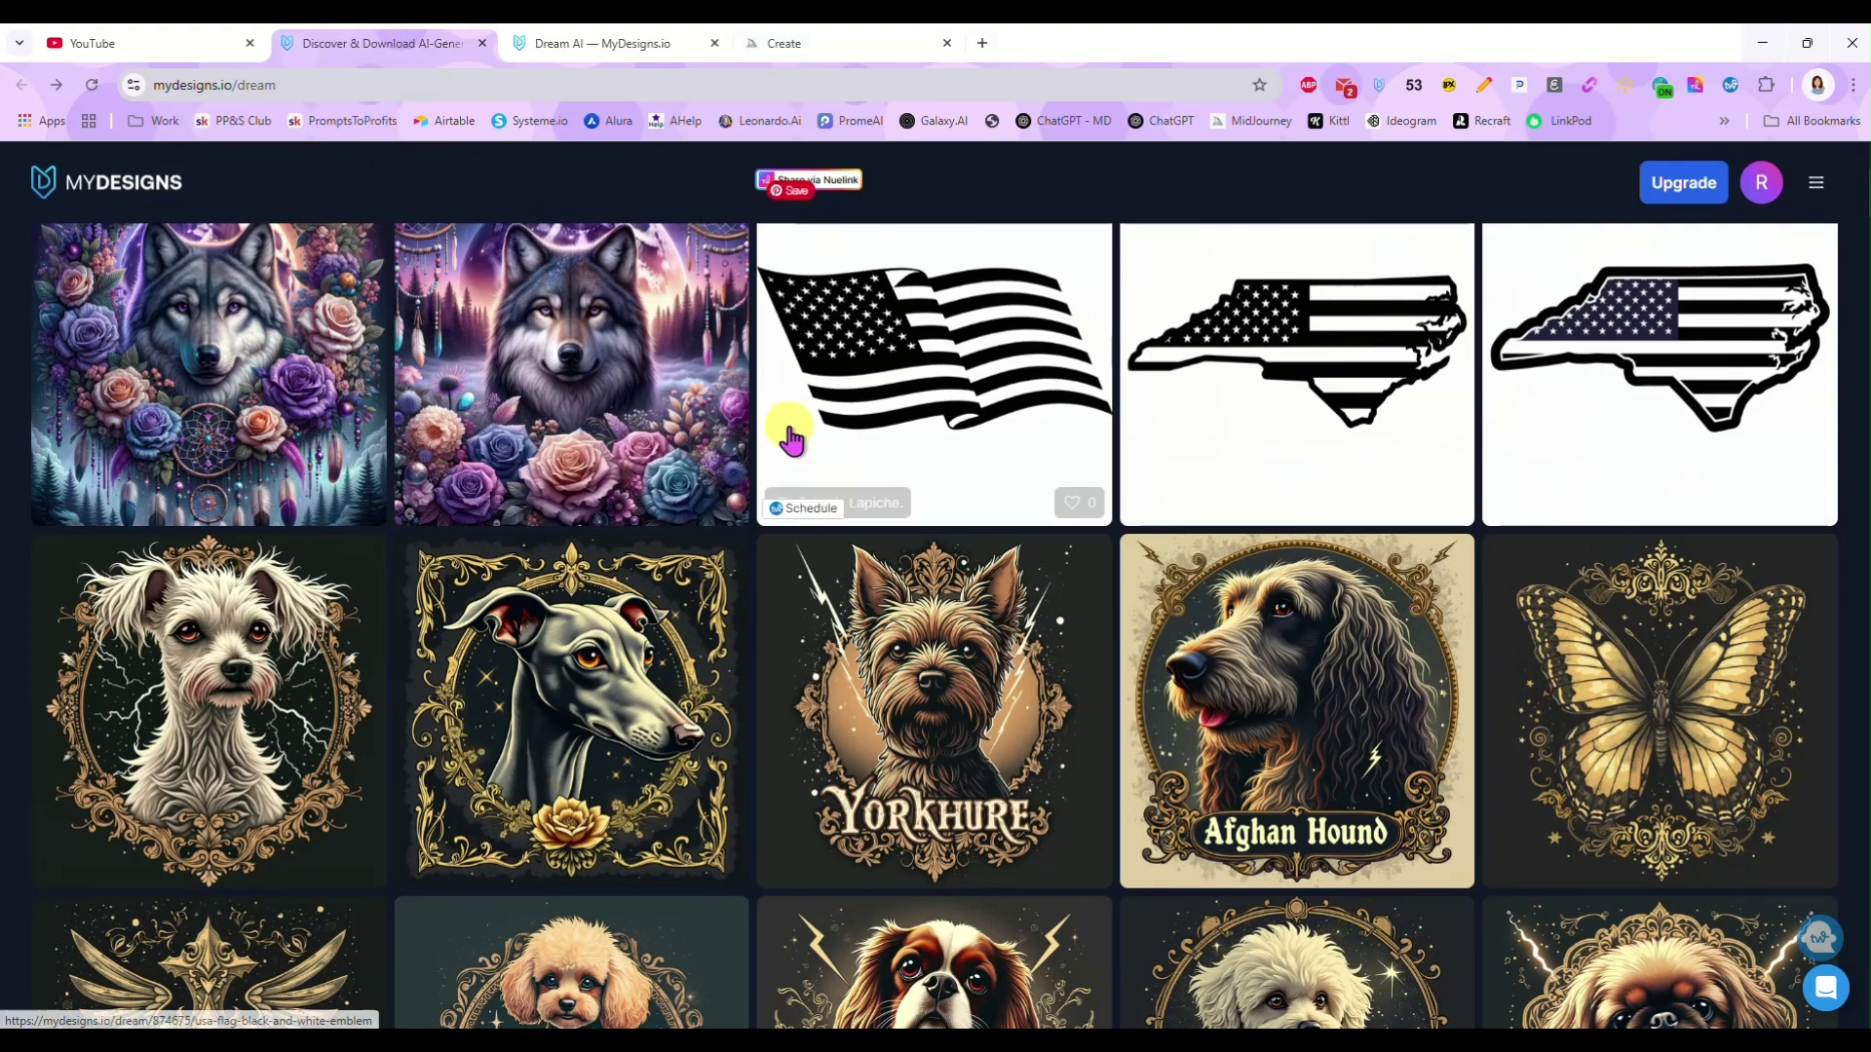
Step: Scroll the gallery grid past the dog and neon designs to the pink-and-black marble flower card
scroll(779, 429, down, 7)
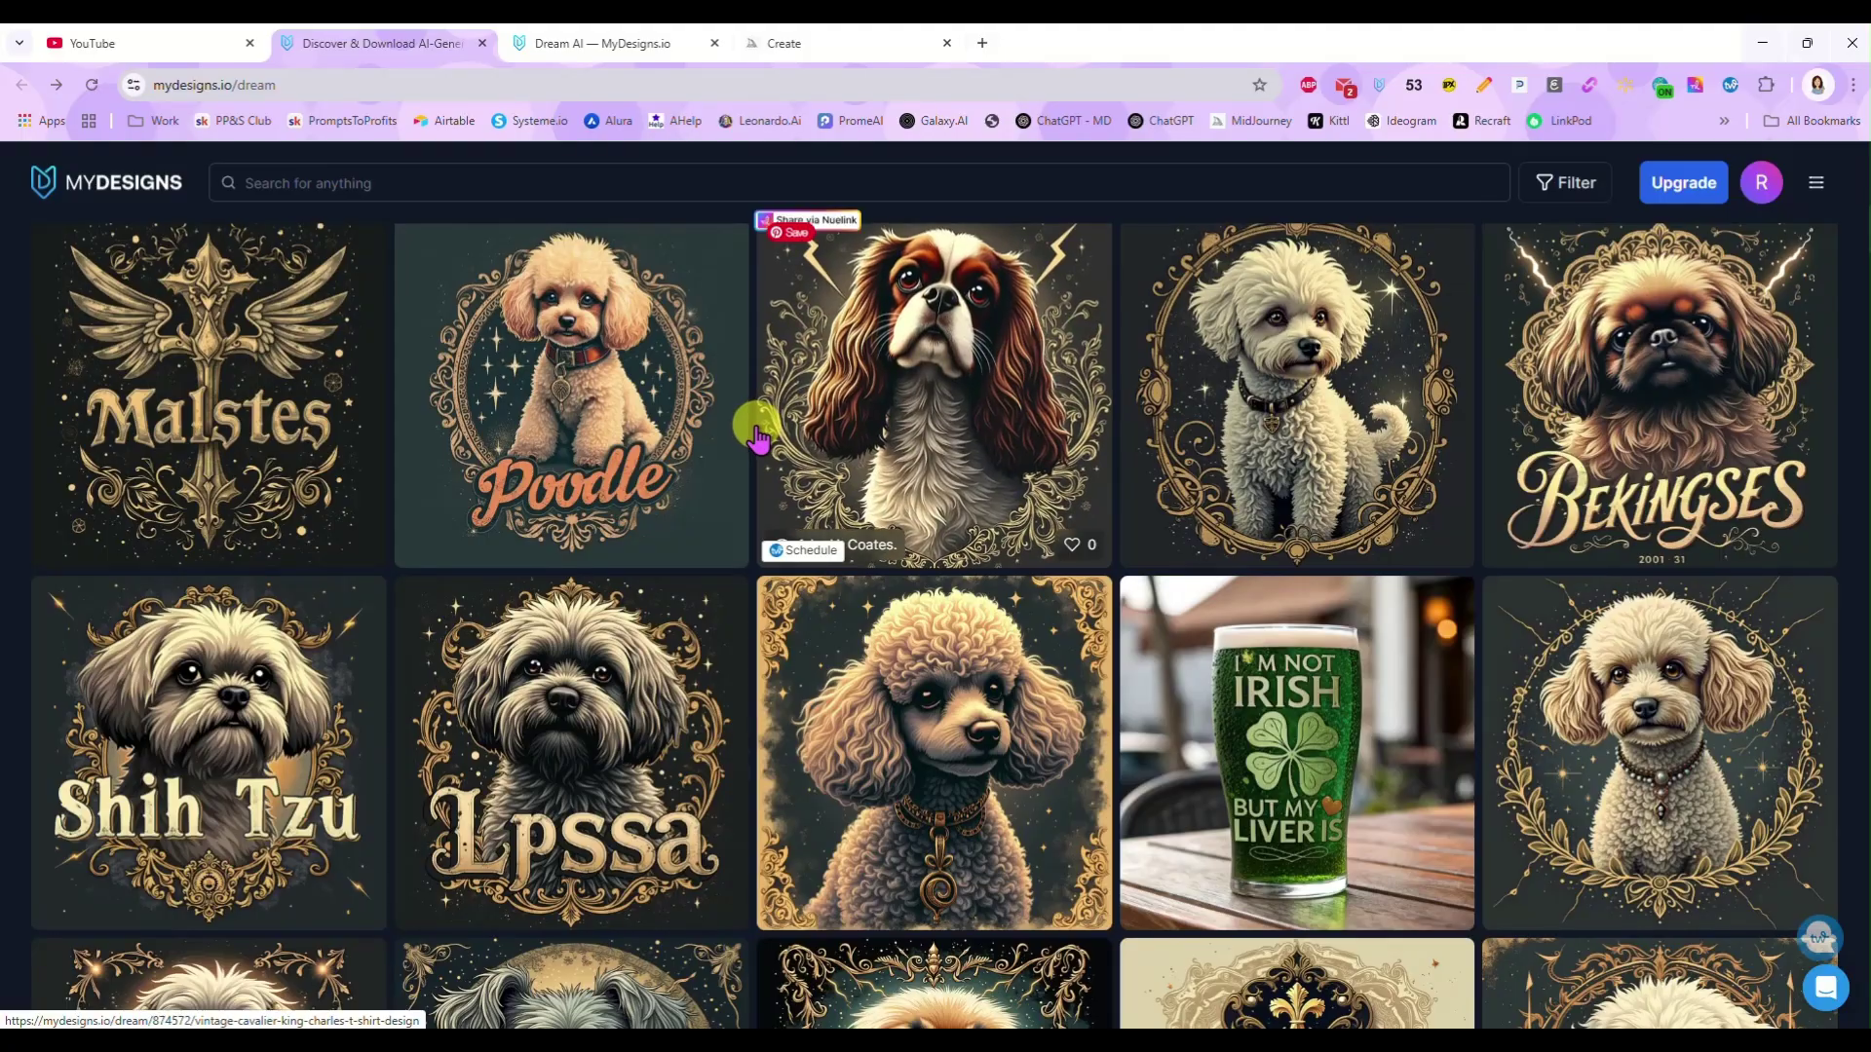
scroll(761, 438, down, 4)
scroll(760, 436, up, 8)
scroll(755, 429, up, 7)
scroll(682, 586, down, 1)
scroll(699, 583, down, 9)
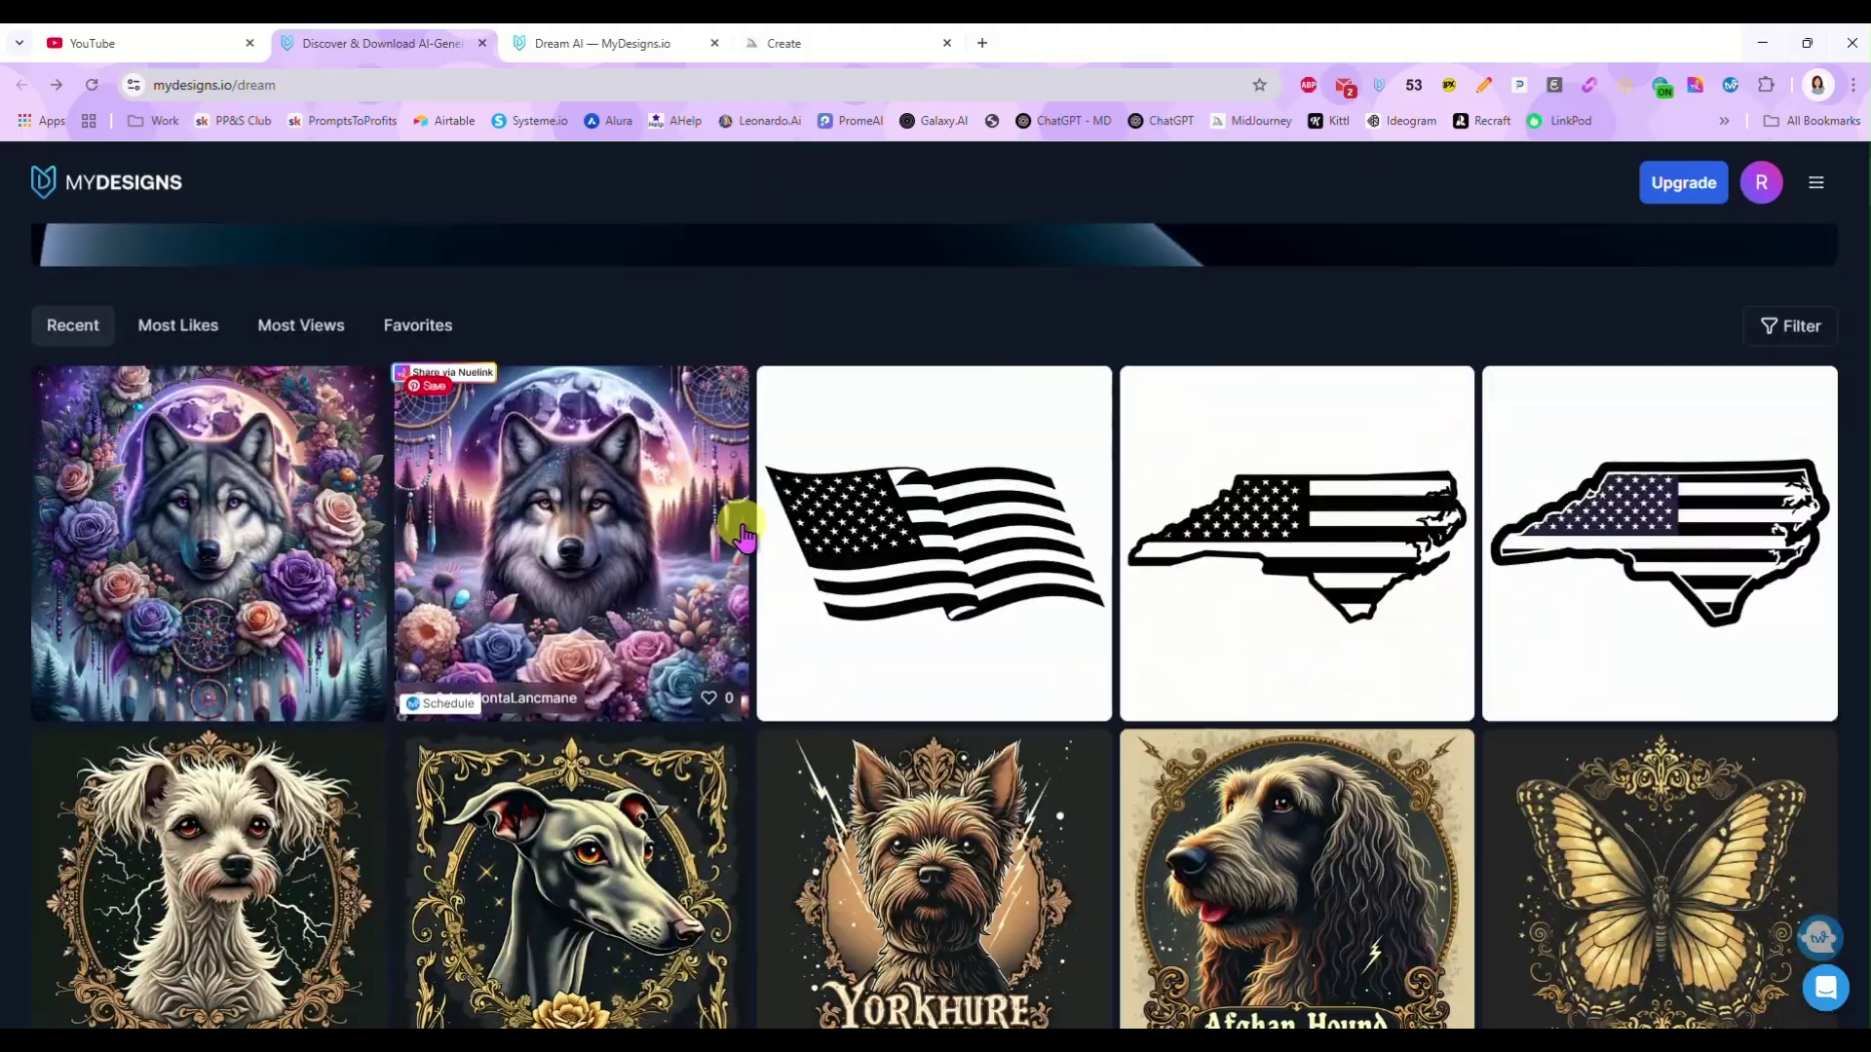
scroll(745, 534, down, 8)
scroll(750, 526, down, 8)
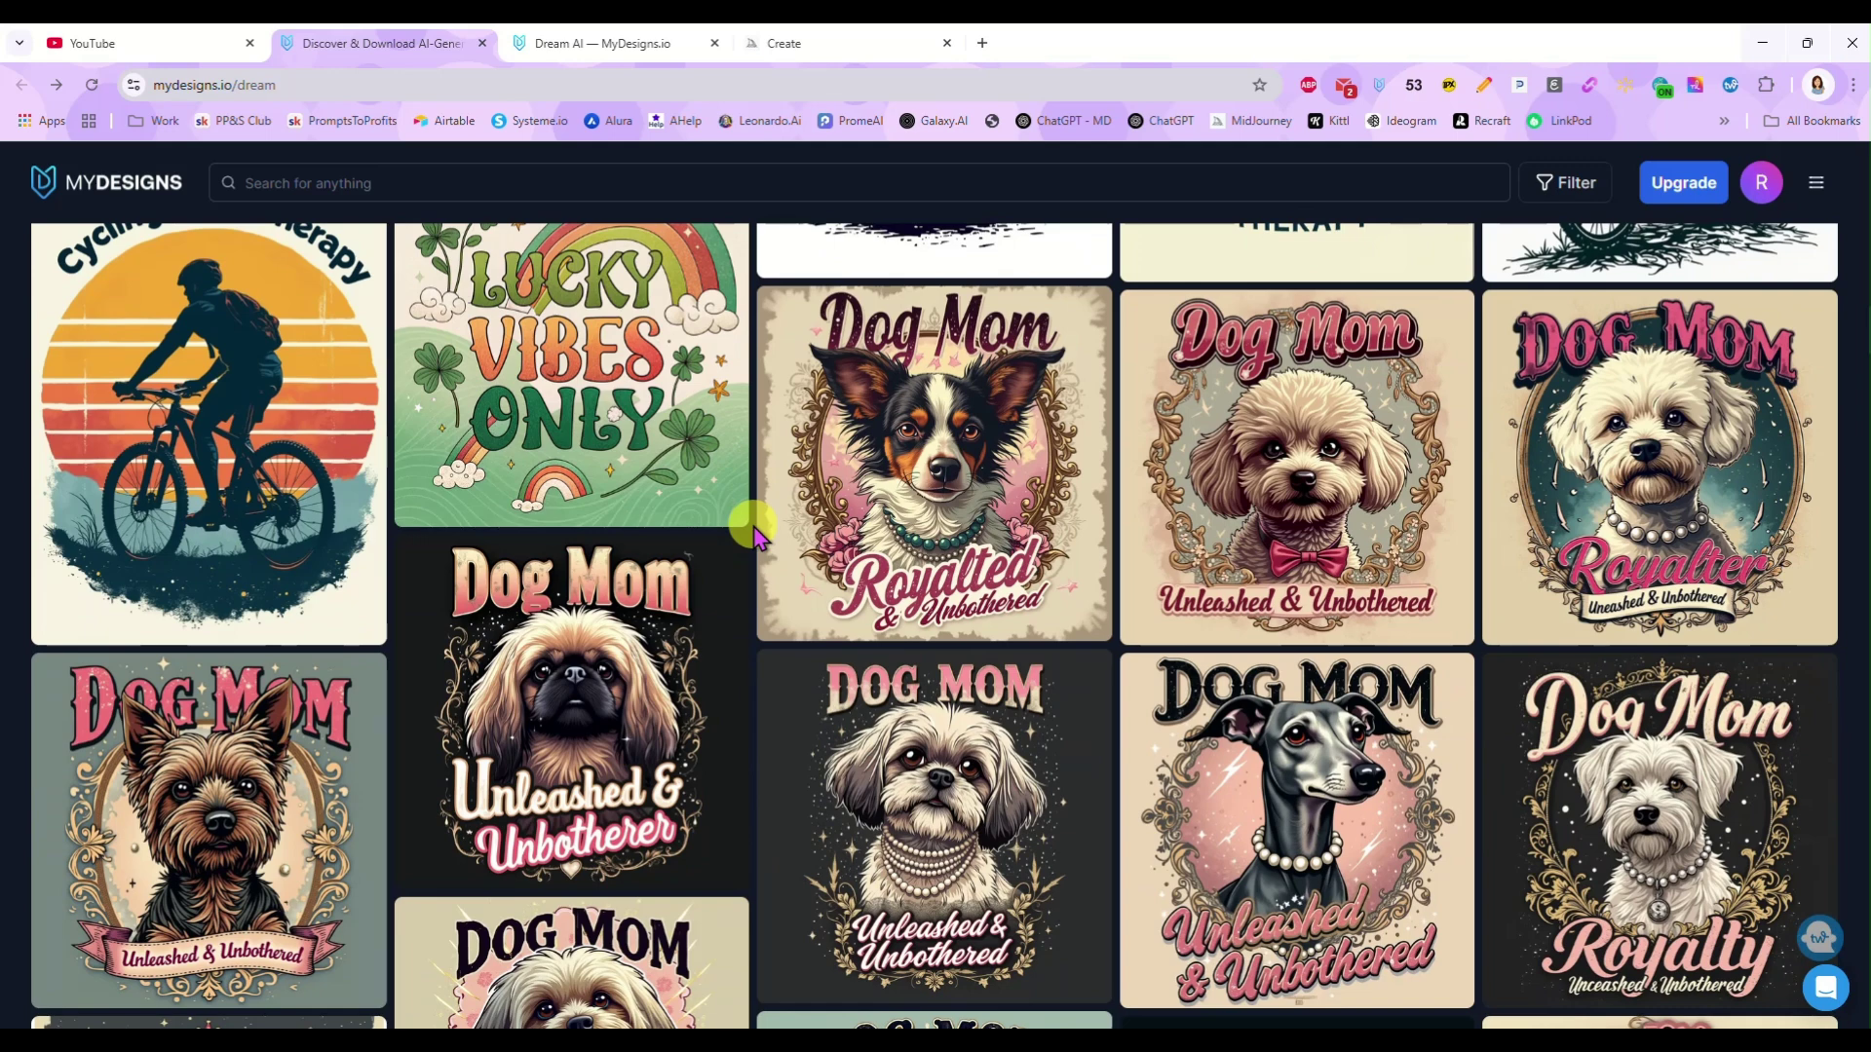
scroll(755, 531, down, 2)
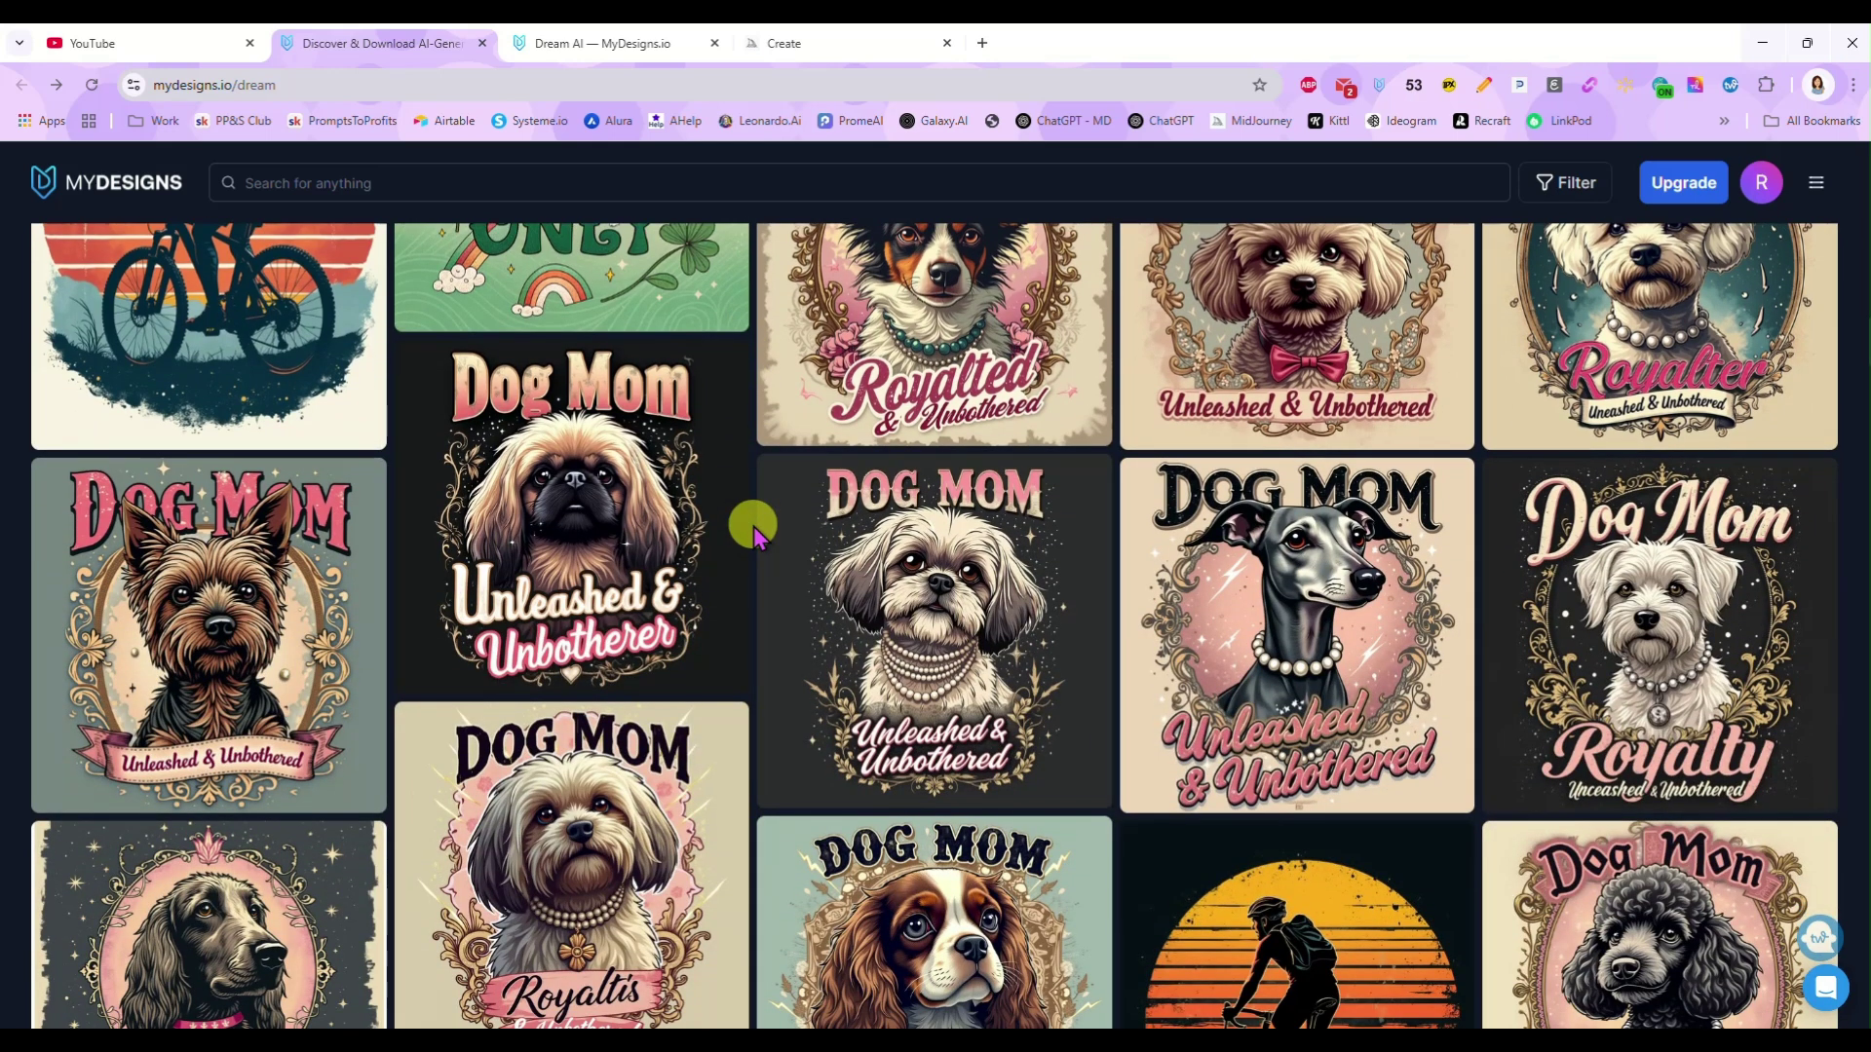
scroll(755, 531, down, 4)
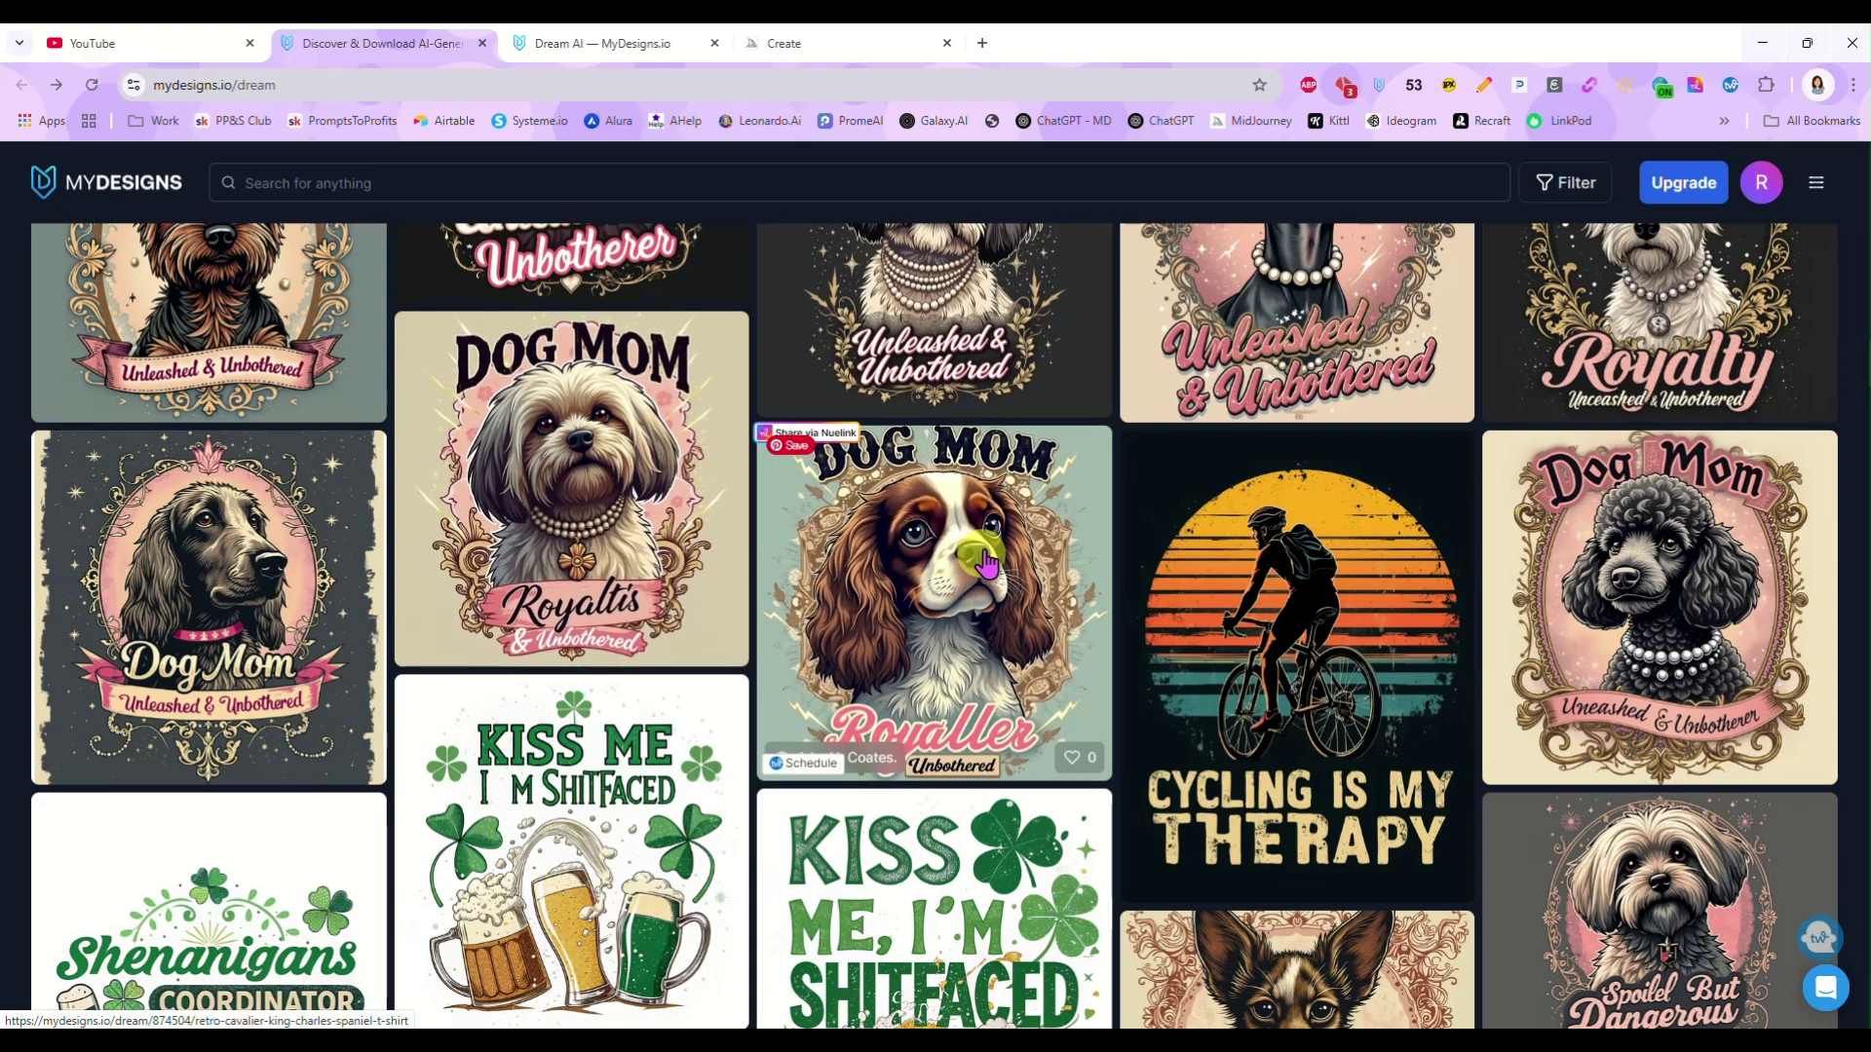
scroll(852, 604, down, 3)
scroll(849, 653, down, 10)
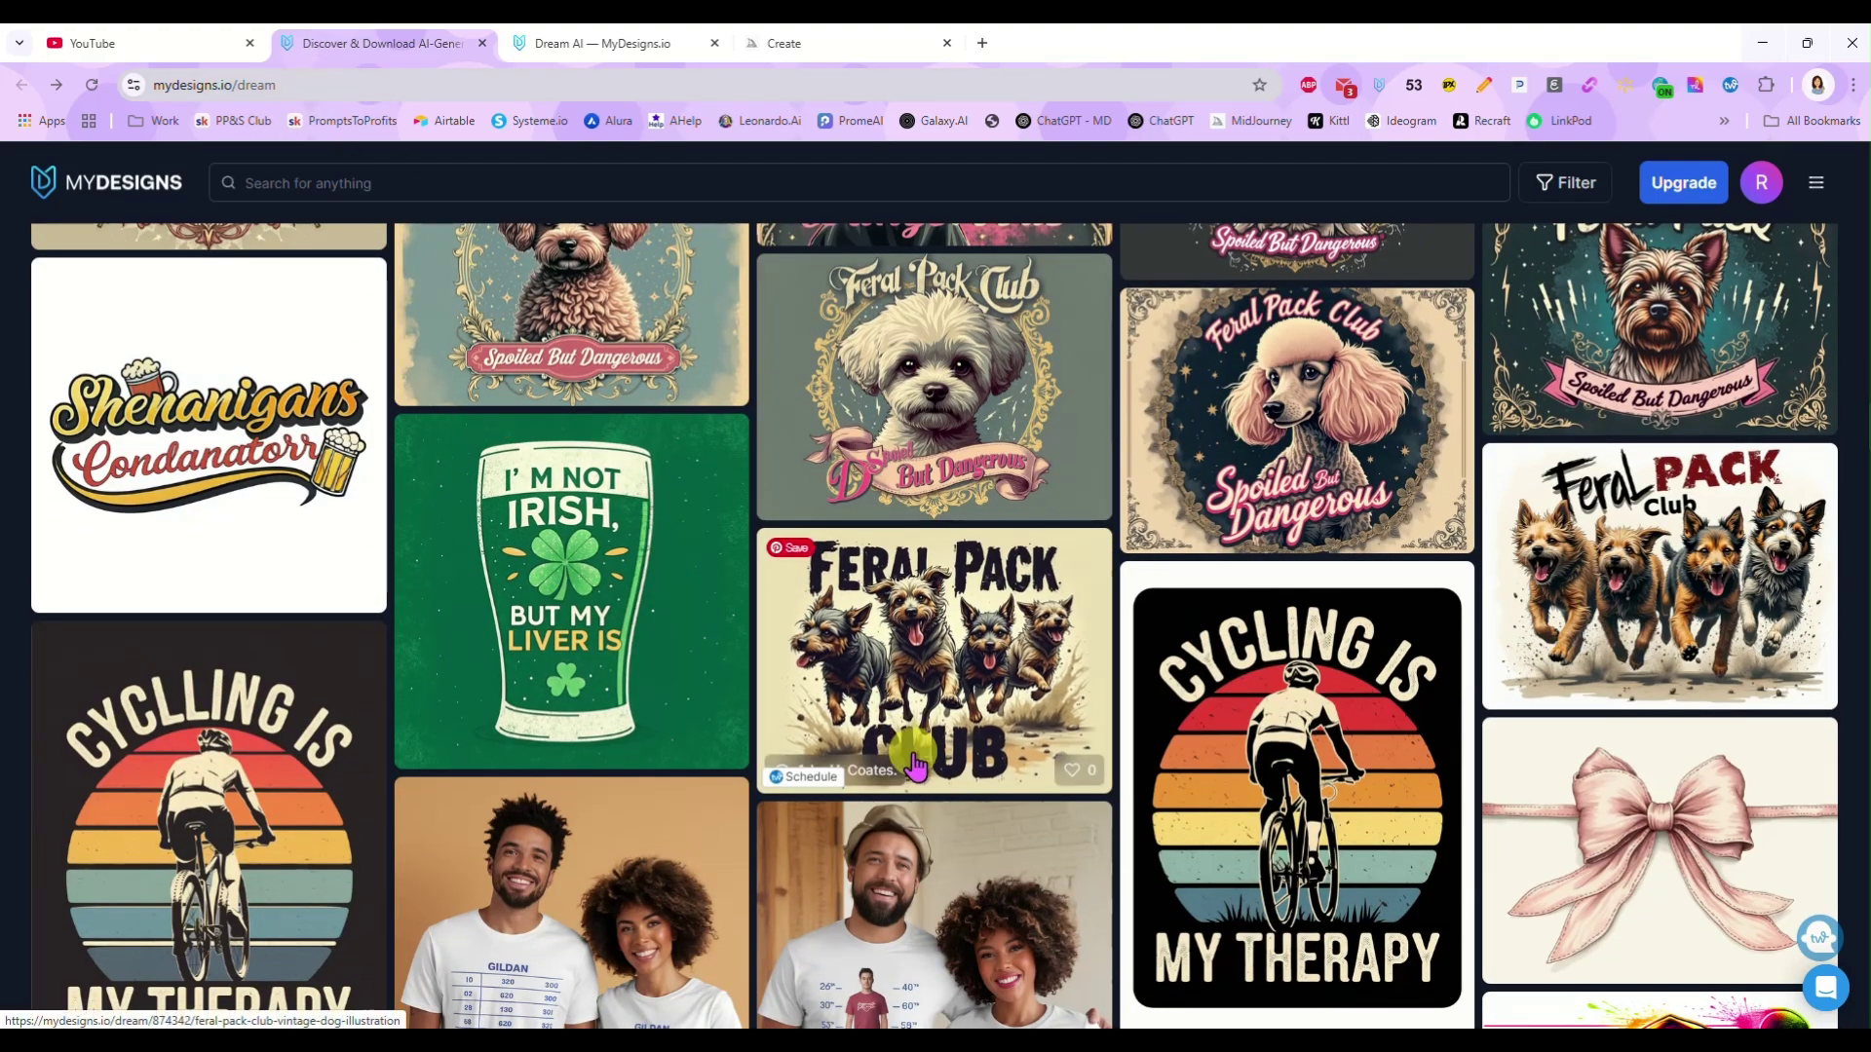
scroll(890, 604, down, 7)
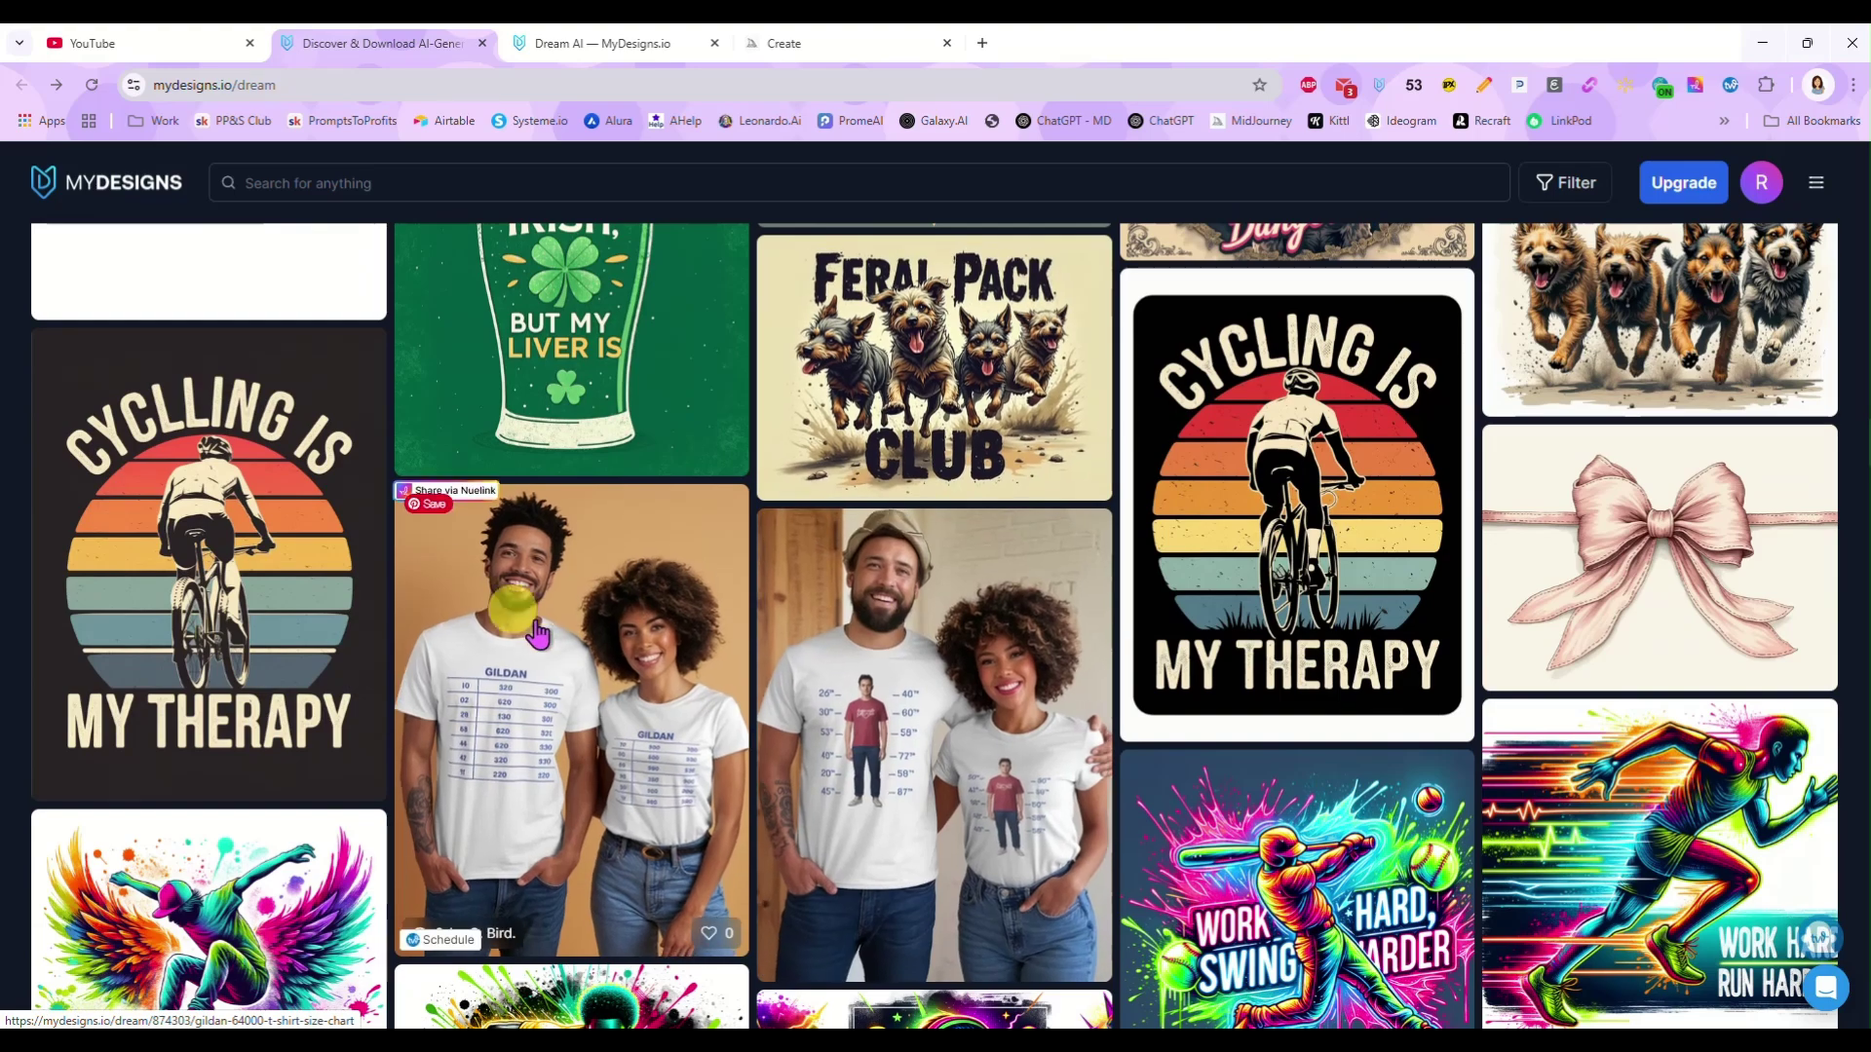
scroll(577, 651, down, 1)
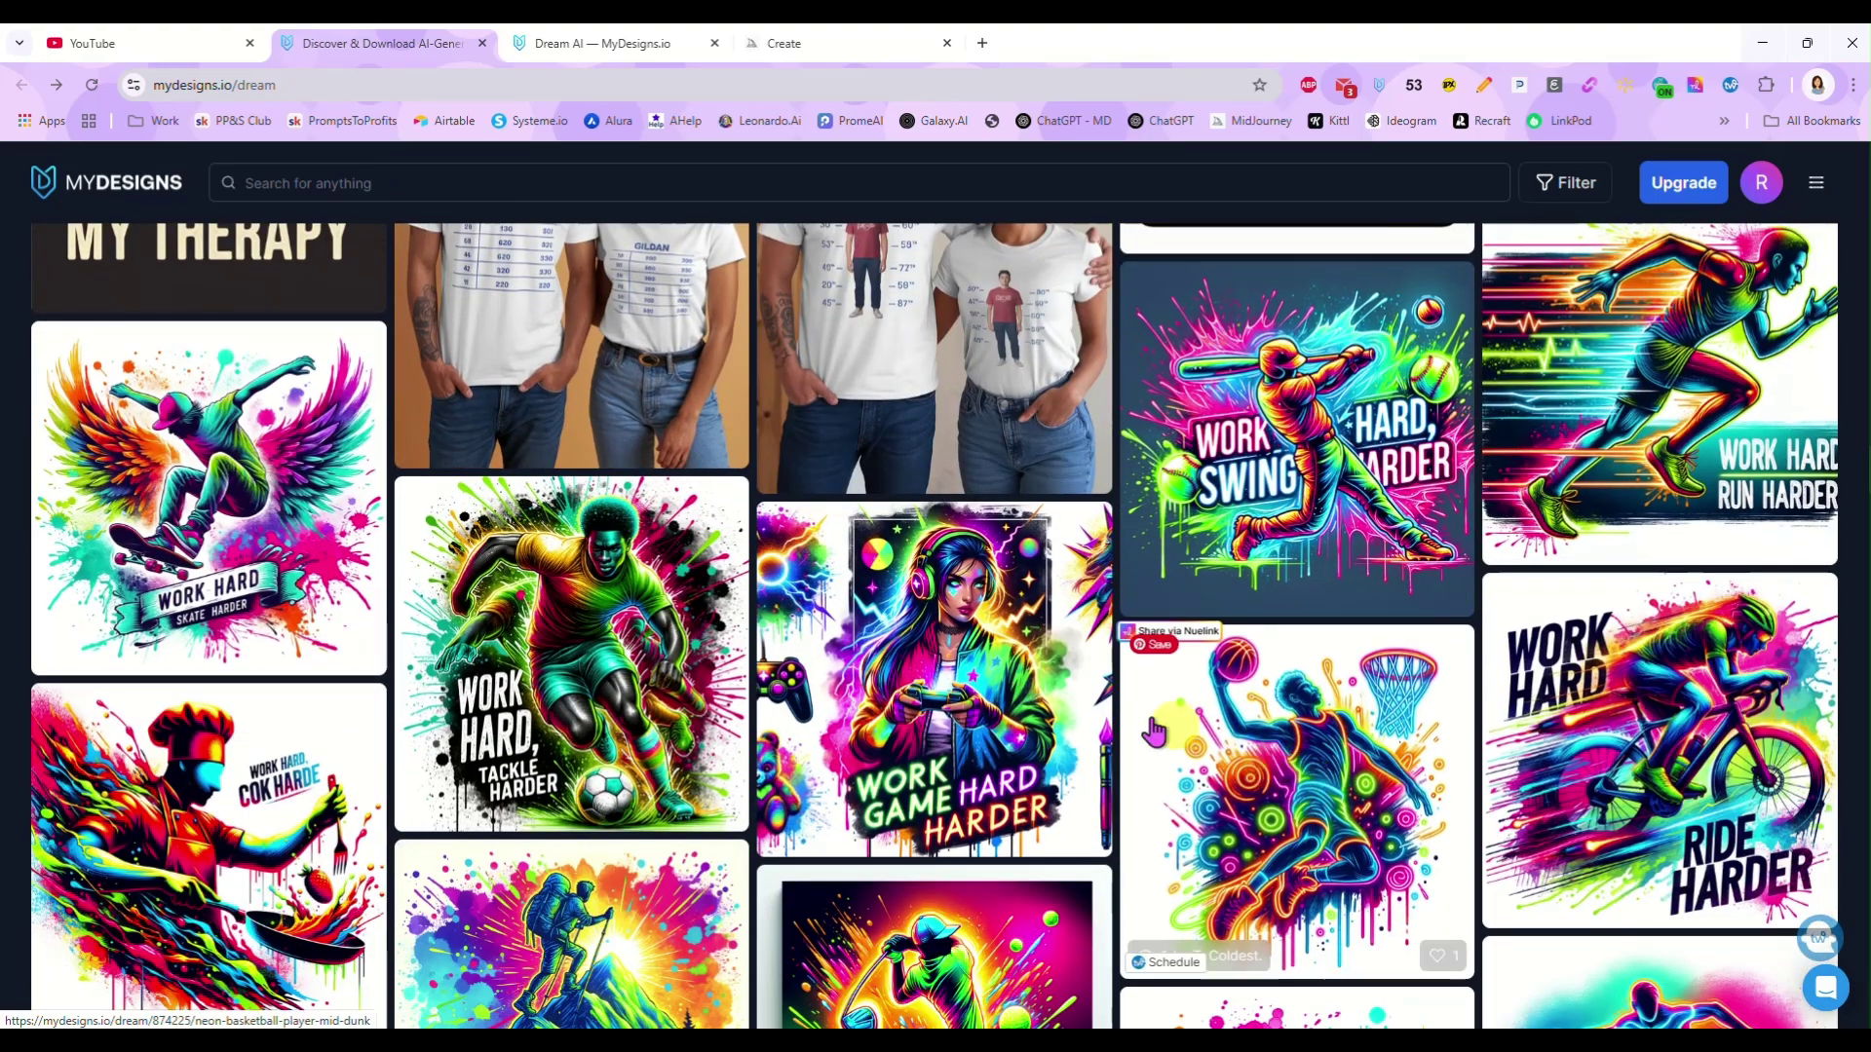
scroll(1202, 806, down, 3)
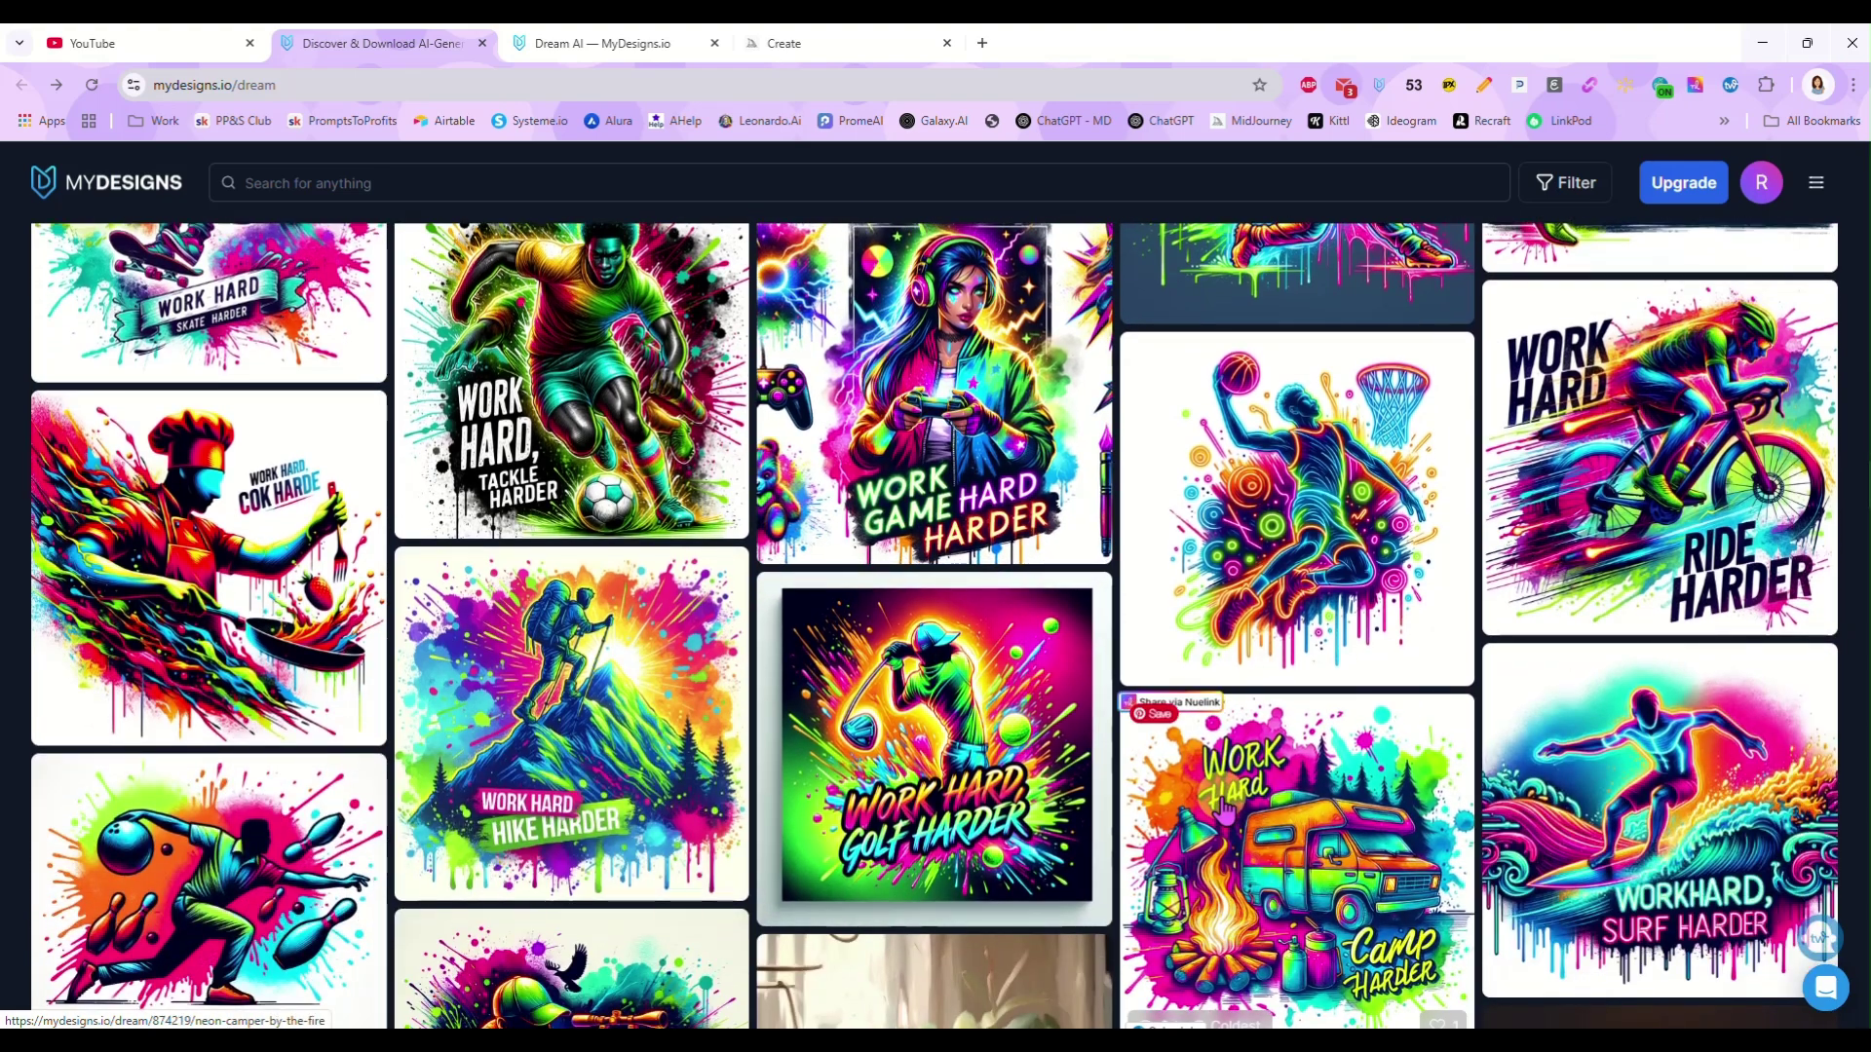
scroll(1202, 806, down, 6)
scroll(1033, 767, down, 9)
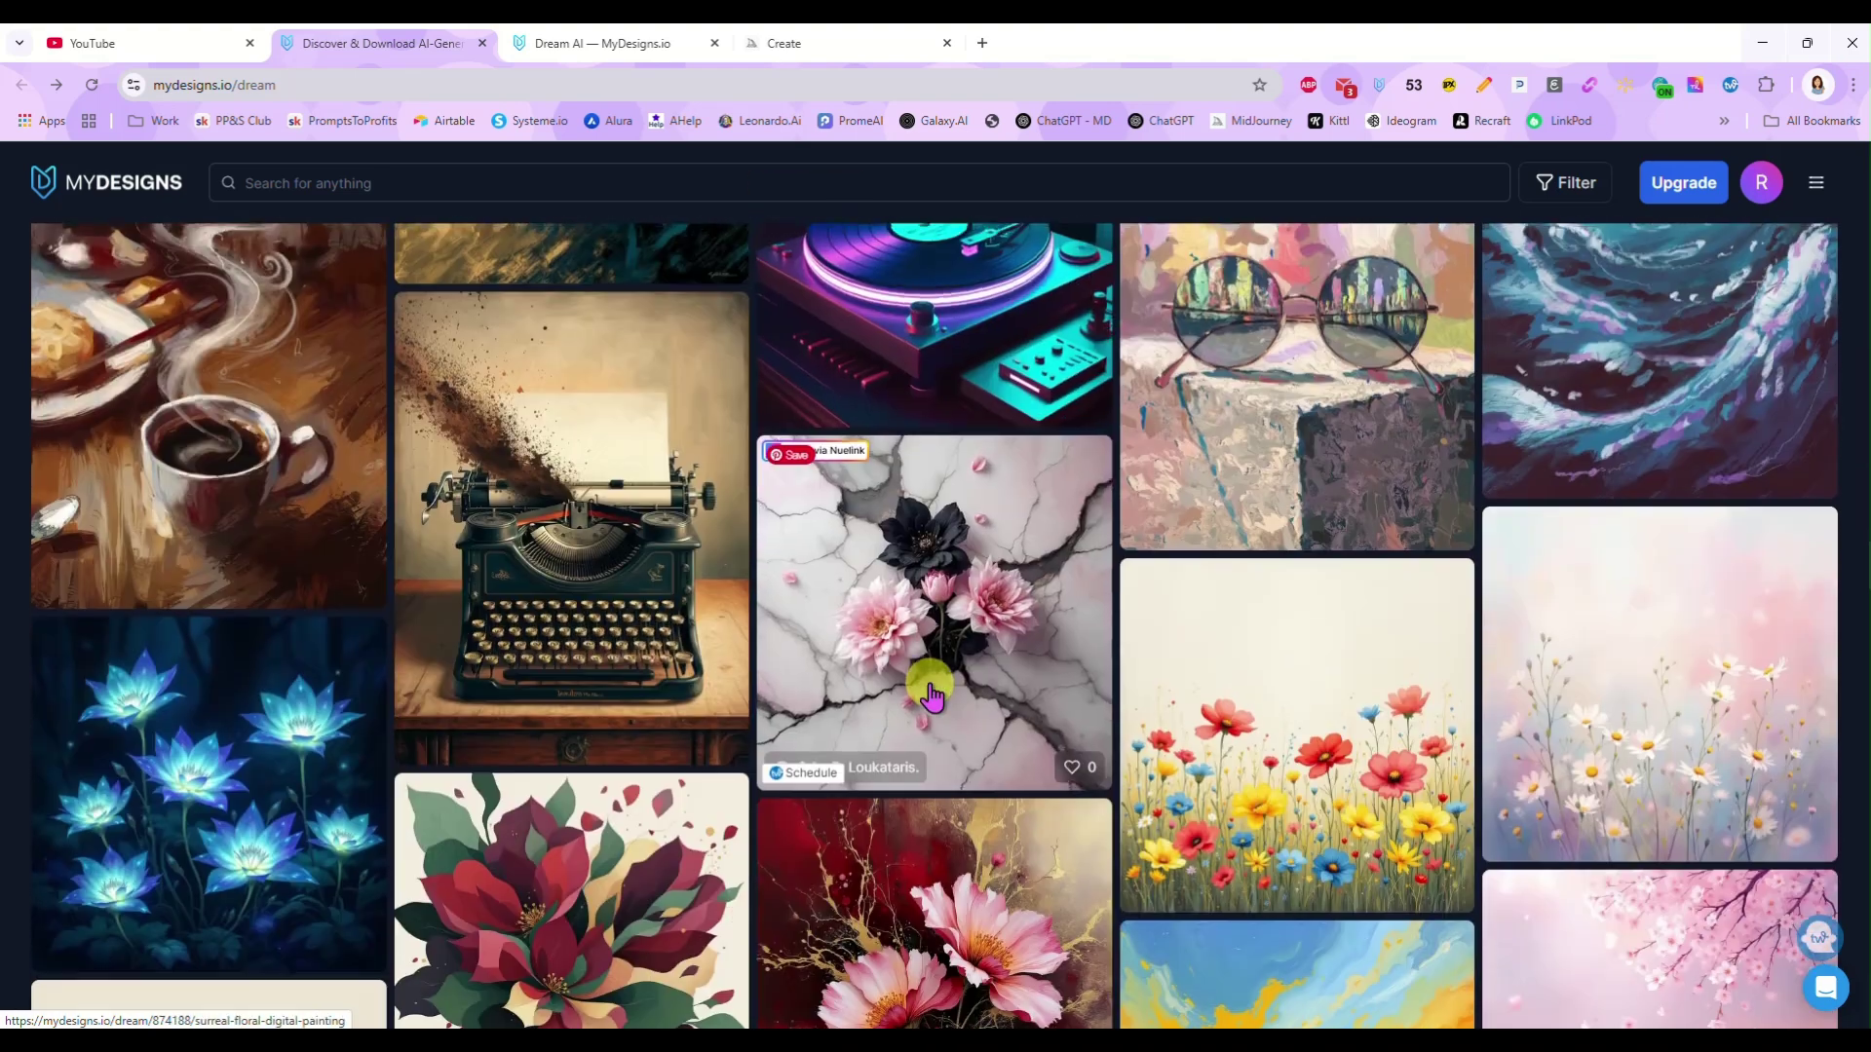
scroll(931, 697, down, 1)
Step: Open the marble flower design in a new tab and switch to it
right_click(934, 527)
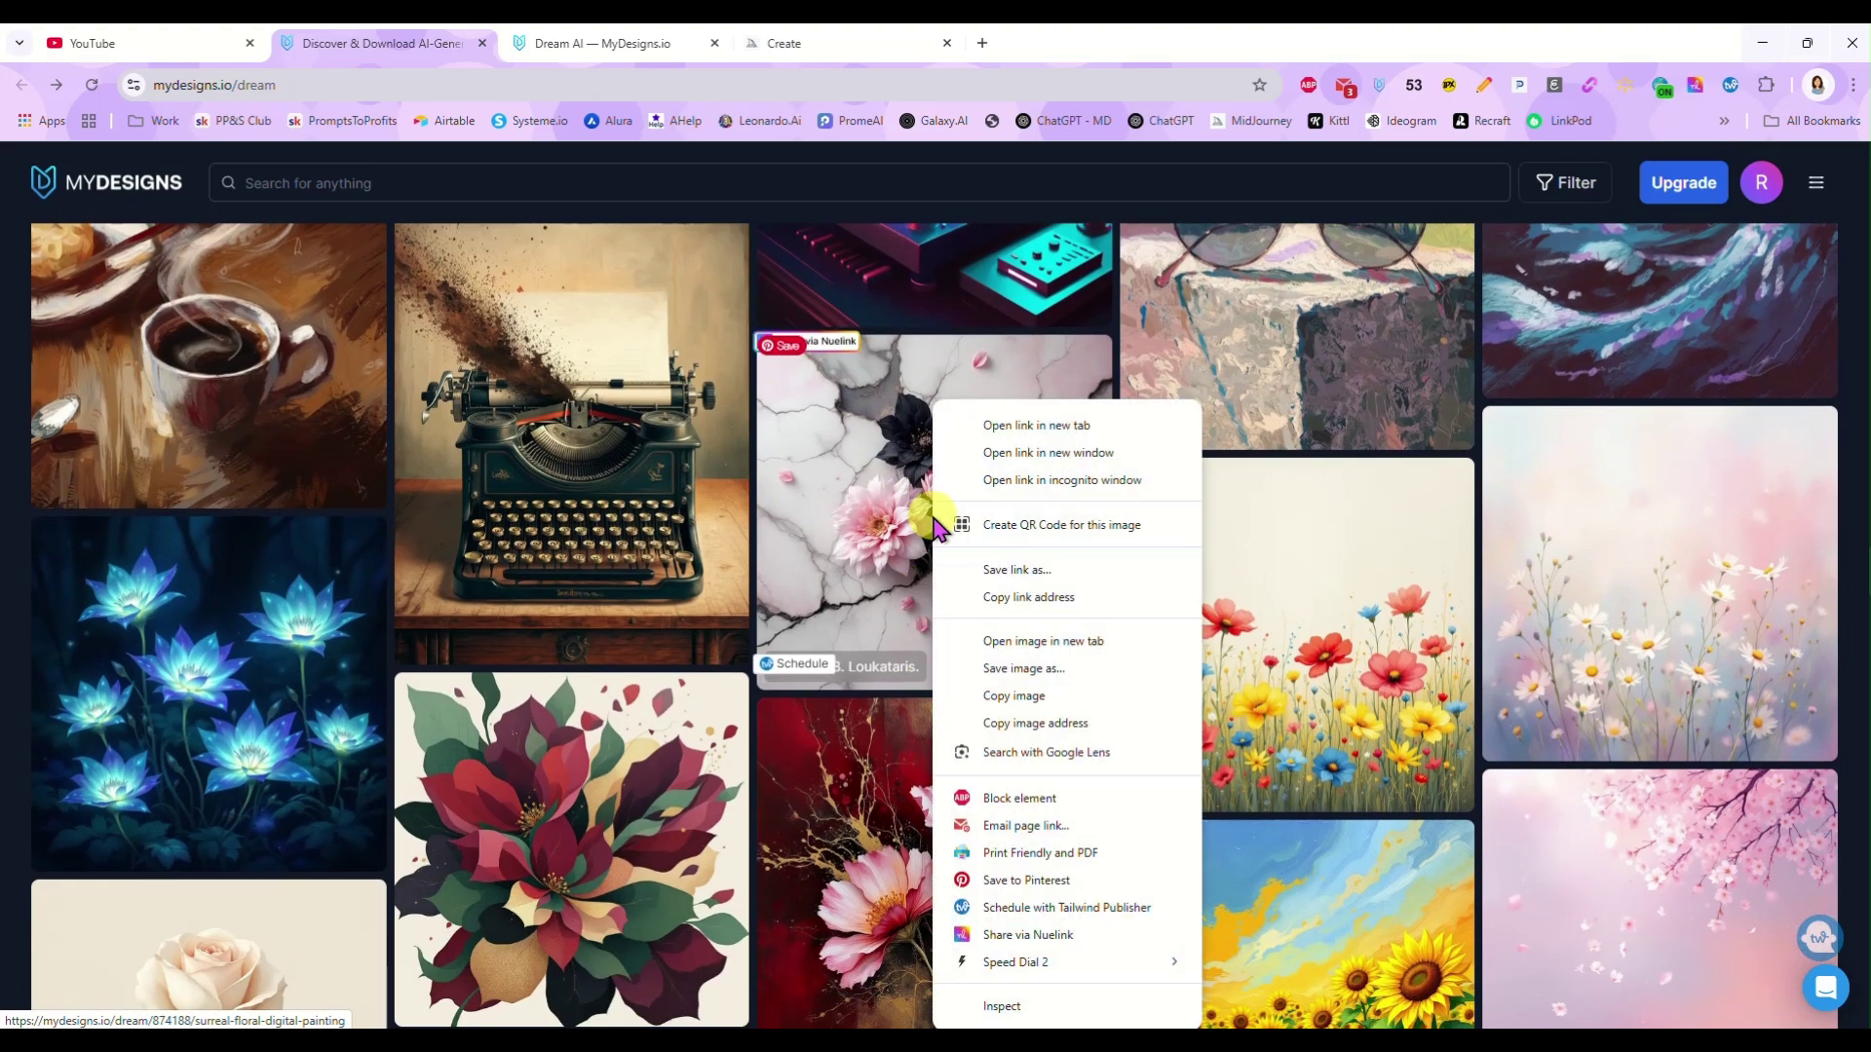
click(977, 422)
click(655, 41)
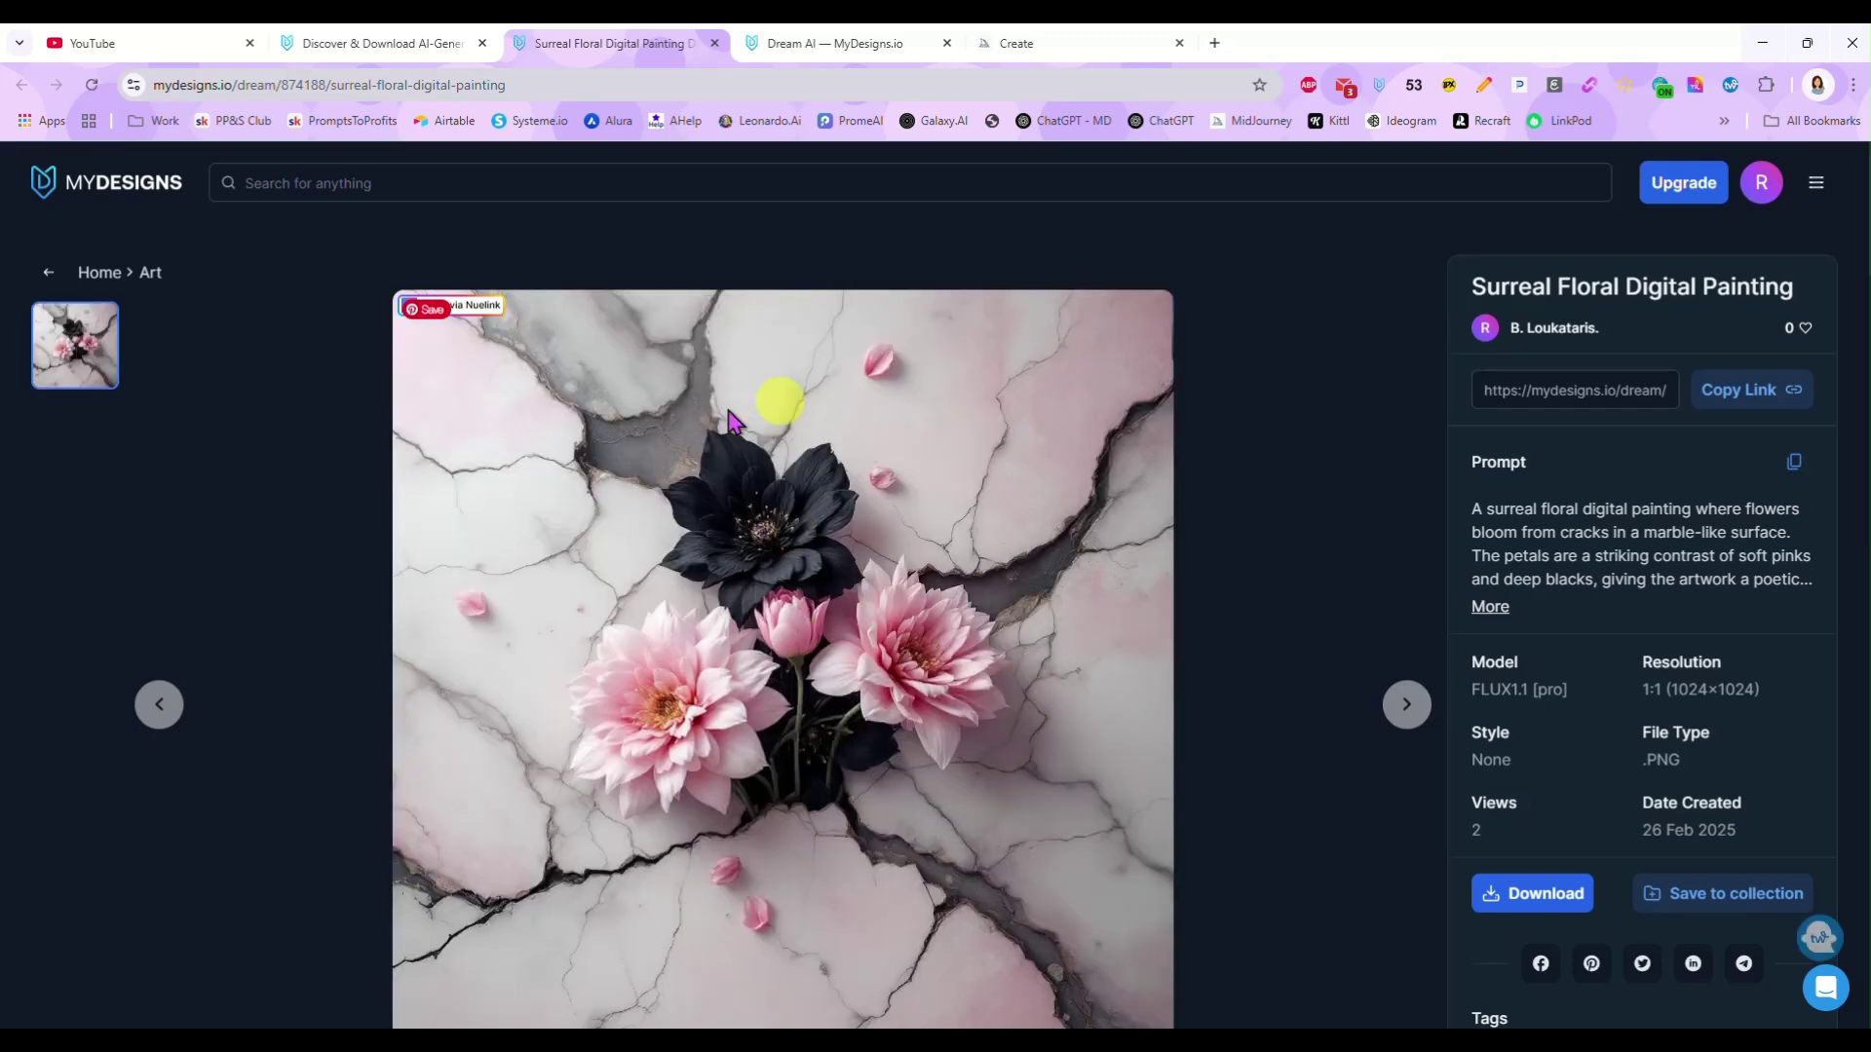
Step: Expand the full prompt and highlight the prompt text and the FLUX1.1 [pro] model name
scroll(964, 635, down, 1)
scroll(960, 634, up, 1)
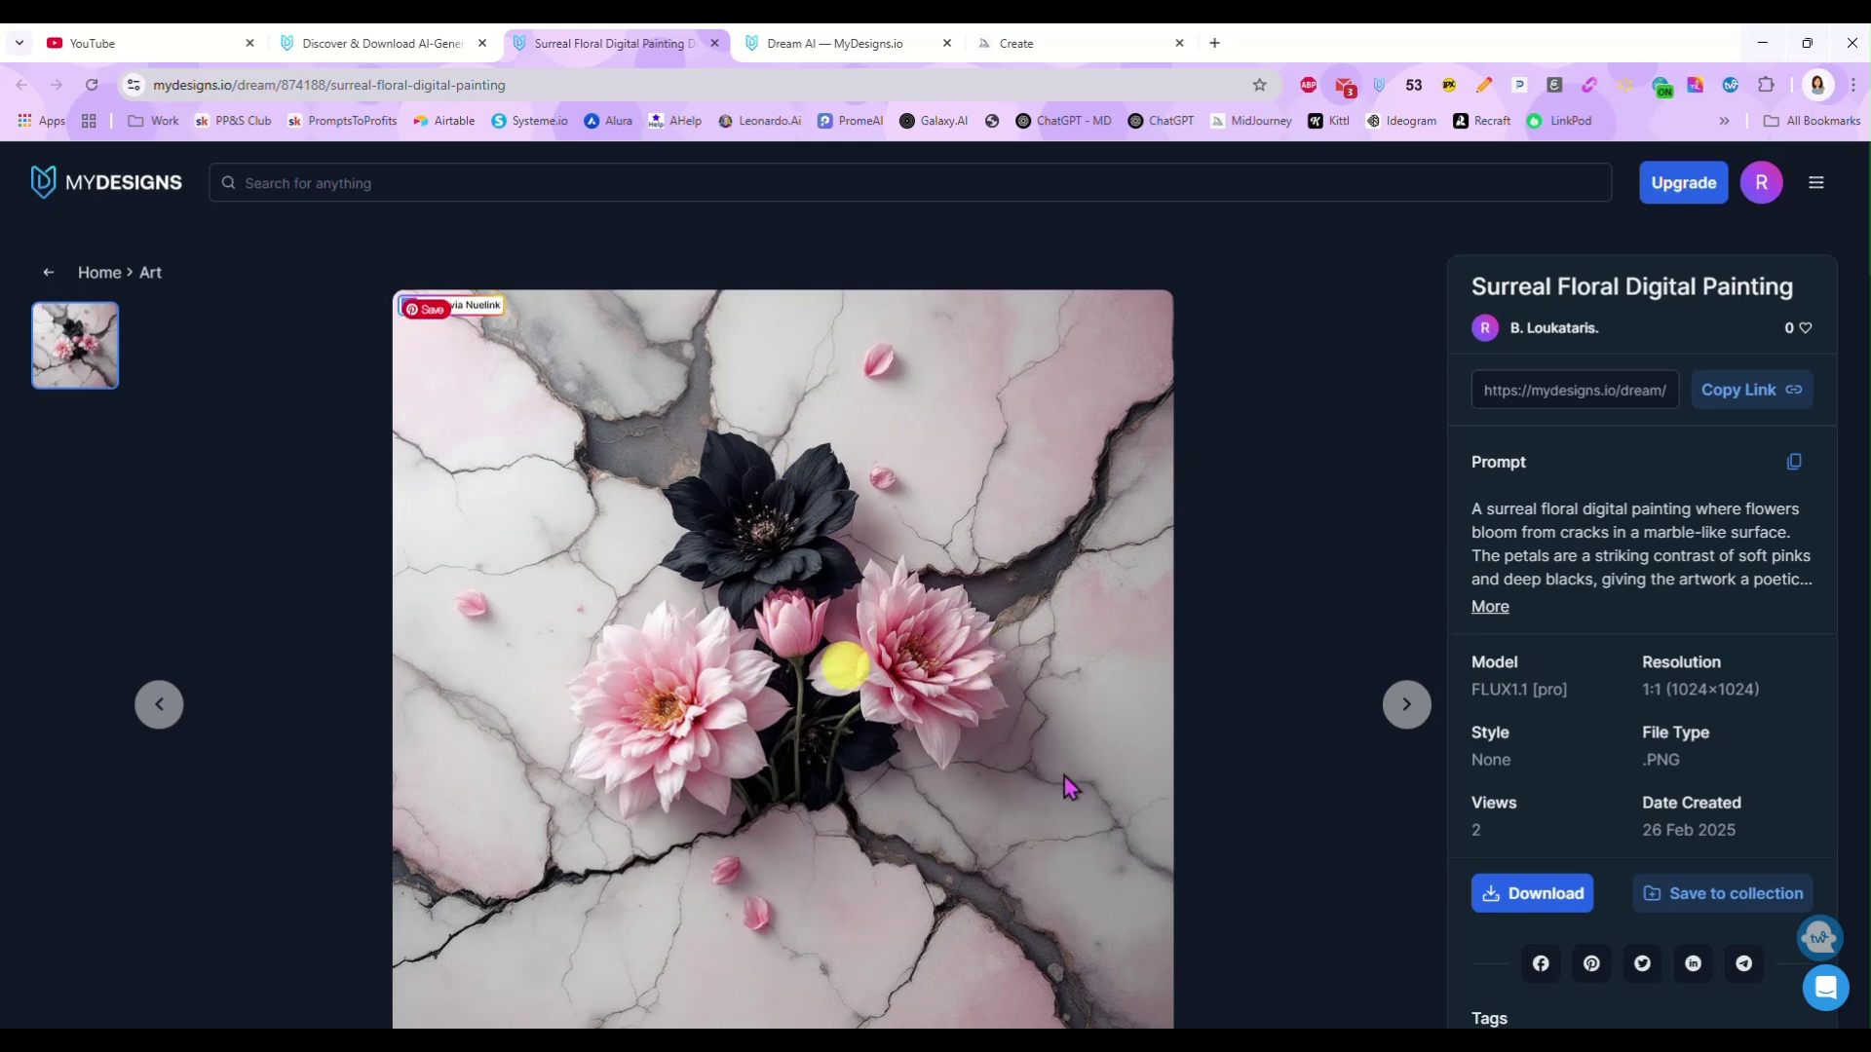
click(1490, 606)
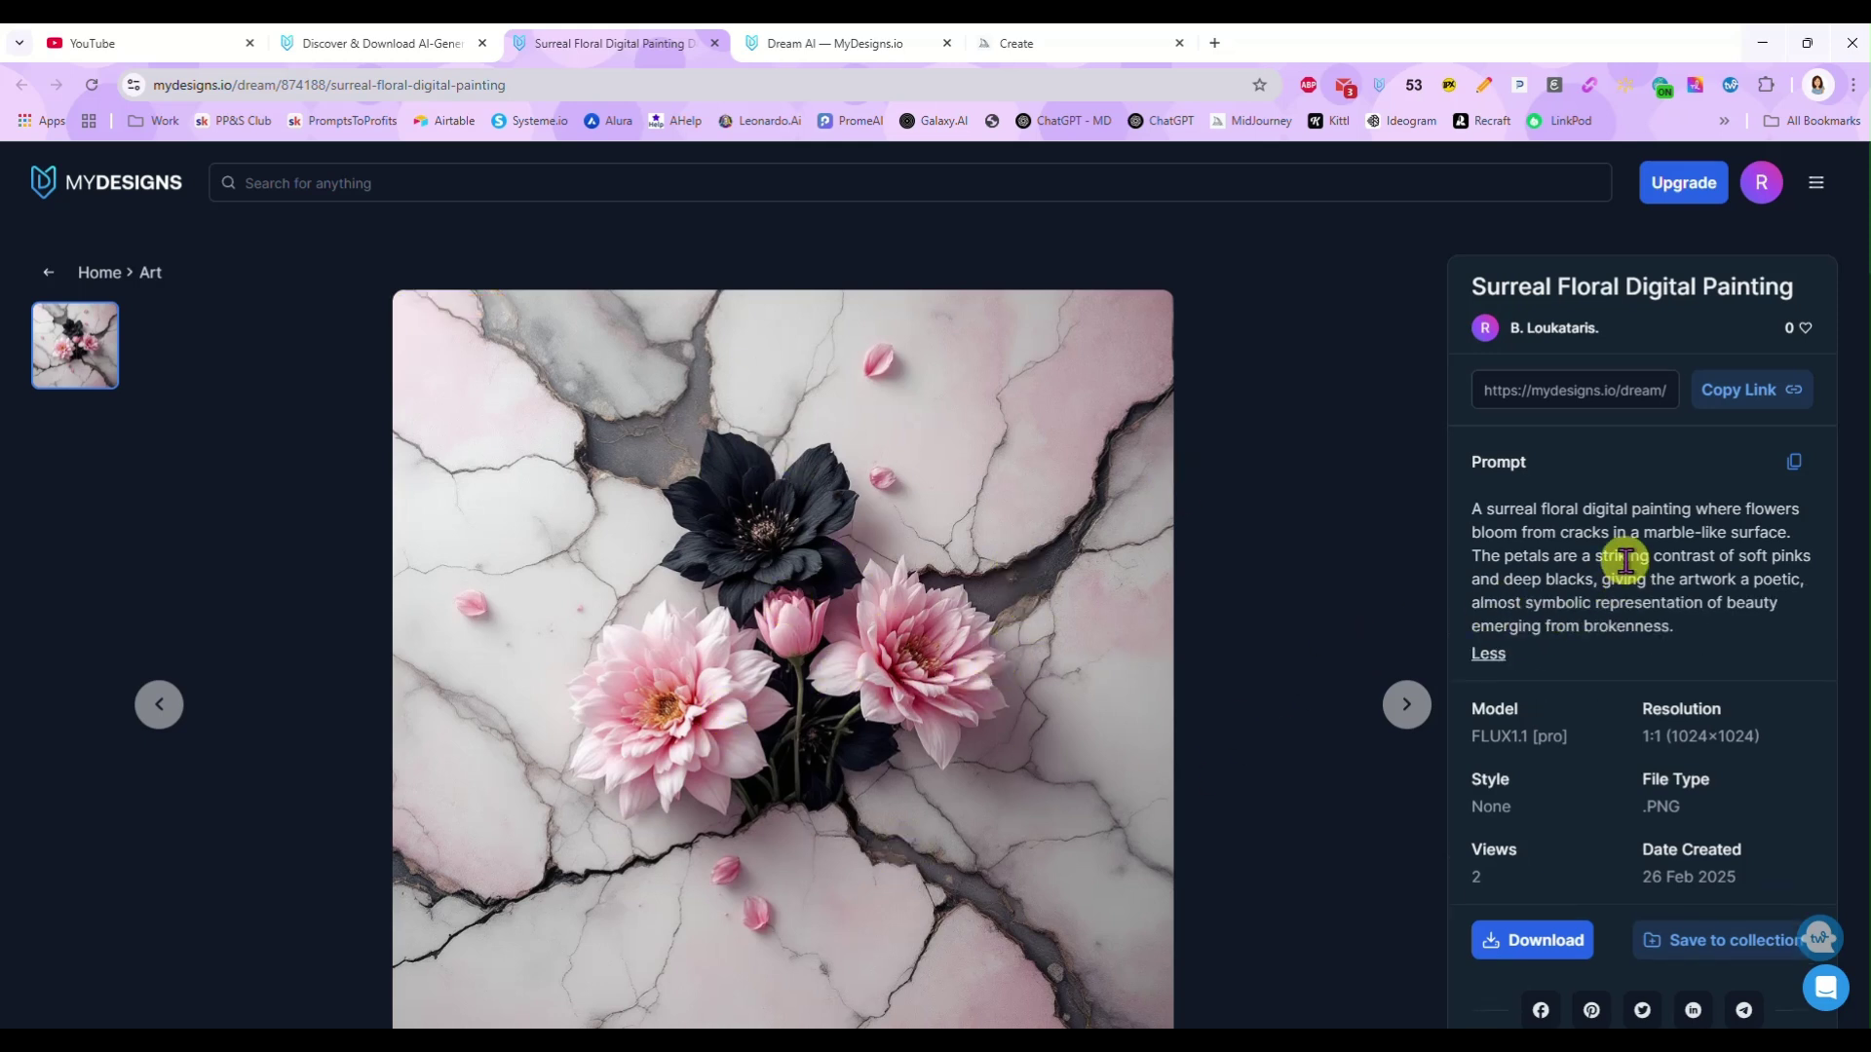
drag(1473, 511, 1696, 628)
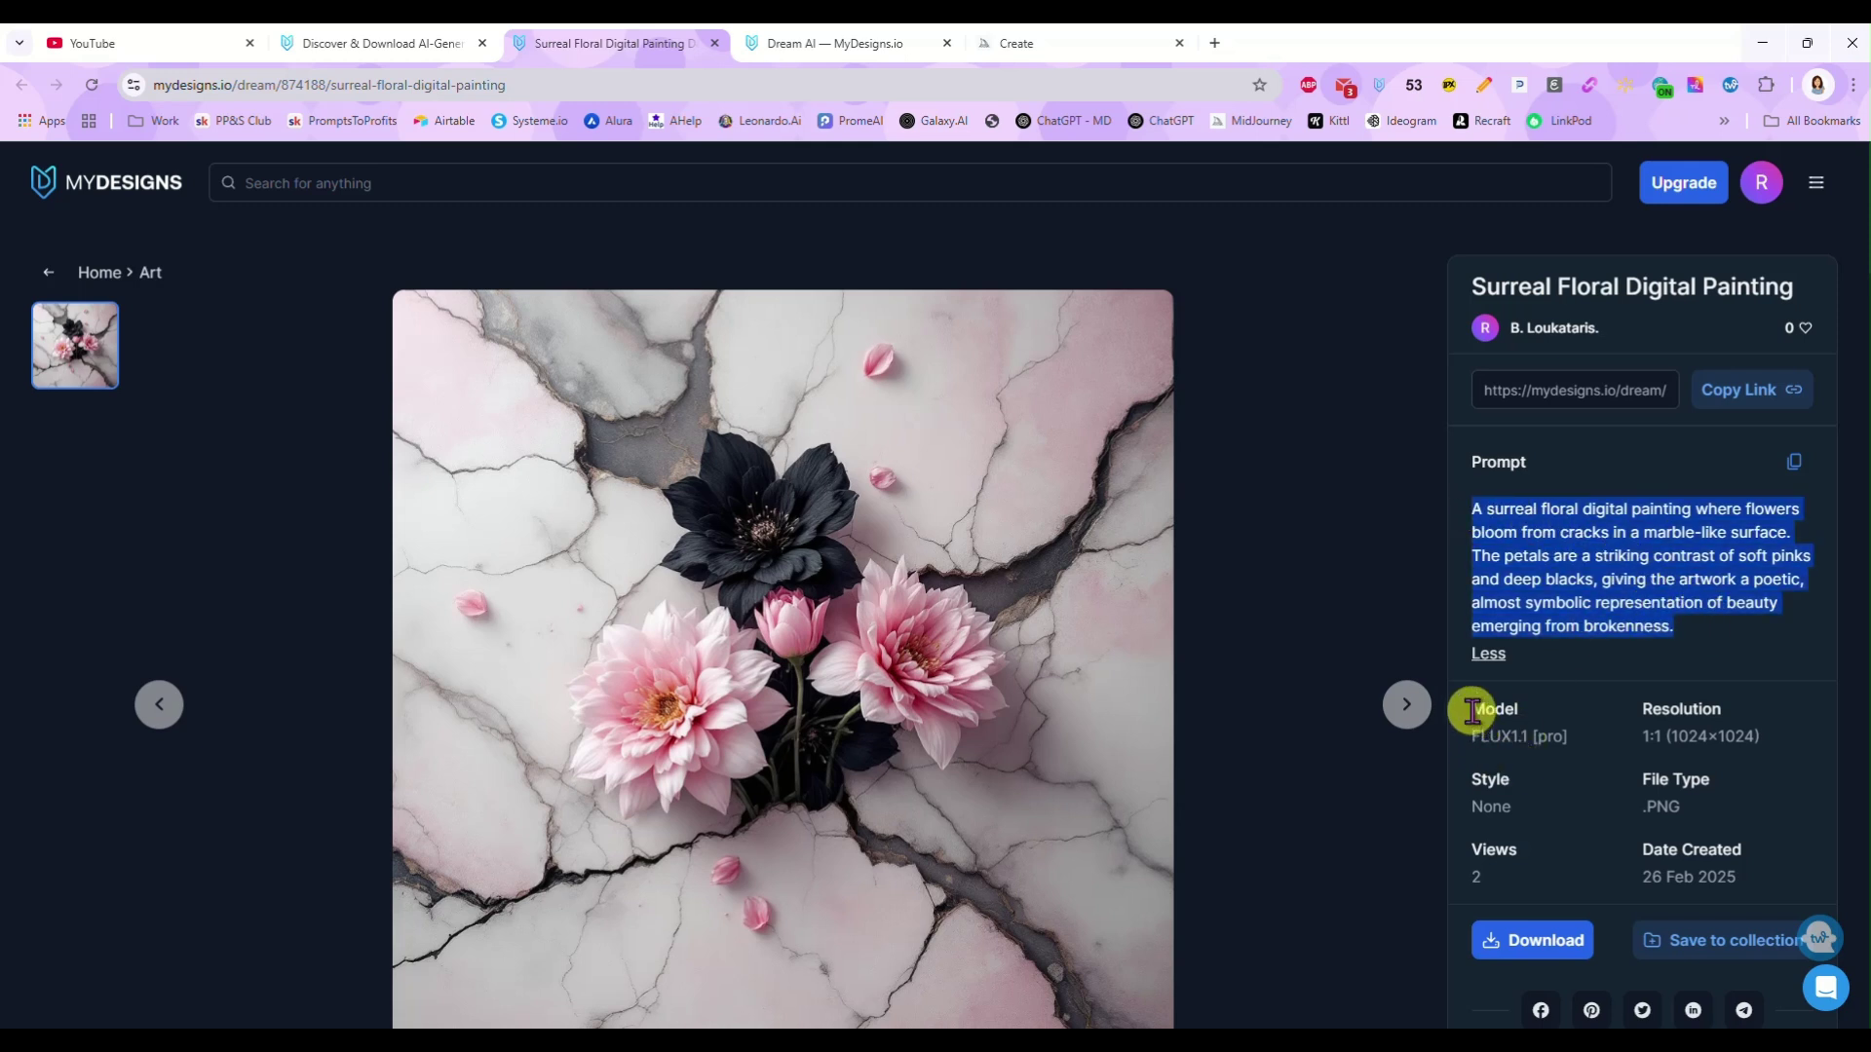
drag(1472, 711, 1556, 733)
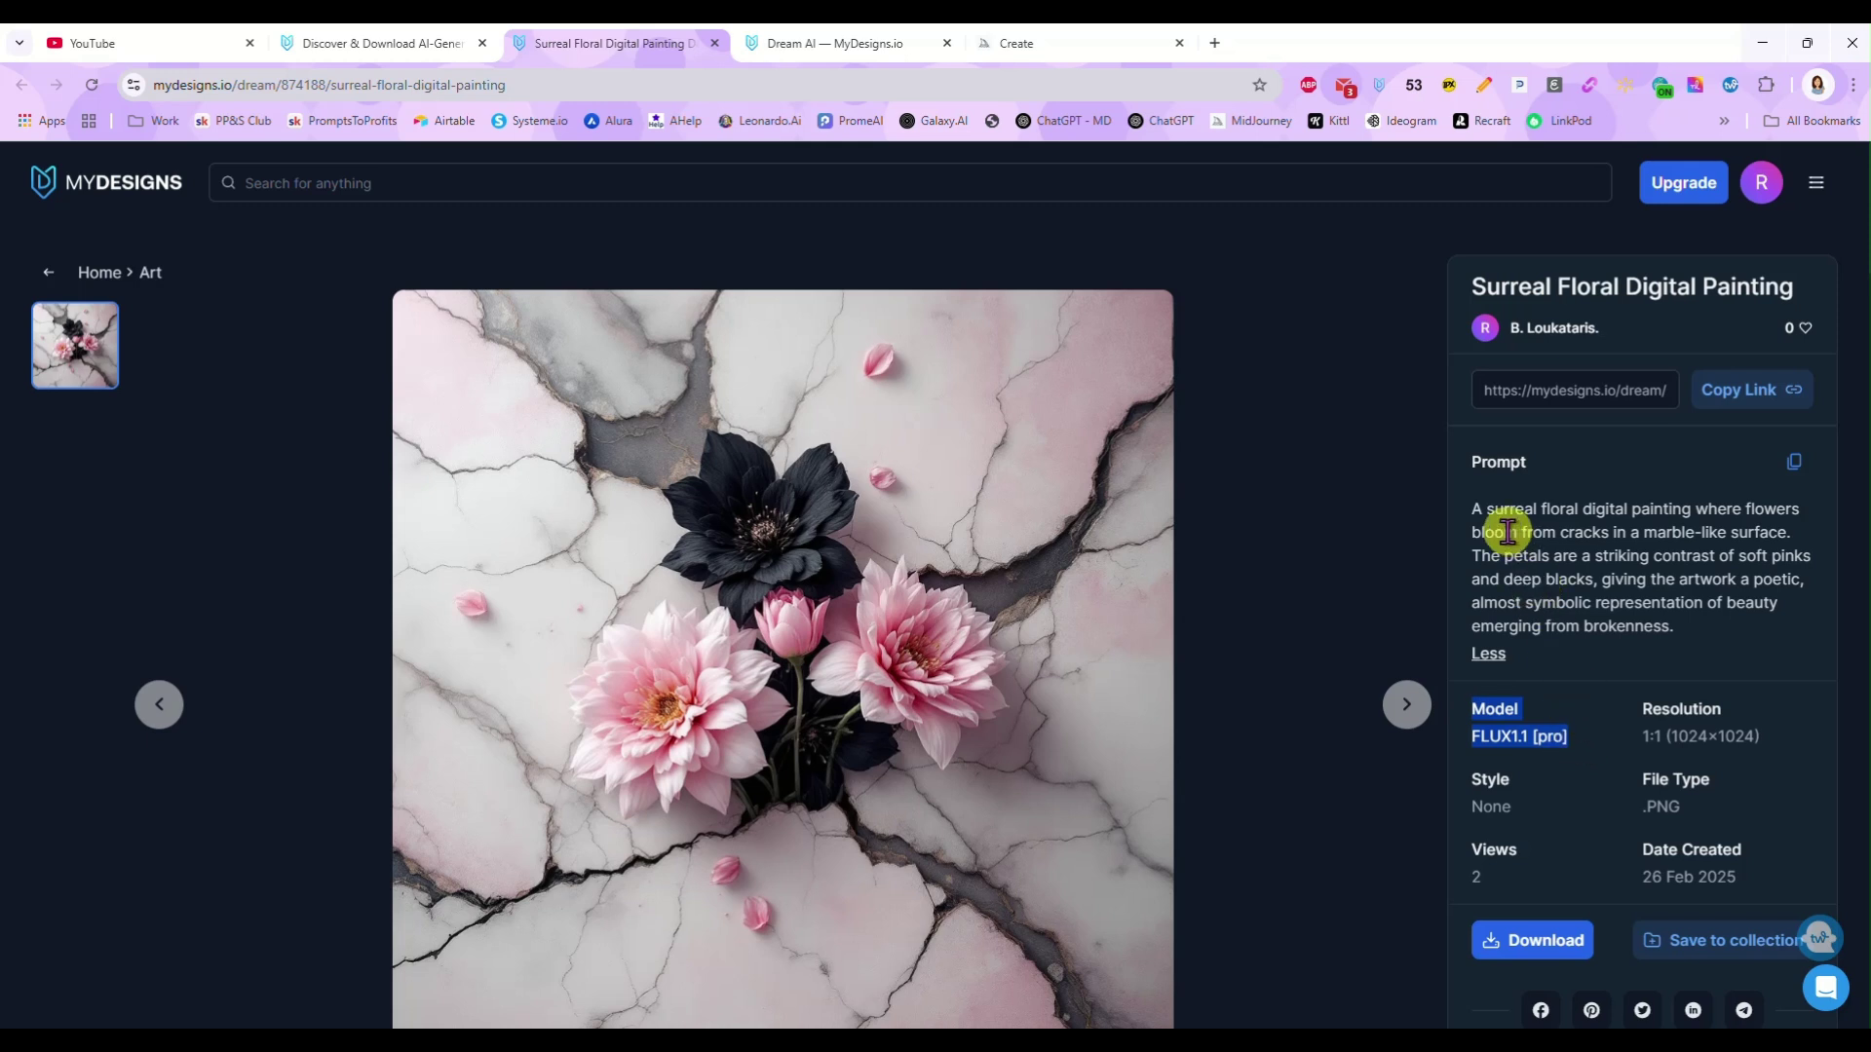
Step: Copy the full surreal floral prompt from the design page
click(1472, 508)
drag(1472, 508, 1719, 627)
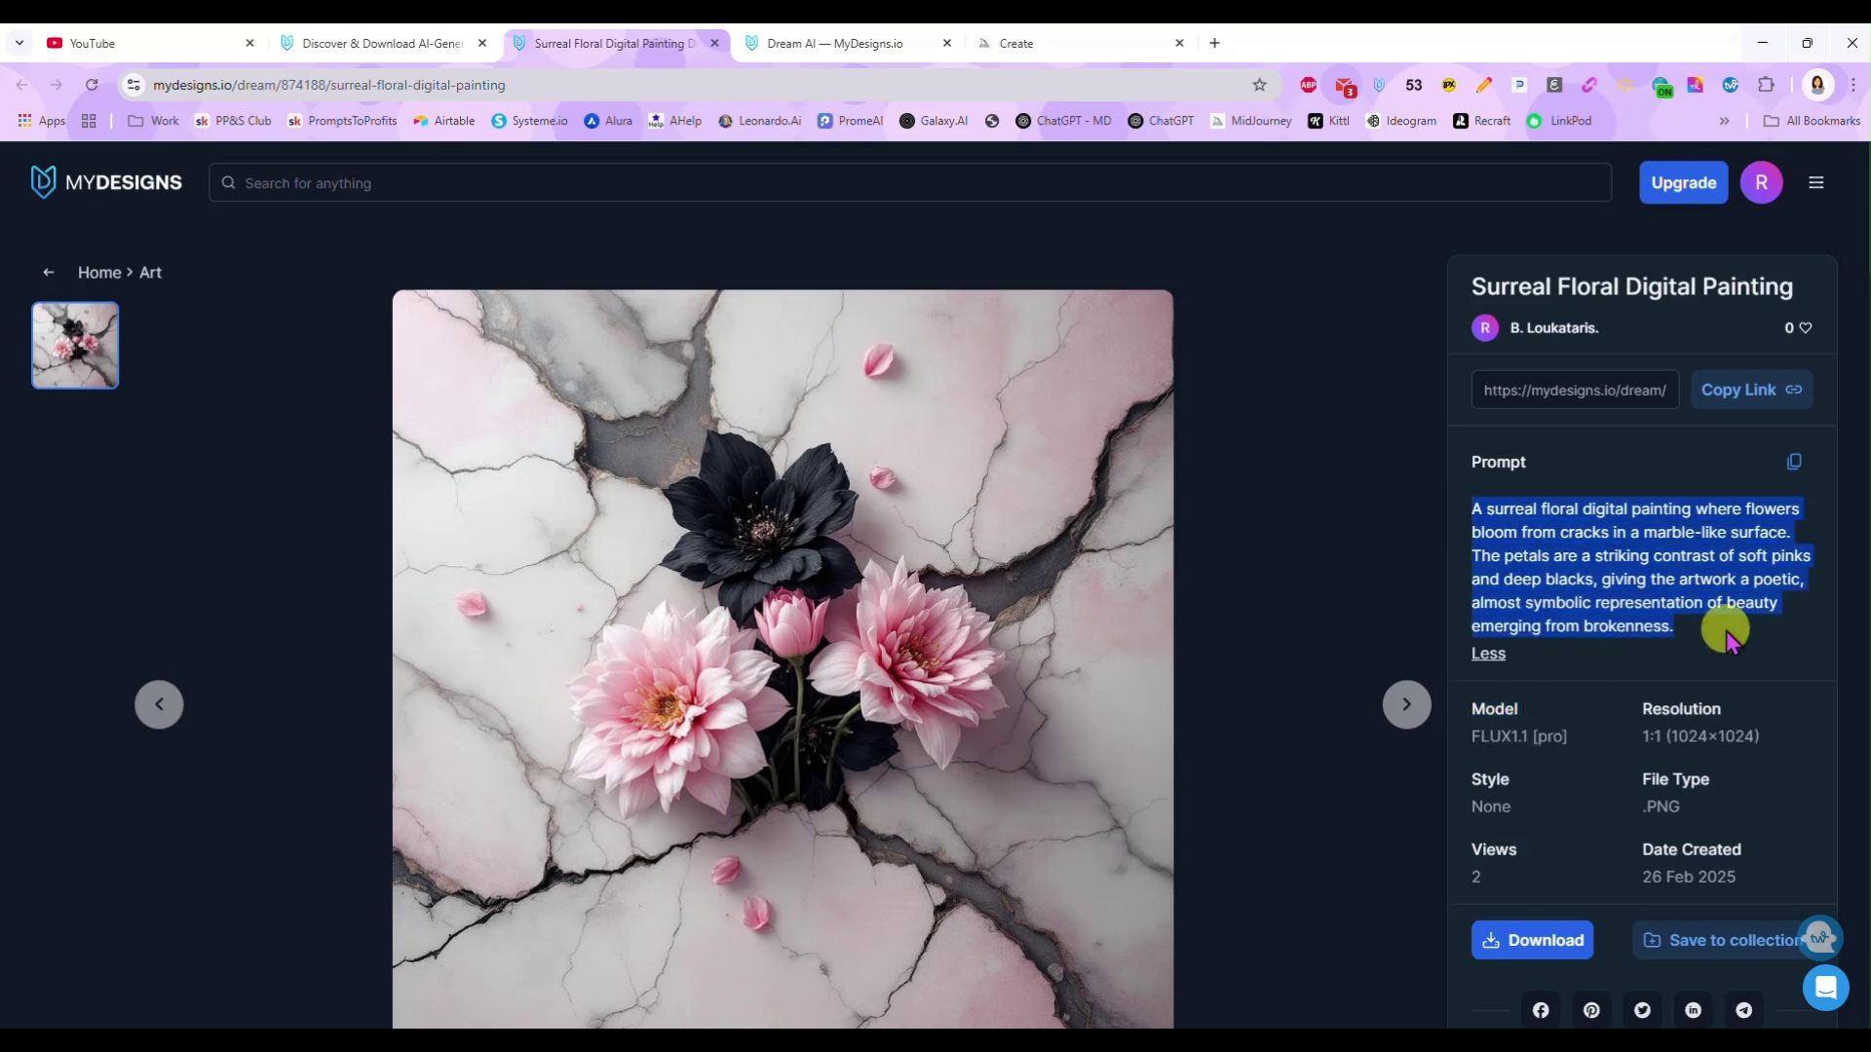
right_click(1606, 570)
click(1486, 597)
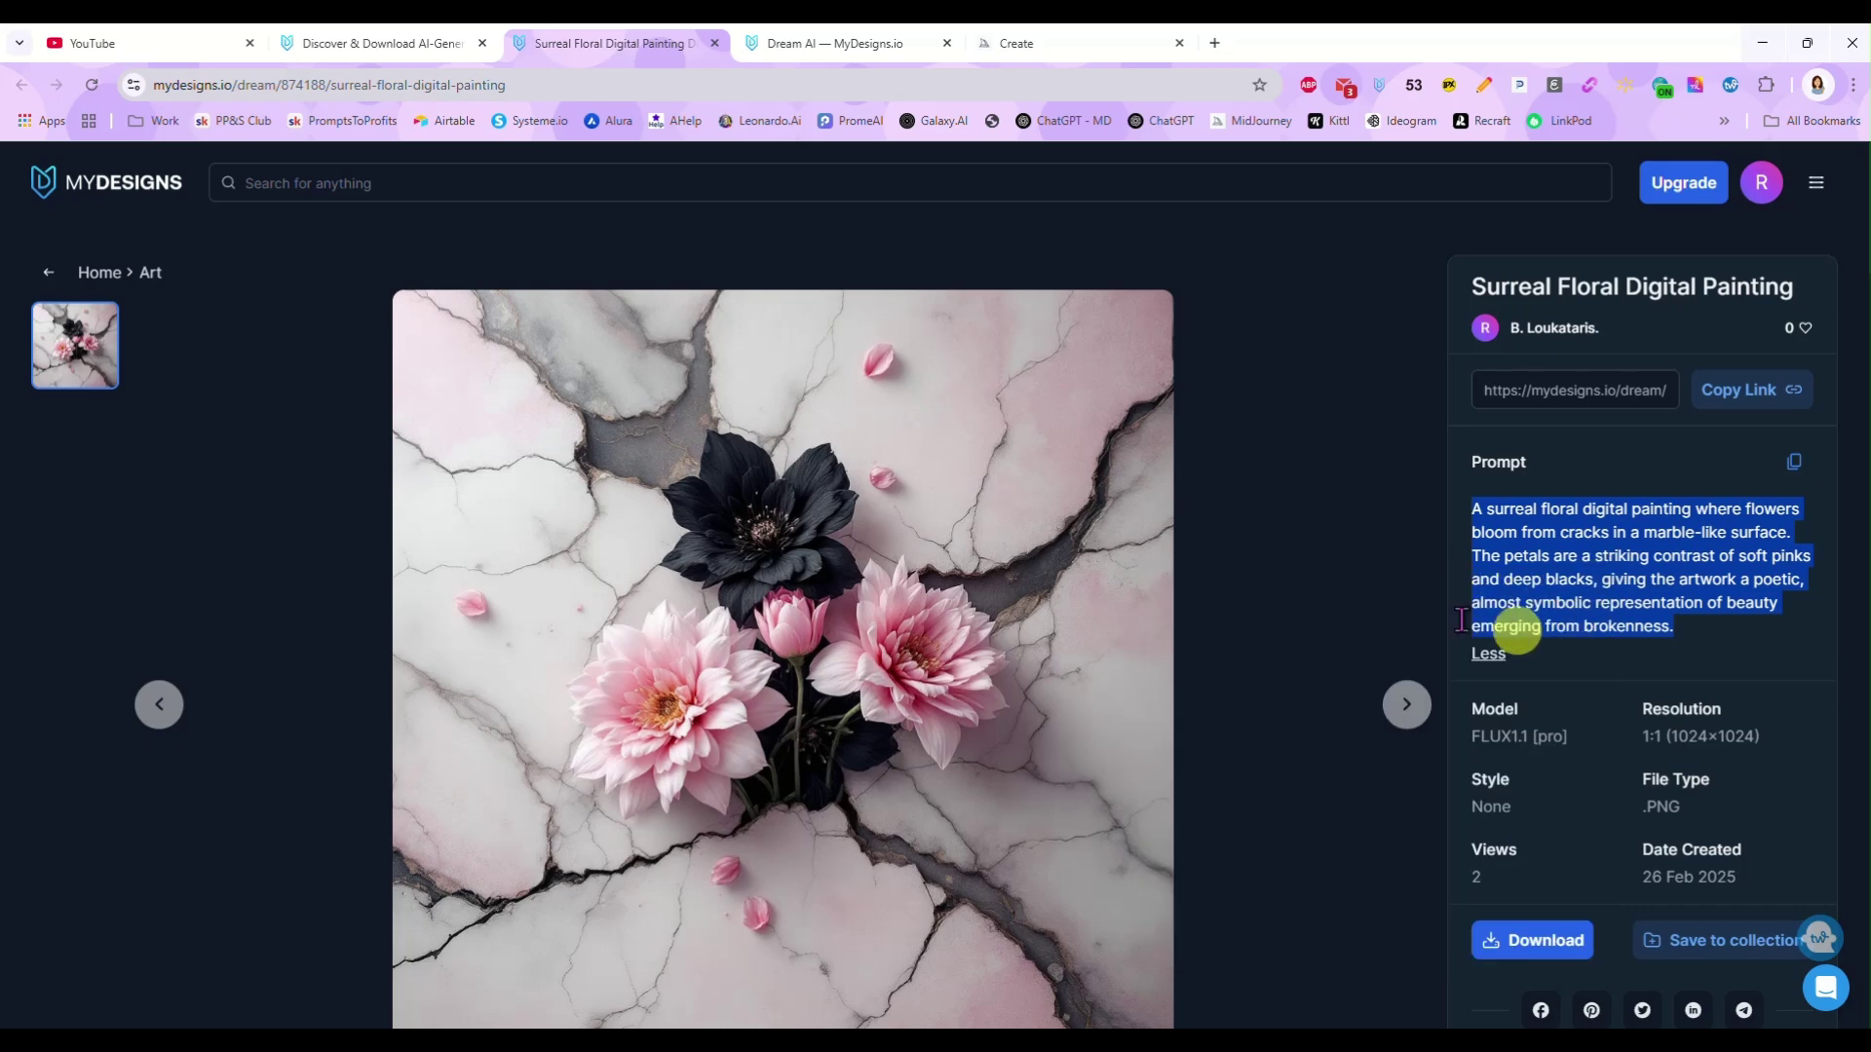
Step: Paste the copied prompt over the graduation-cap prompt in the Dream AI prompt box
click(813, 49)
click(225, 543)
key(ctrl+a)
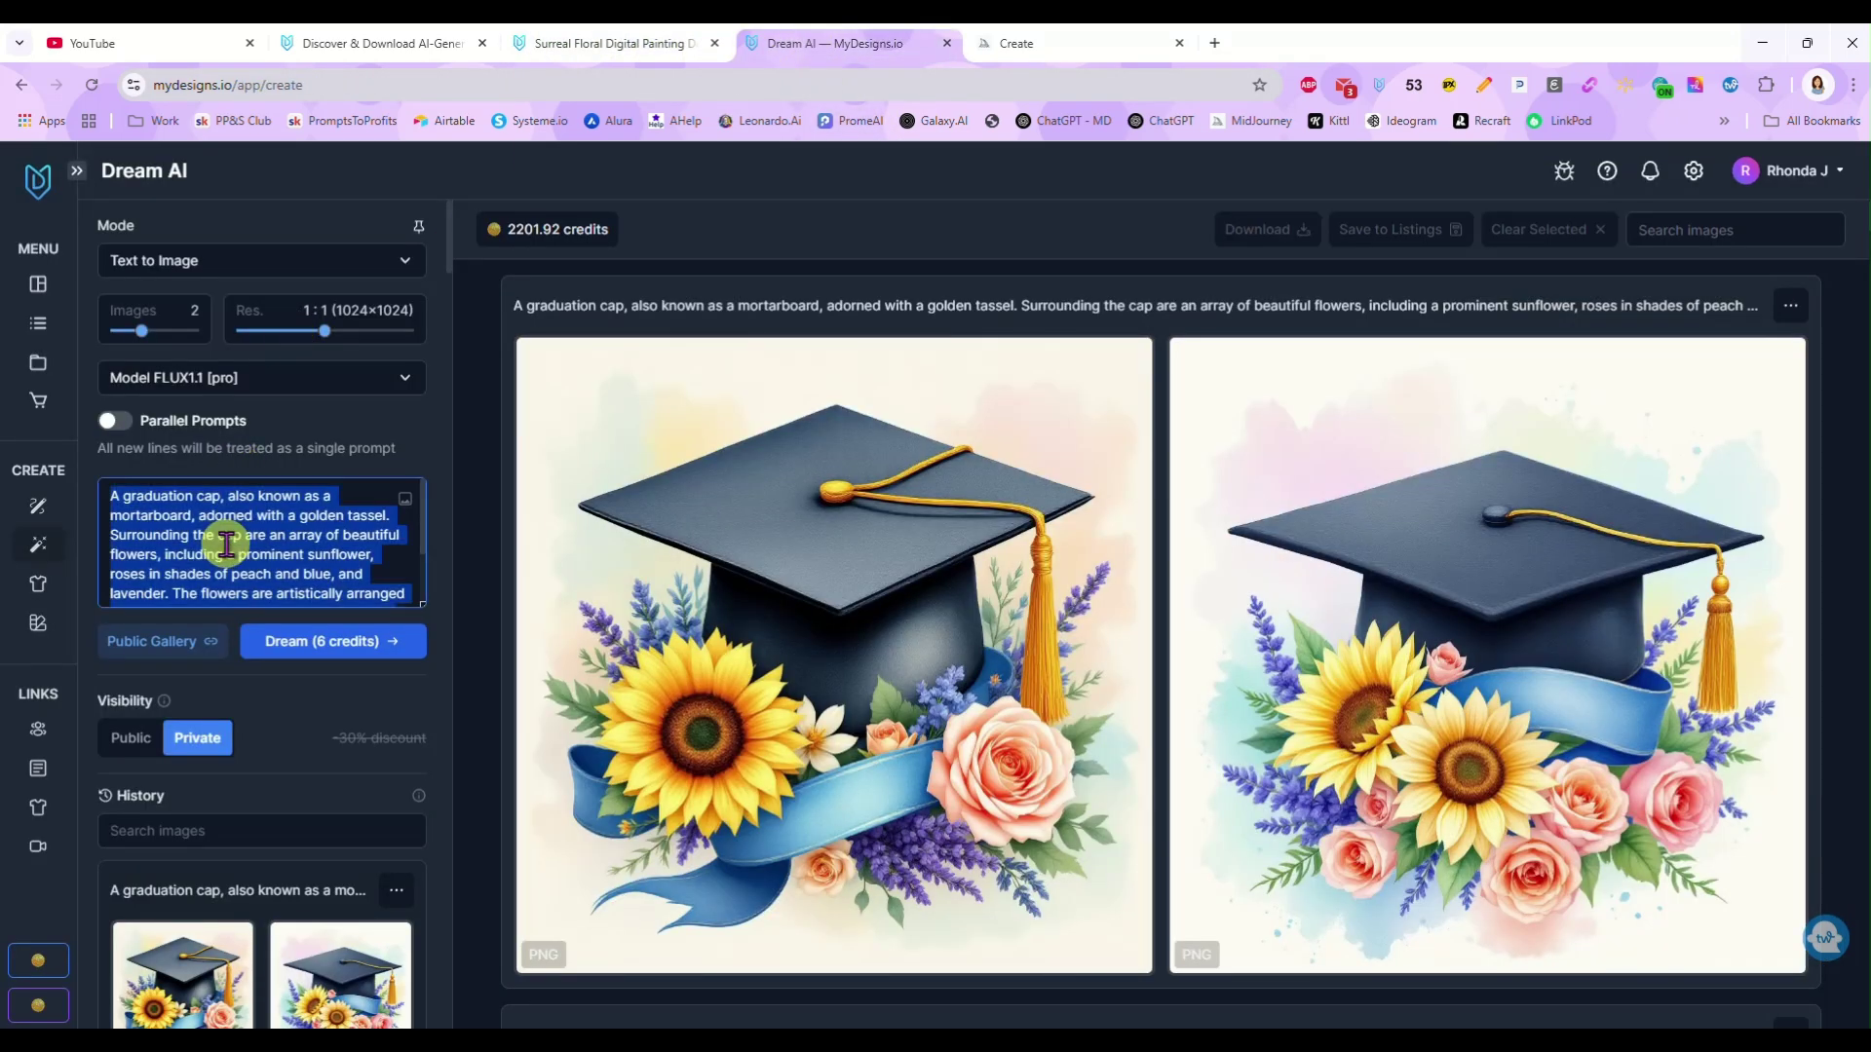
right_click(227, 554)
click(283, 543)
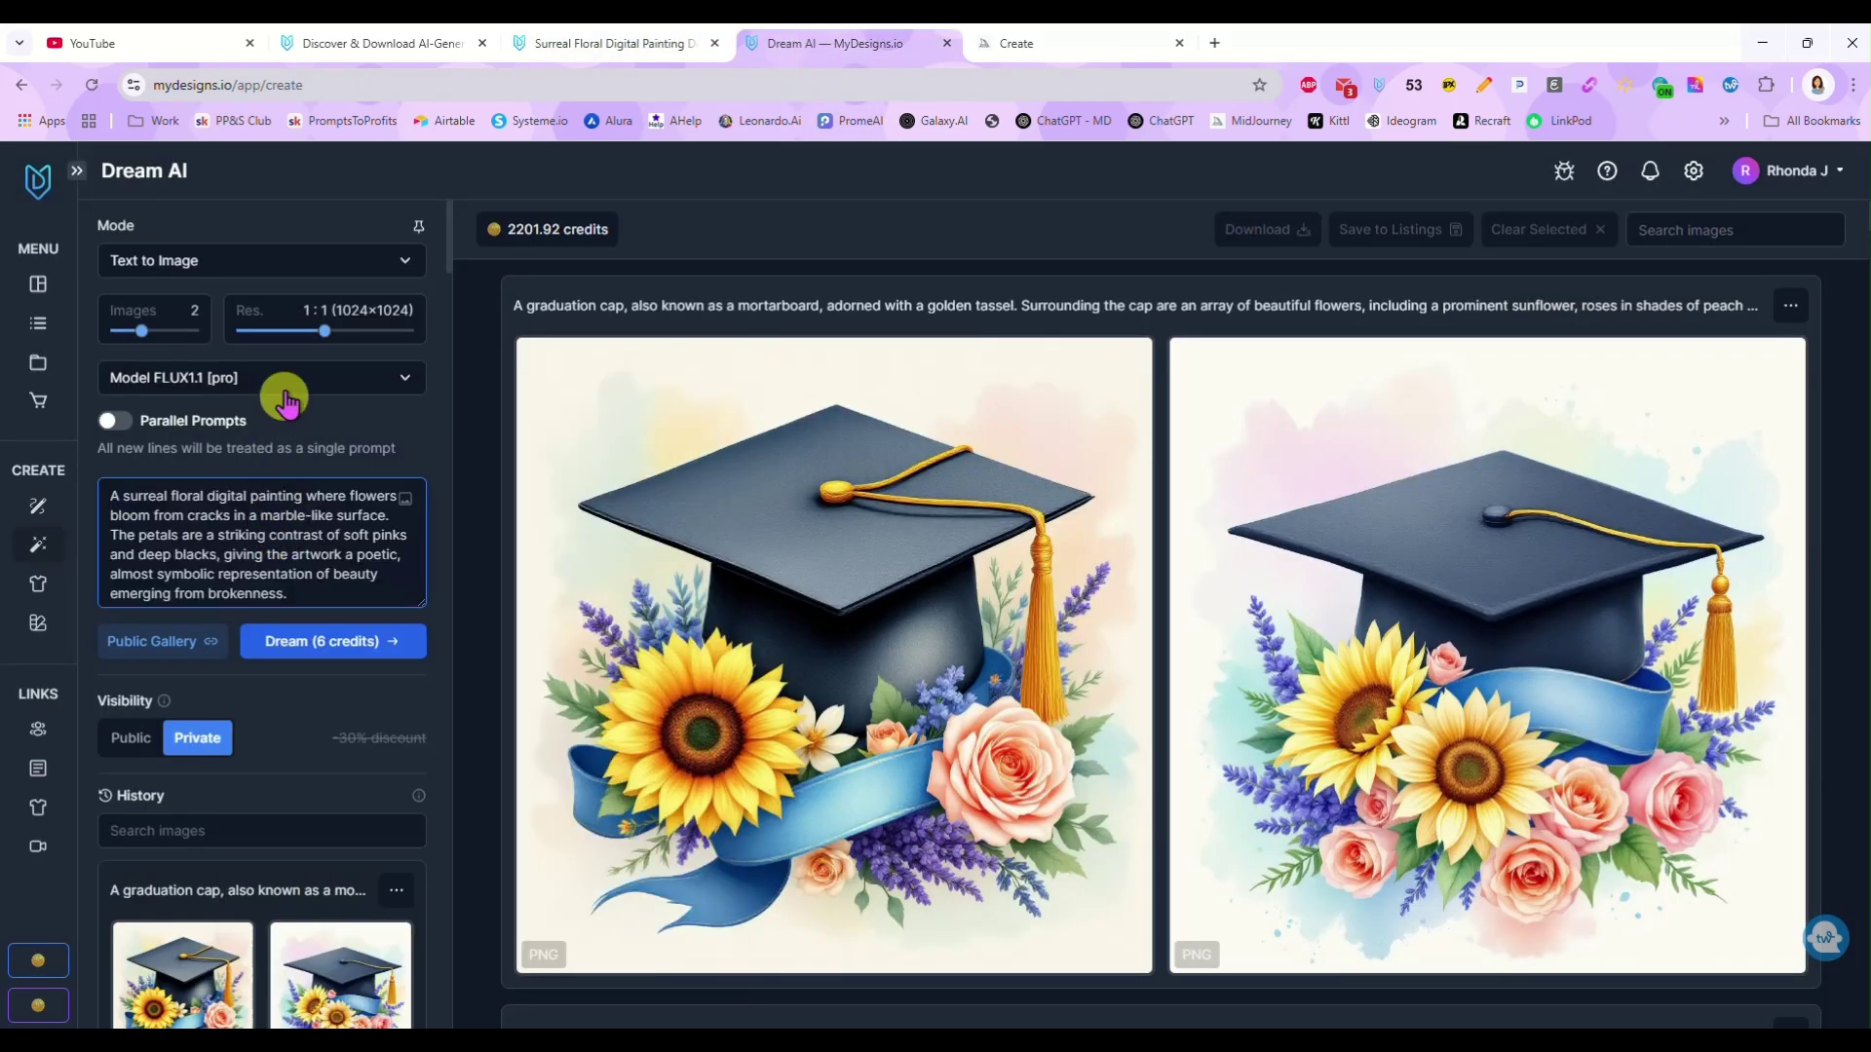
click(647, 44)
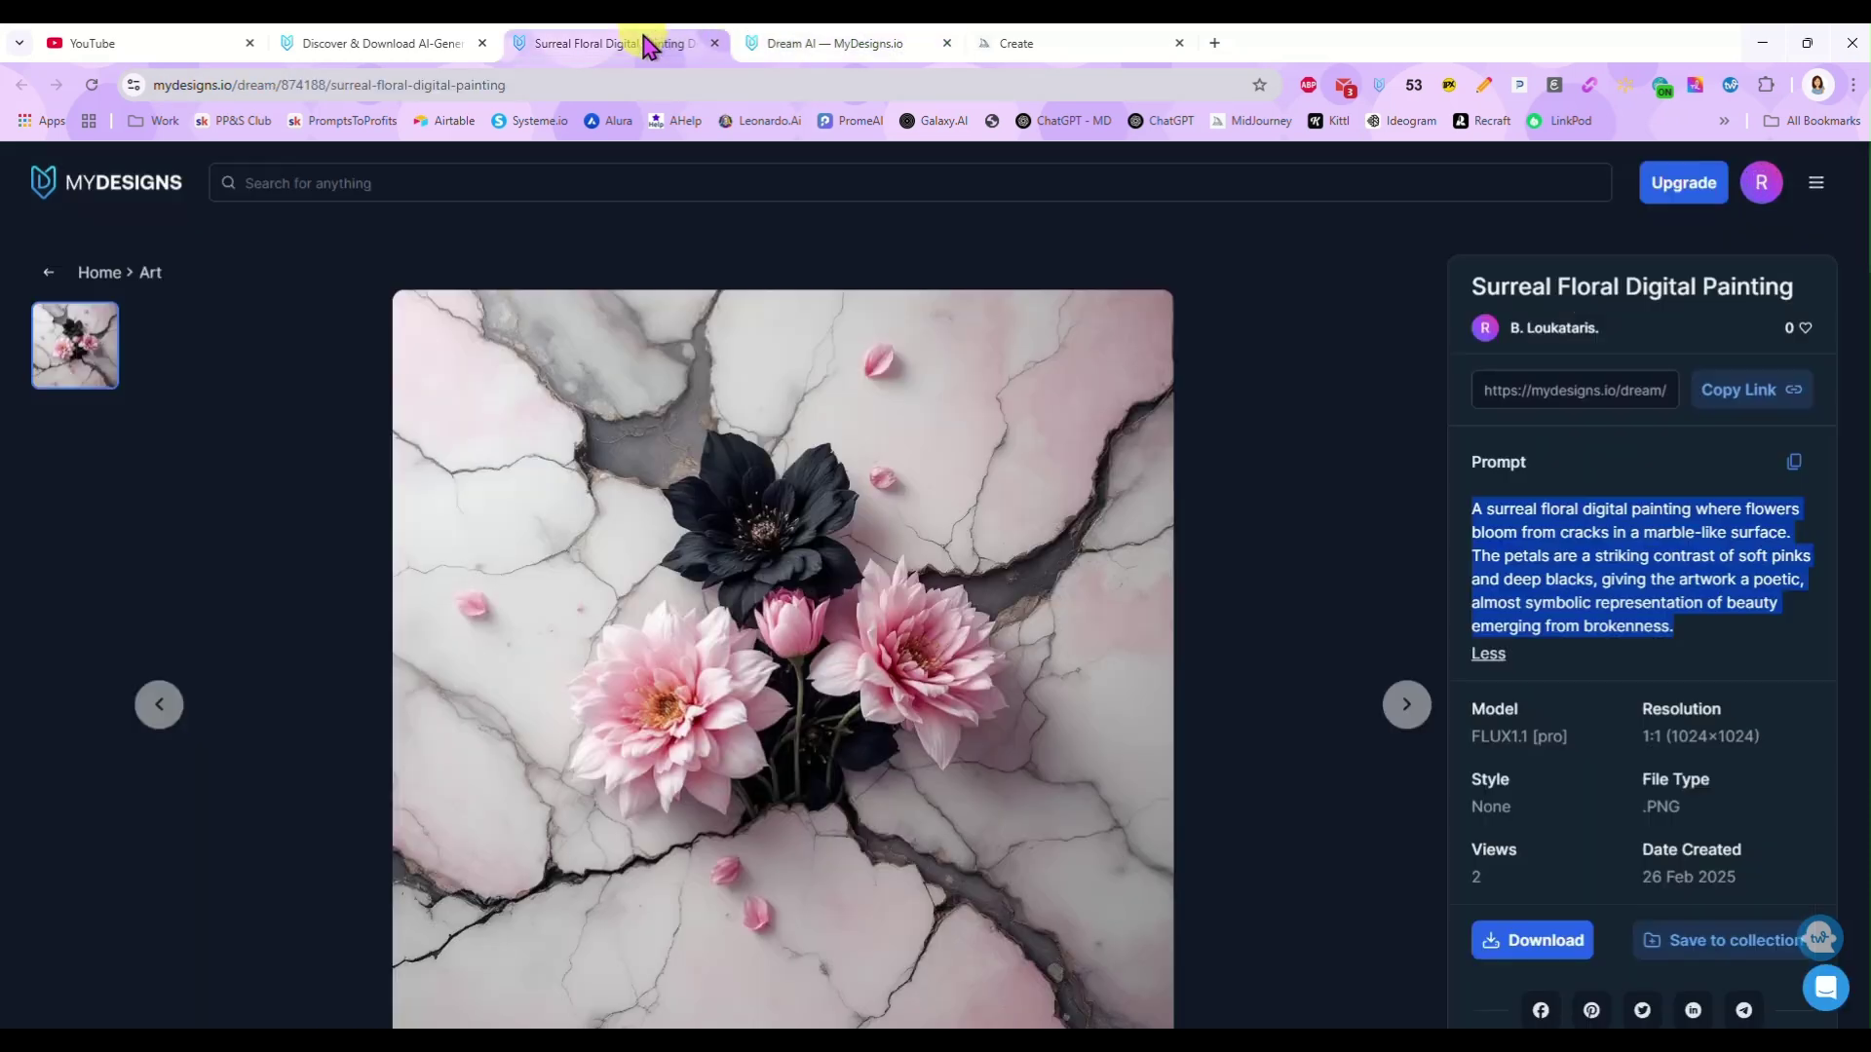
click(793, 44)
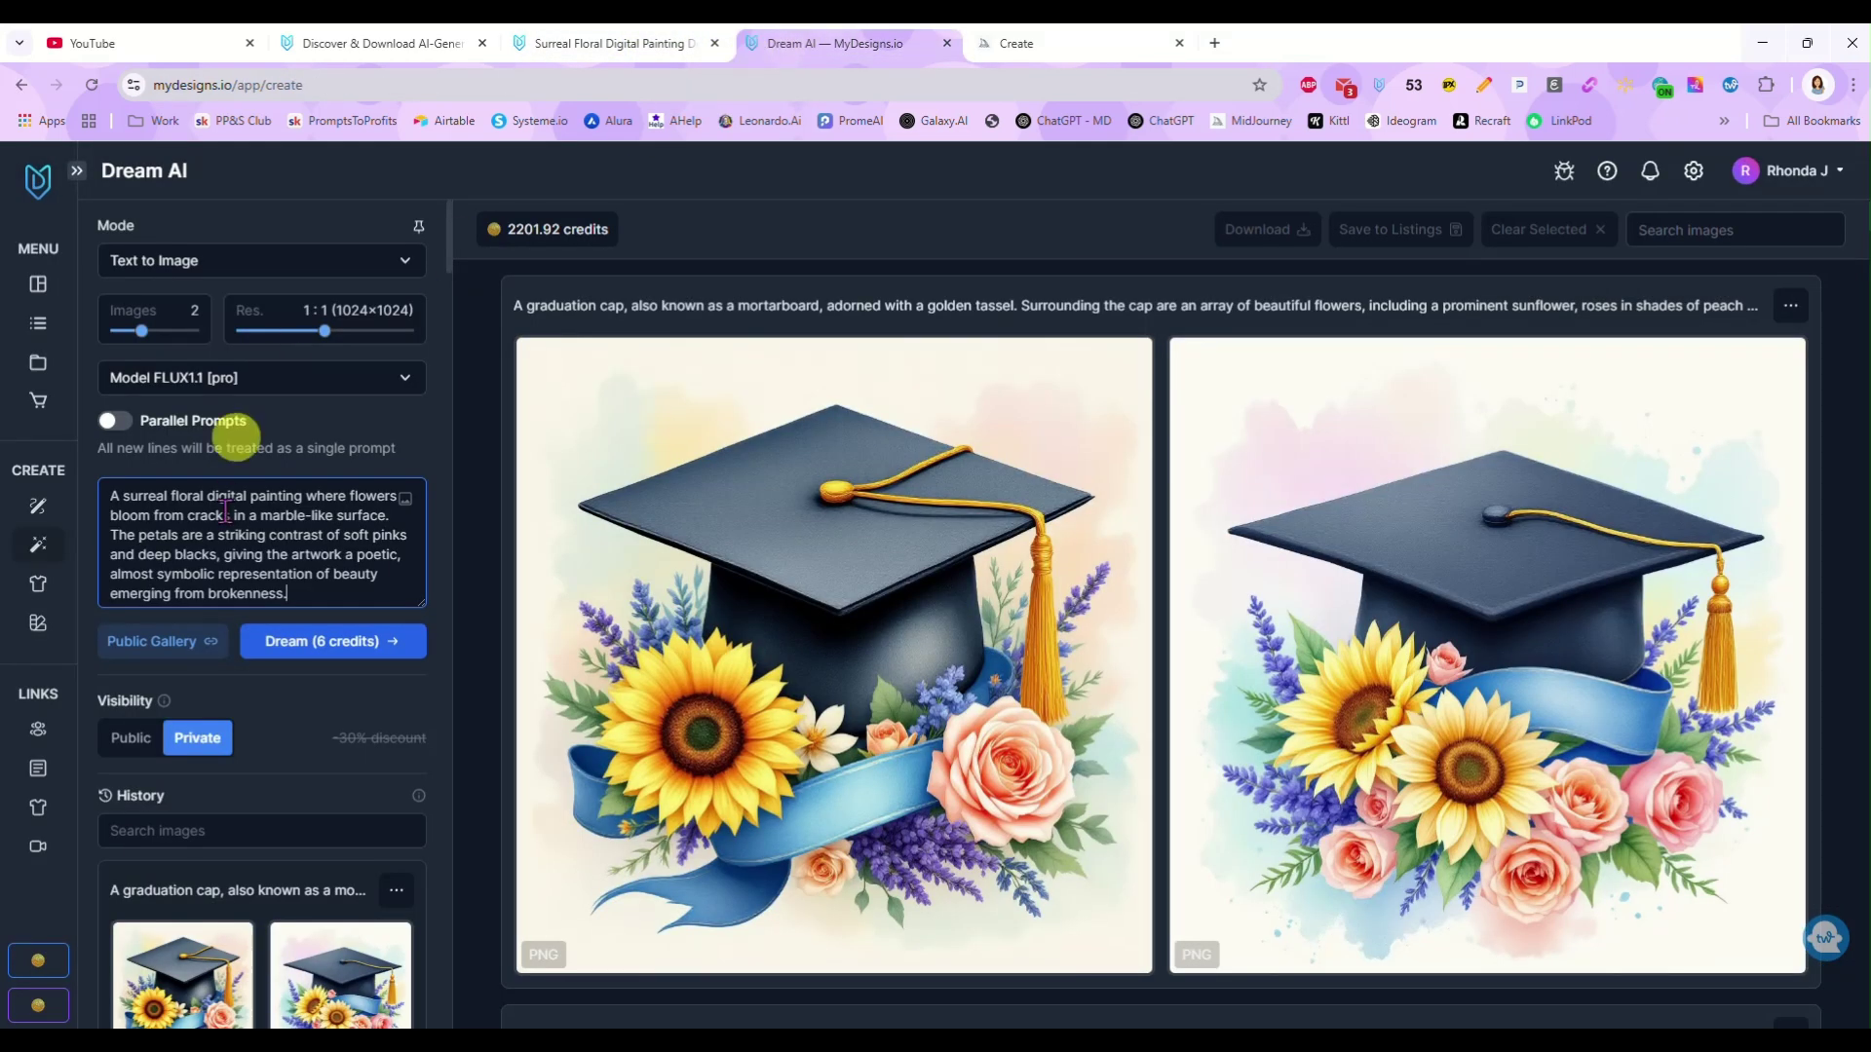
Step: Dream the surreal floral prompt, then replace 'pinks' with 'sparkling golds' before 'and deep blacks'
click(324, 646)
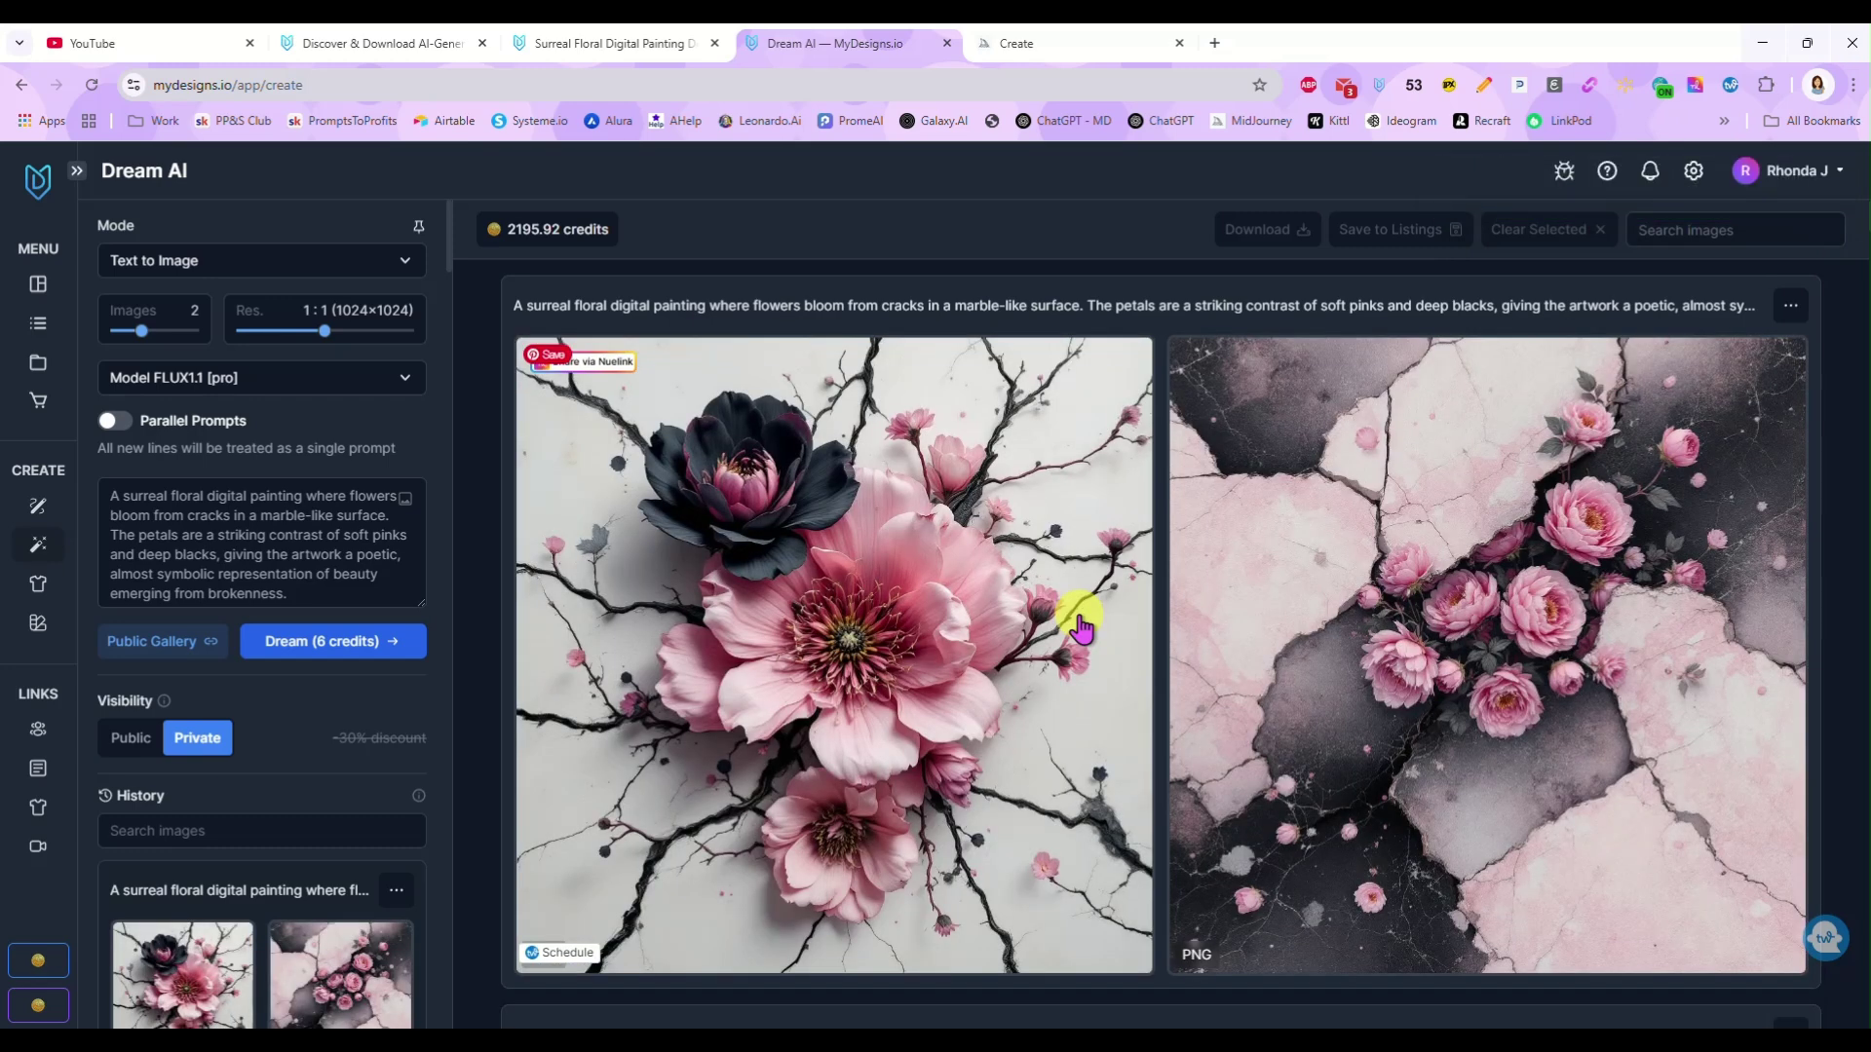
double_click(385, 535)
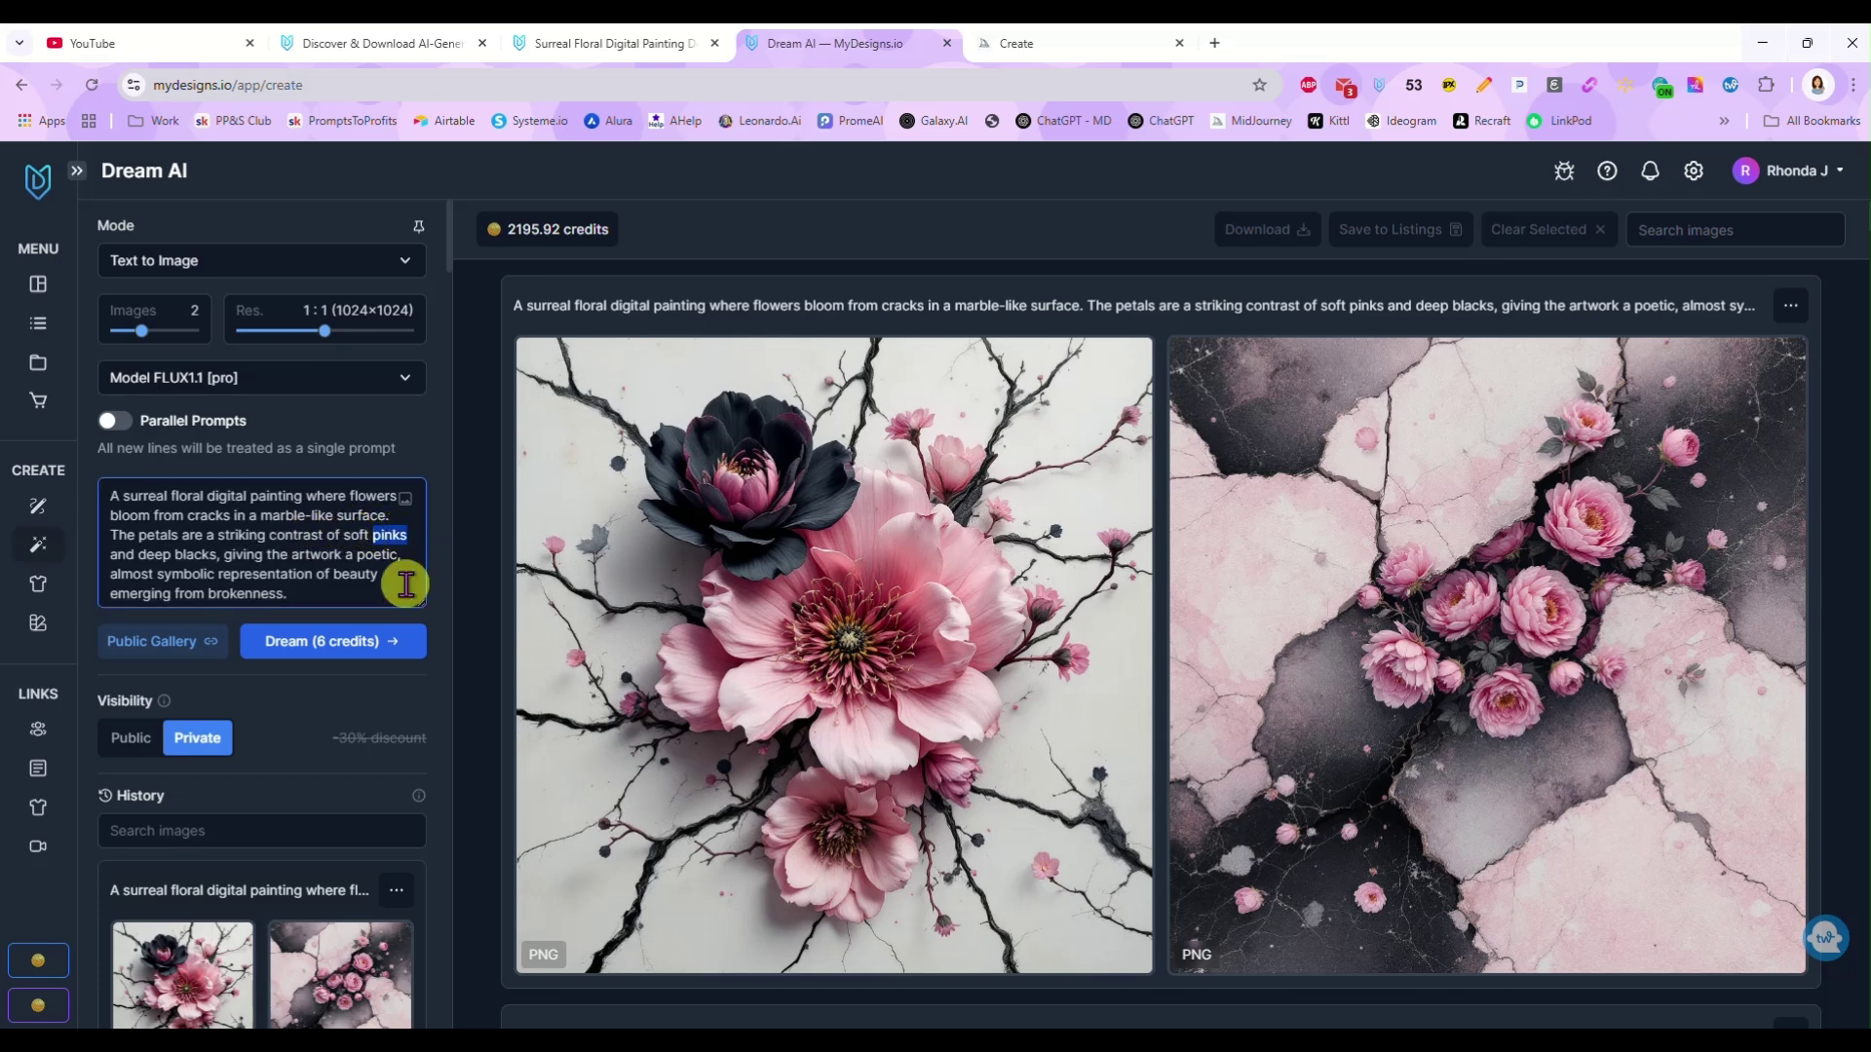
key(BackSpace)
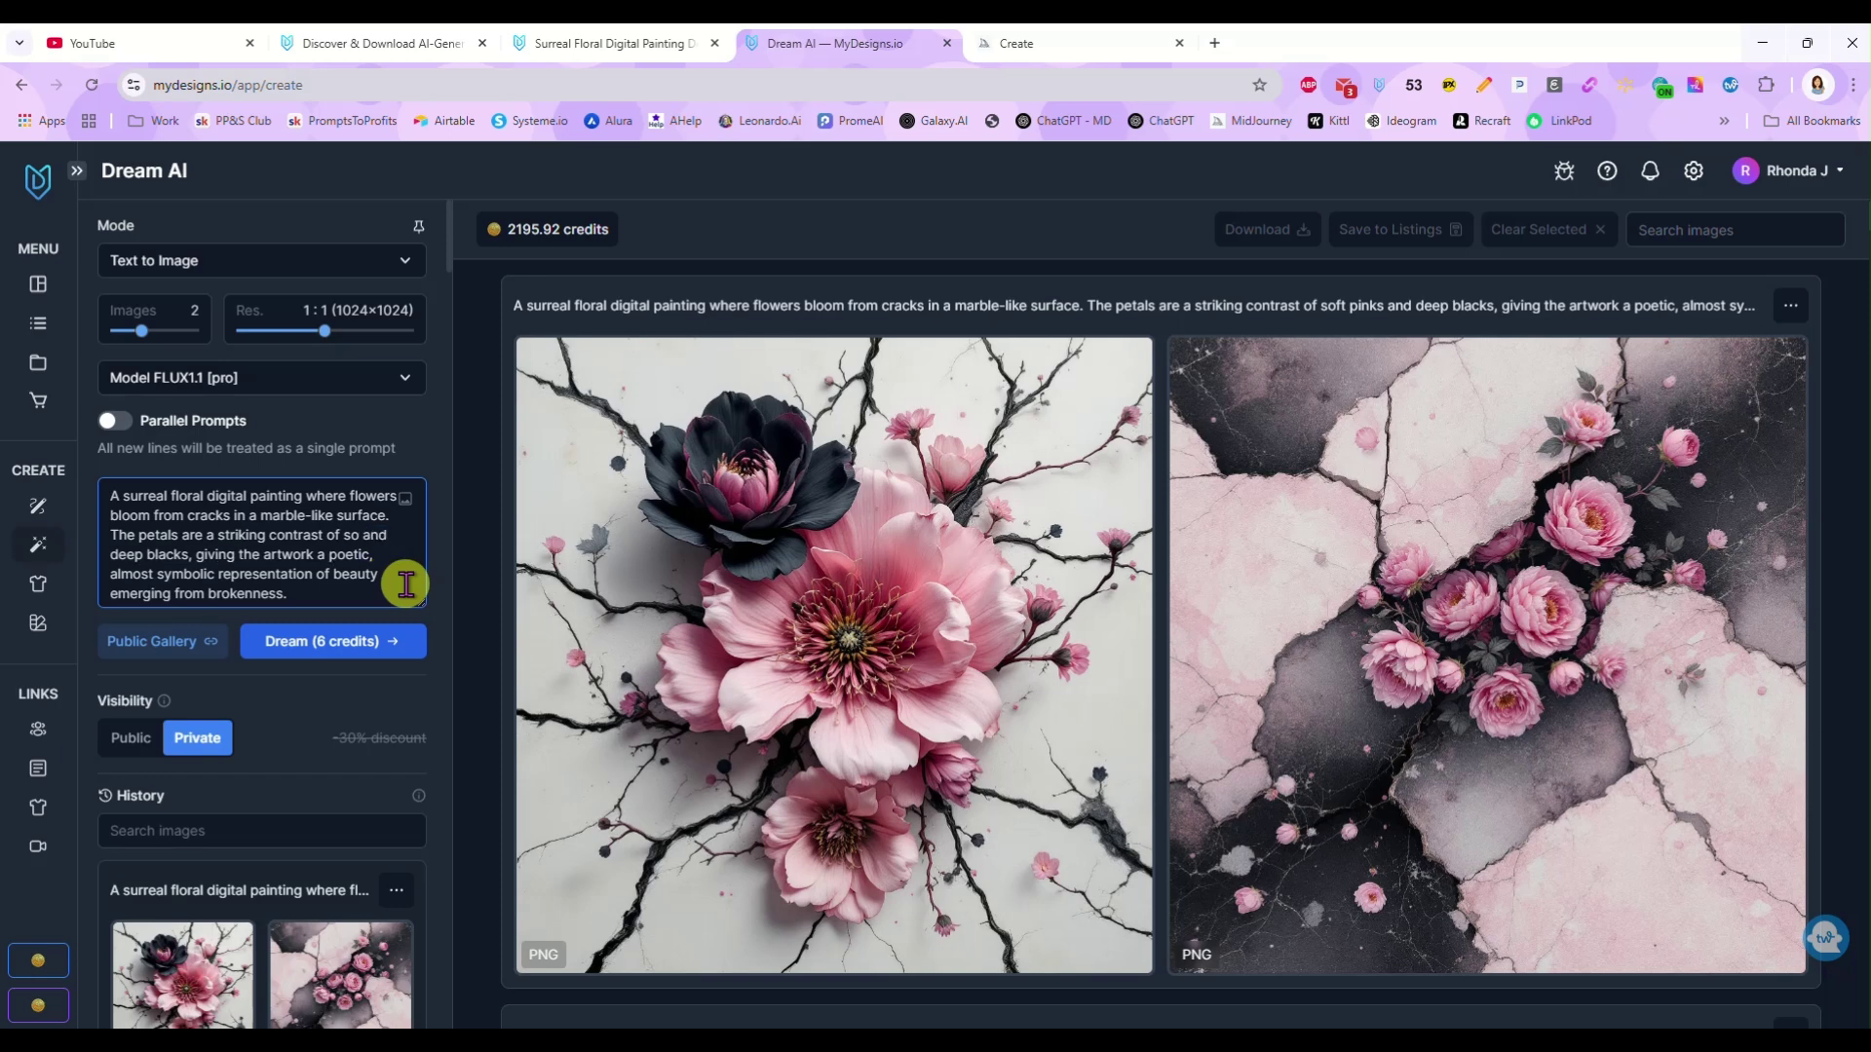
key(BackSpace)
text(d)
key(BackSpace)
key(BackSpace)
text(sparkling golds)
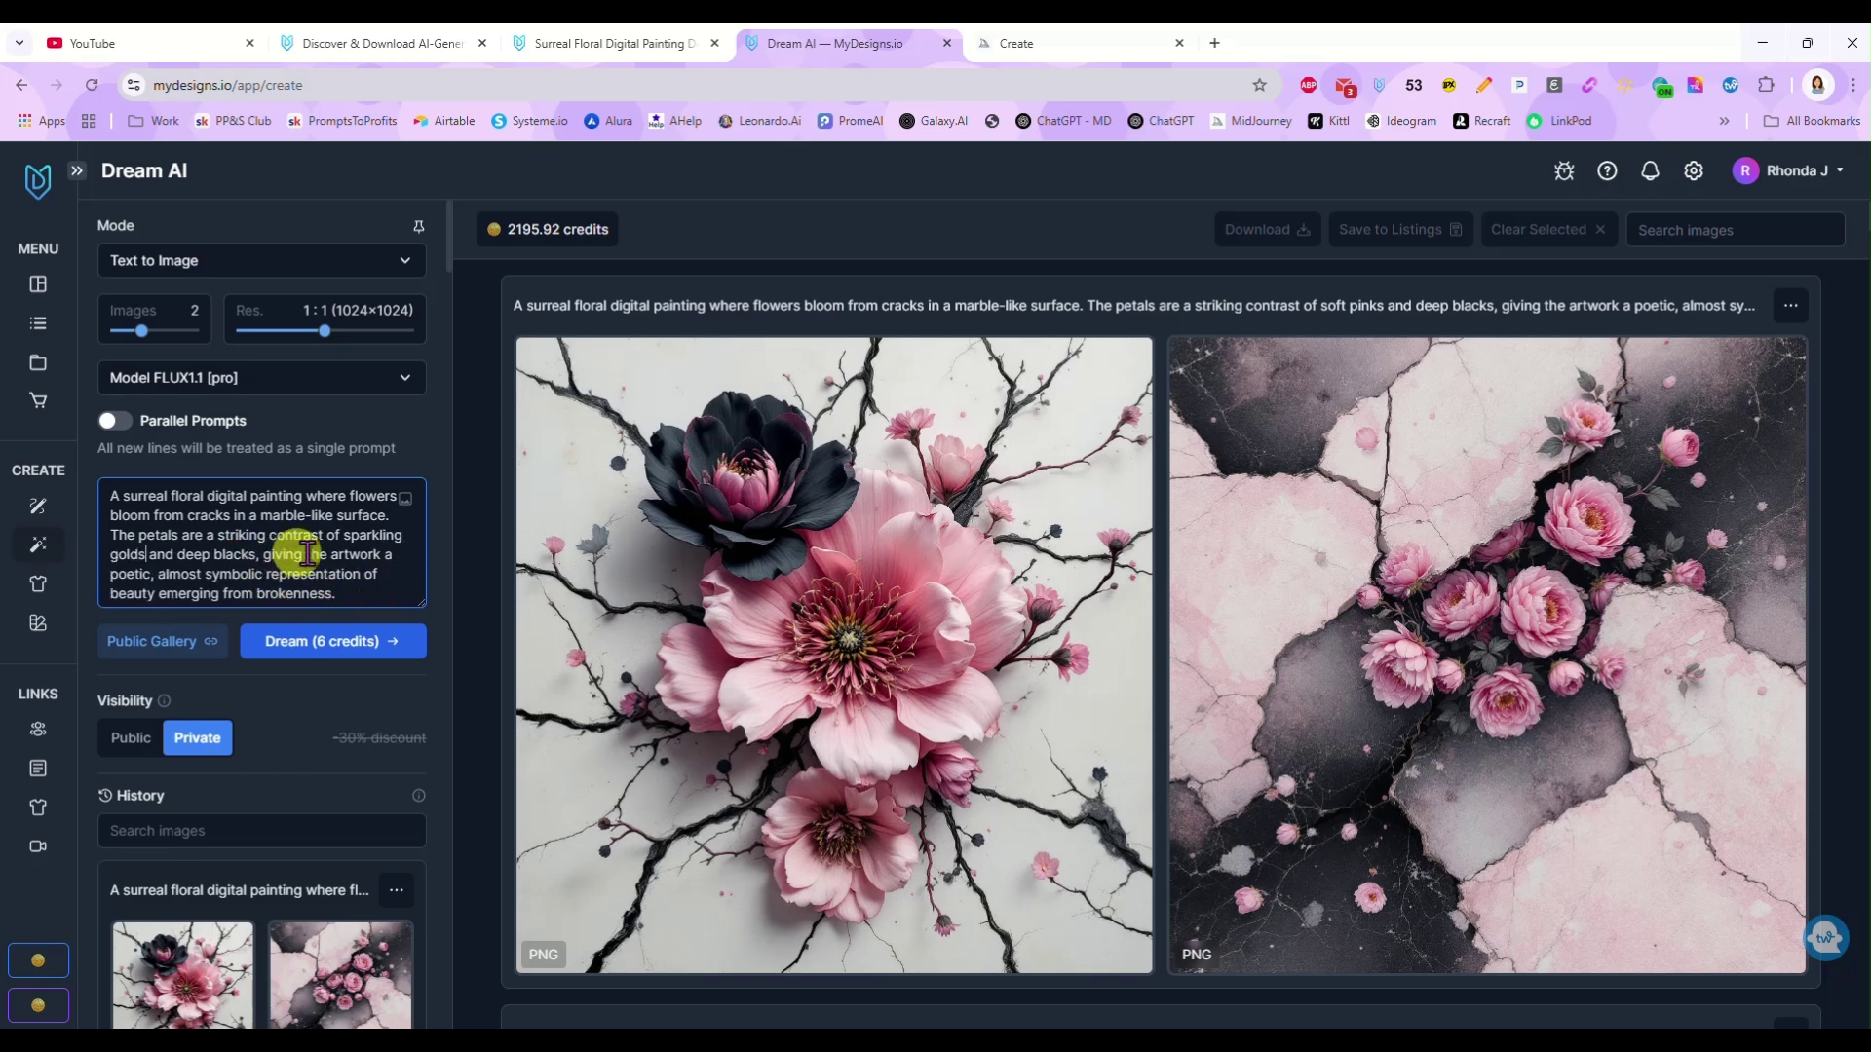
scroll(331, 540, down, 1)
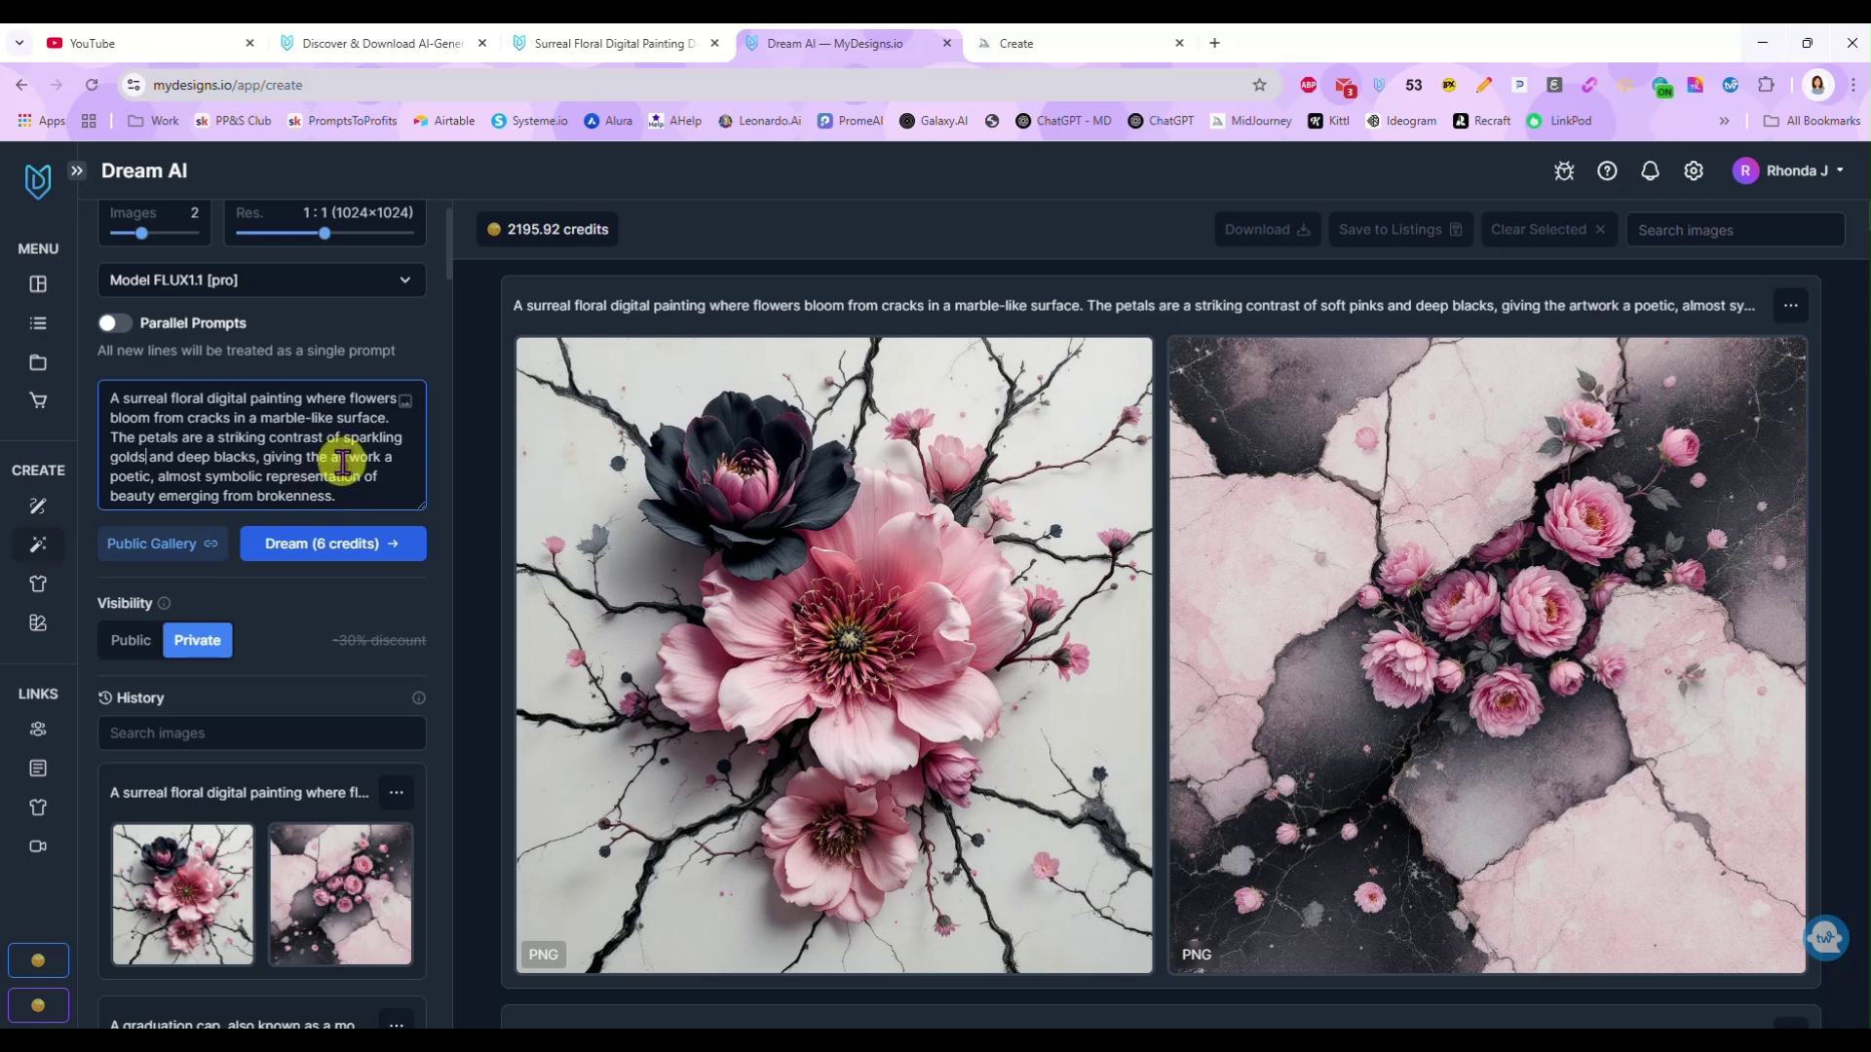
scroll(343, 463, up, 1)
Step: Dream the gold-themed prompt, select both new images, and close the Surreal Floral Digital Painting tab
click(335, 643)
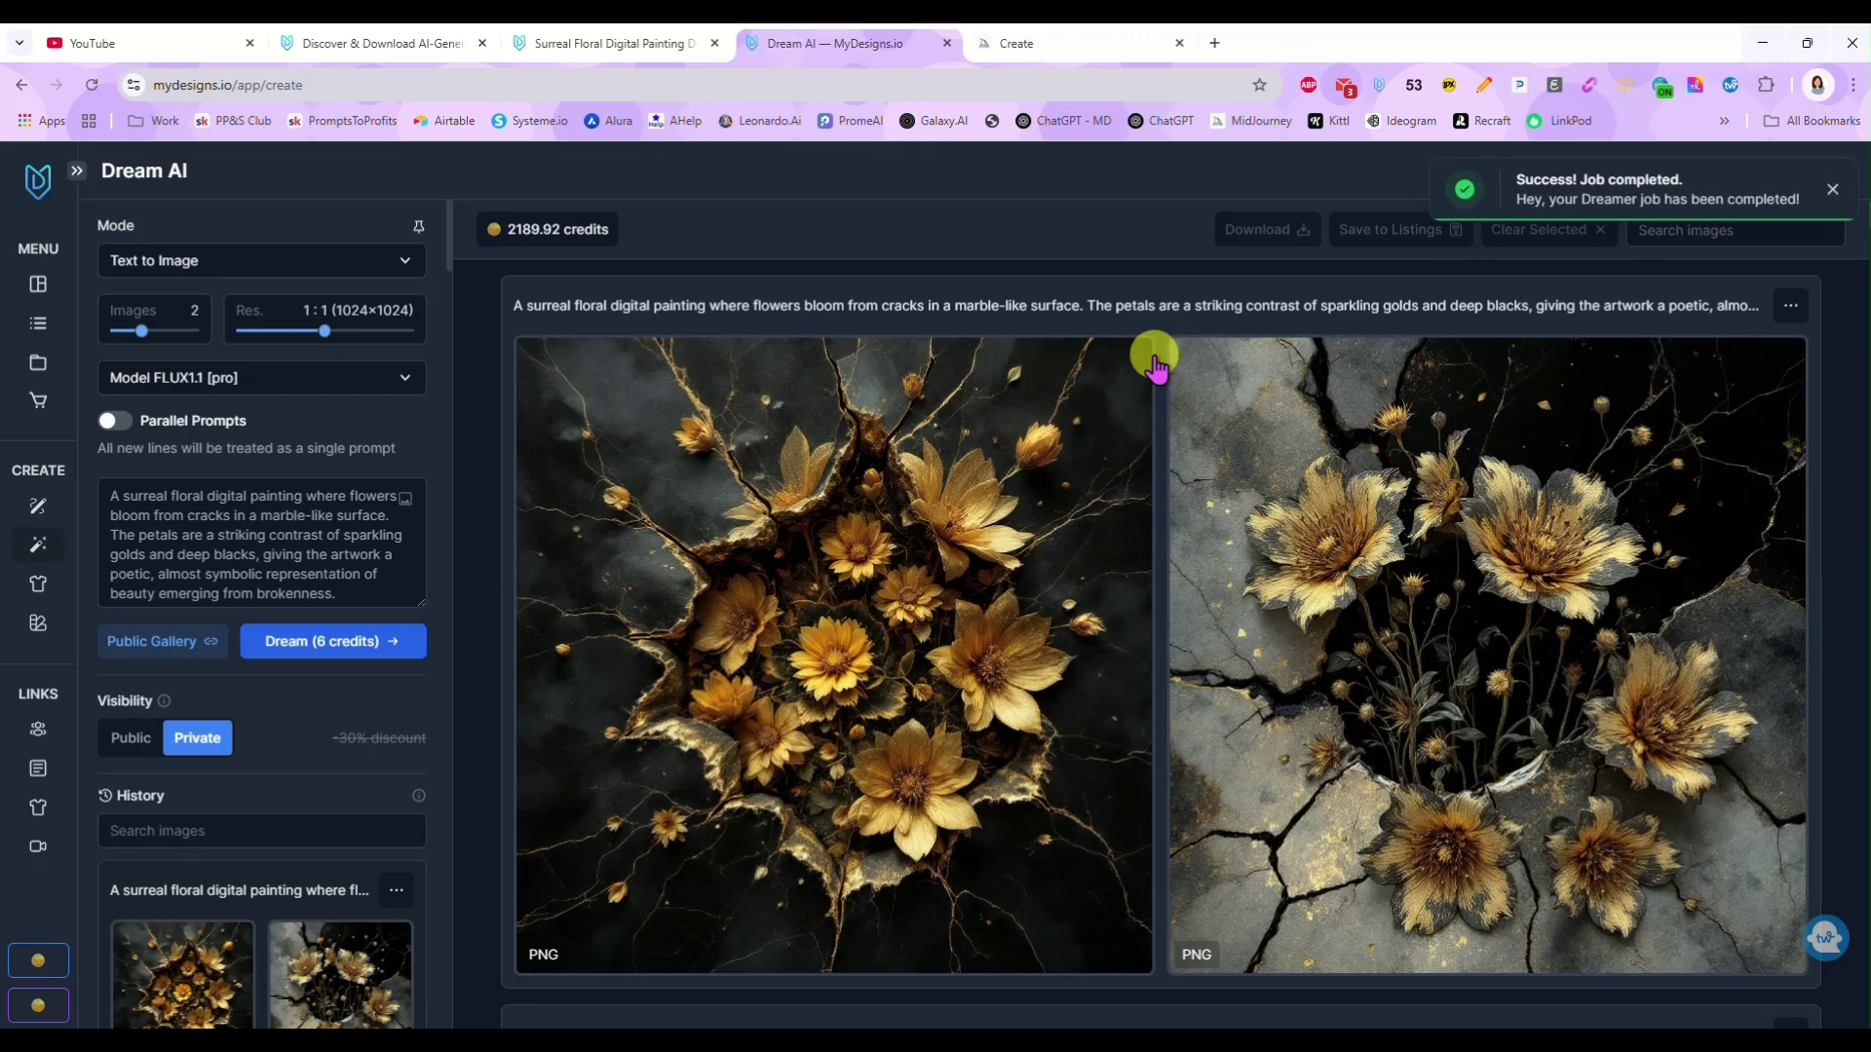
click(805, 668)
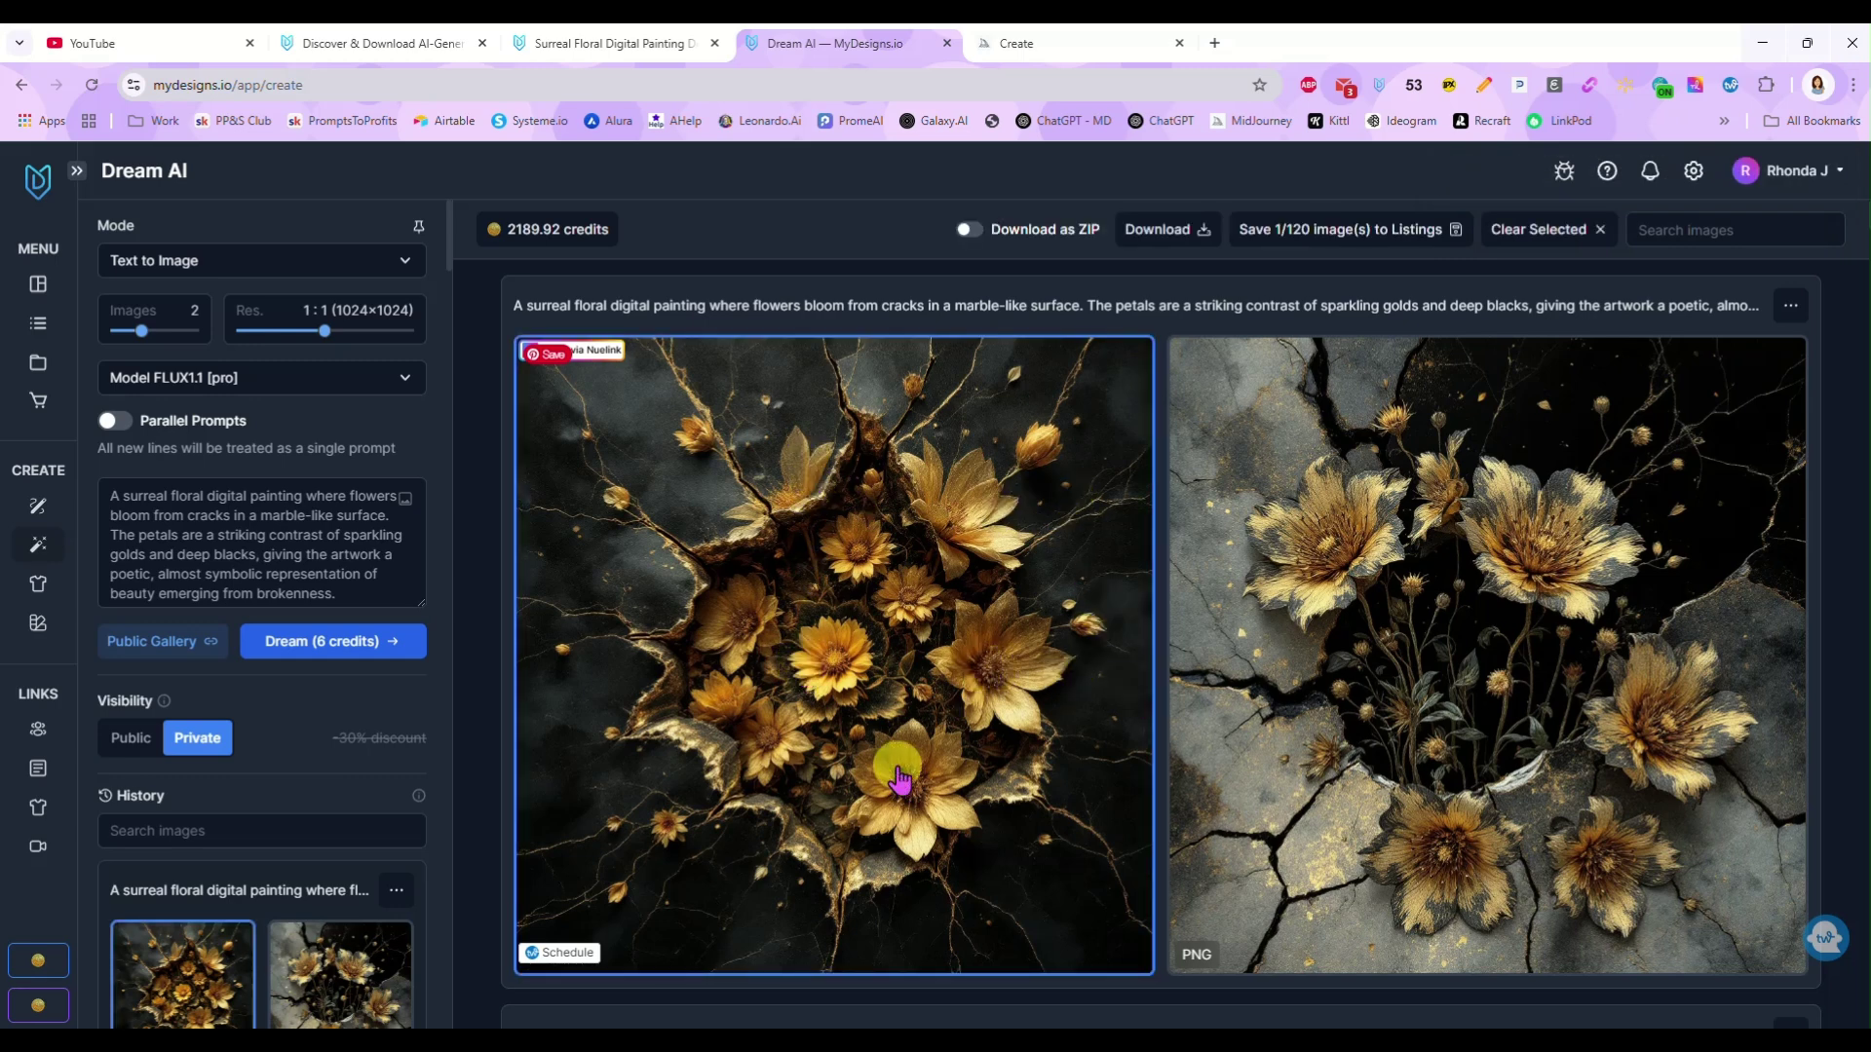
click(1285, 749)
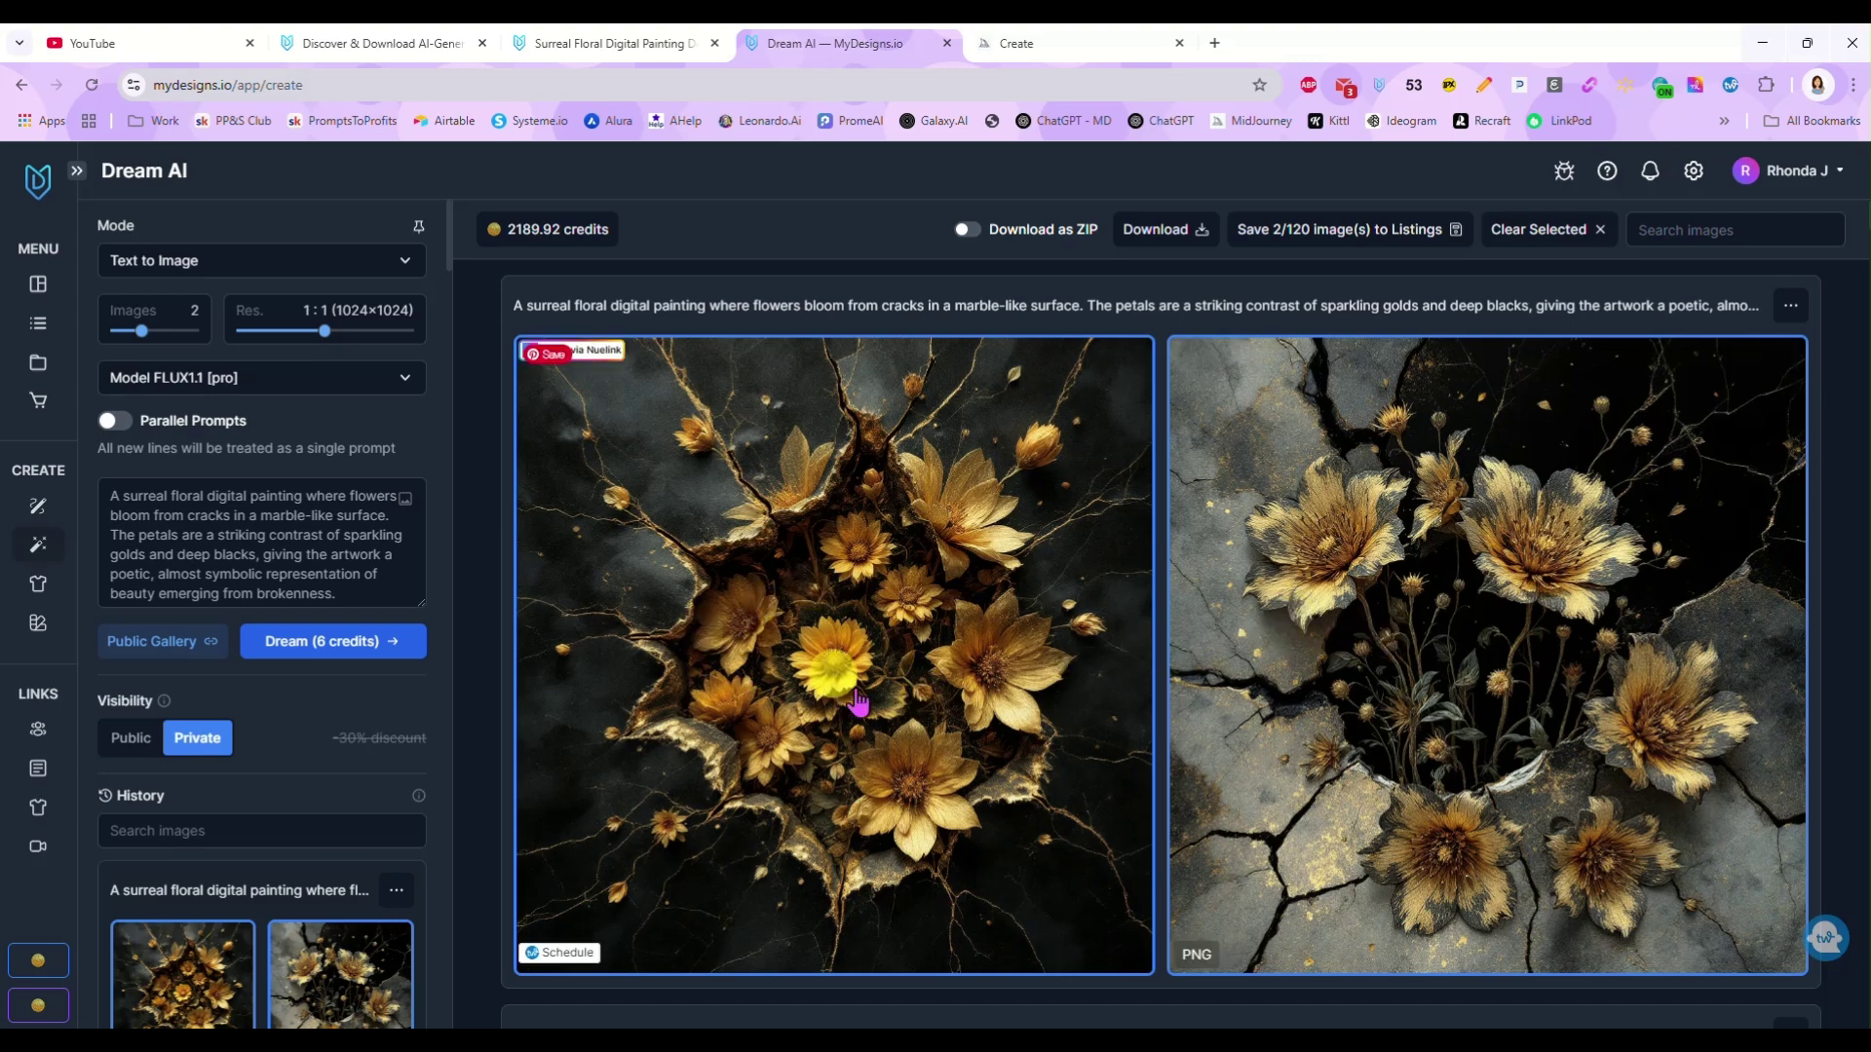
click(597, 43)
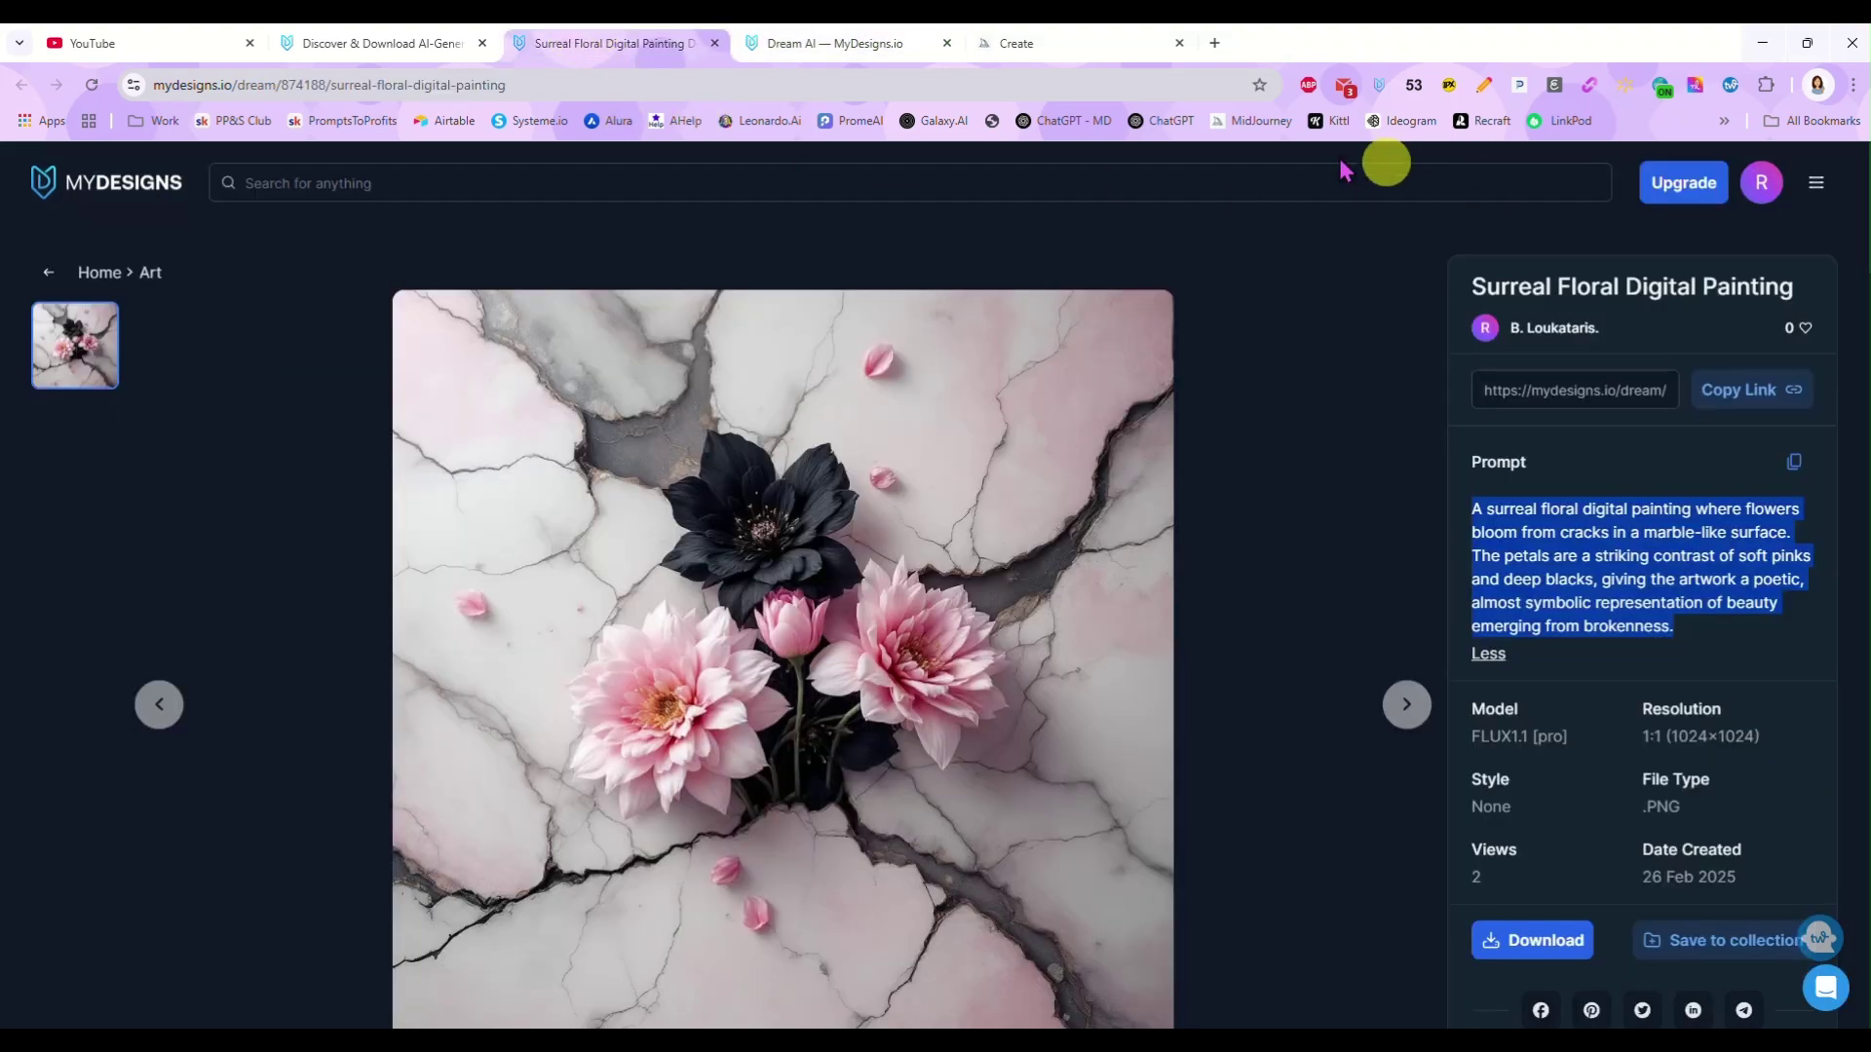
click(714, 43)
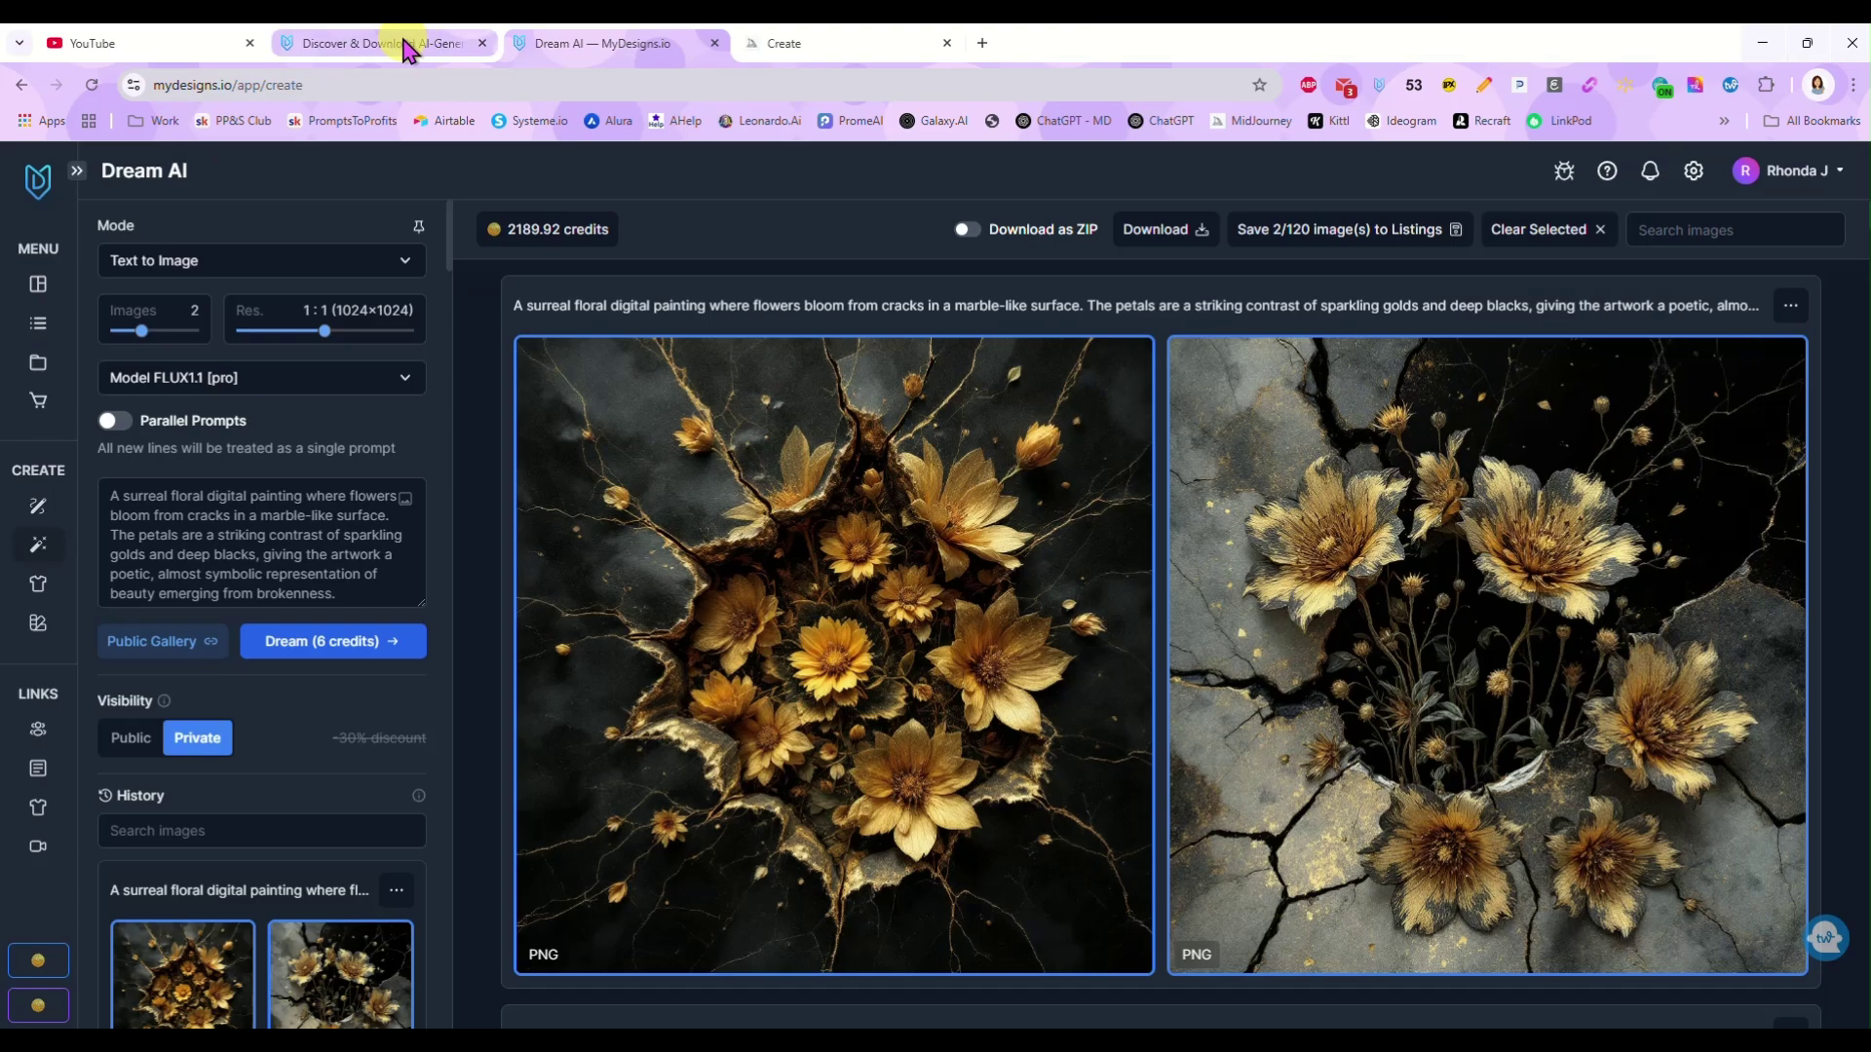
Step: Scroll the Discover & Download gallery down to the autism-awareness Mama and blue toile dachshund designs
click(390, 43)
scroll(1052, 482, down, 8)
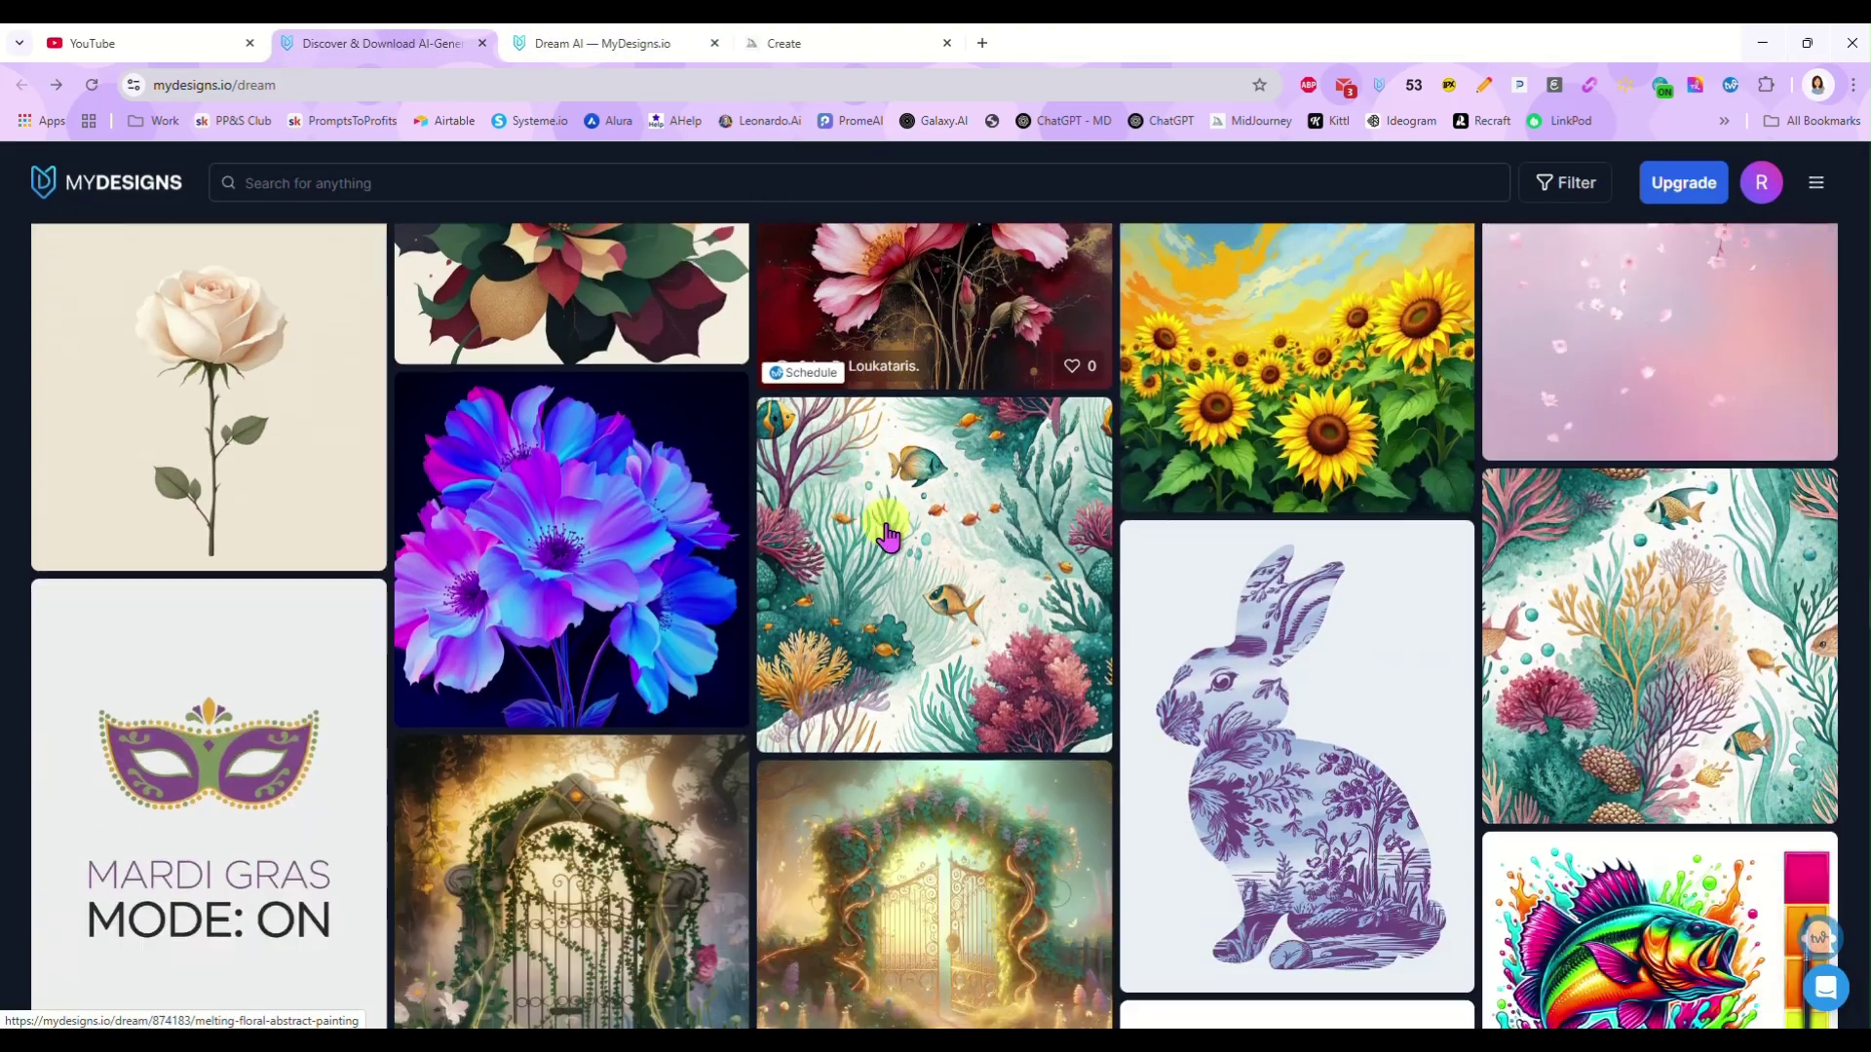
scroll(670, 487, down, 4)
scroll(952, 530, down, 2)
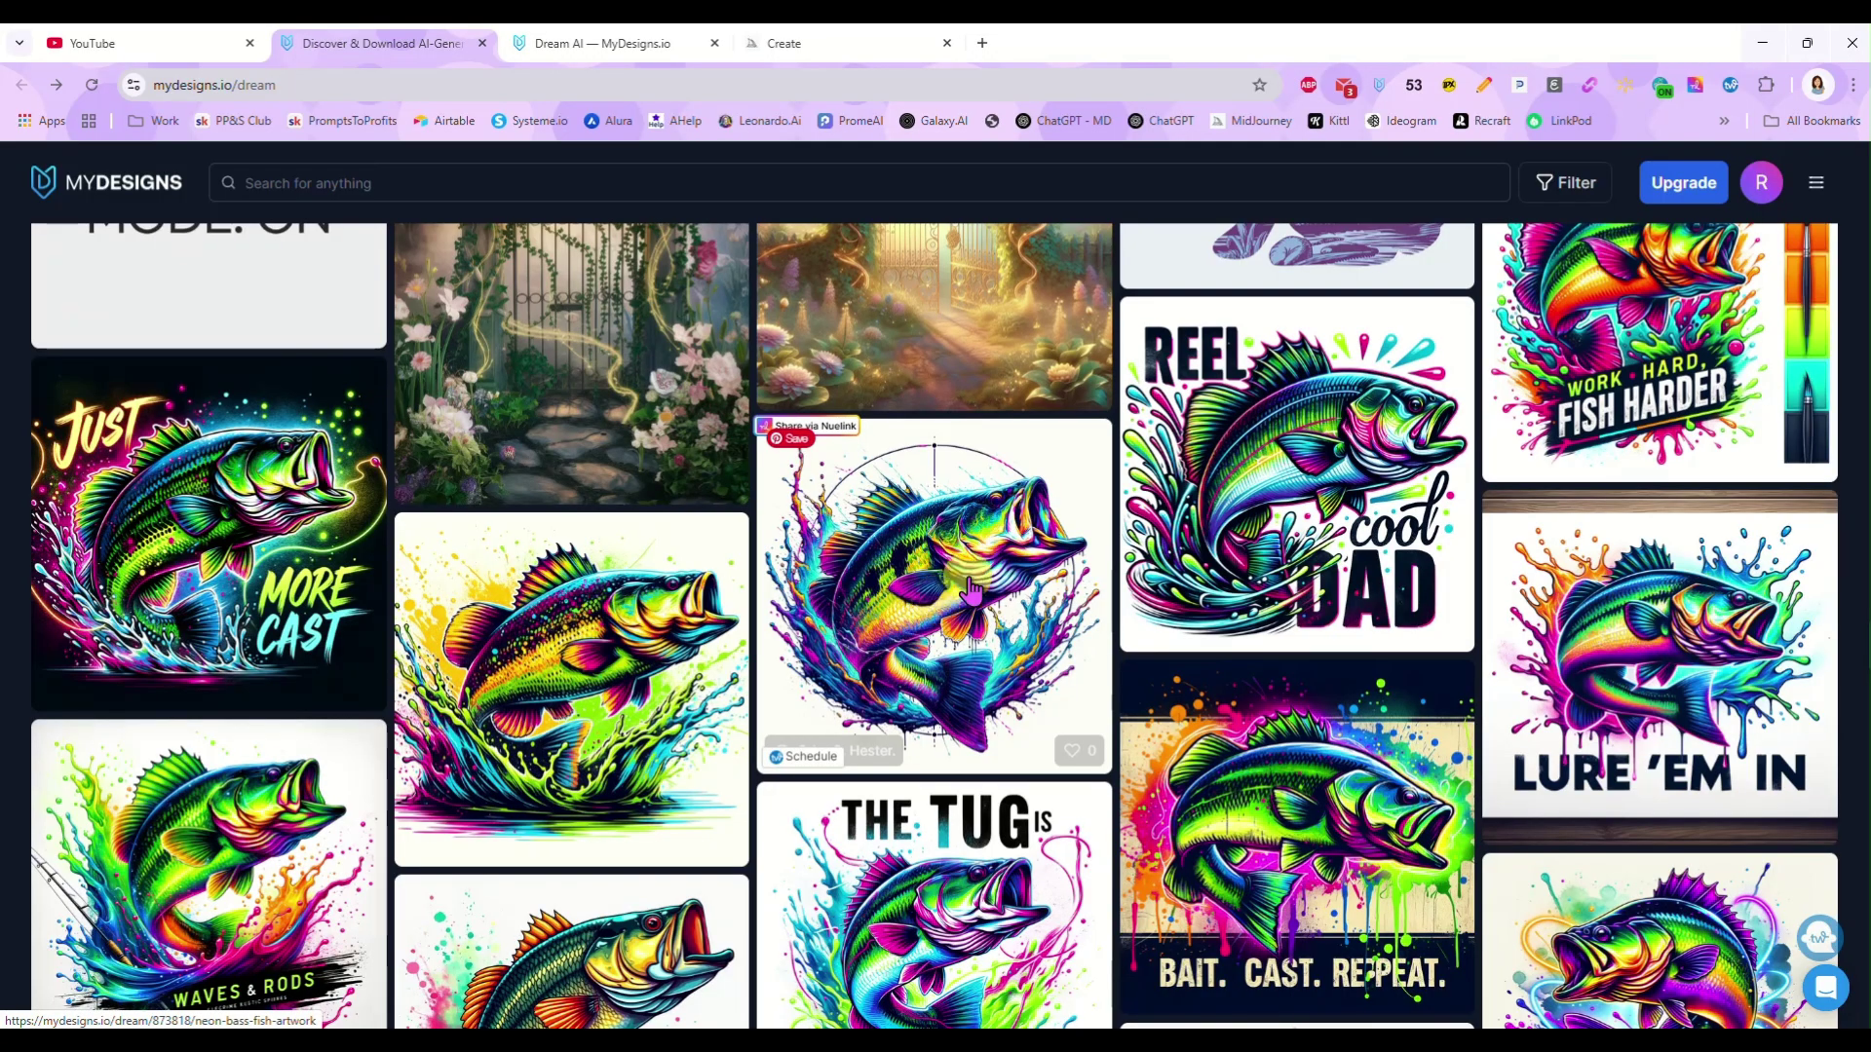
scroll(937, 614, down, 7)
scroll(950, 595, down, 13)
scroll(950, 599, down, 2)
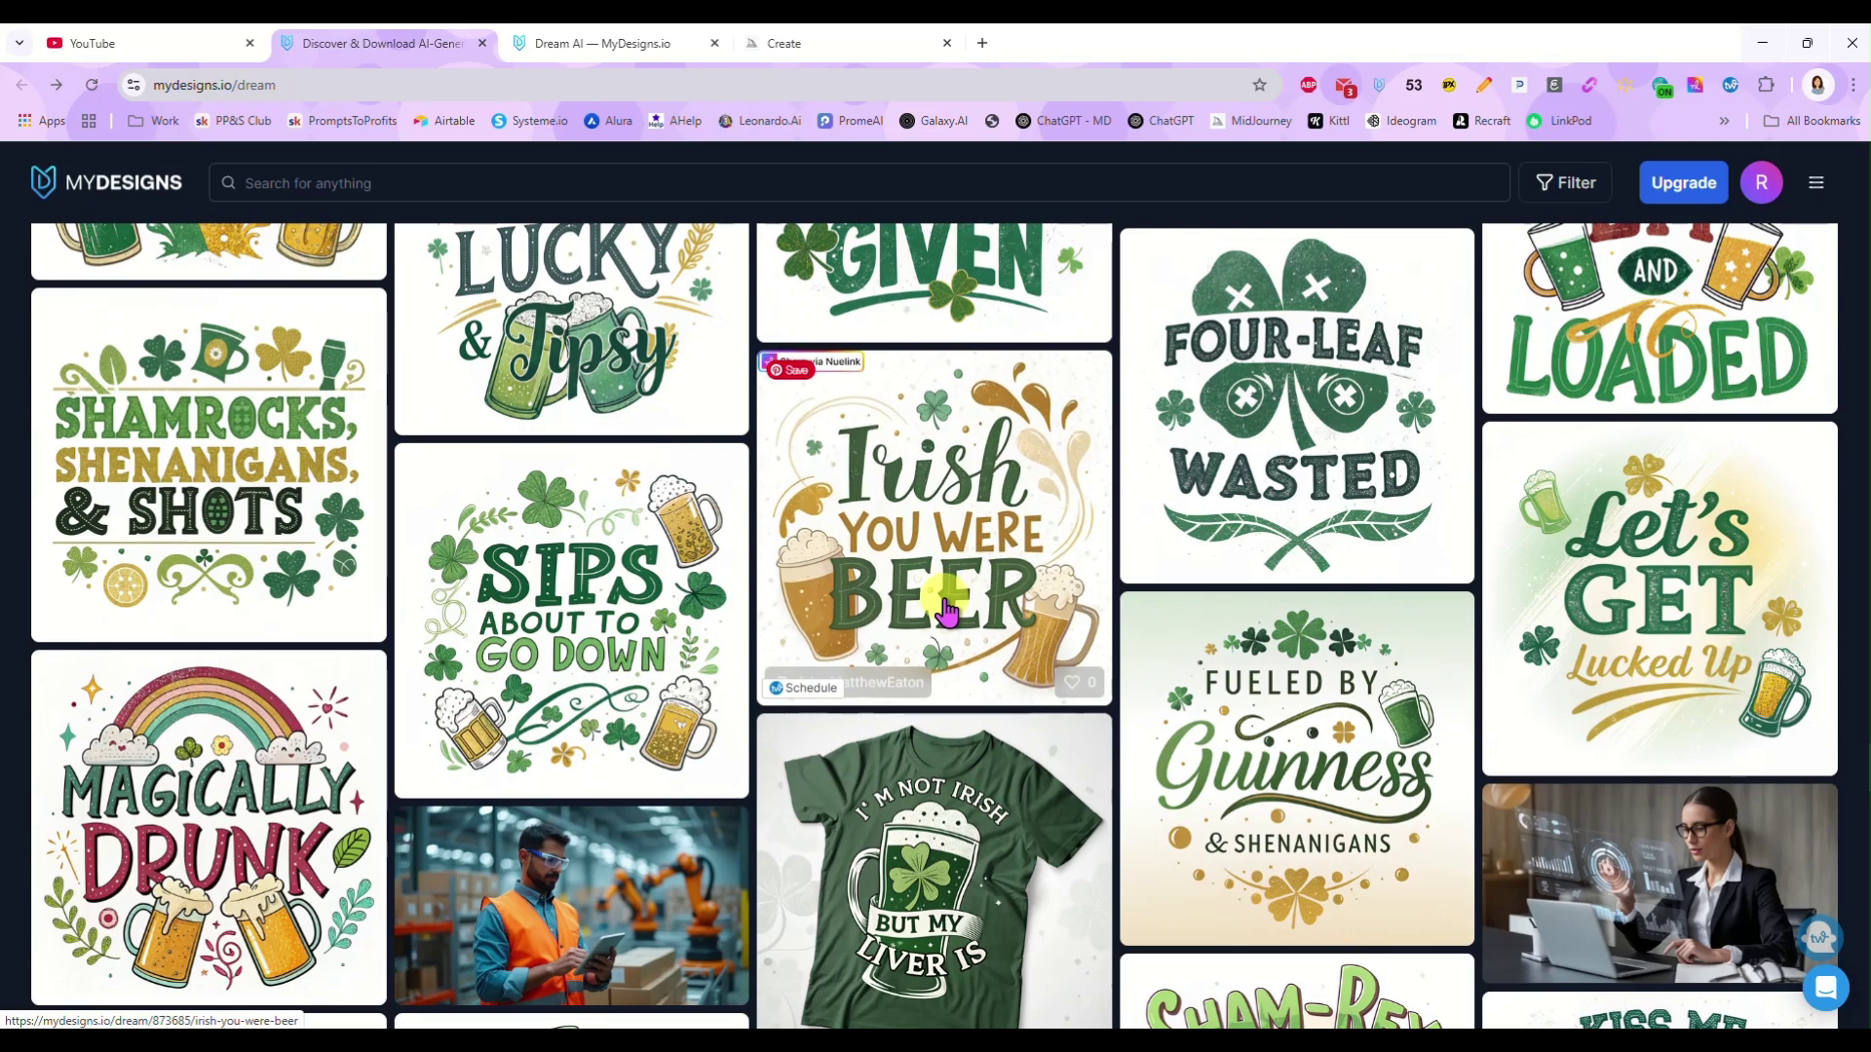
scroll(947, 612, down, 7)
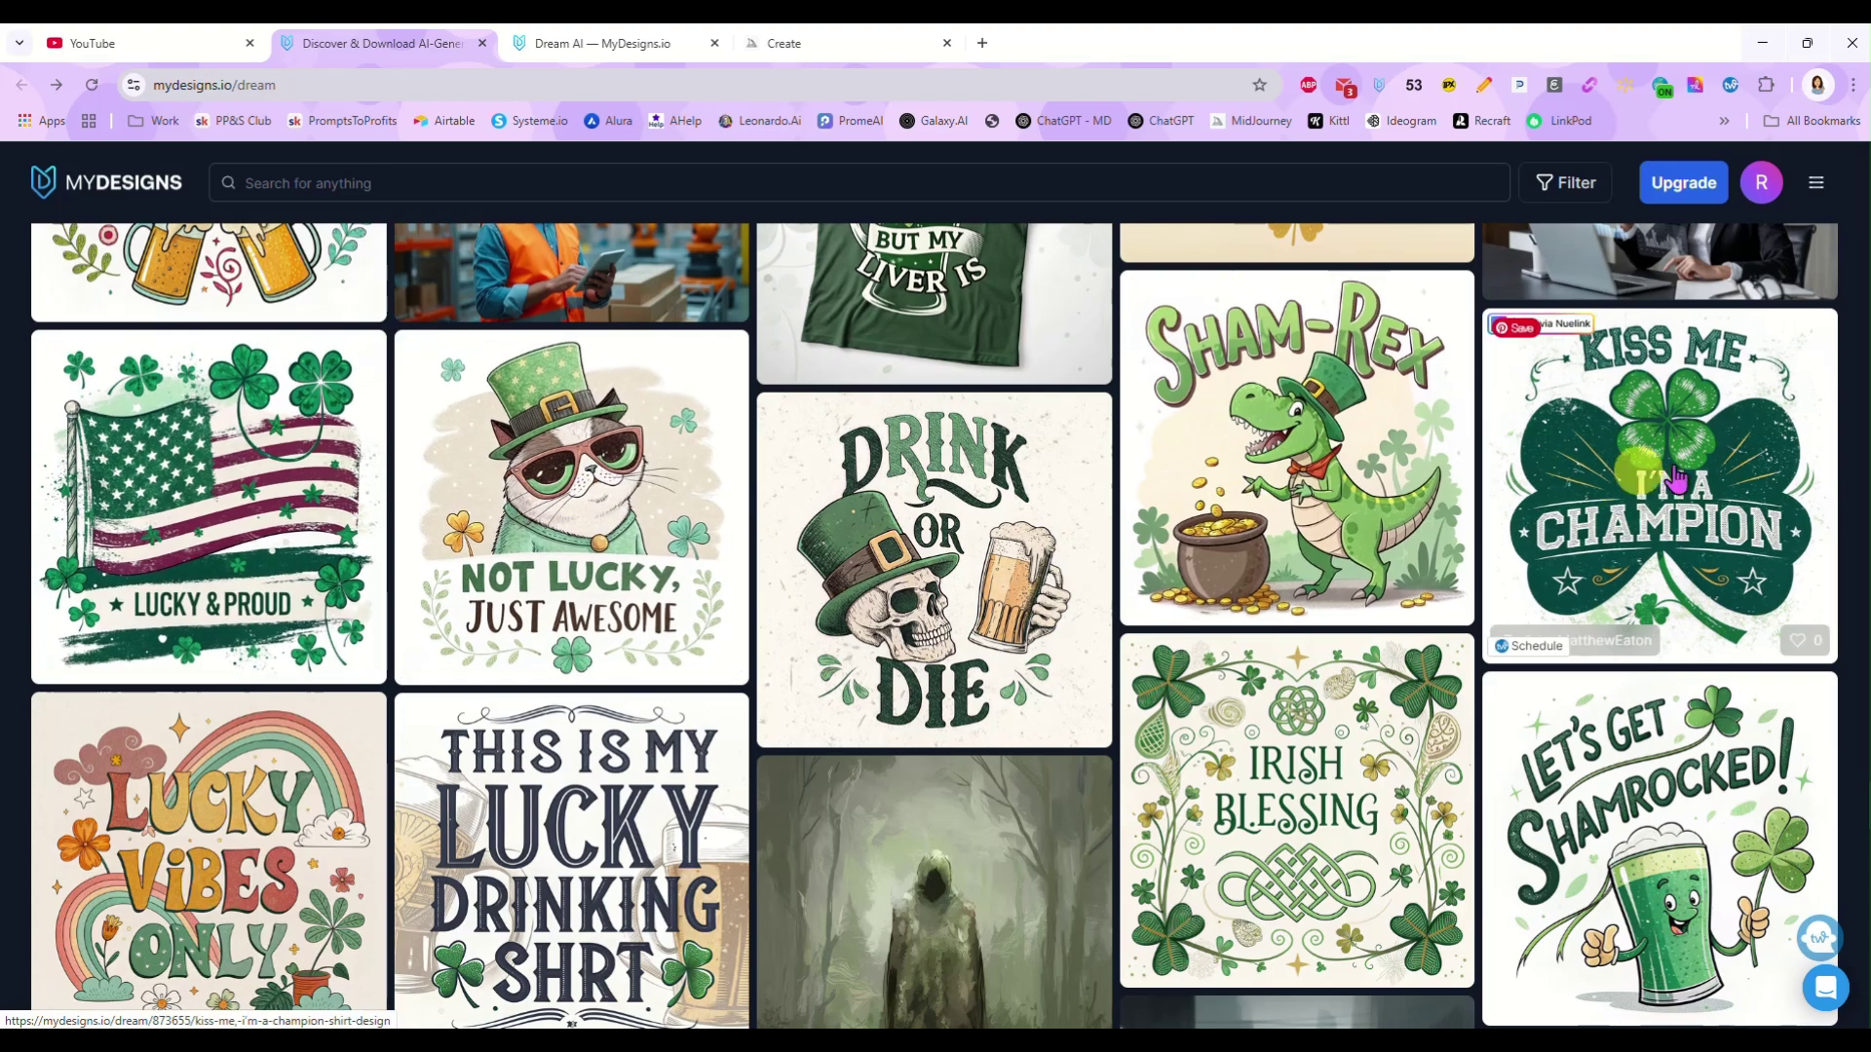
scroll(913, 598, down, 2)
scroll(913, 598, down, 10)
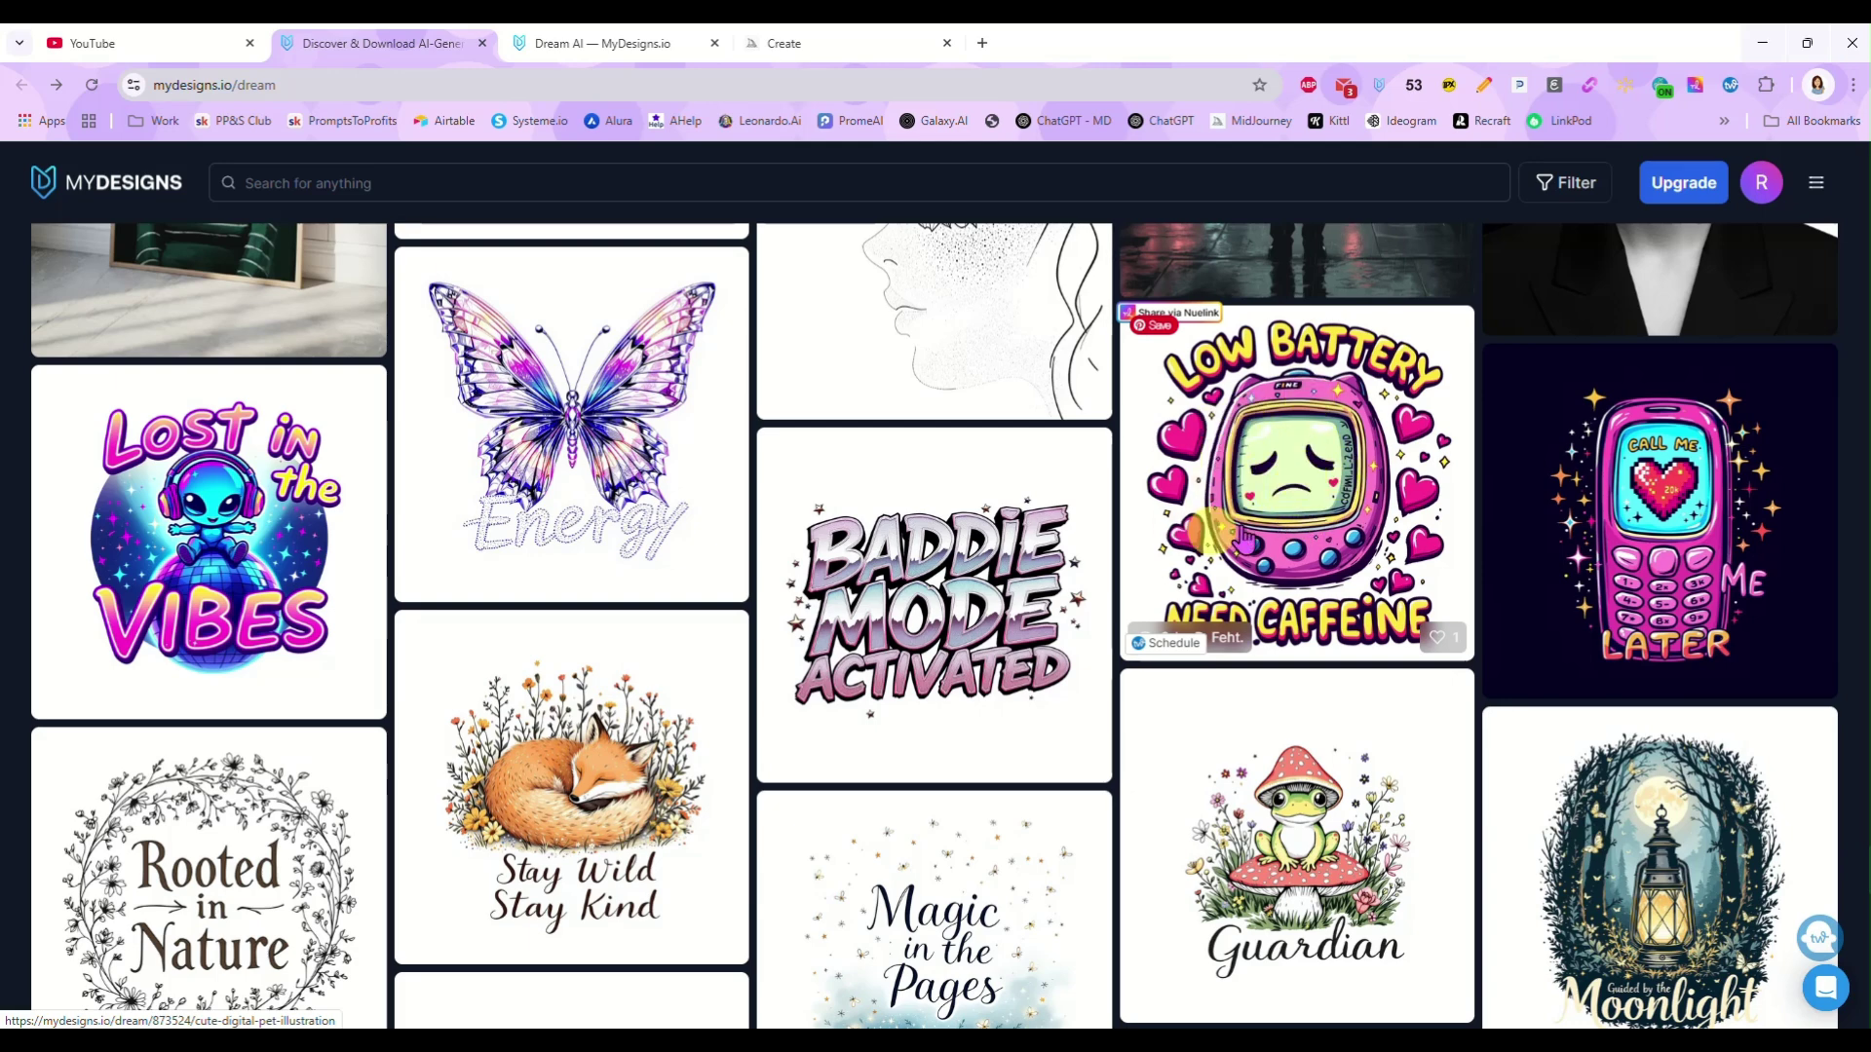
scroll(926, 575, down, 2)
scroll(926, 574, down, 9)
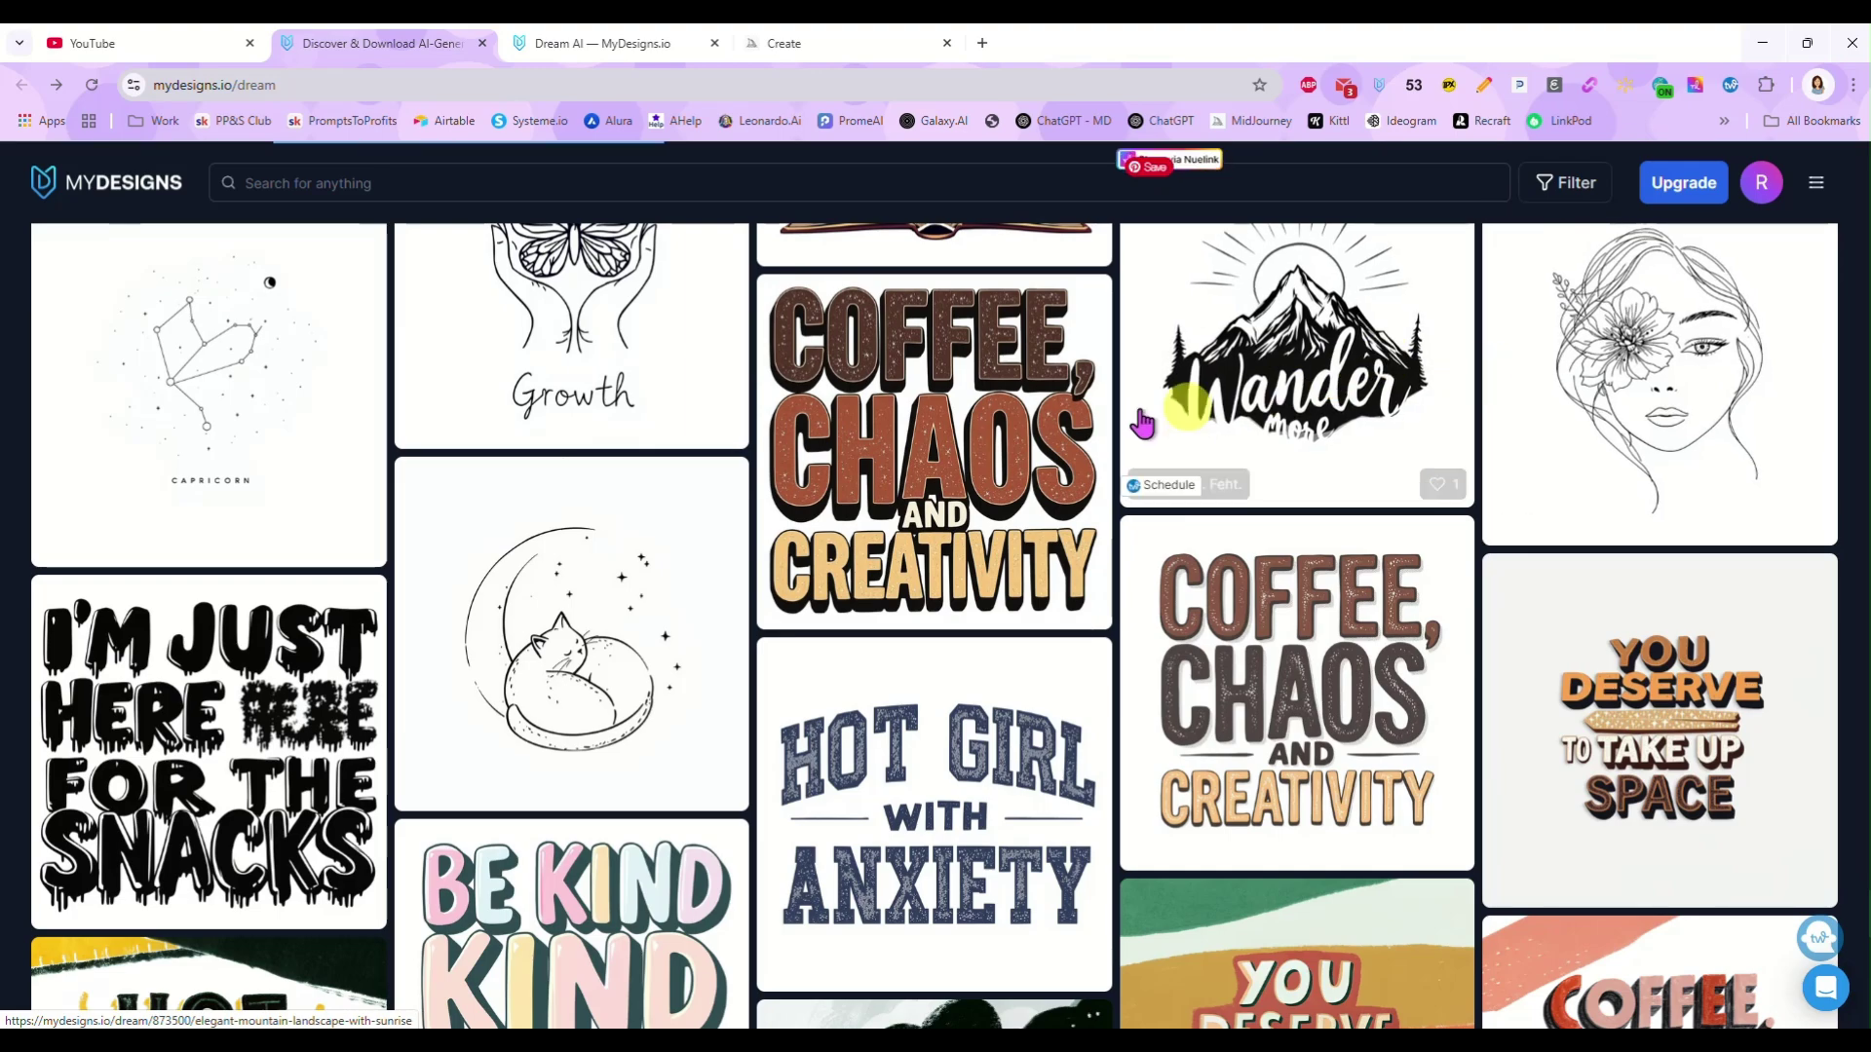
scroll(624, 531, down, 1)
scroll(623, 531, down, 8)
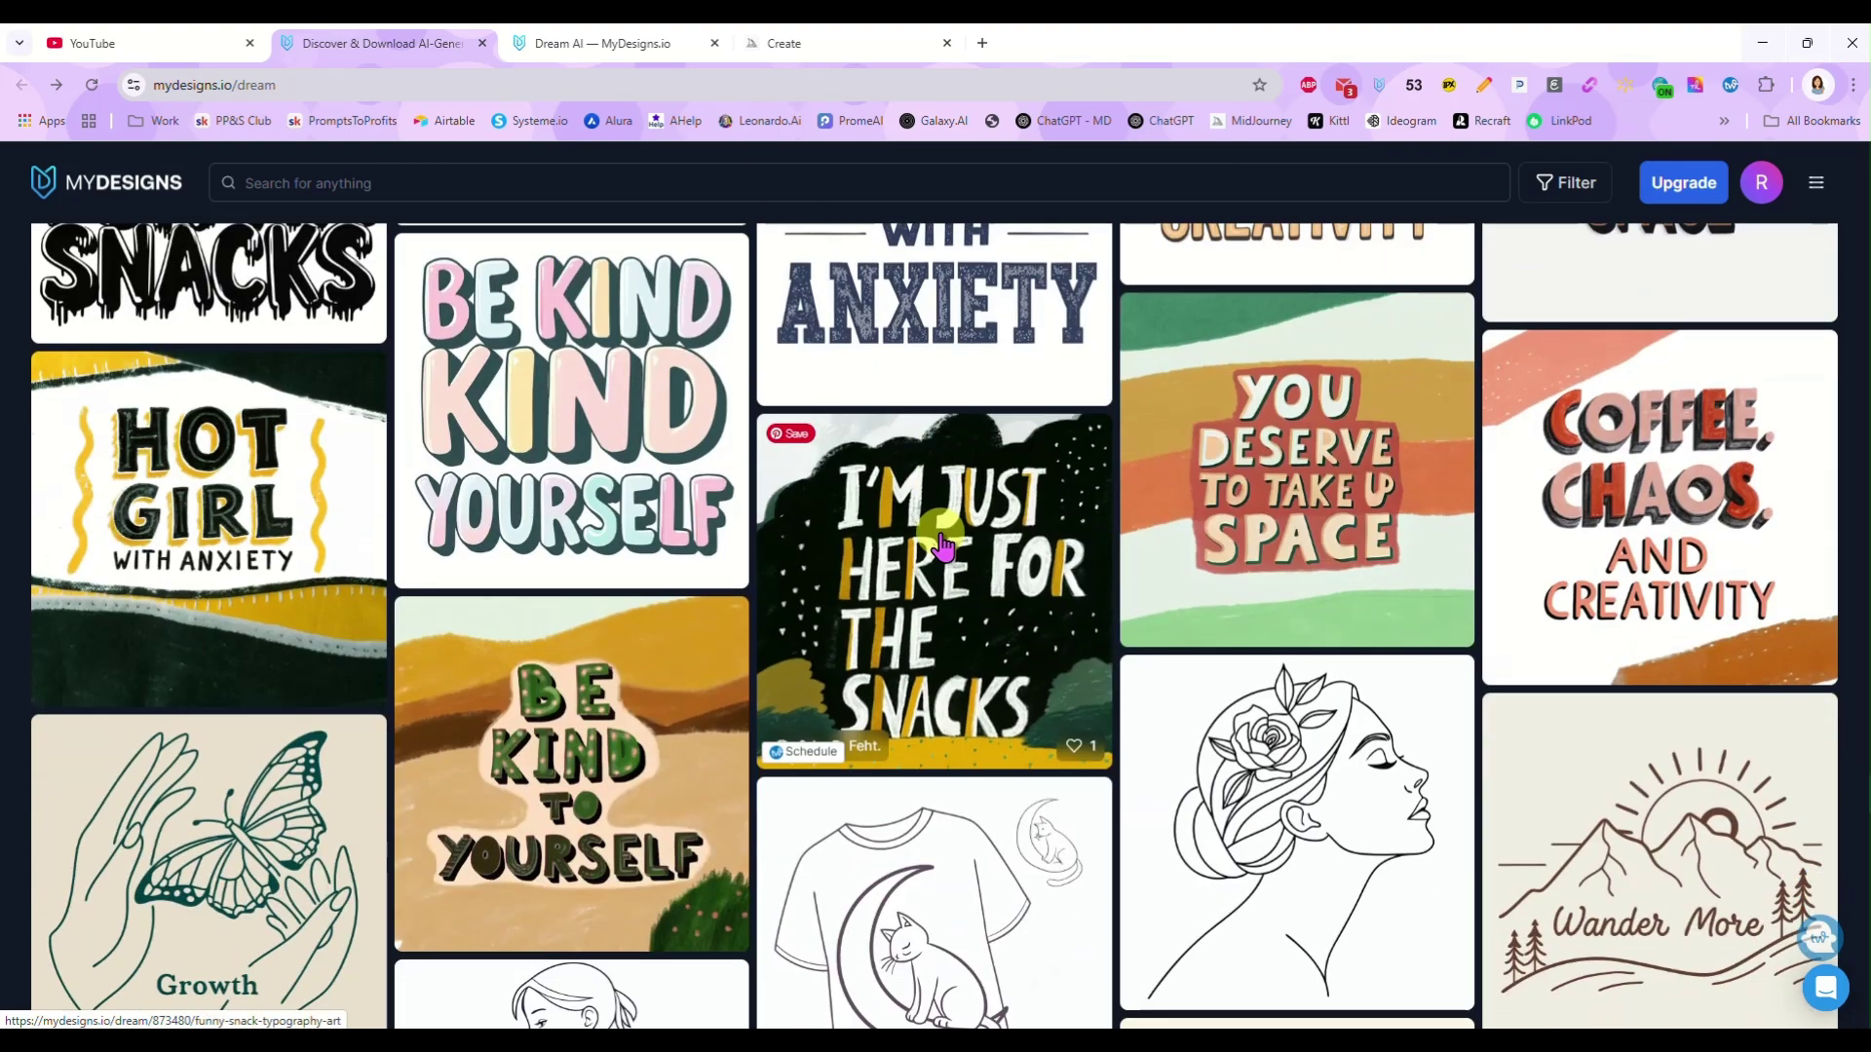
scroll(941, 548, down, 8)
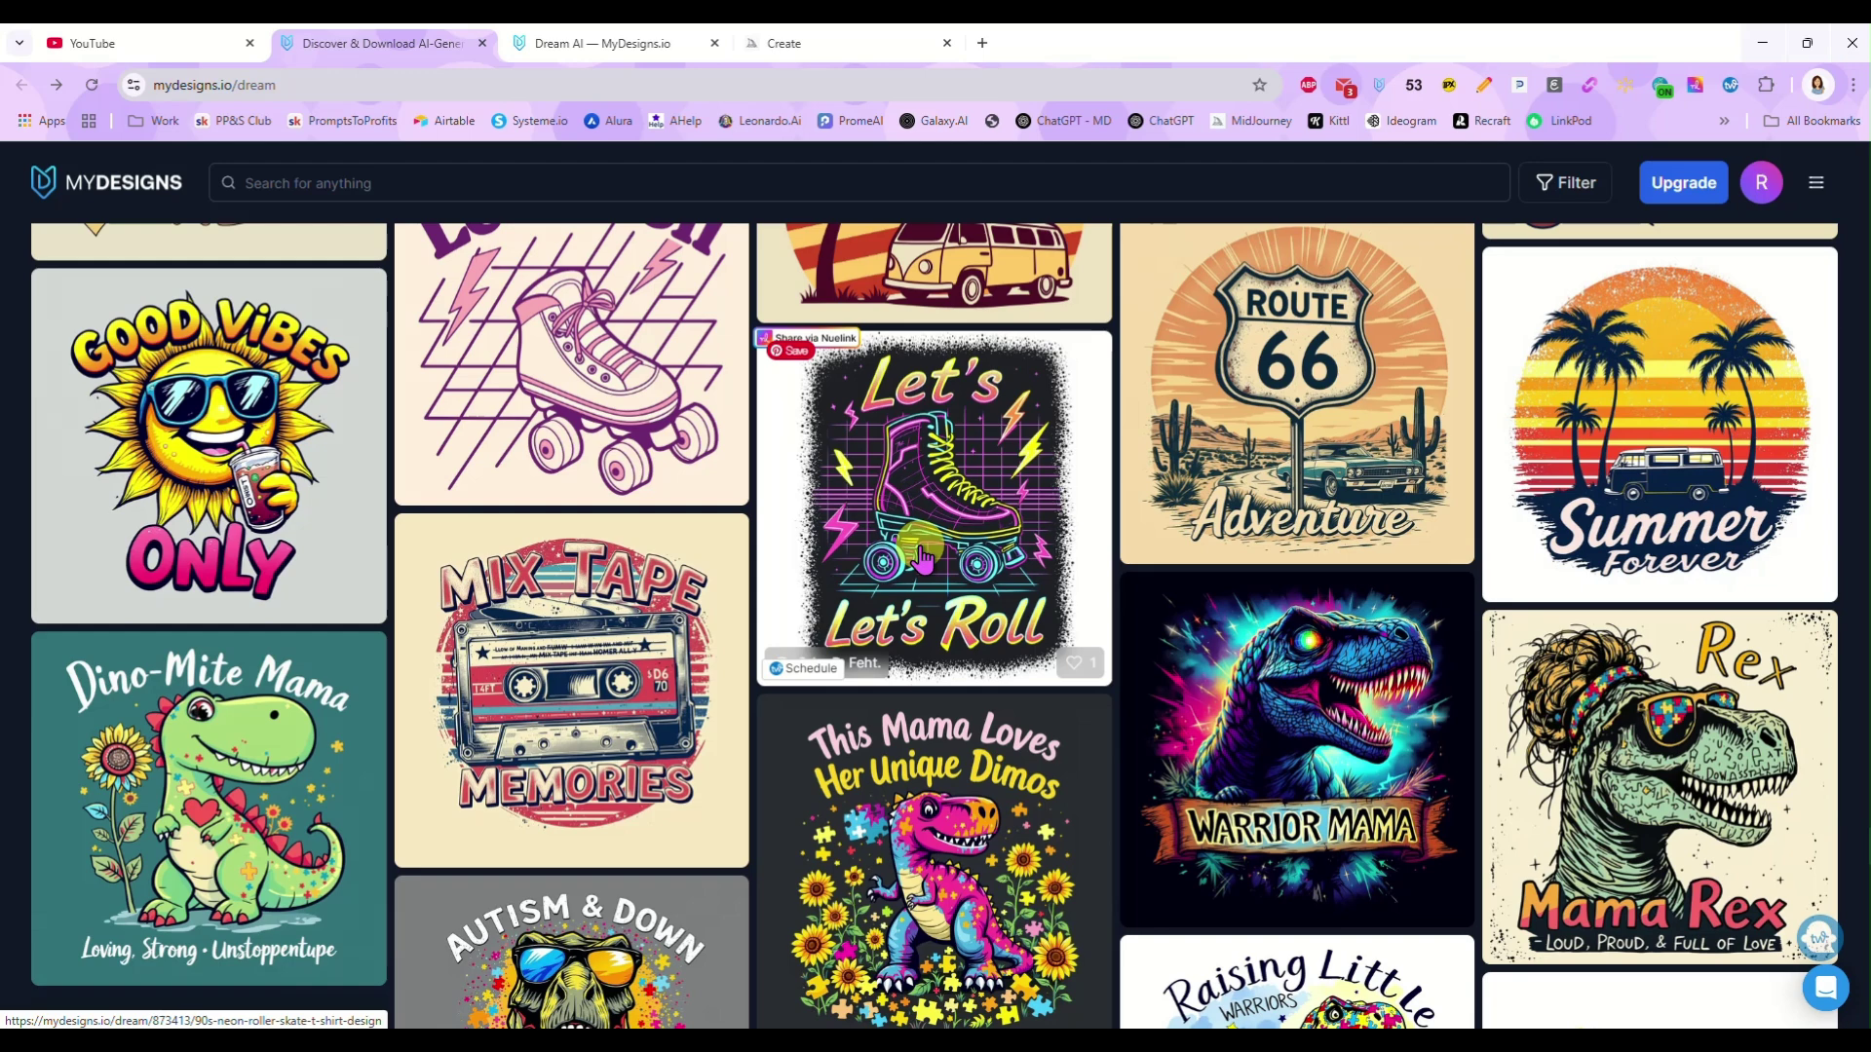
scroll(950, 623, up, 3)
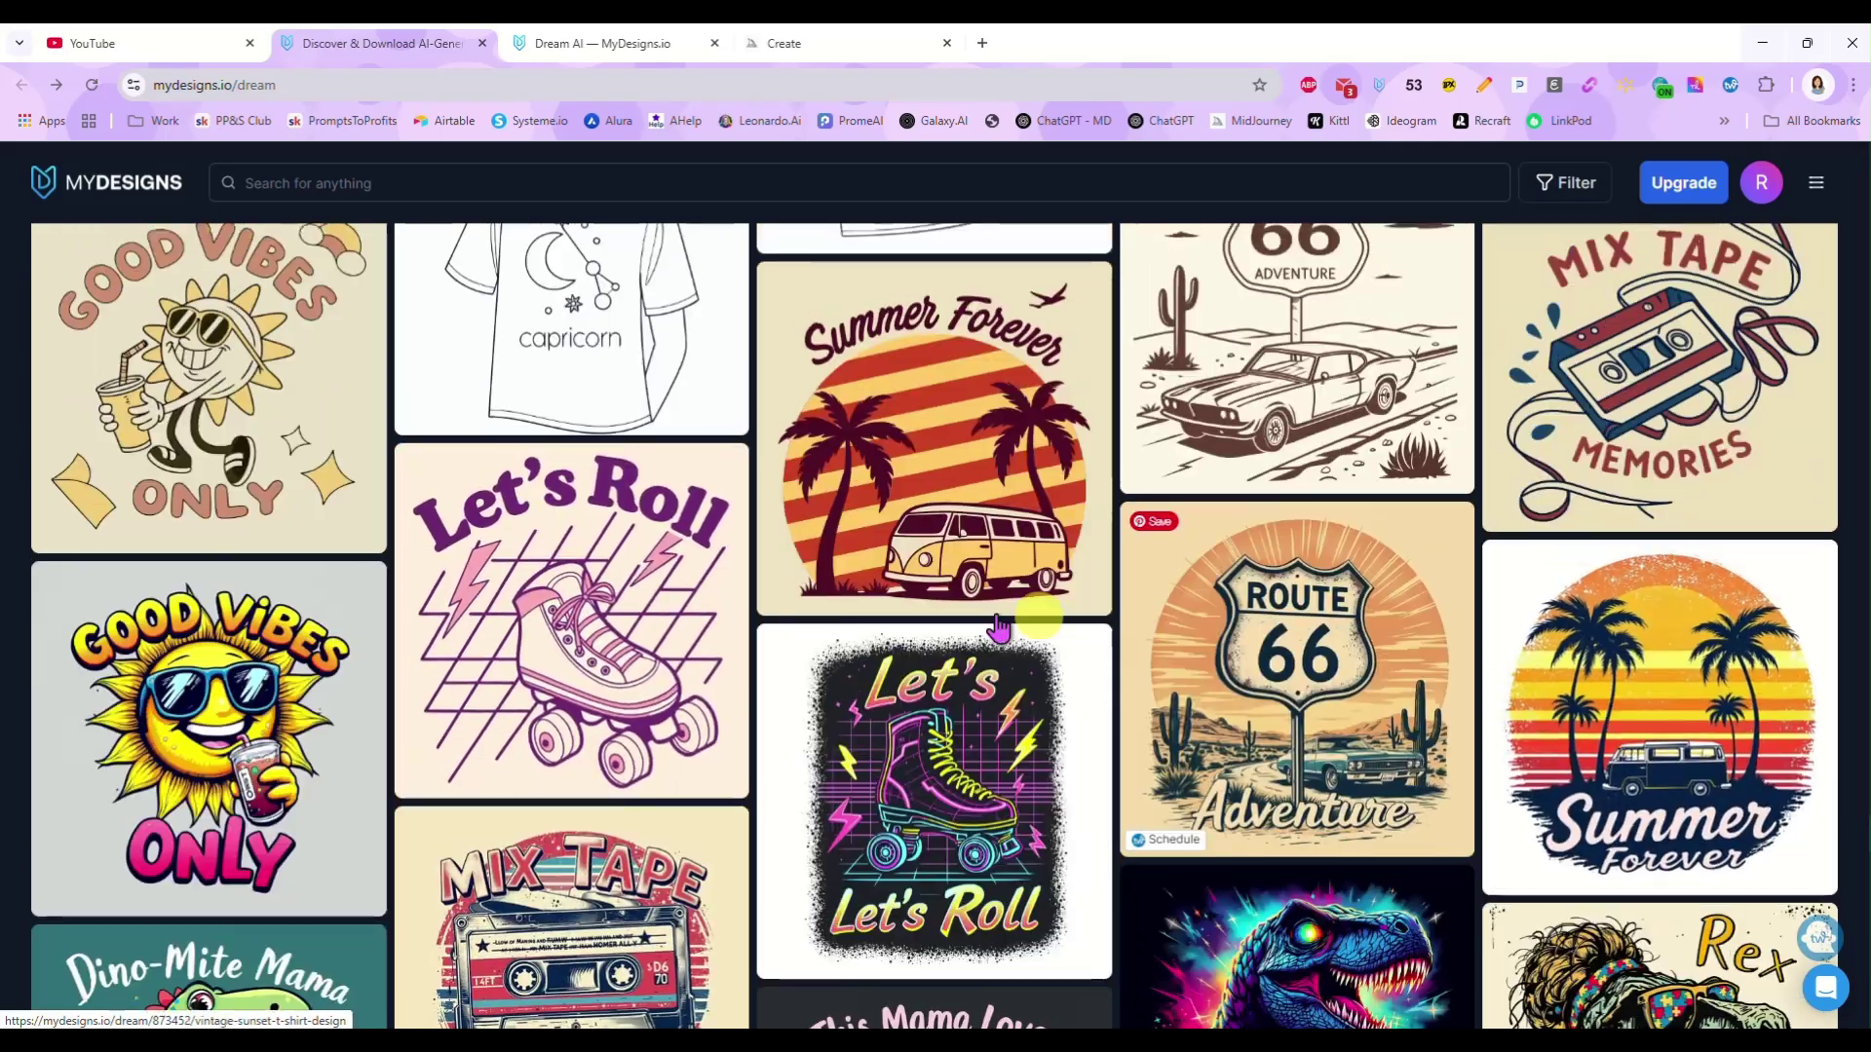
scroll(950, 624, down, 12)
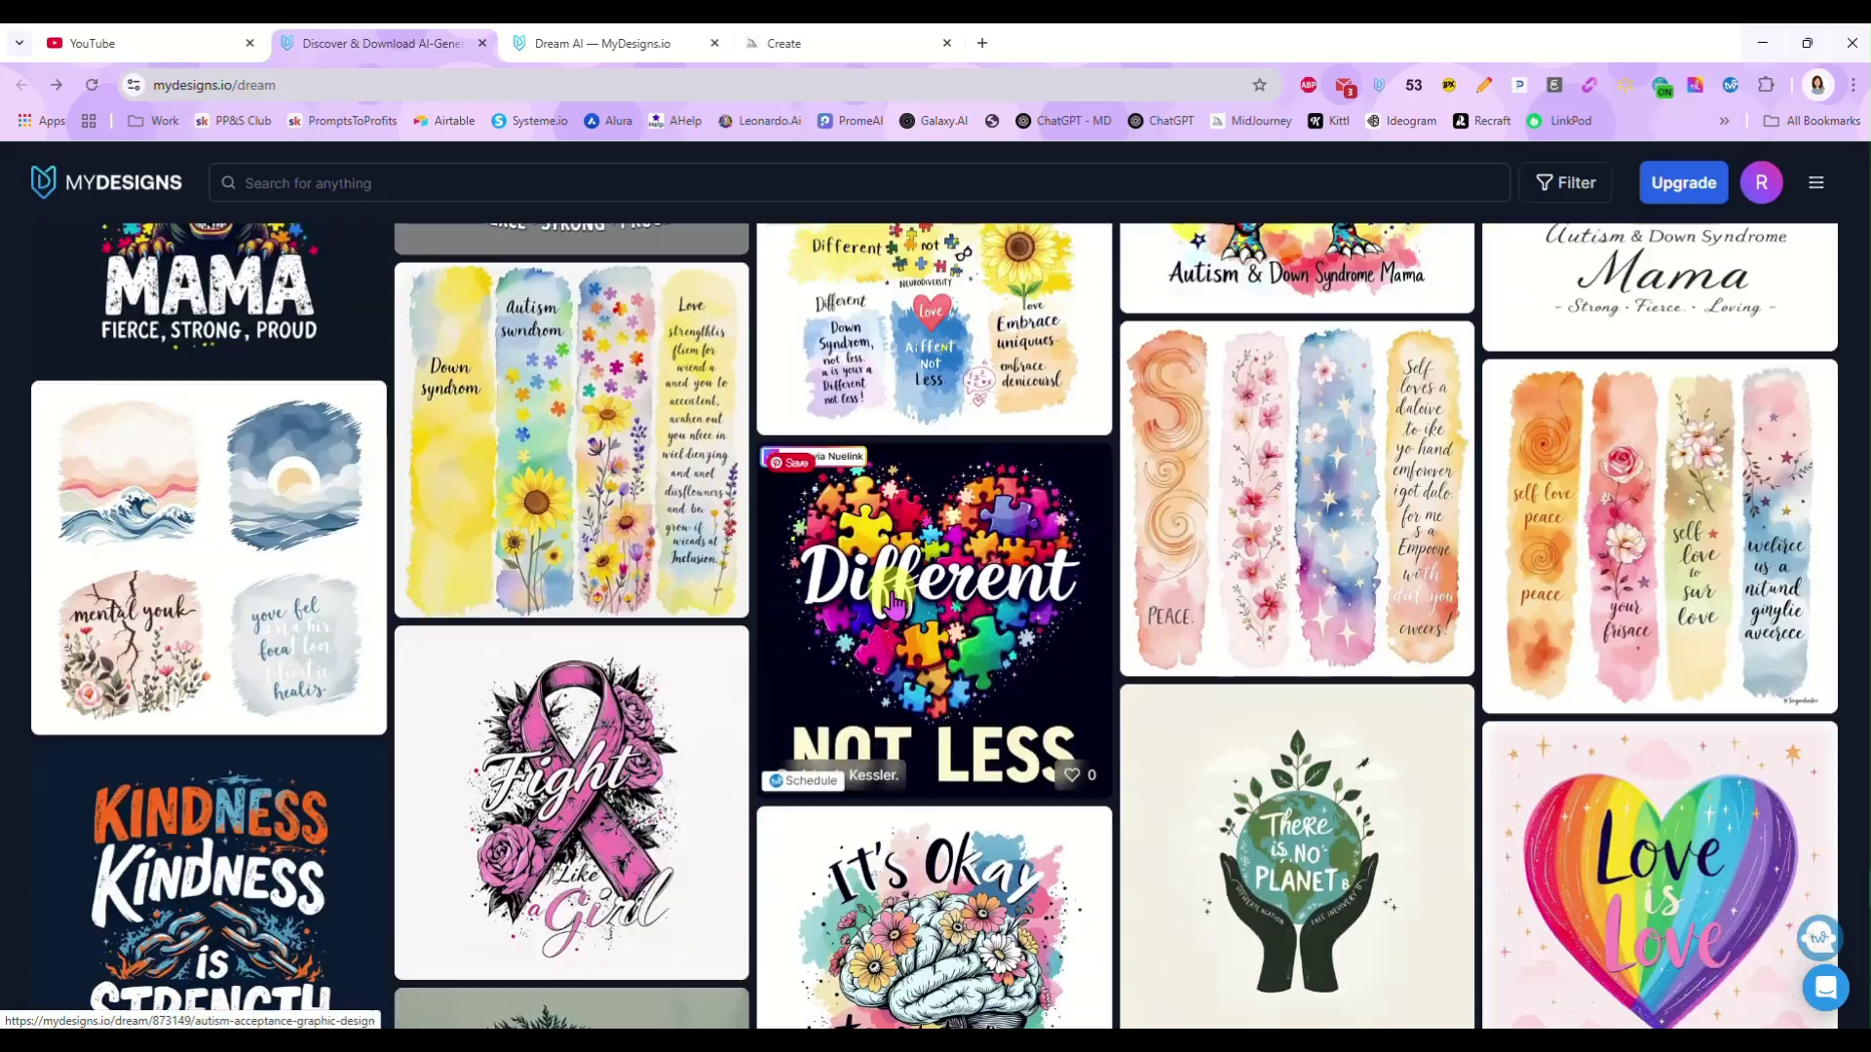
scroll(892, 604, down, 3)
scroll(542, 481, up, 4)
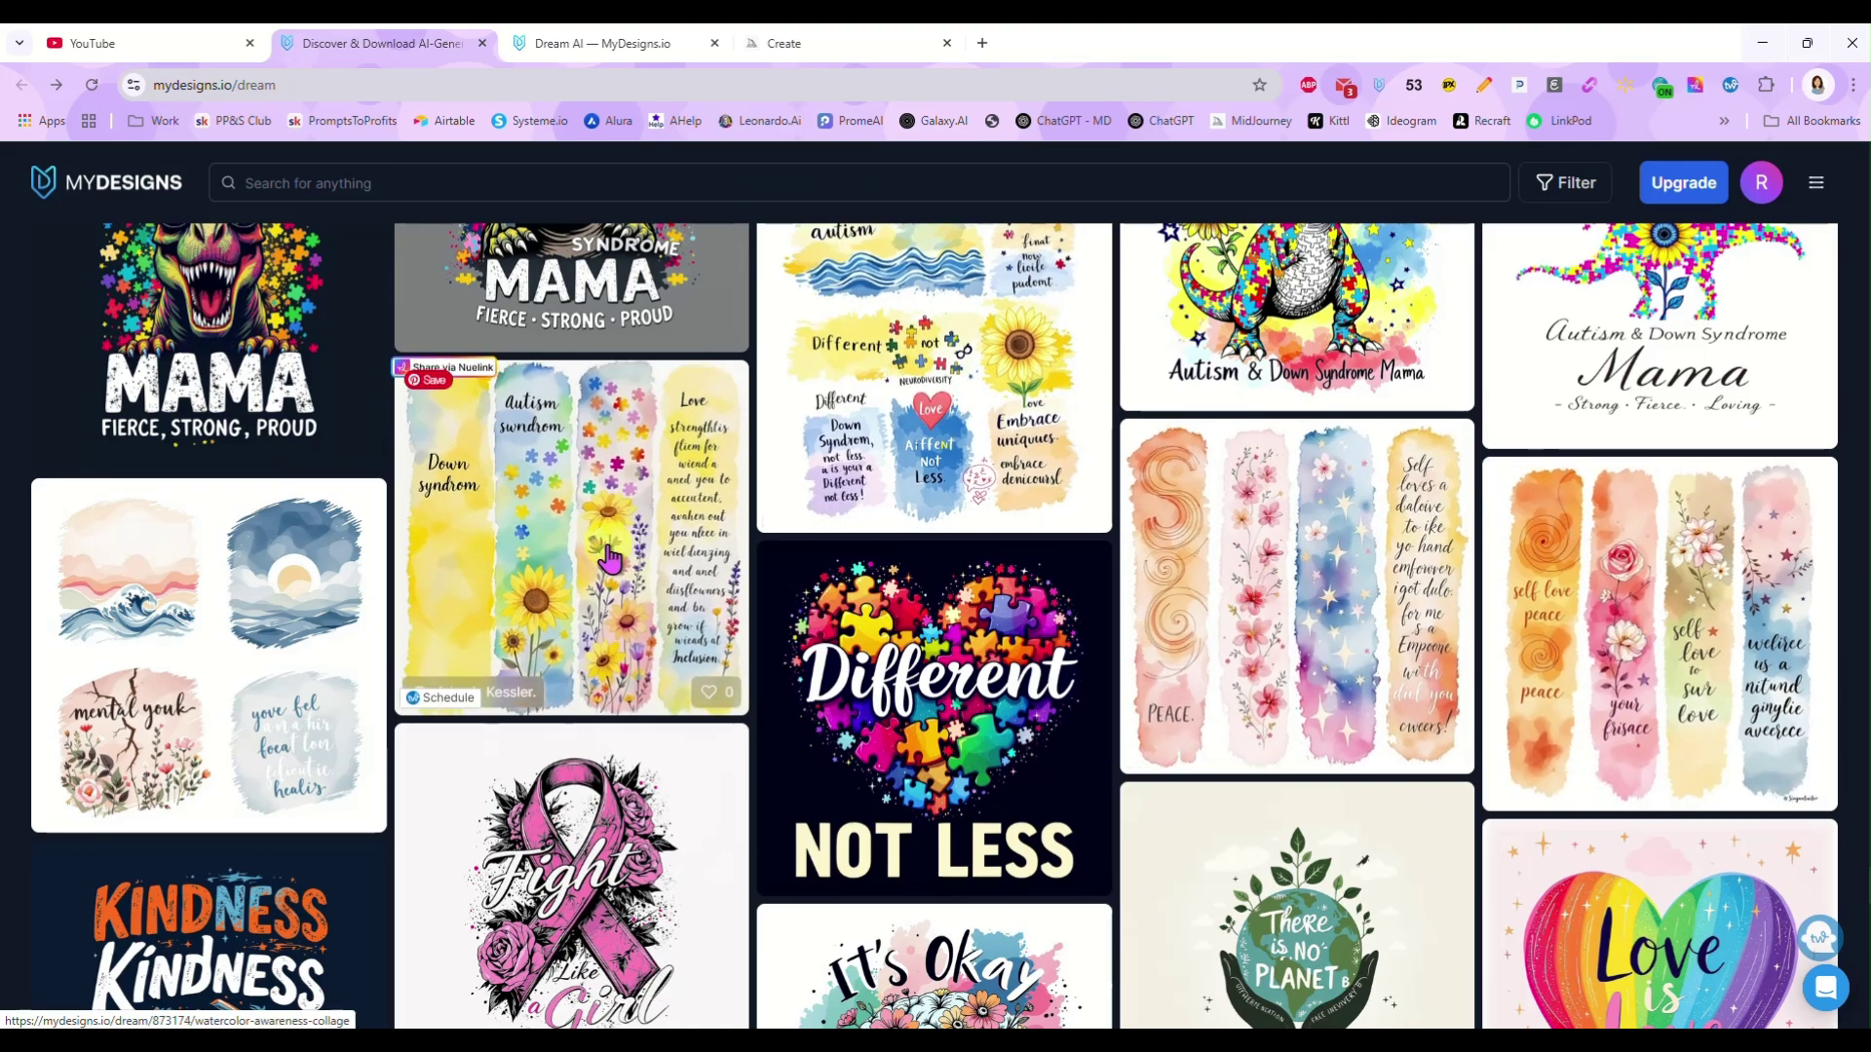
scroll(609, 560, down, 12)
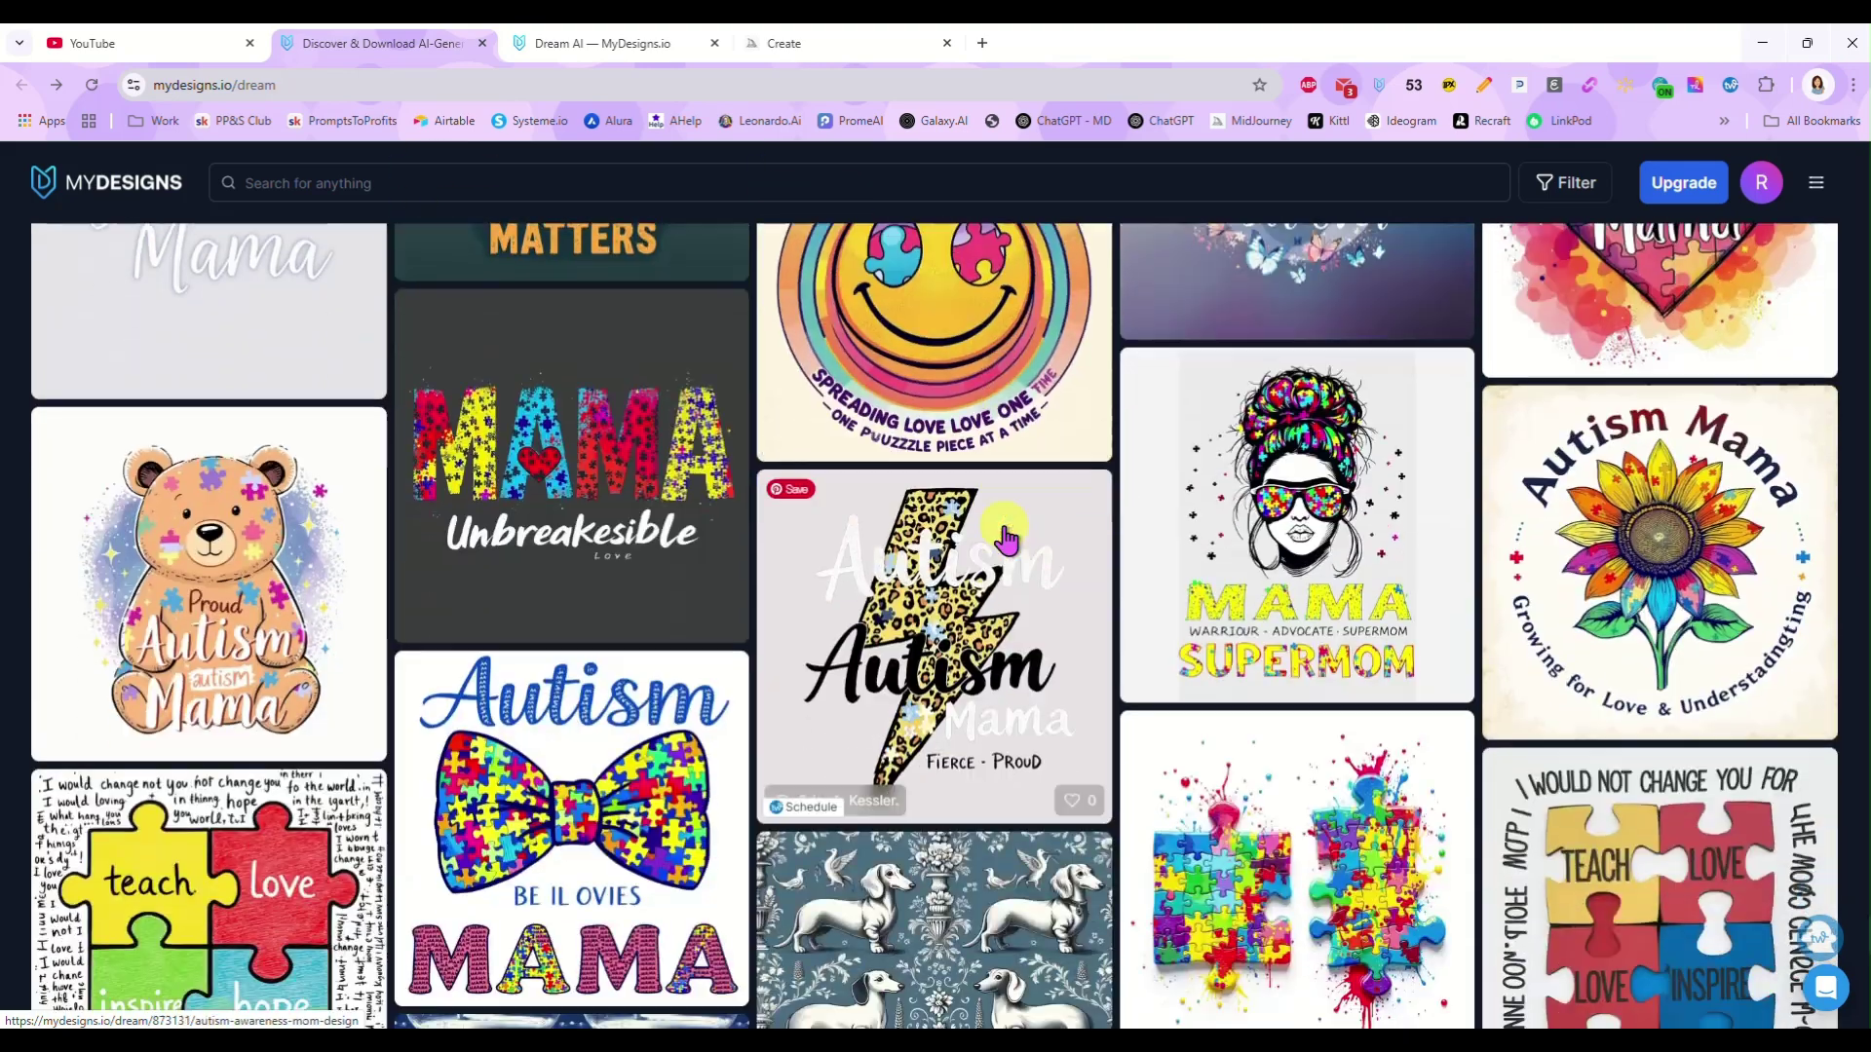
scroll(1006, 539, down, 4)
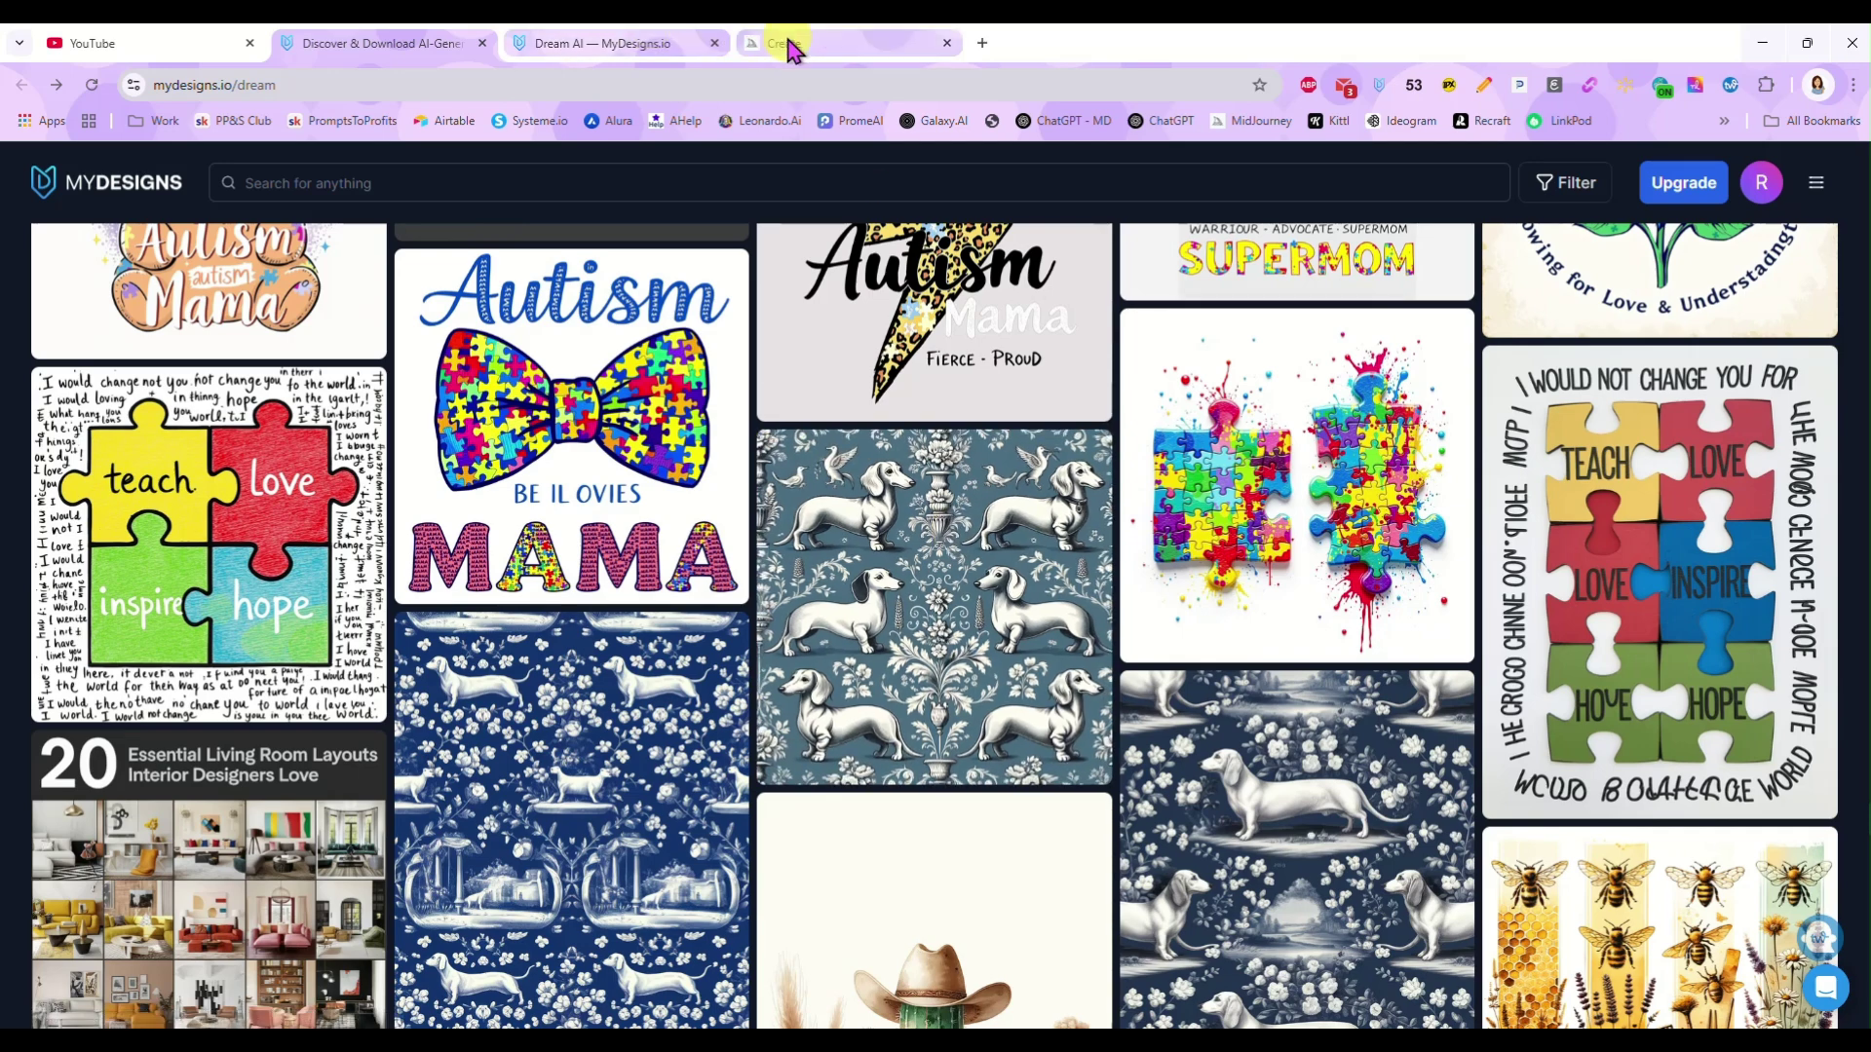
click(655, 44)
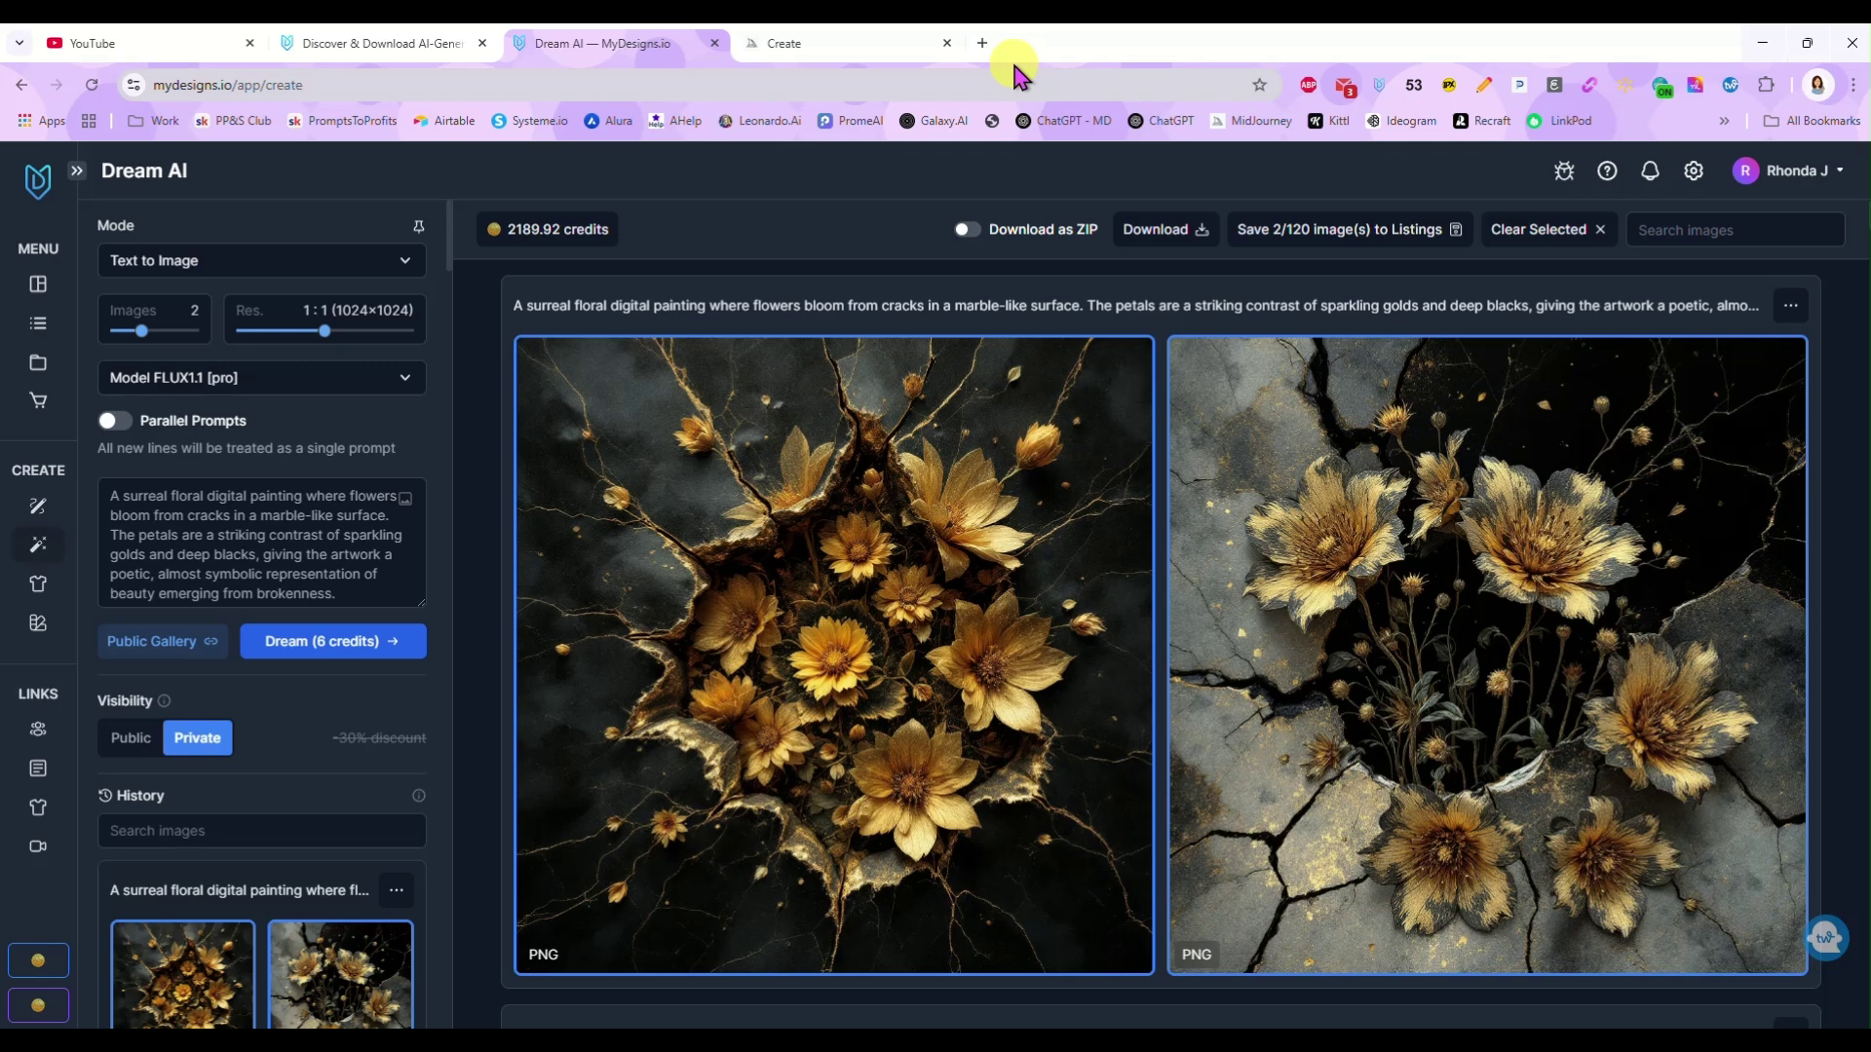
click(375, 43)
Step: Scroll past Beer Season and watercolor bass designs to the Happy 70th and 75th birthday designs
scroll(1013, 590, down, 6)
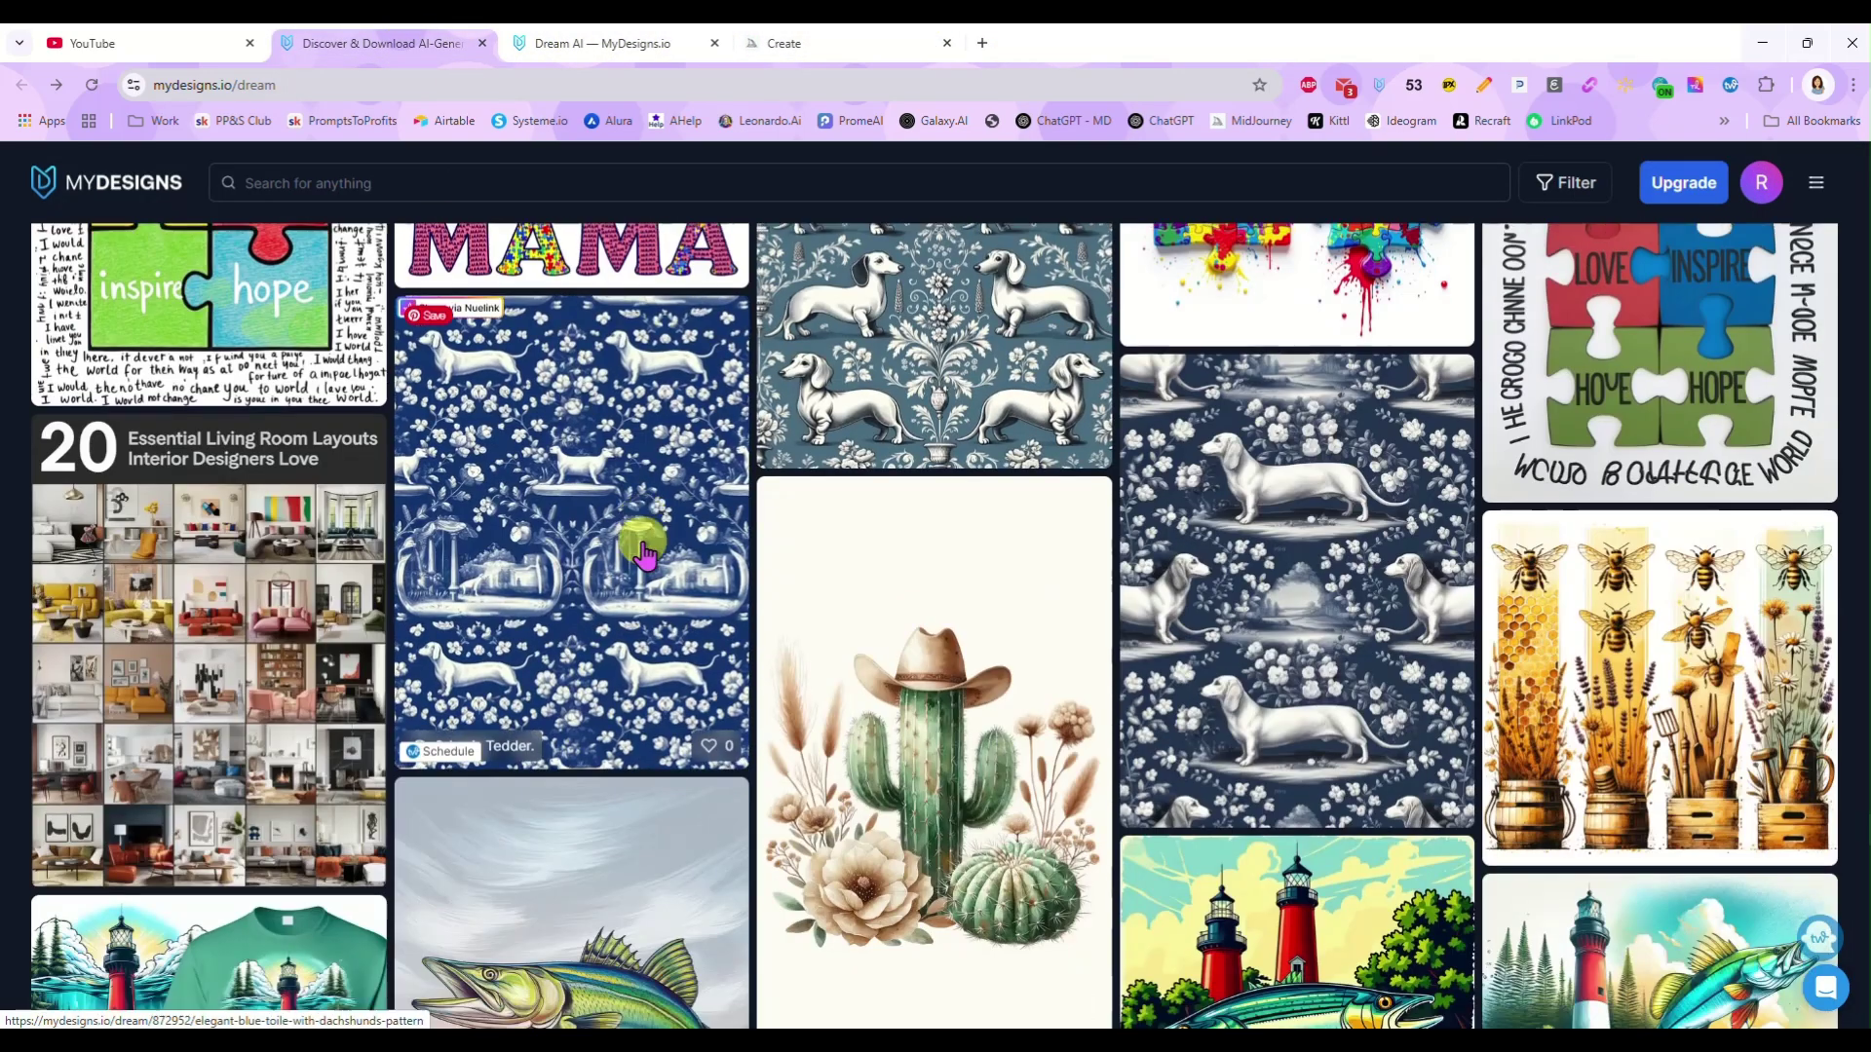
scroll(643, 553, down, 9)
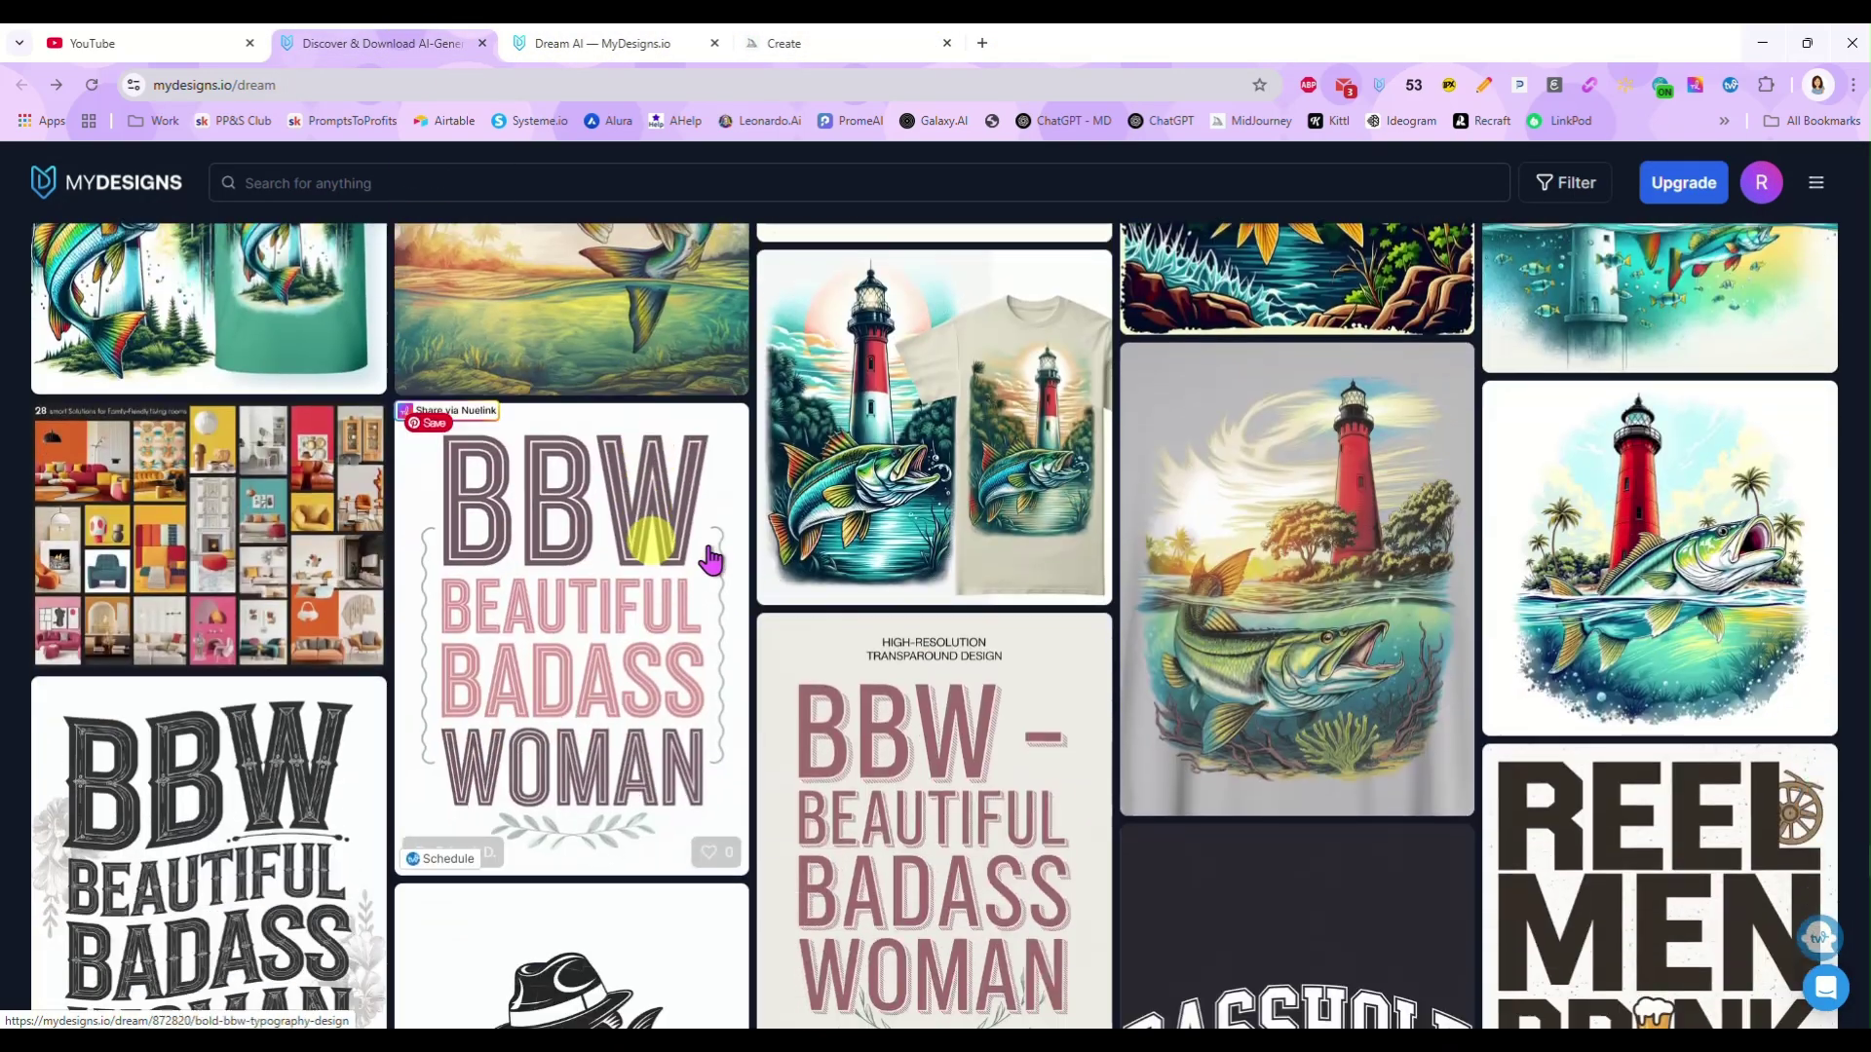
scroll(1028, 636, down, 9)
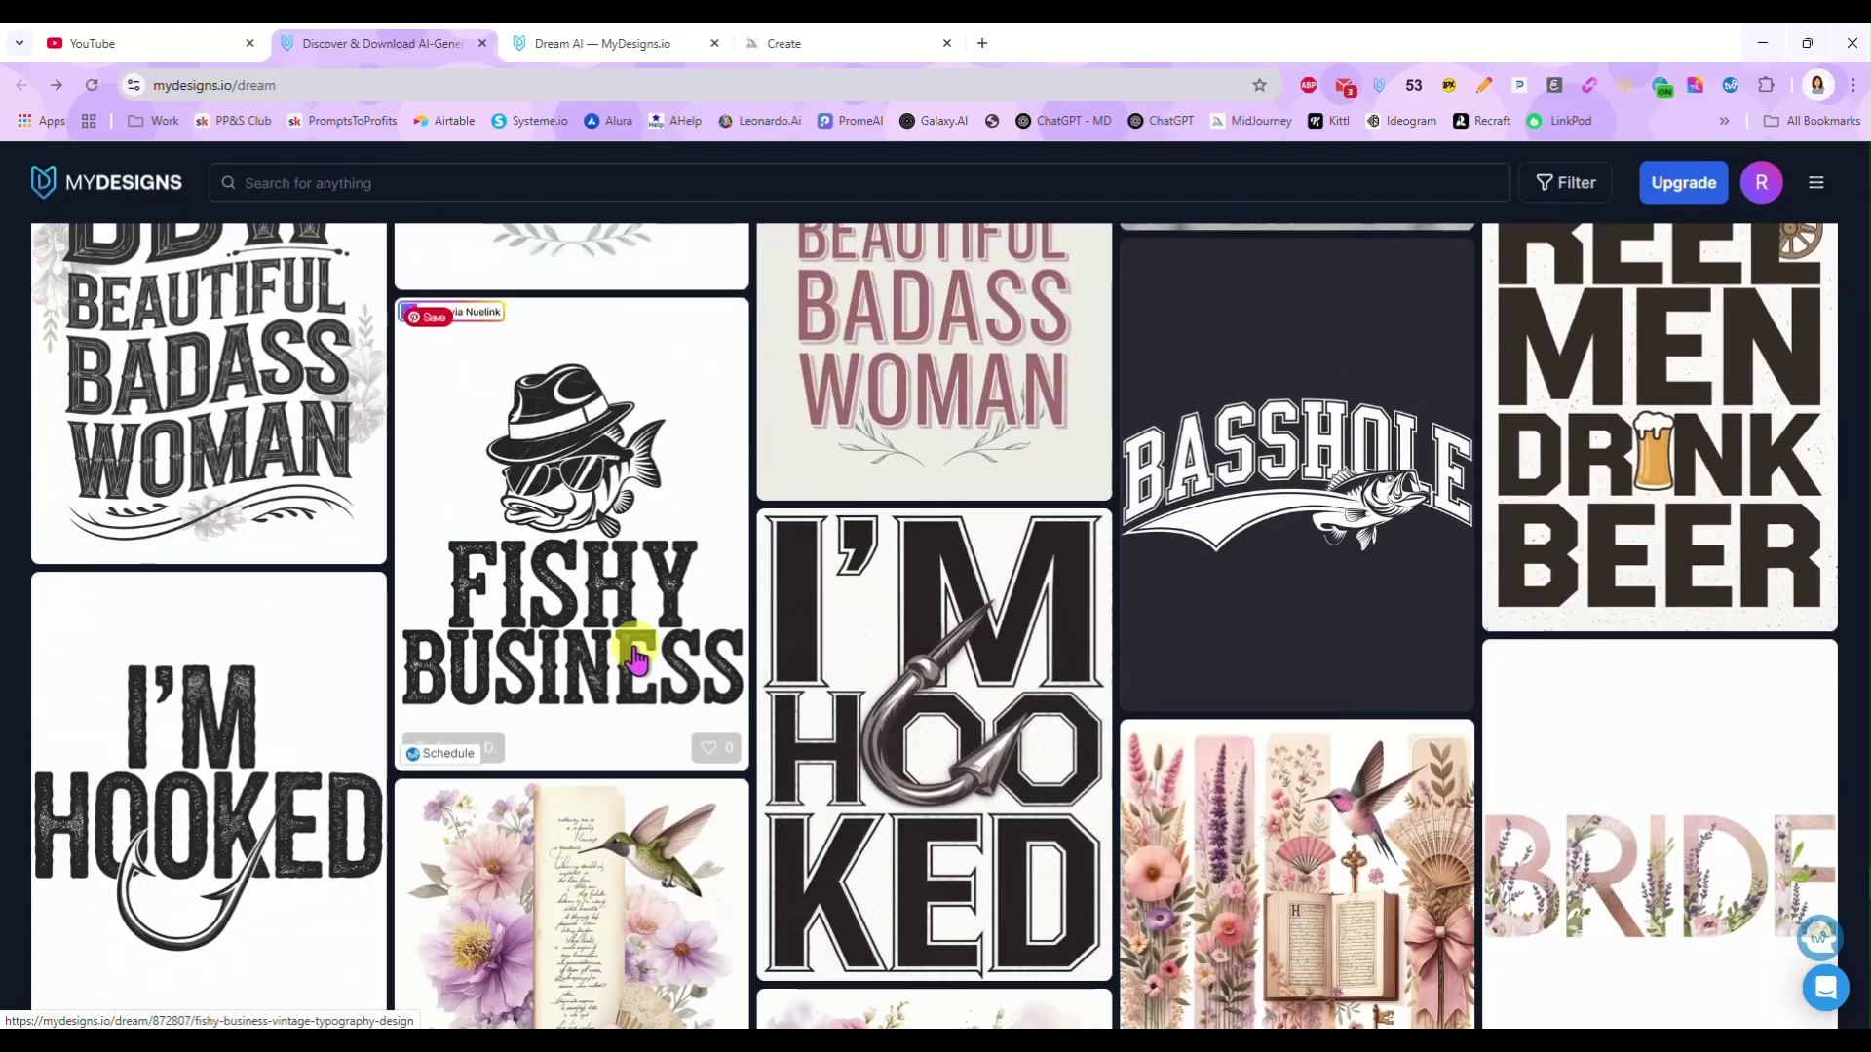
scroll(952, 647, down, 5)
scroll(971, 692, down, 8)
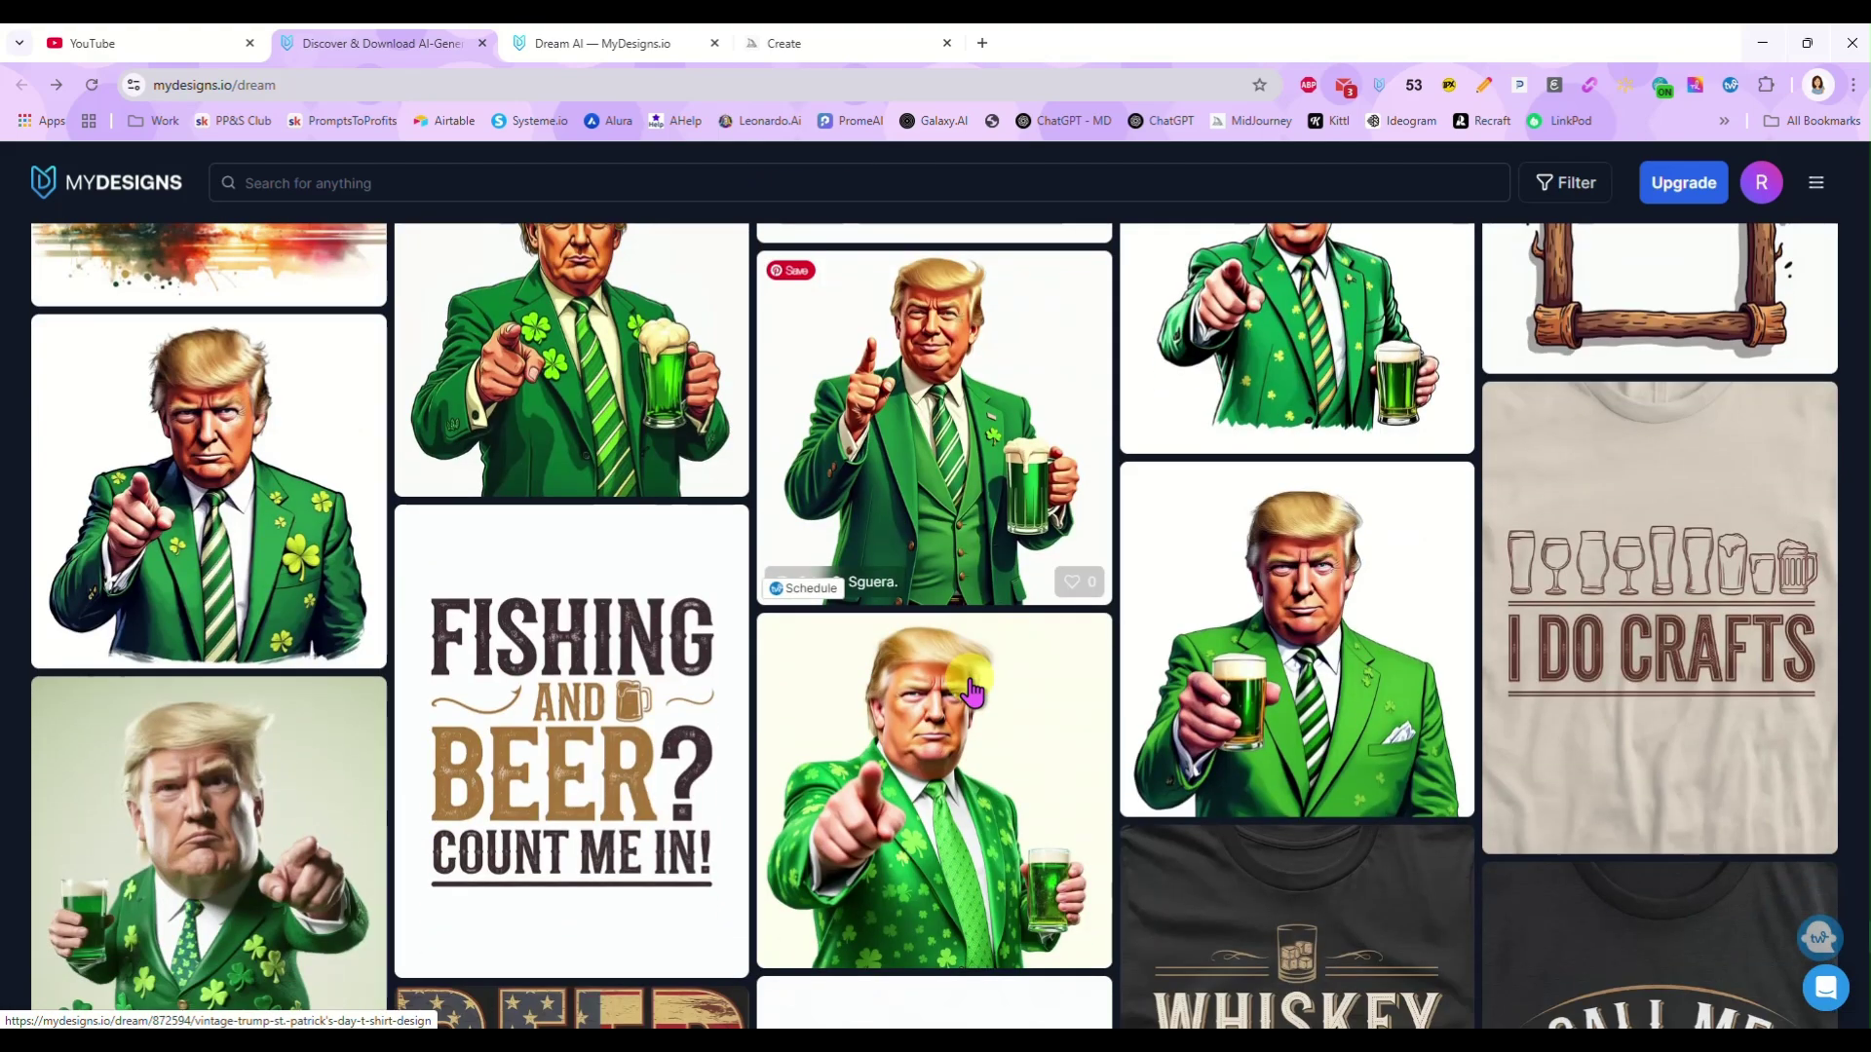
scroll(984, 687, down, 2)
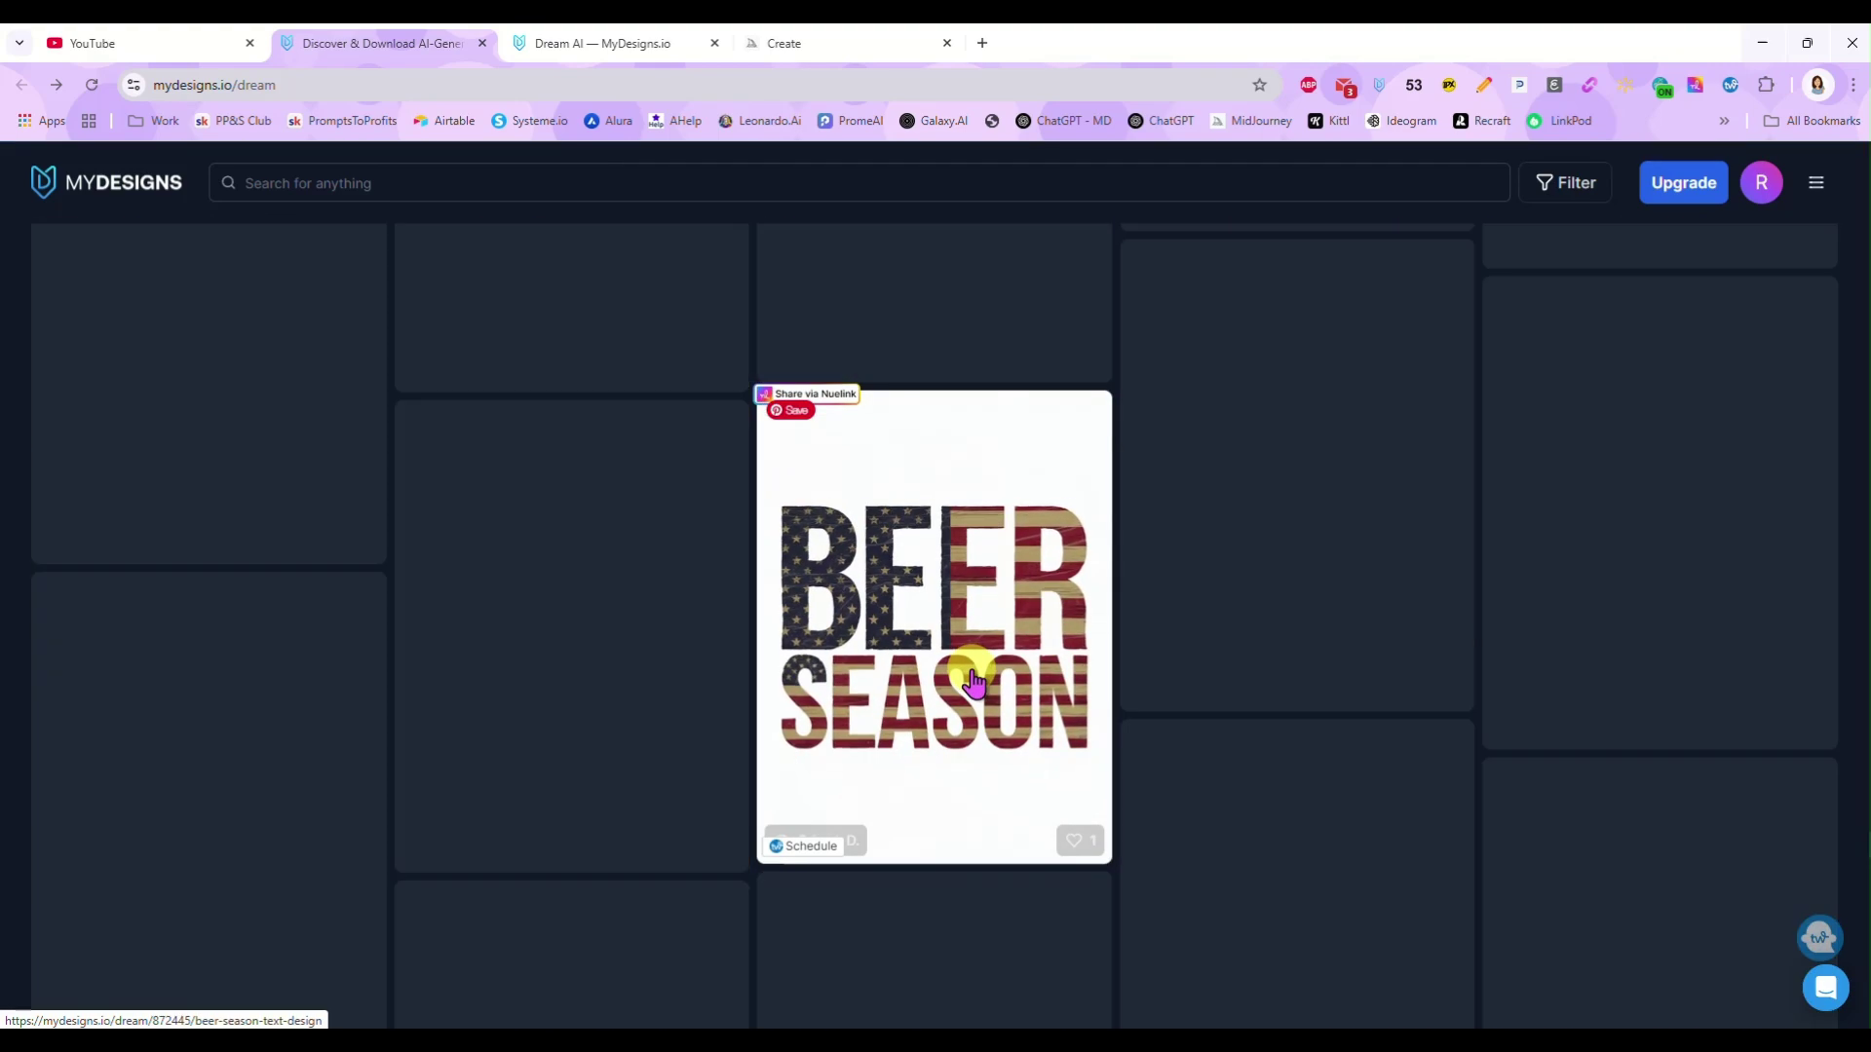
scroll(955, 648, down, 3)
scroll(946, 648, down, 1)
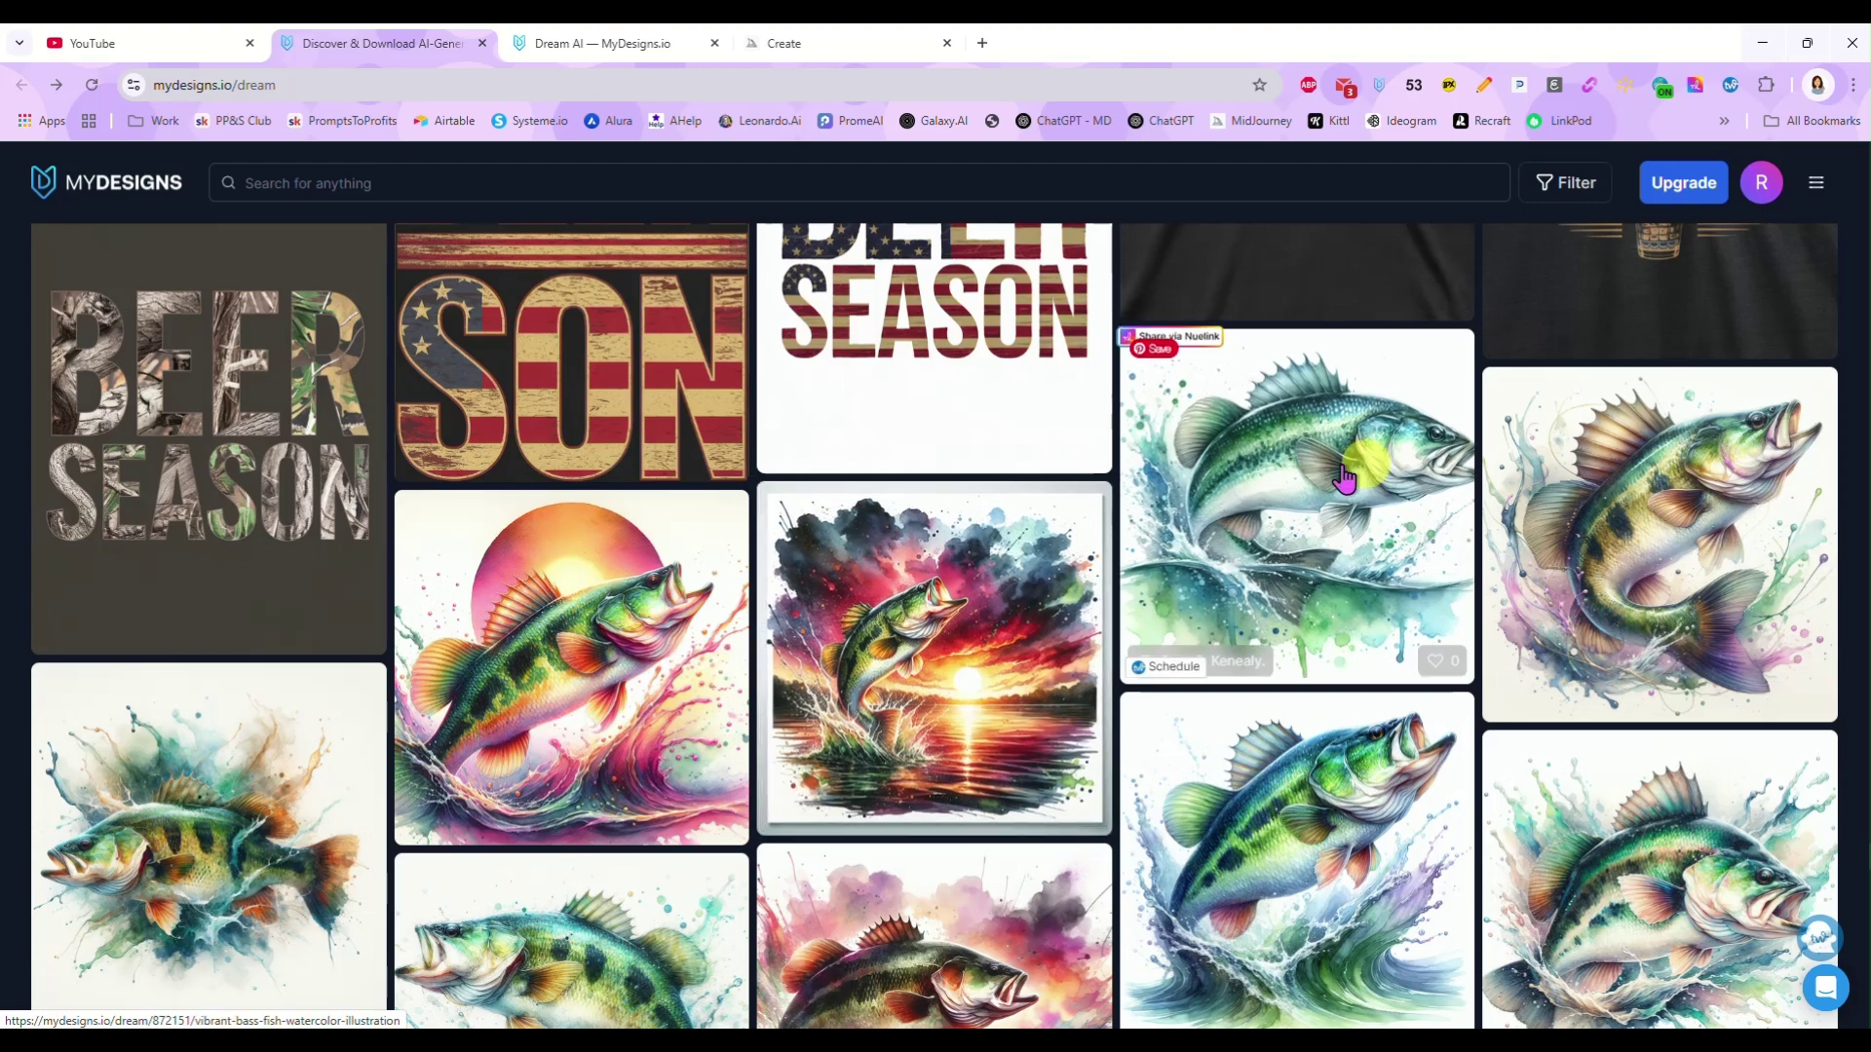
scroll(1296, 497, down, 2)
scroll(954, 670, down, 10)
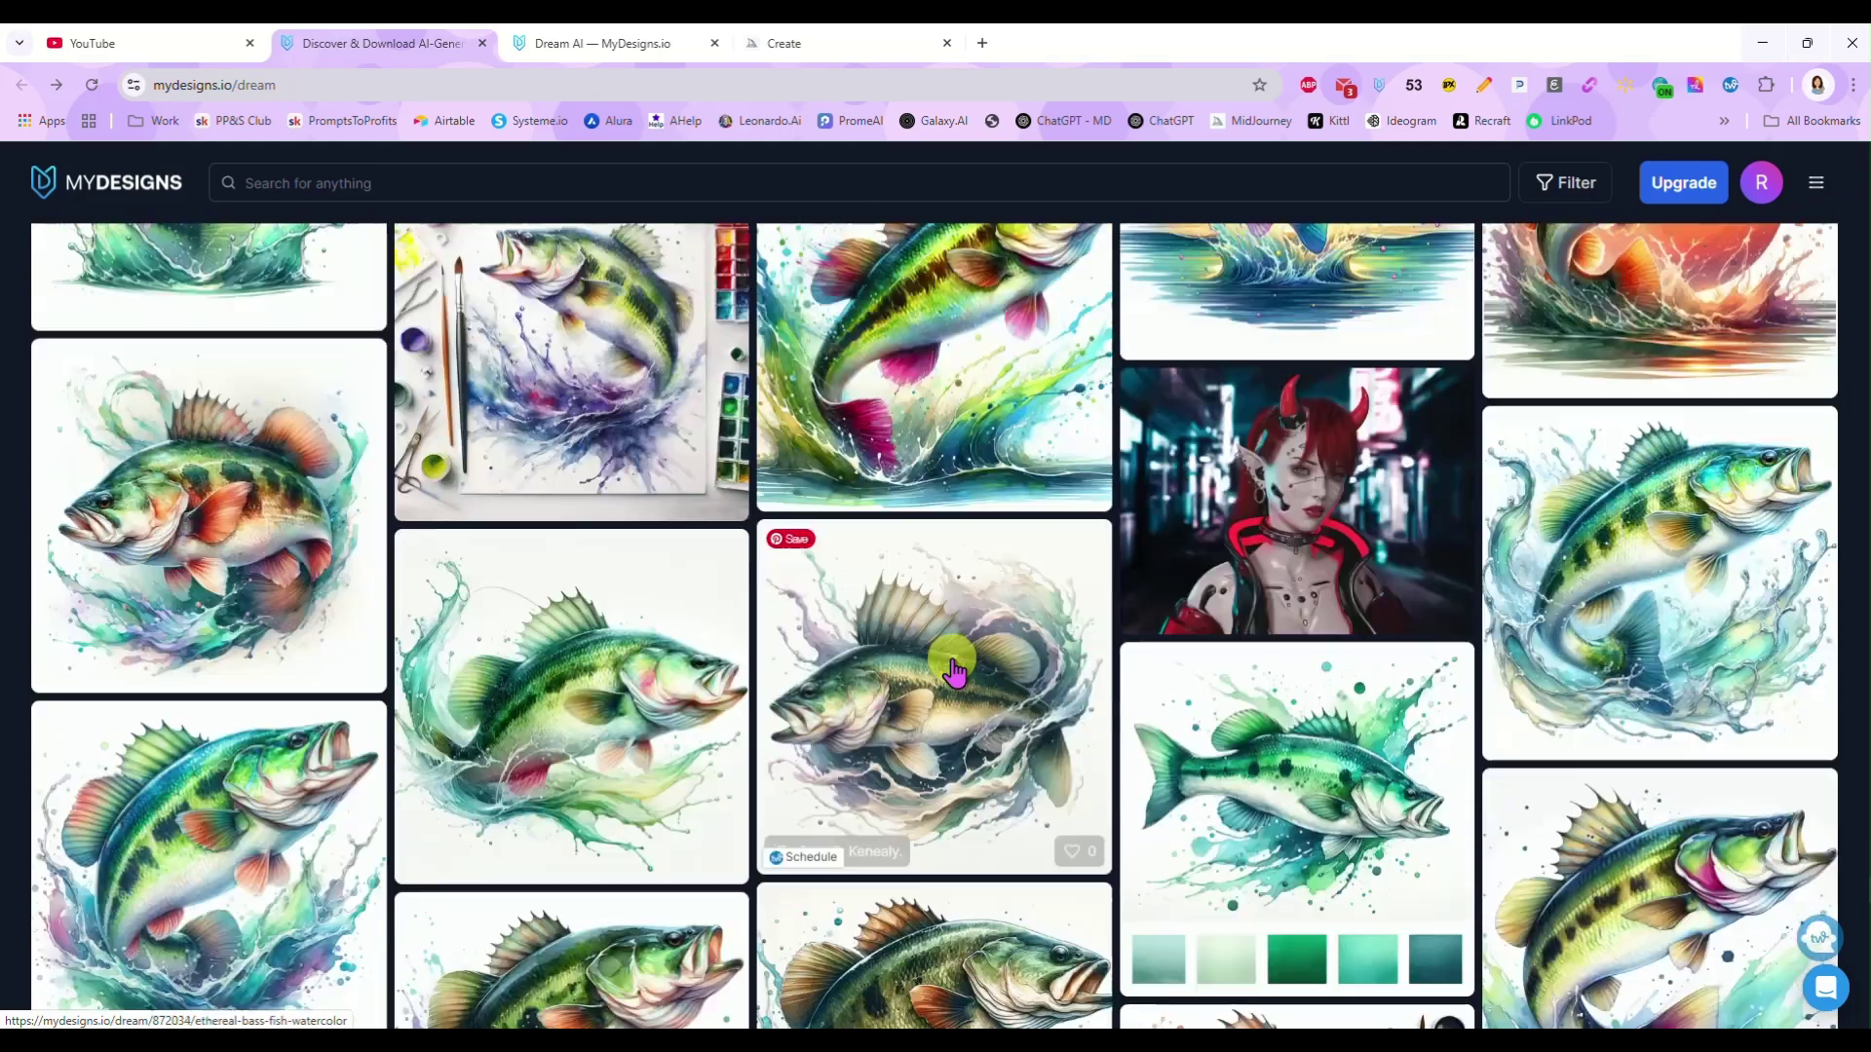
scroll(954, 670, down, 8)
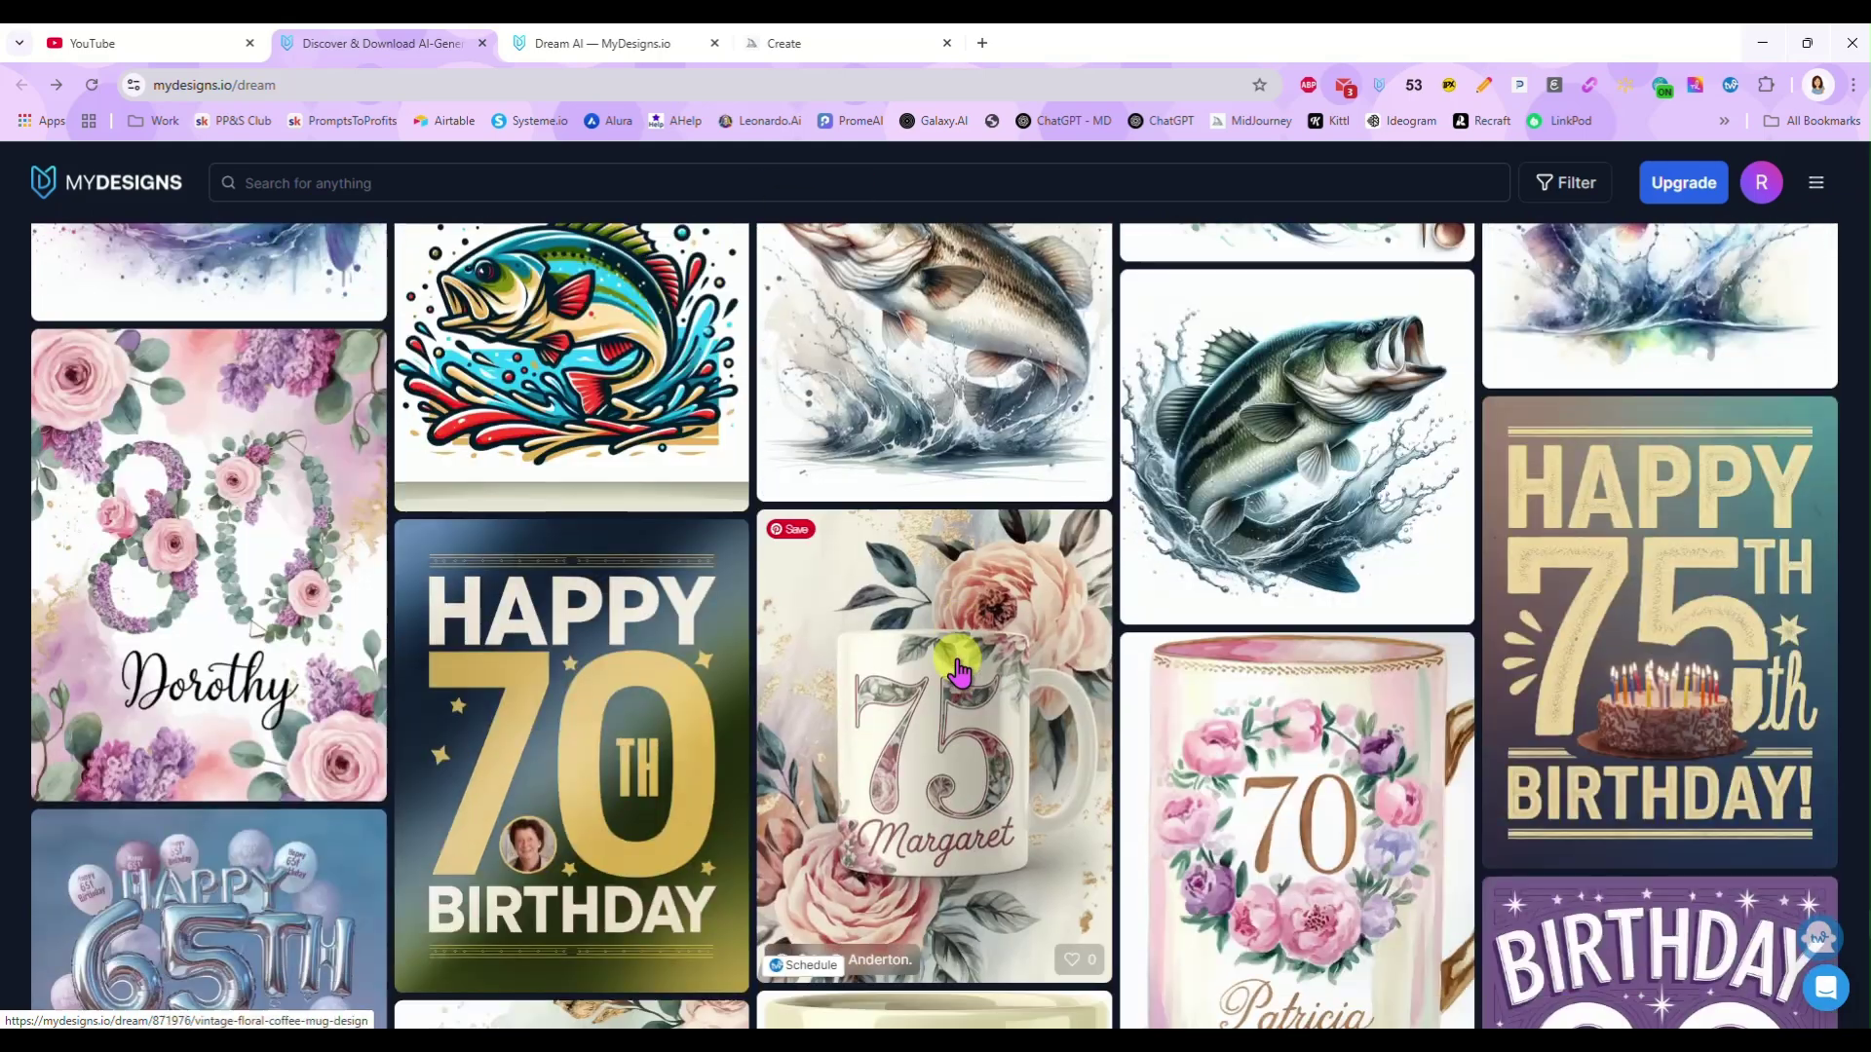